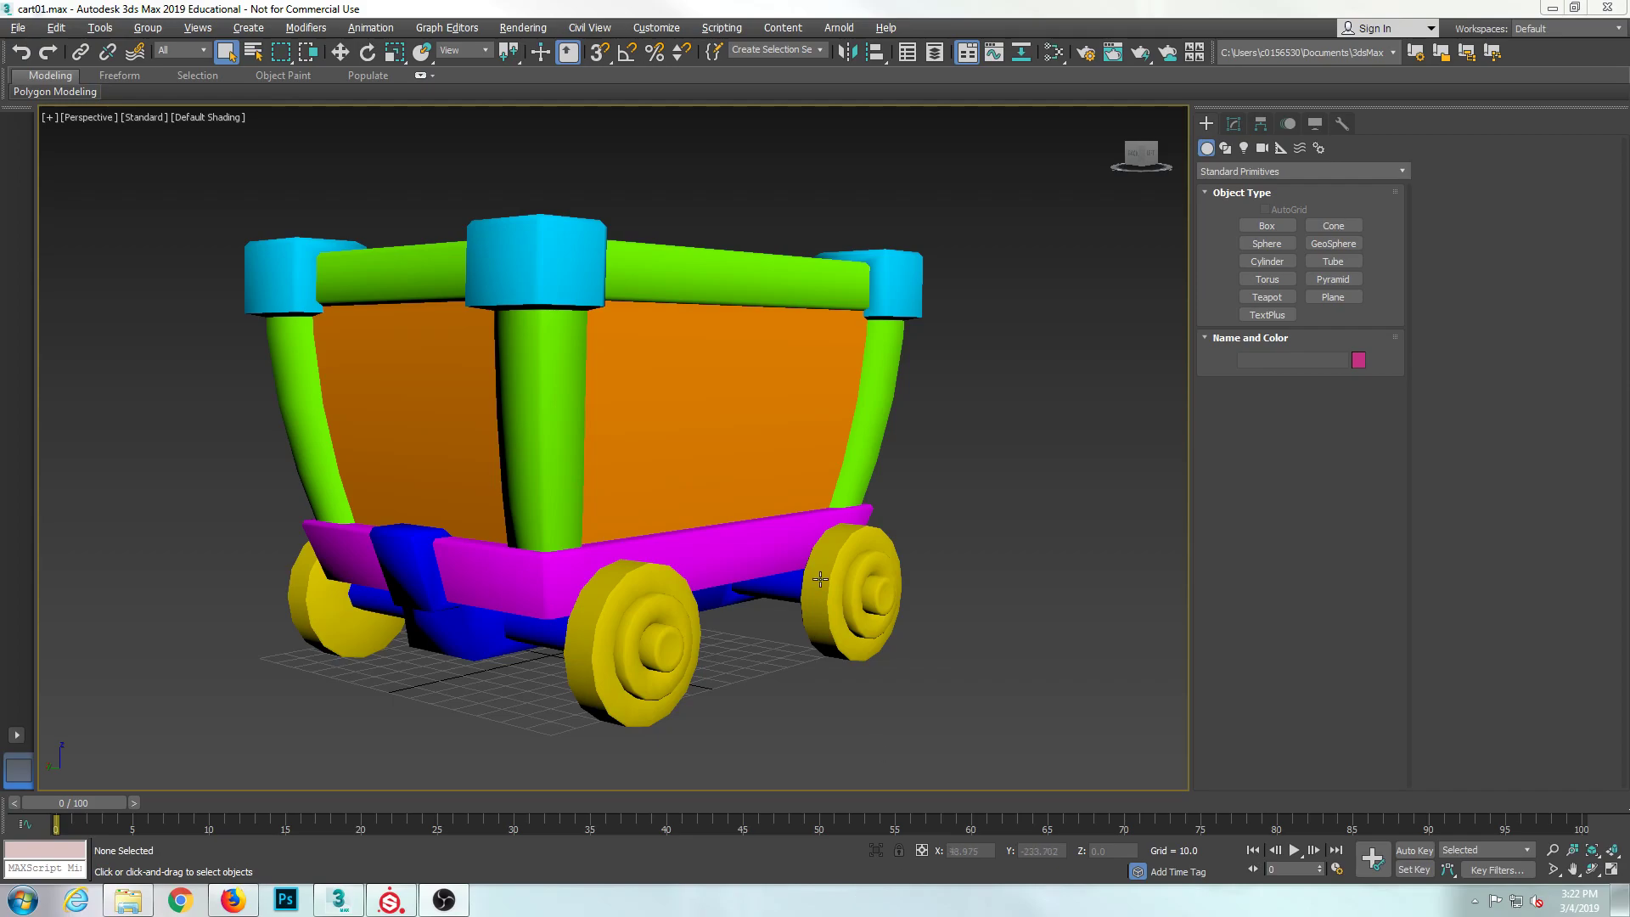
- Examine the coloured mine cart model from several sides, including its wheels and undercarriage
middle_drag(818, 578, 887, 546)
scroll(887, 546, down, 3)
alt+middle_drag(633, 510, 763, 541)
middle_drag(762, 541, 697, 543)
alt+middle_drag(697, 543, 747, 514)
scroll(739, 514, up, 3)
alt+middle_drag(628, 543, 711, 478)
scroll(642, 554, down, 3)
scroll(675, 462, up, 5)
middle_drag(712, 477, 747, 540)
middle_drag(747, 540, 394, 534)
scroll(756, 582, down, 5)
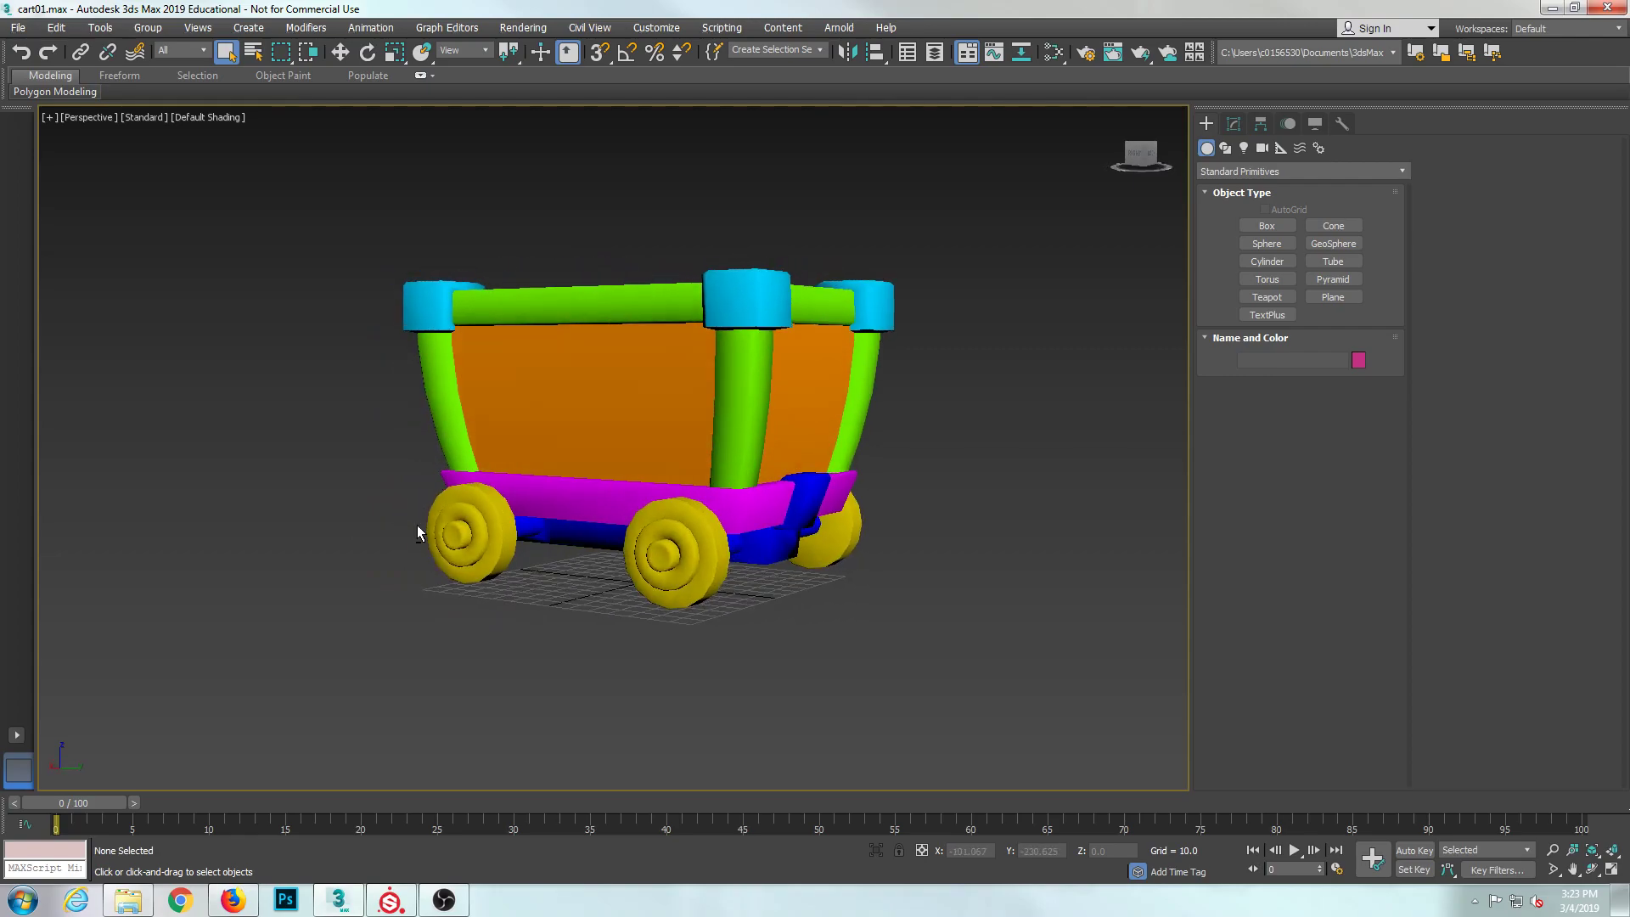
alt+middle_drag(722, 531, 782, 506)
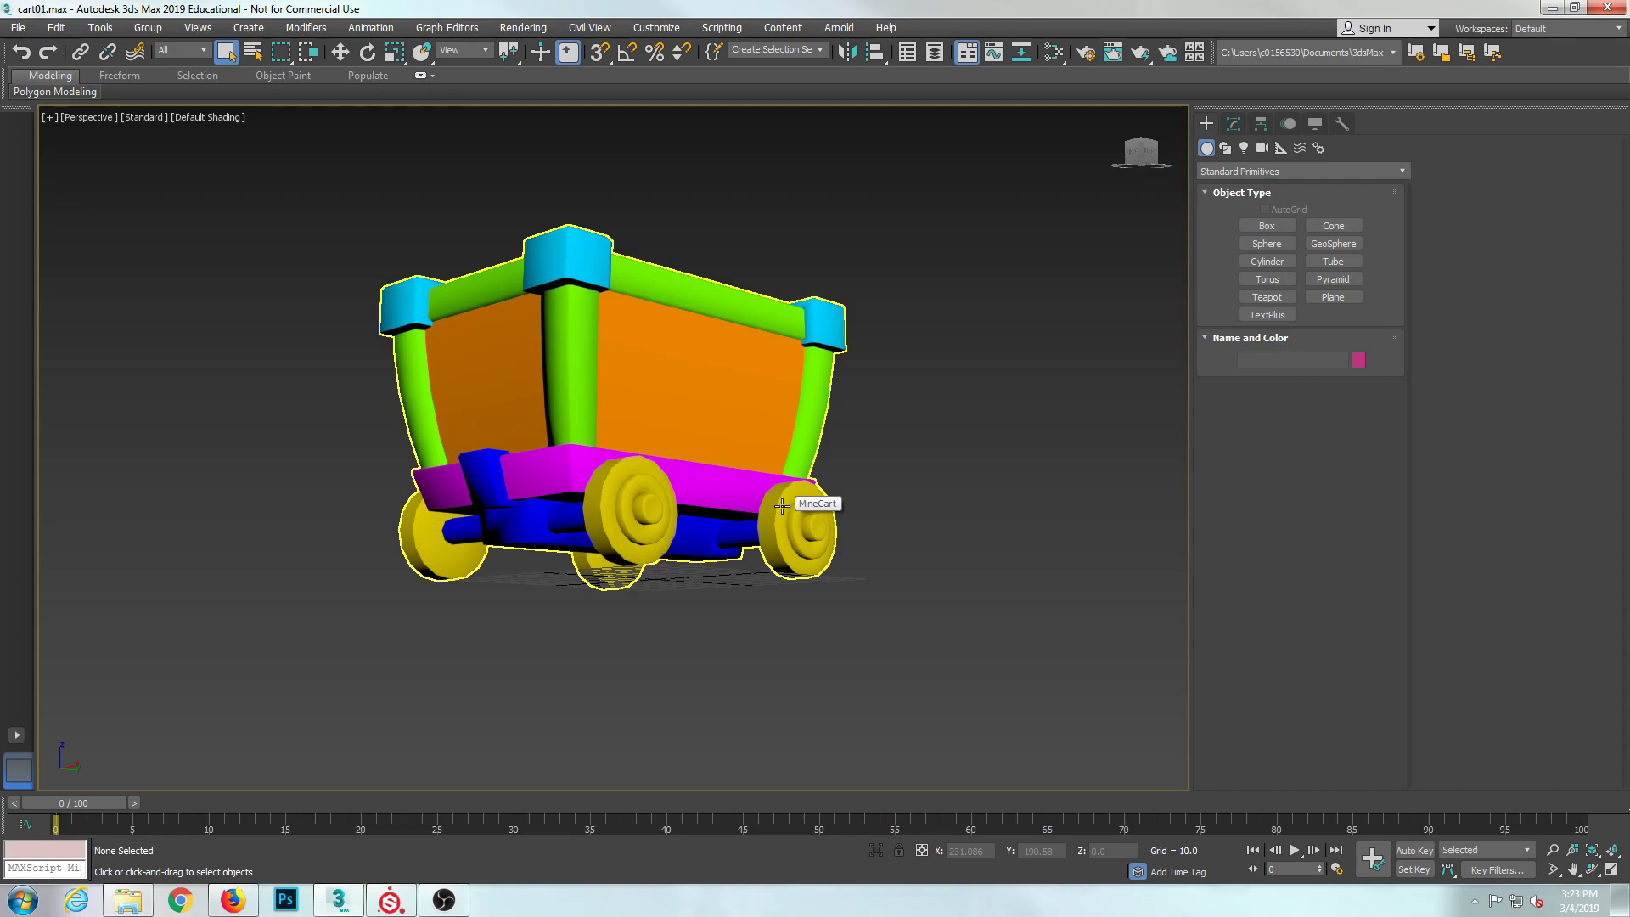
alt+middle_drag(784, 484, 785, 502)
- Select the MineCart model and review its Wood, Iron 01, Floor, Undercarriage, Caps and Wheels materials in the Slate Material Editor
click(705, 433)
key(m)
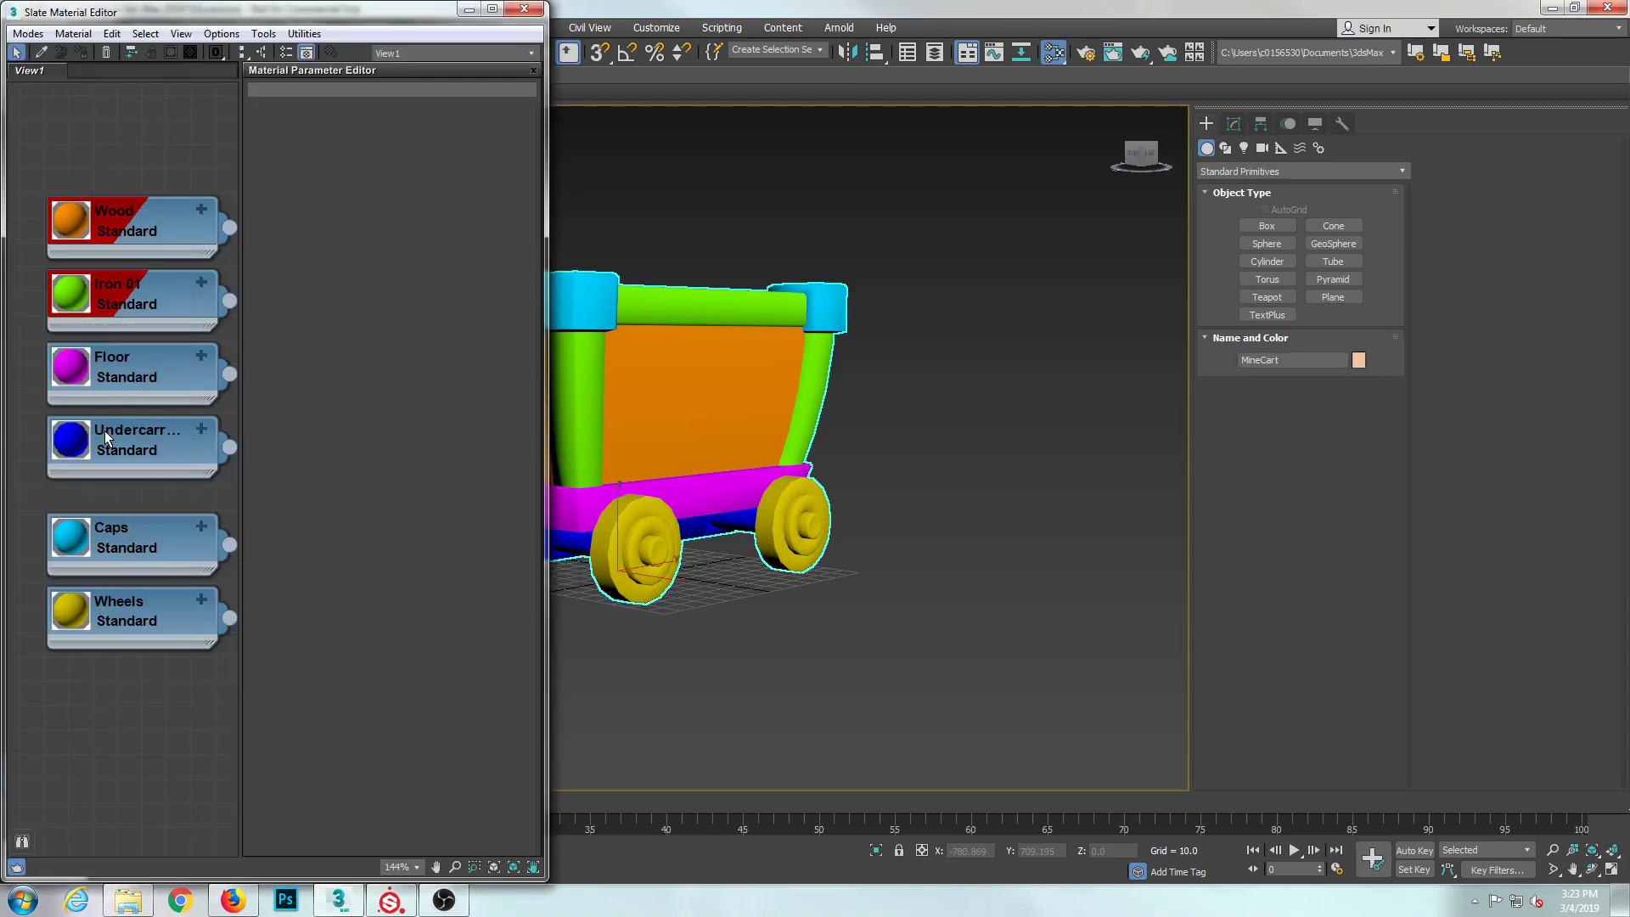
middle_drag(107, 472, 101, 454)
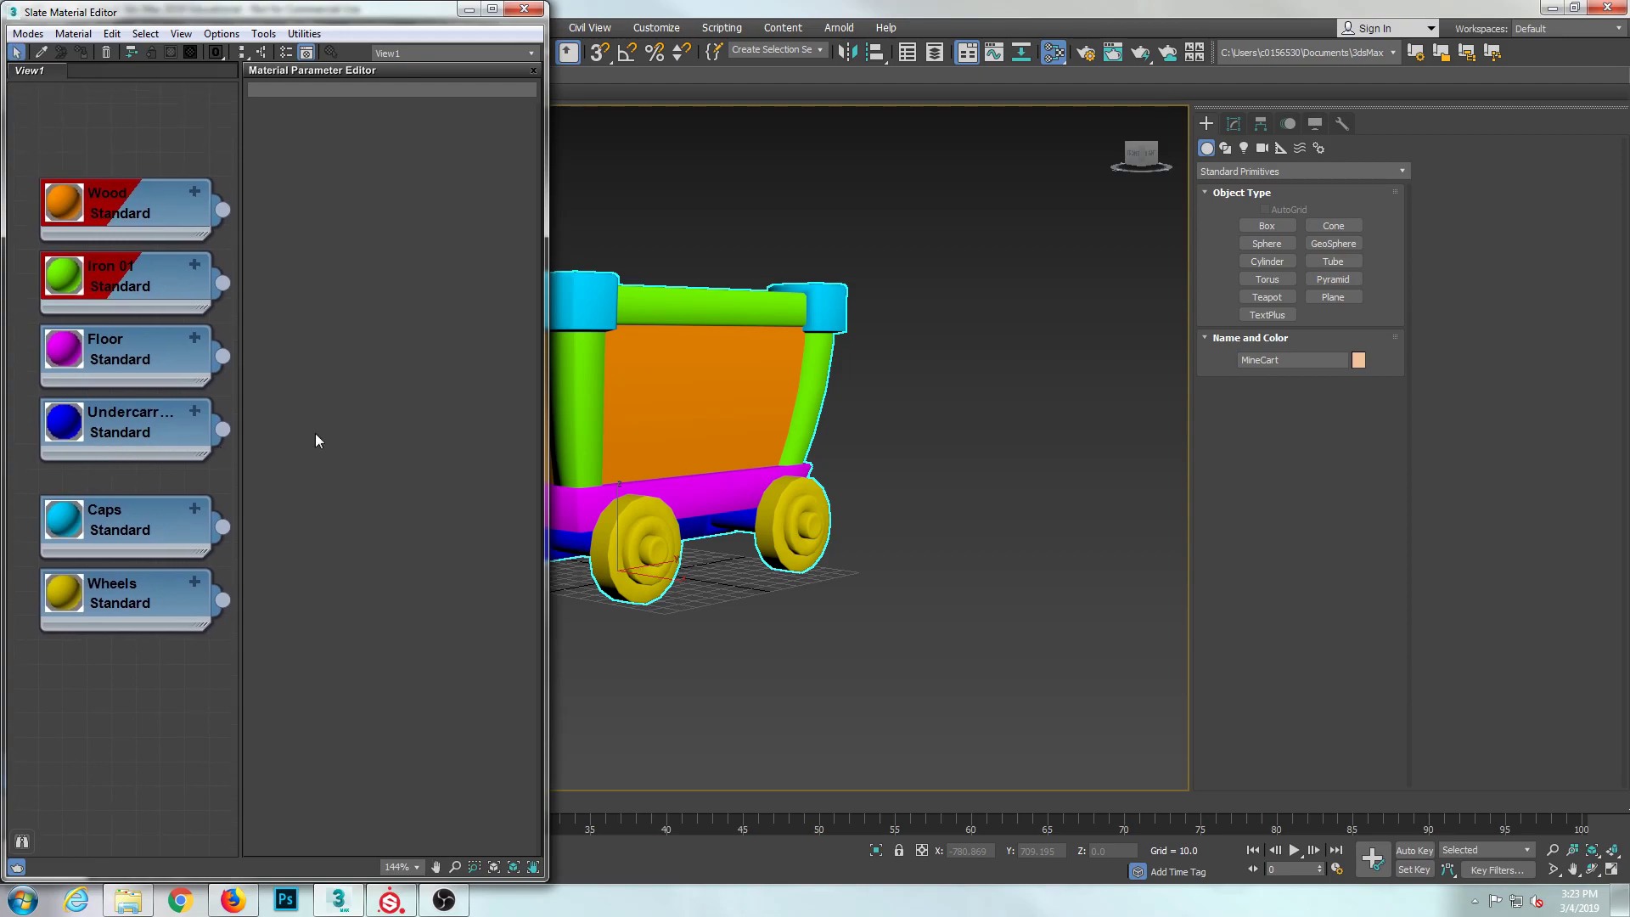
alt+middle_drag(599, 405, 824, 415)
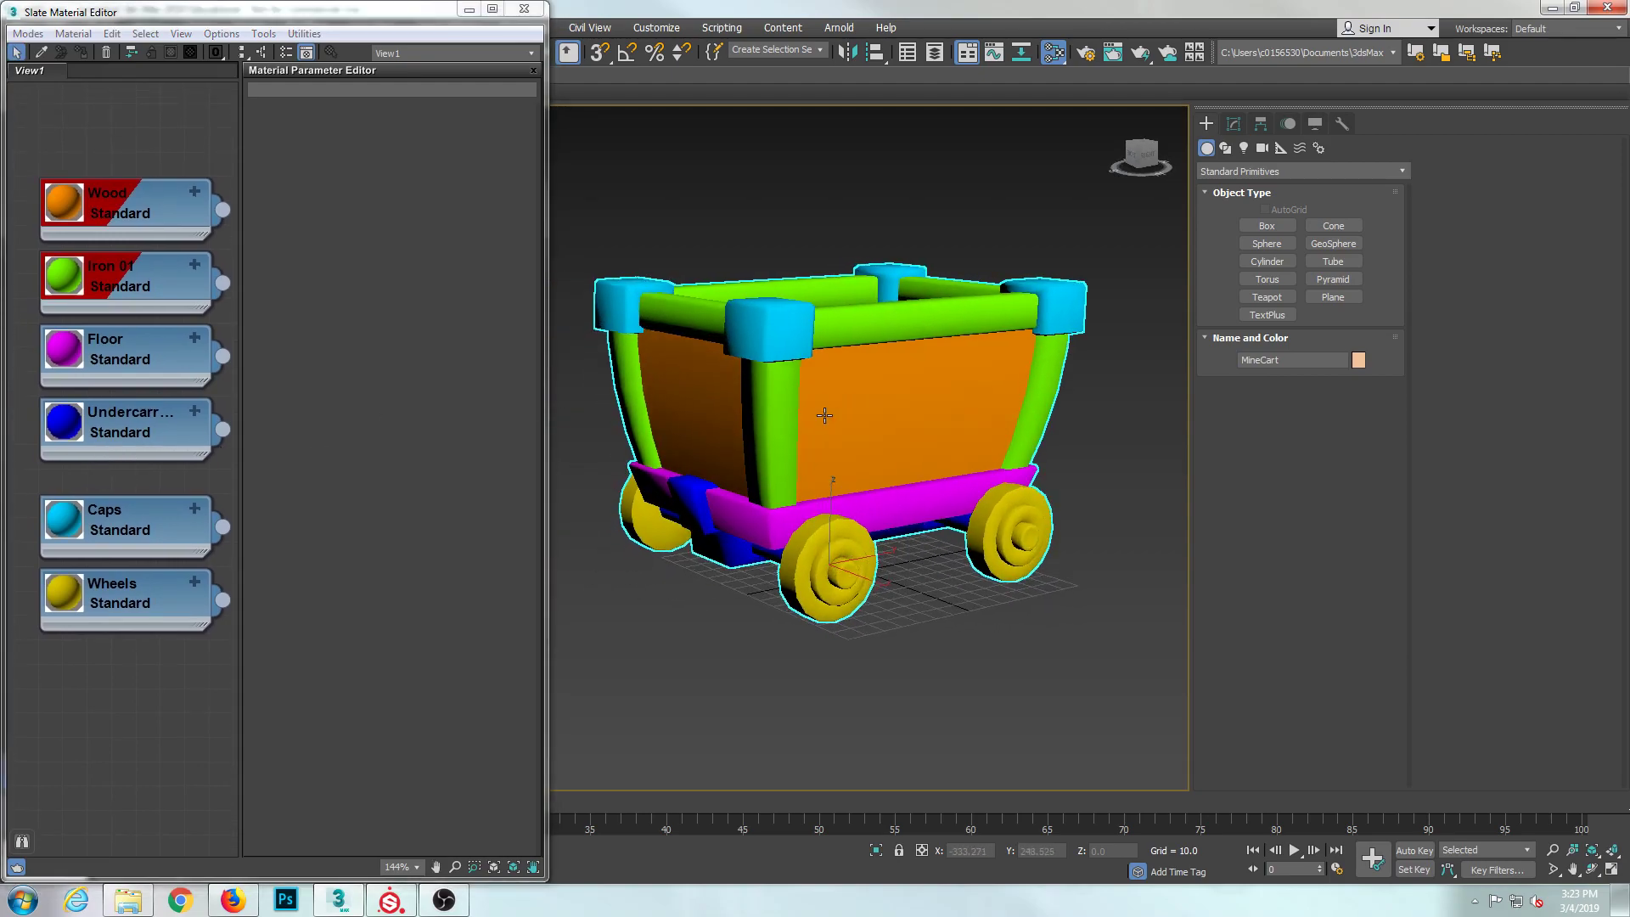
click(138, 209)
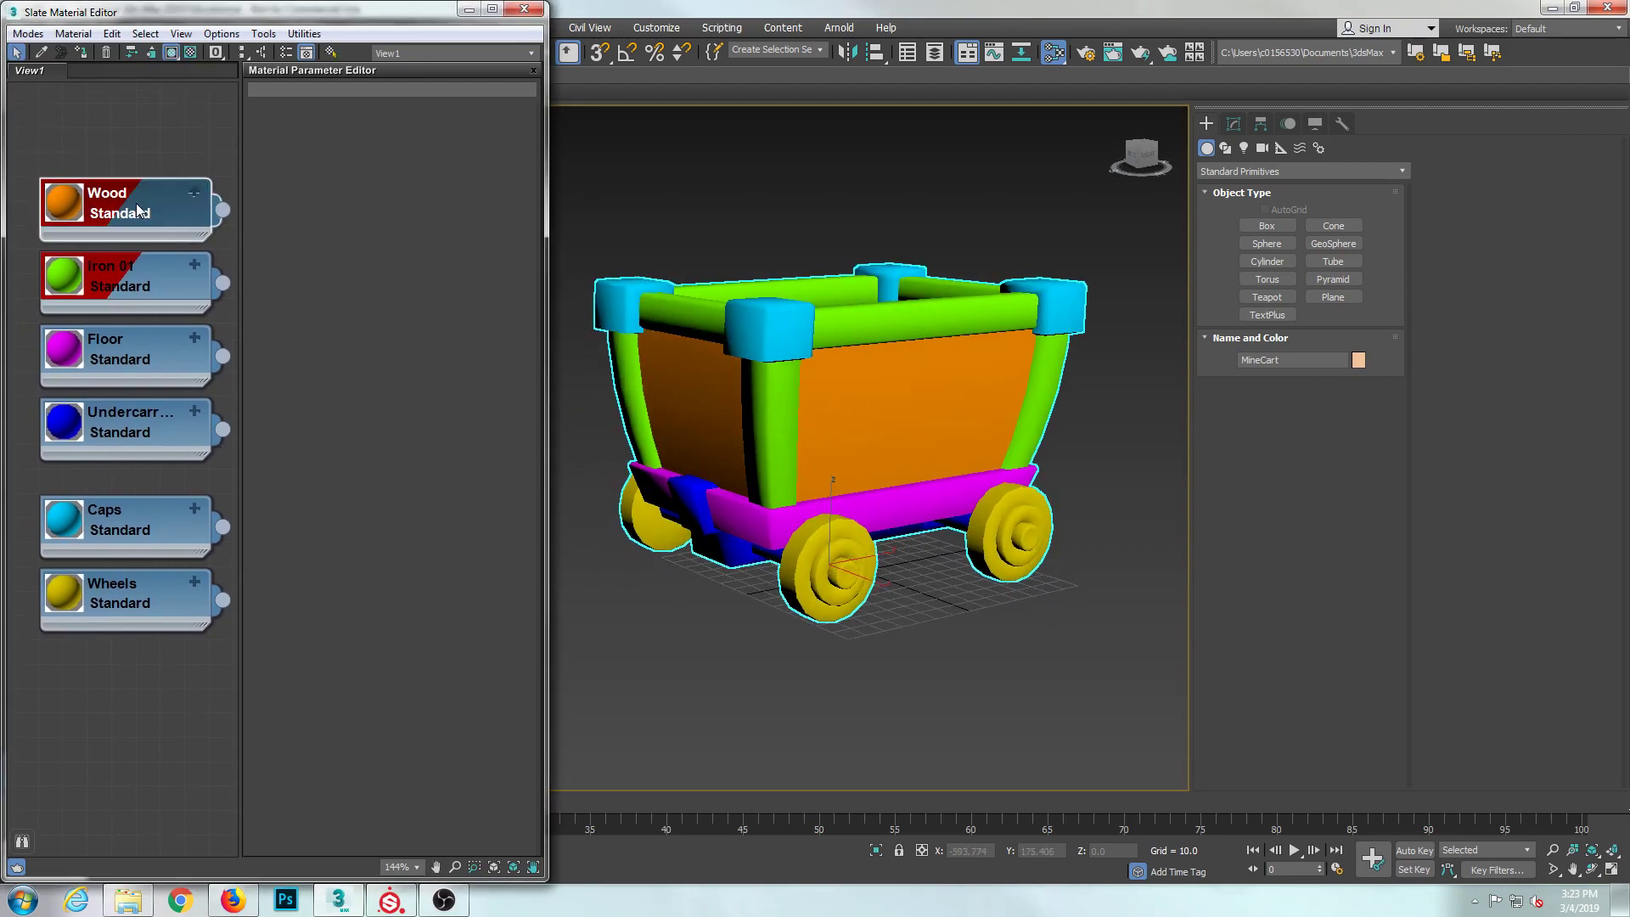
click(134, 266)
click(148, 359)
click(144, 428)
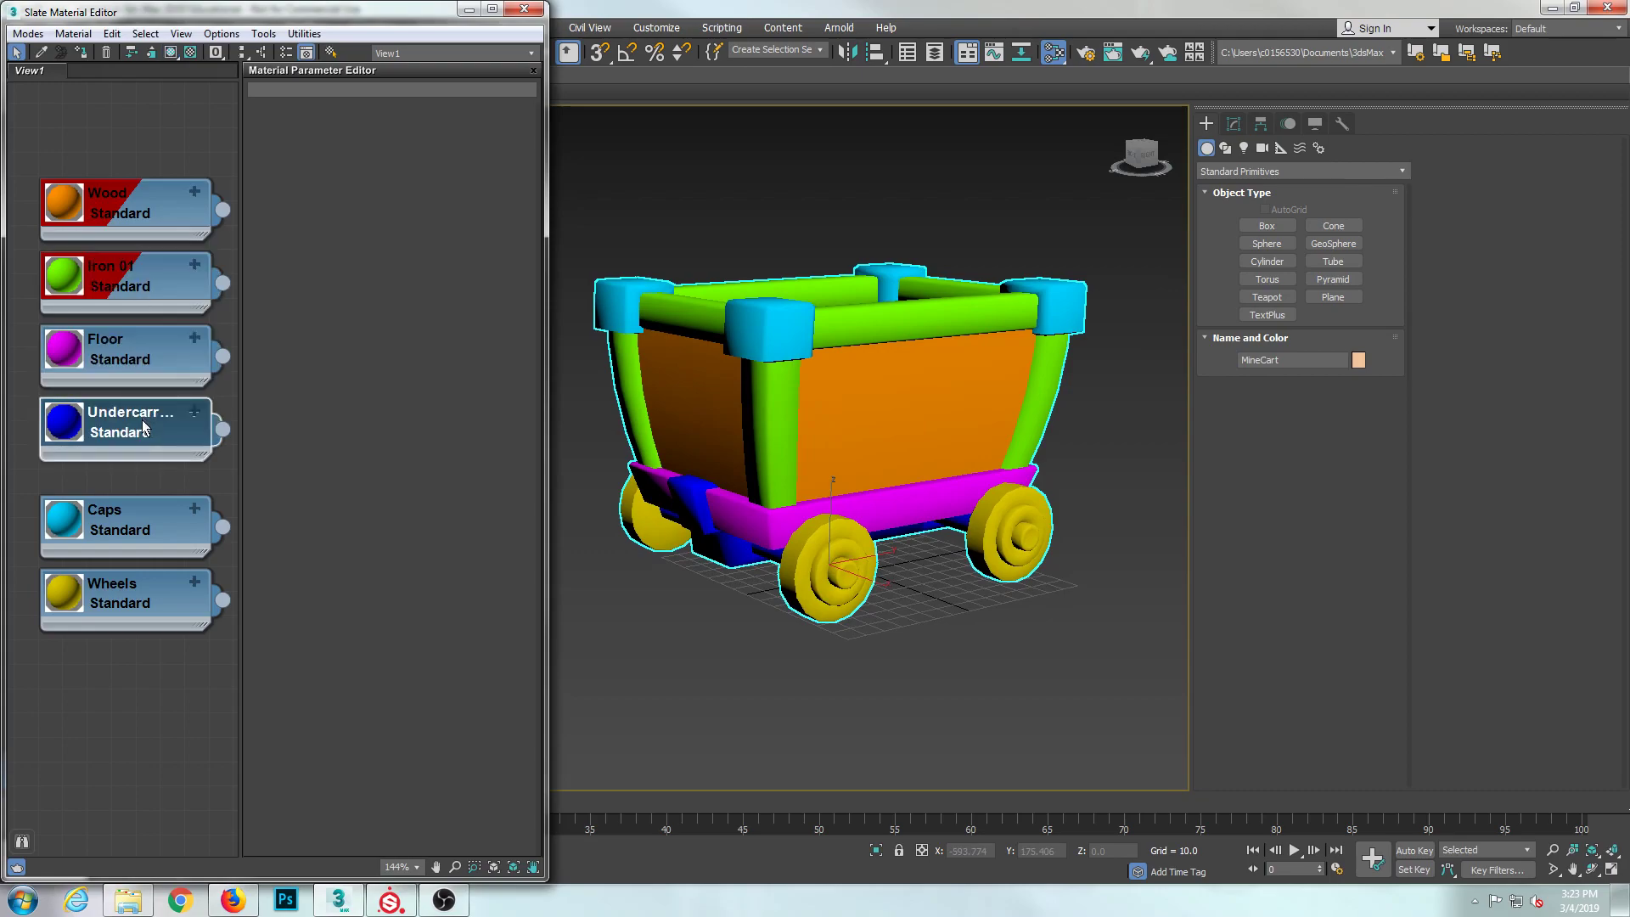
click(132, 517)
click(117, 601)
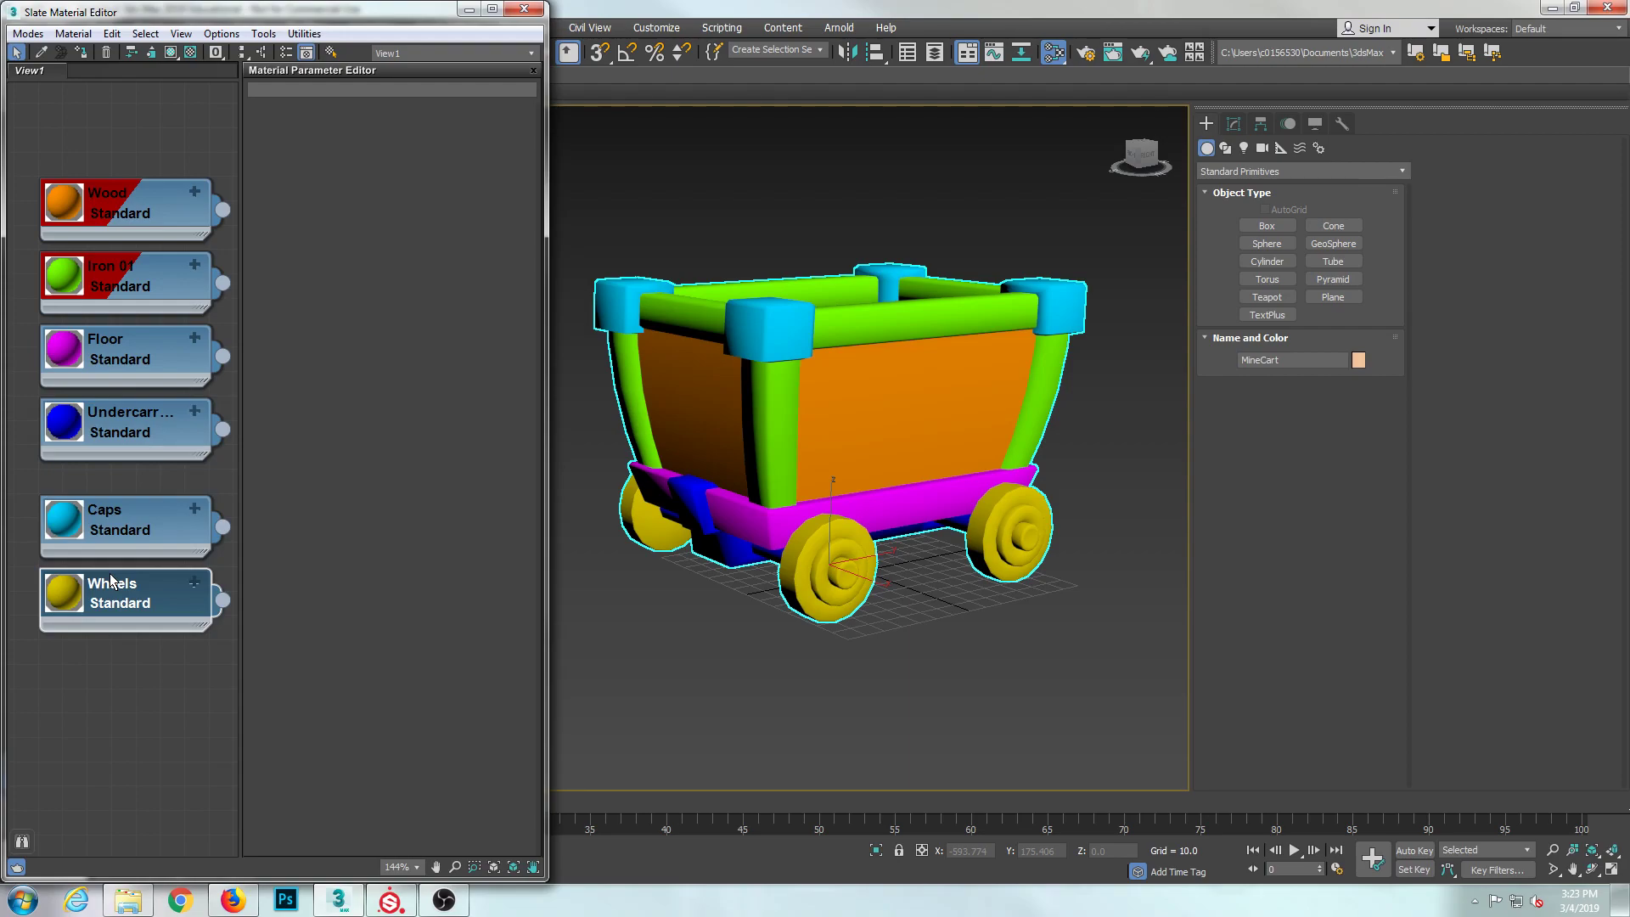
click(525, 10)
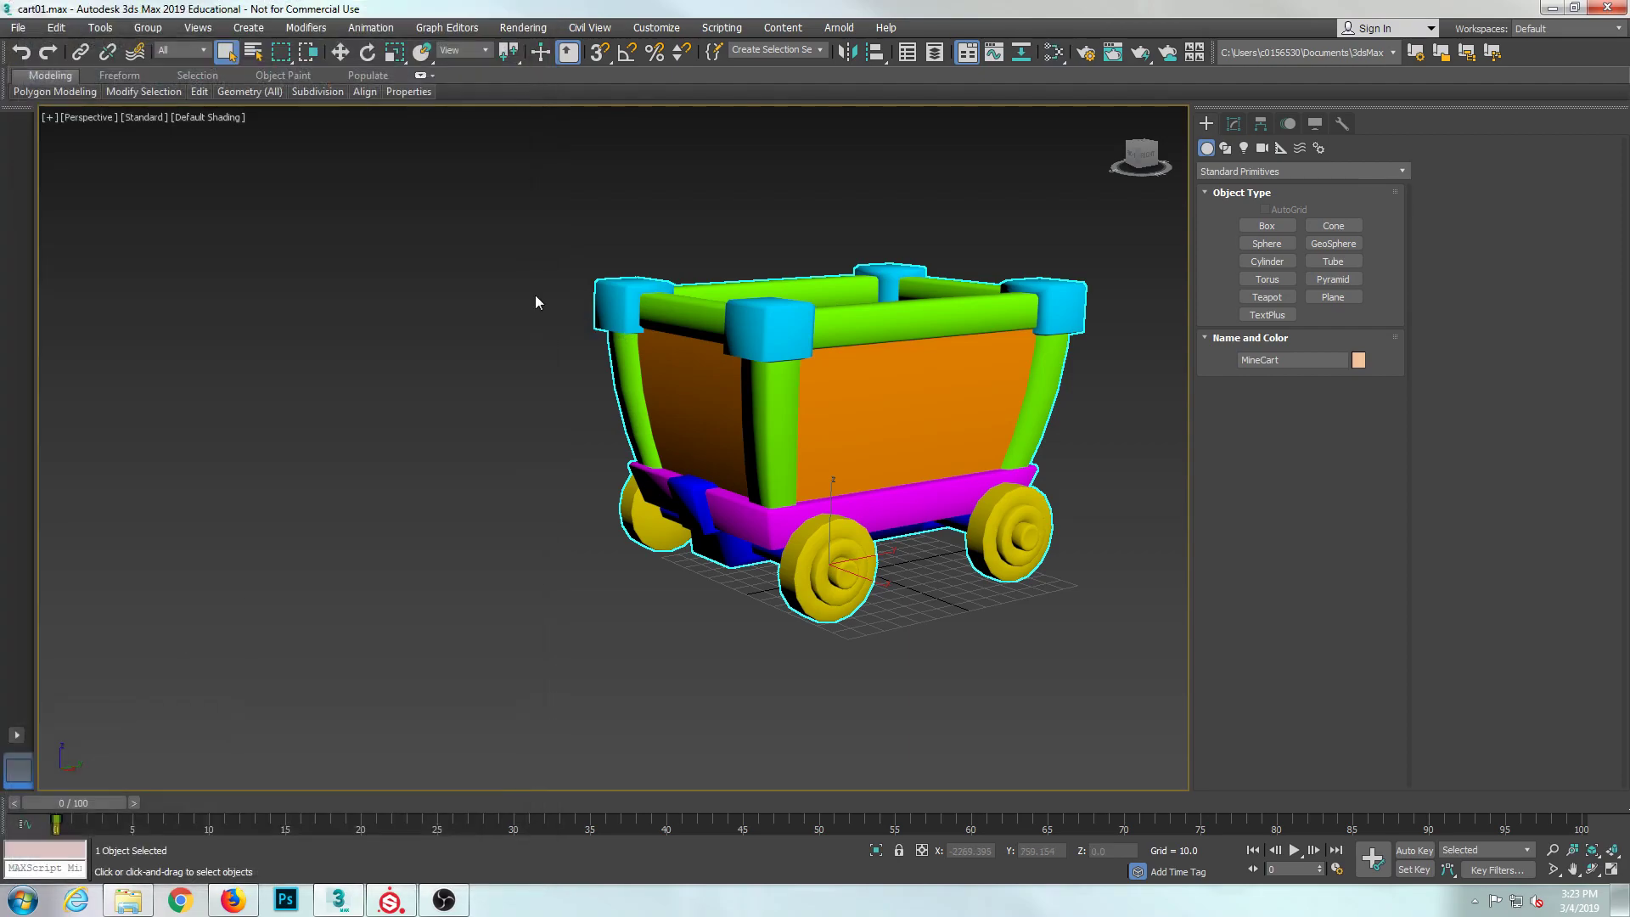
- Start an FBX export of only the selected cart and choose the Documents\MineCart folder as its destination
click(17, 27)
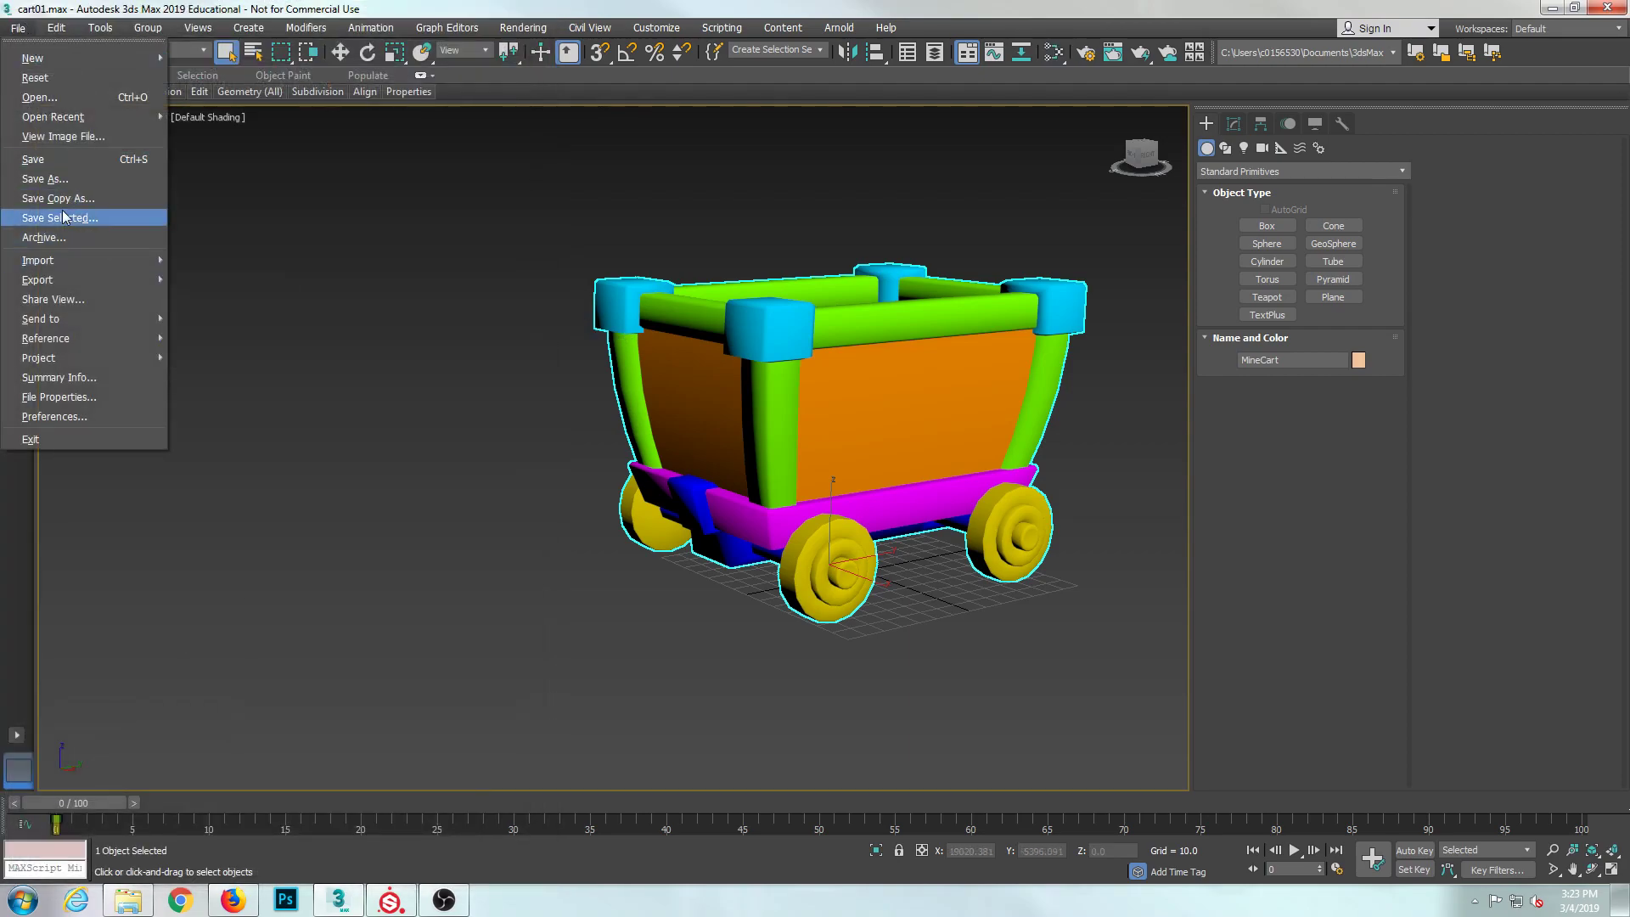
mouse_move(49, 278)
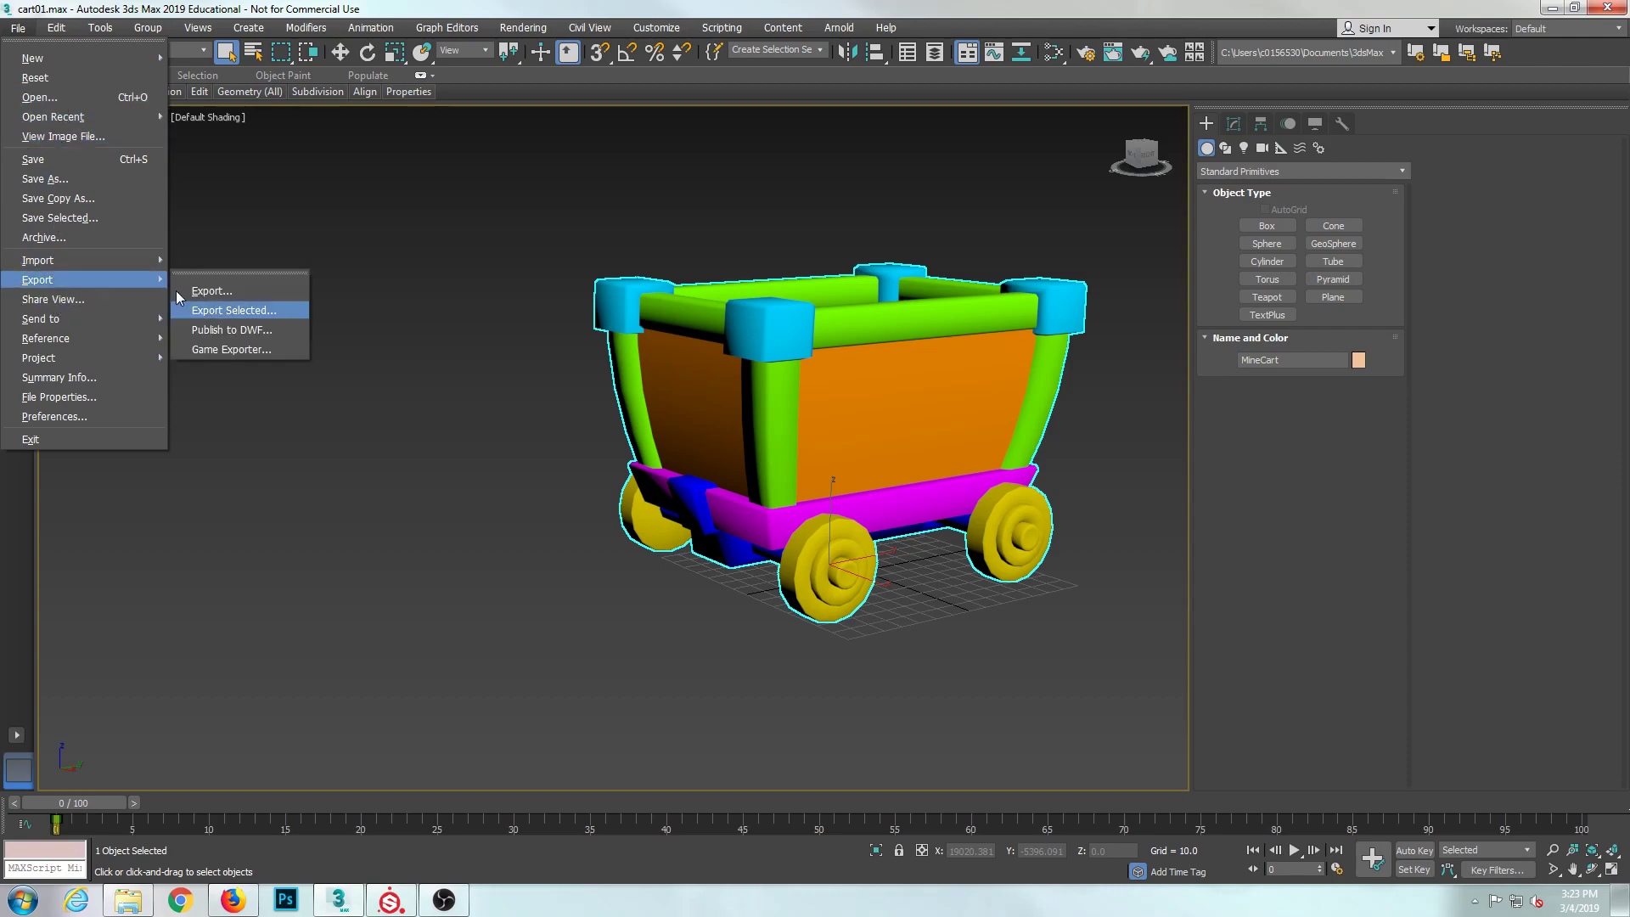
click(230, 309)
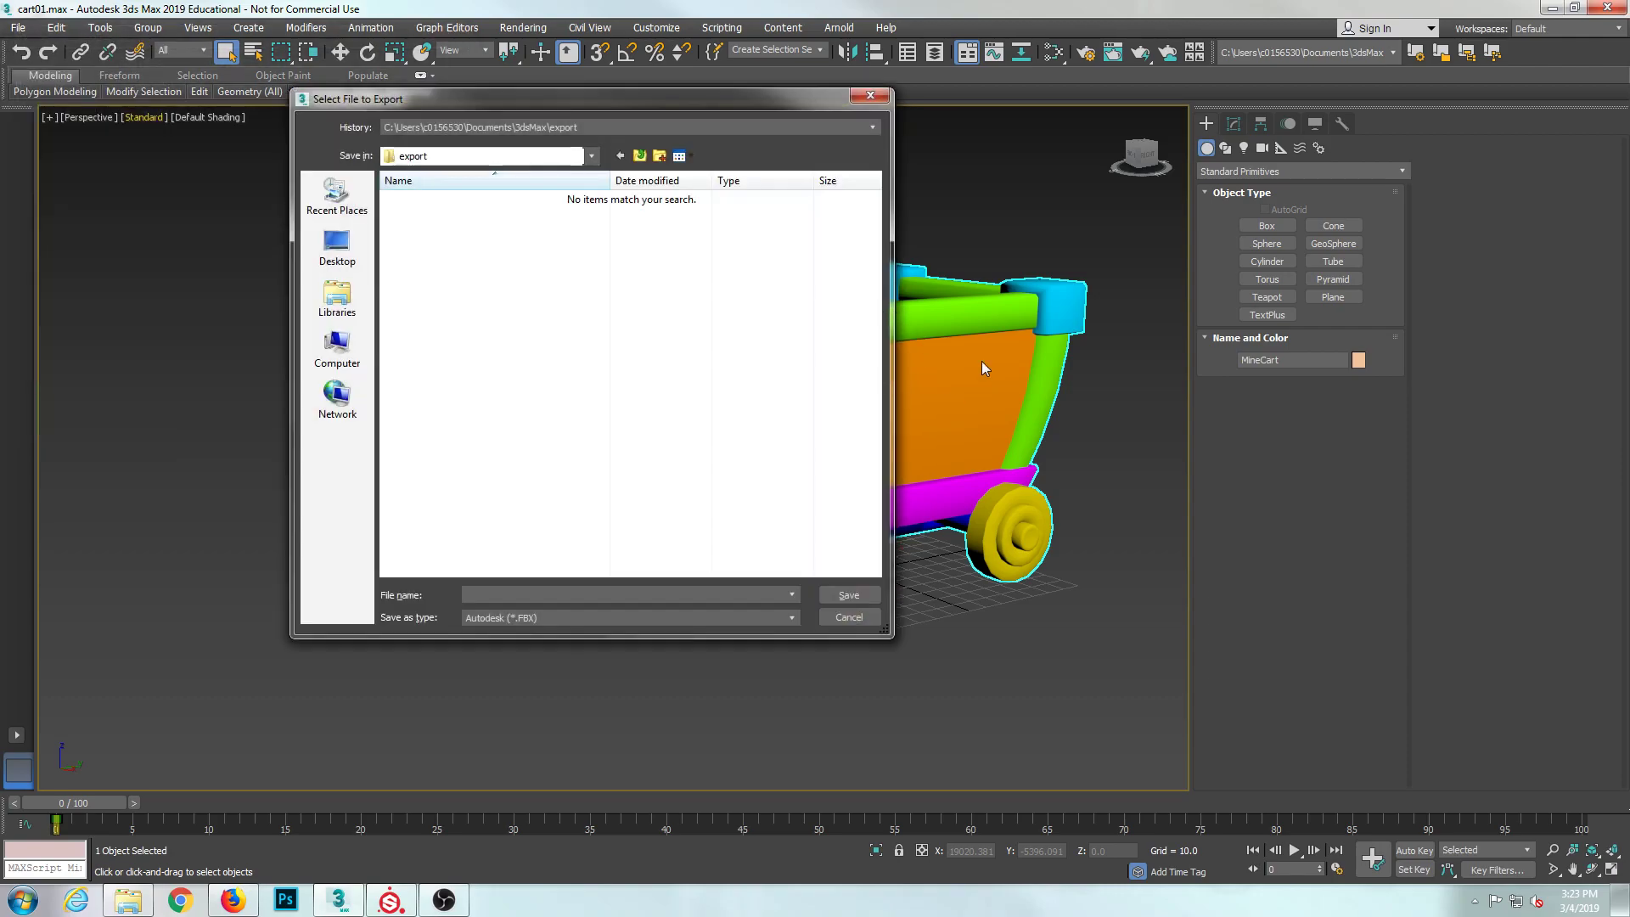
click(548, 127)
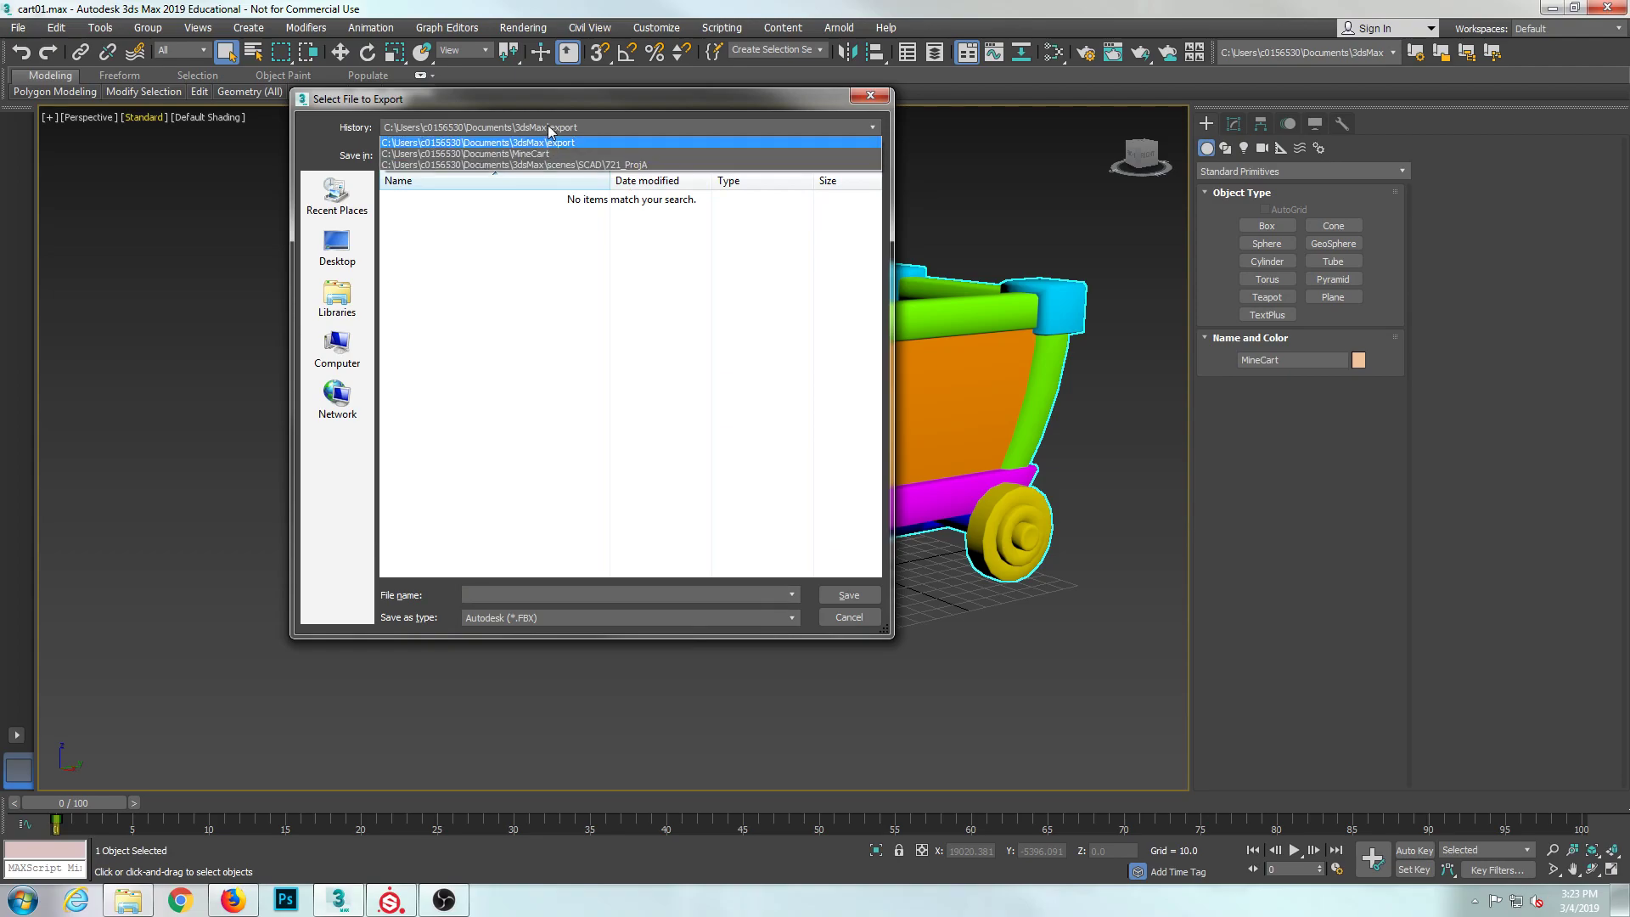
click(475, 154)
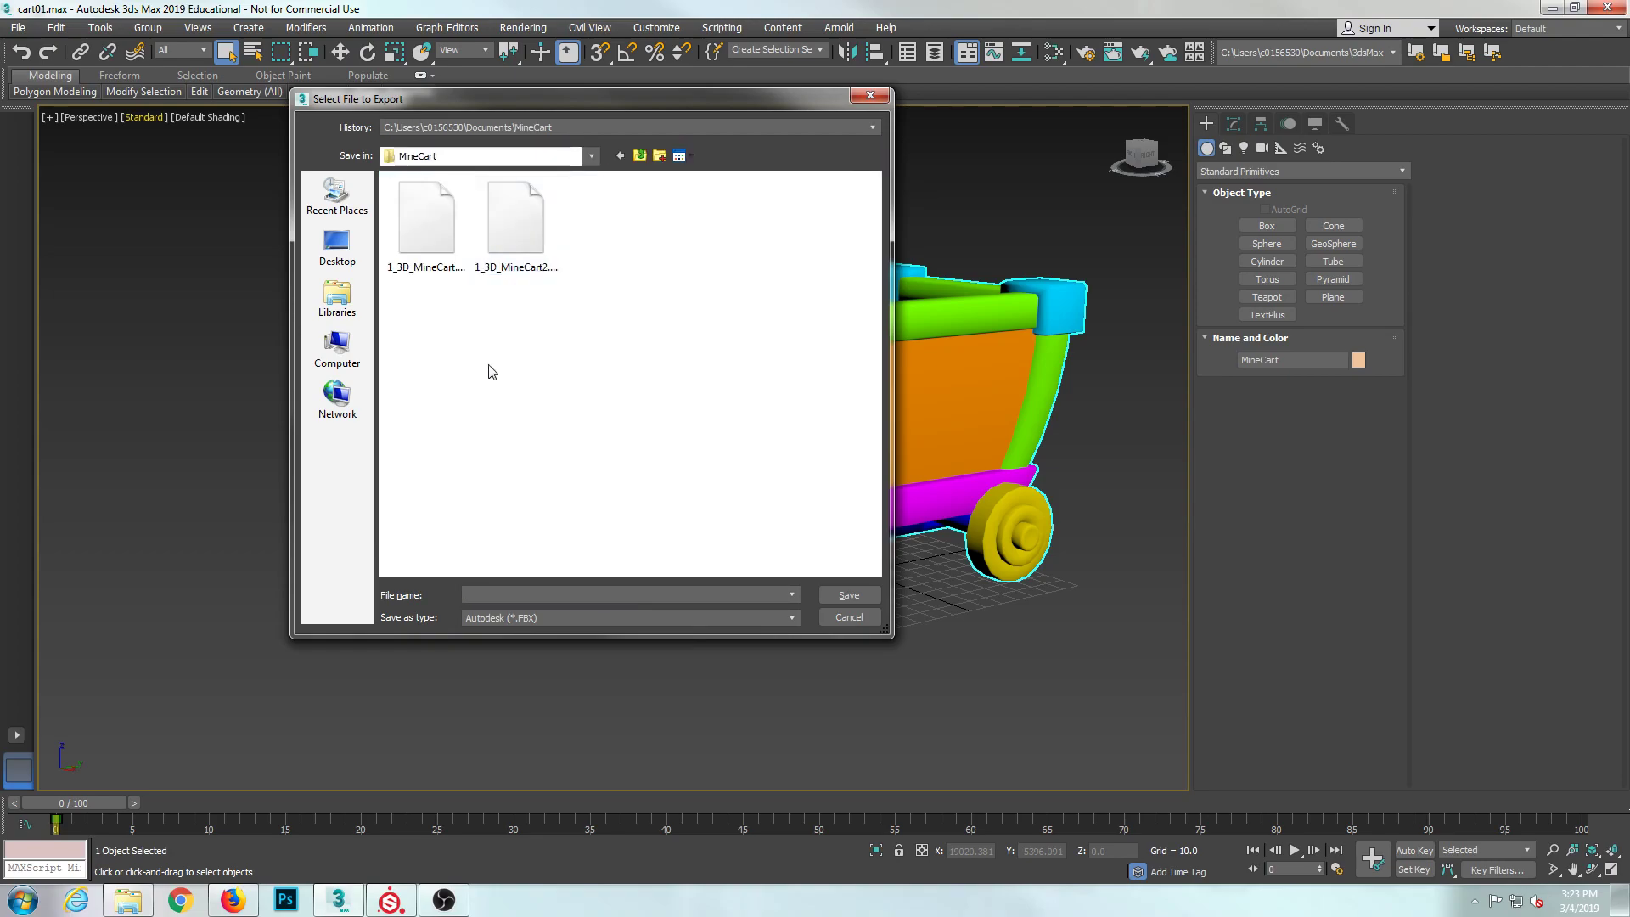
- Name the export file MIneCart_Substance_01 and export it as FBX with TurboSmooth turned off
click(512, 593)
text(M)
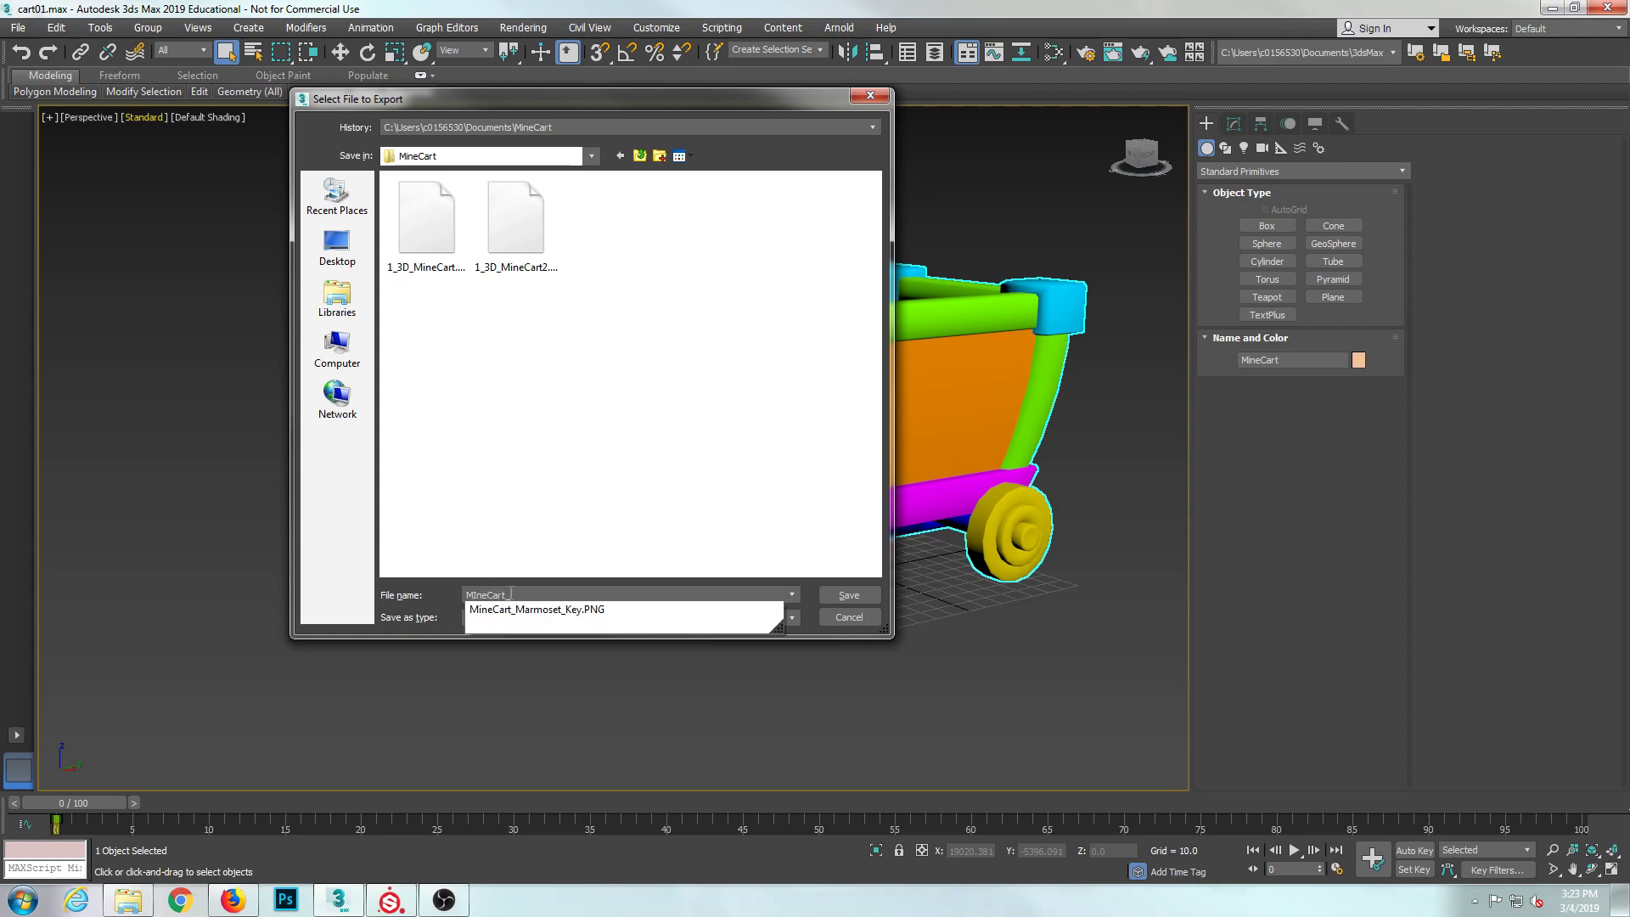
text(IneCart_Substance_01)
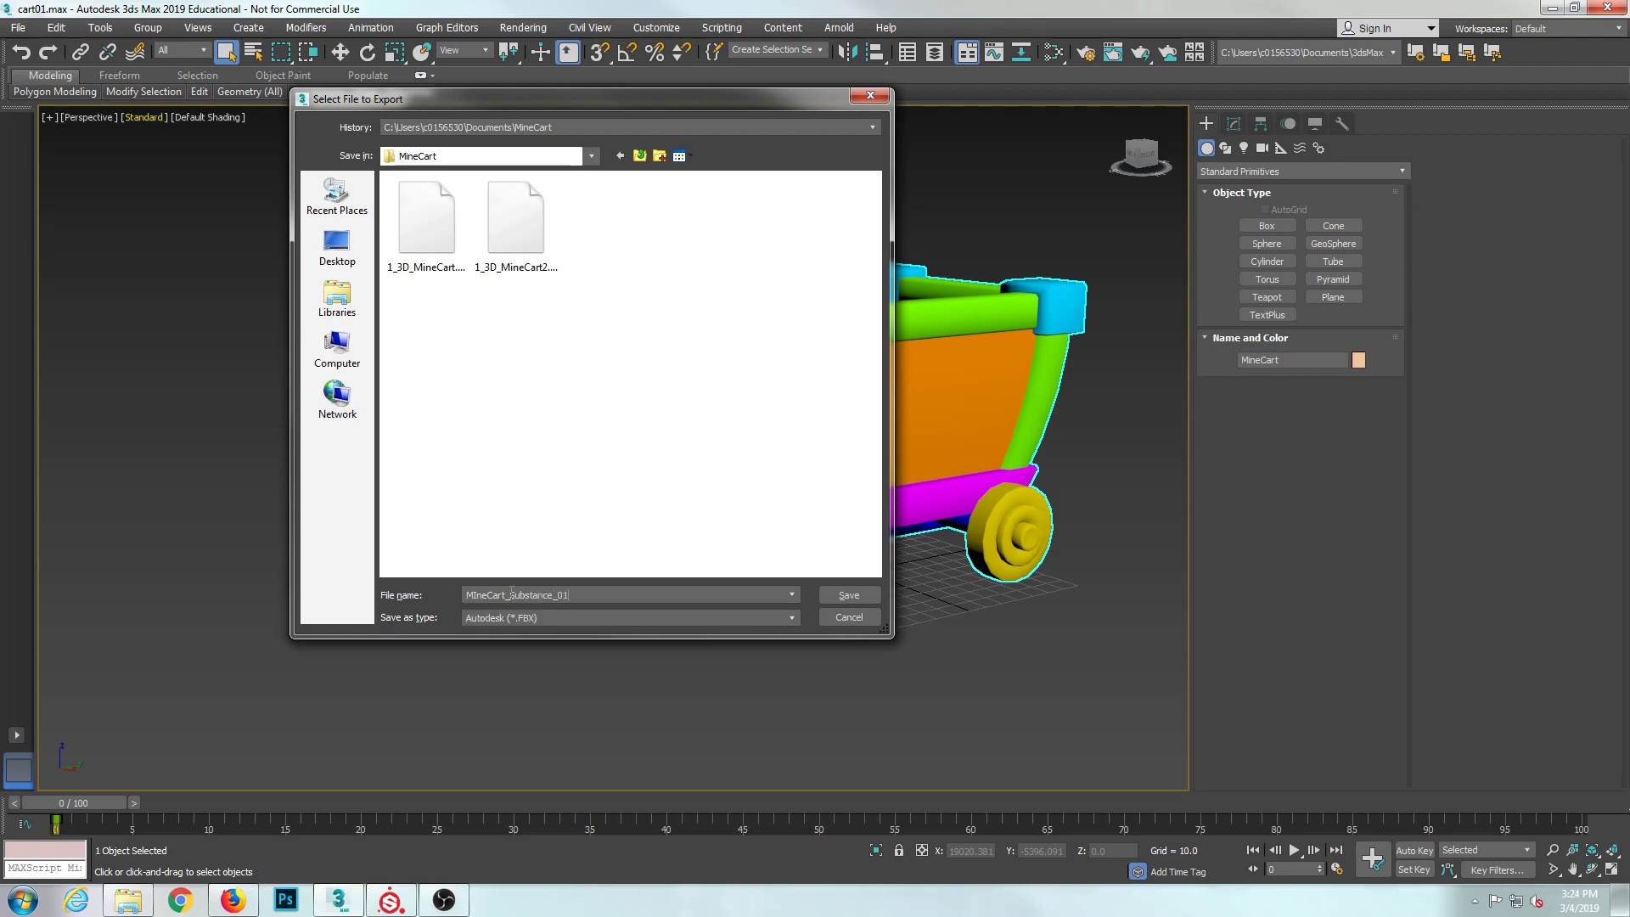
click(846, 596)
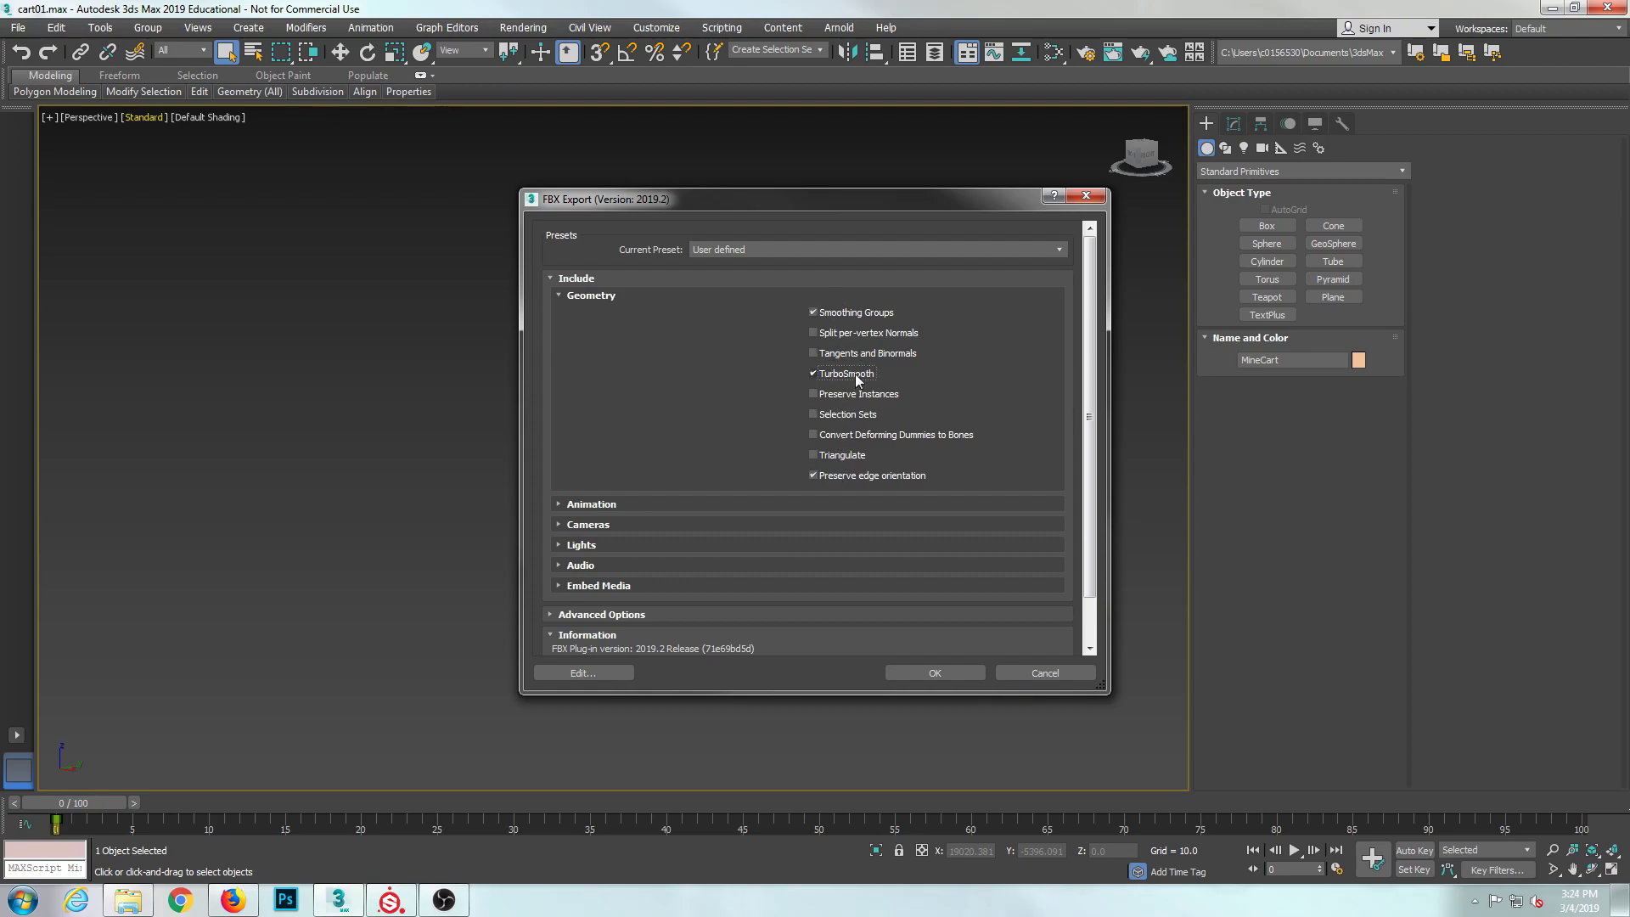
click(837, 375)
click(913, 677)
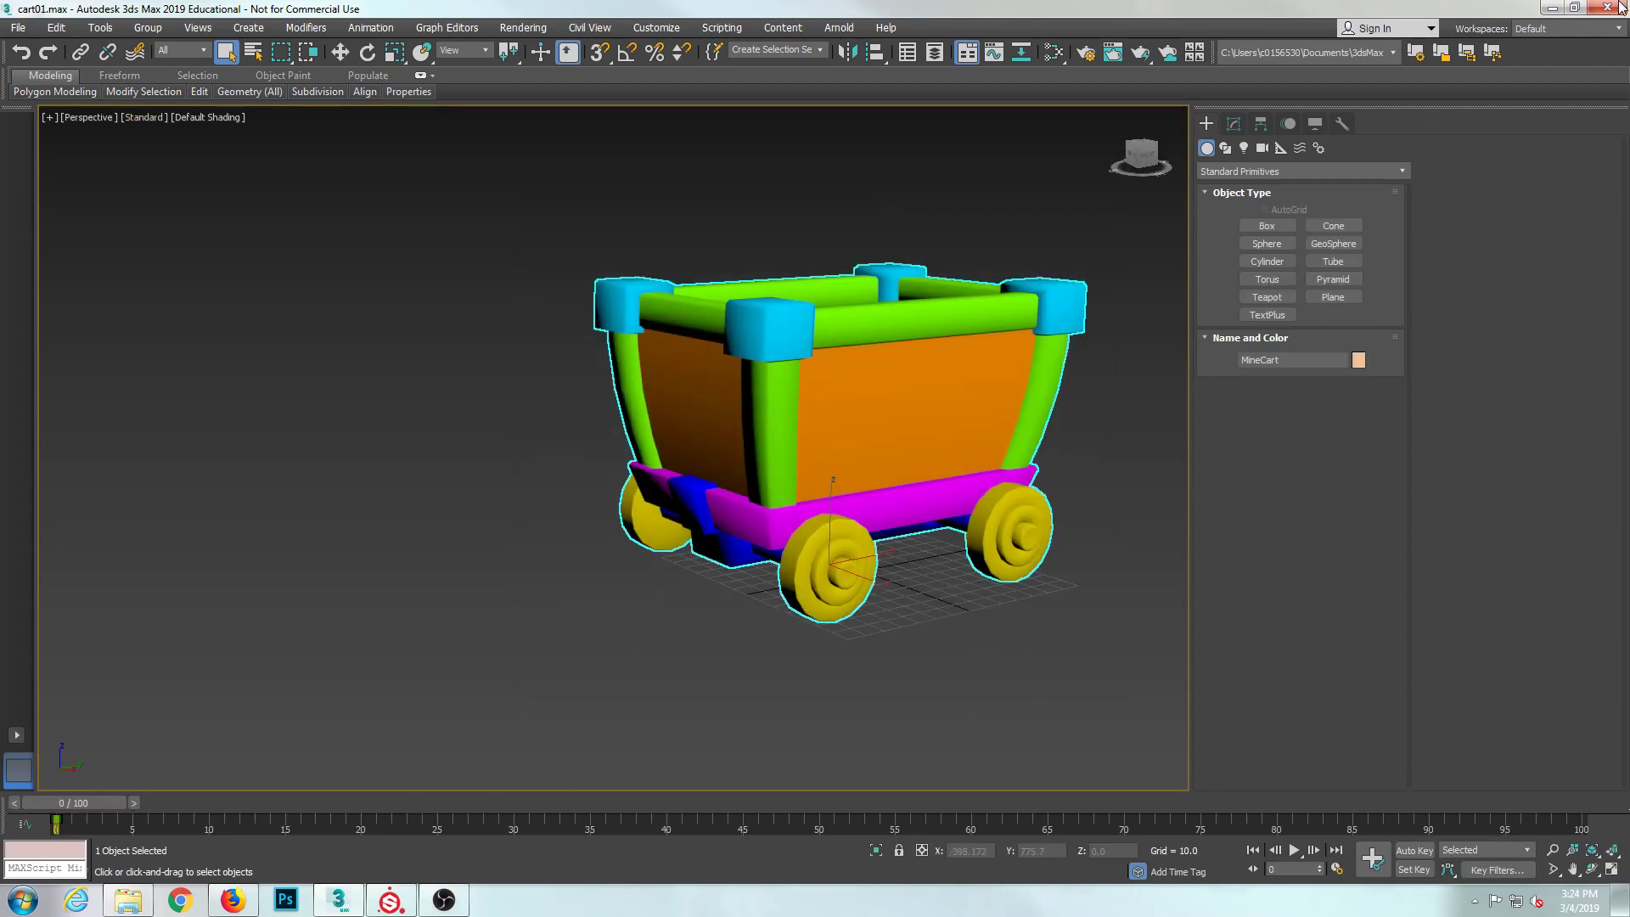
- Minimize 3ds Max, switch to Substance Painter and start a new project
click(1552, 9)
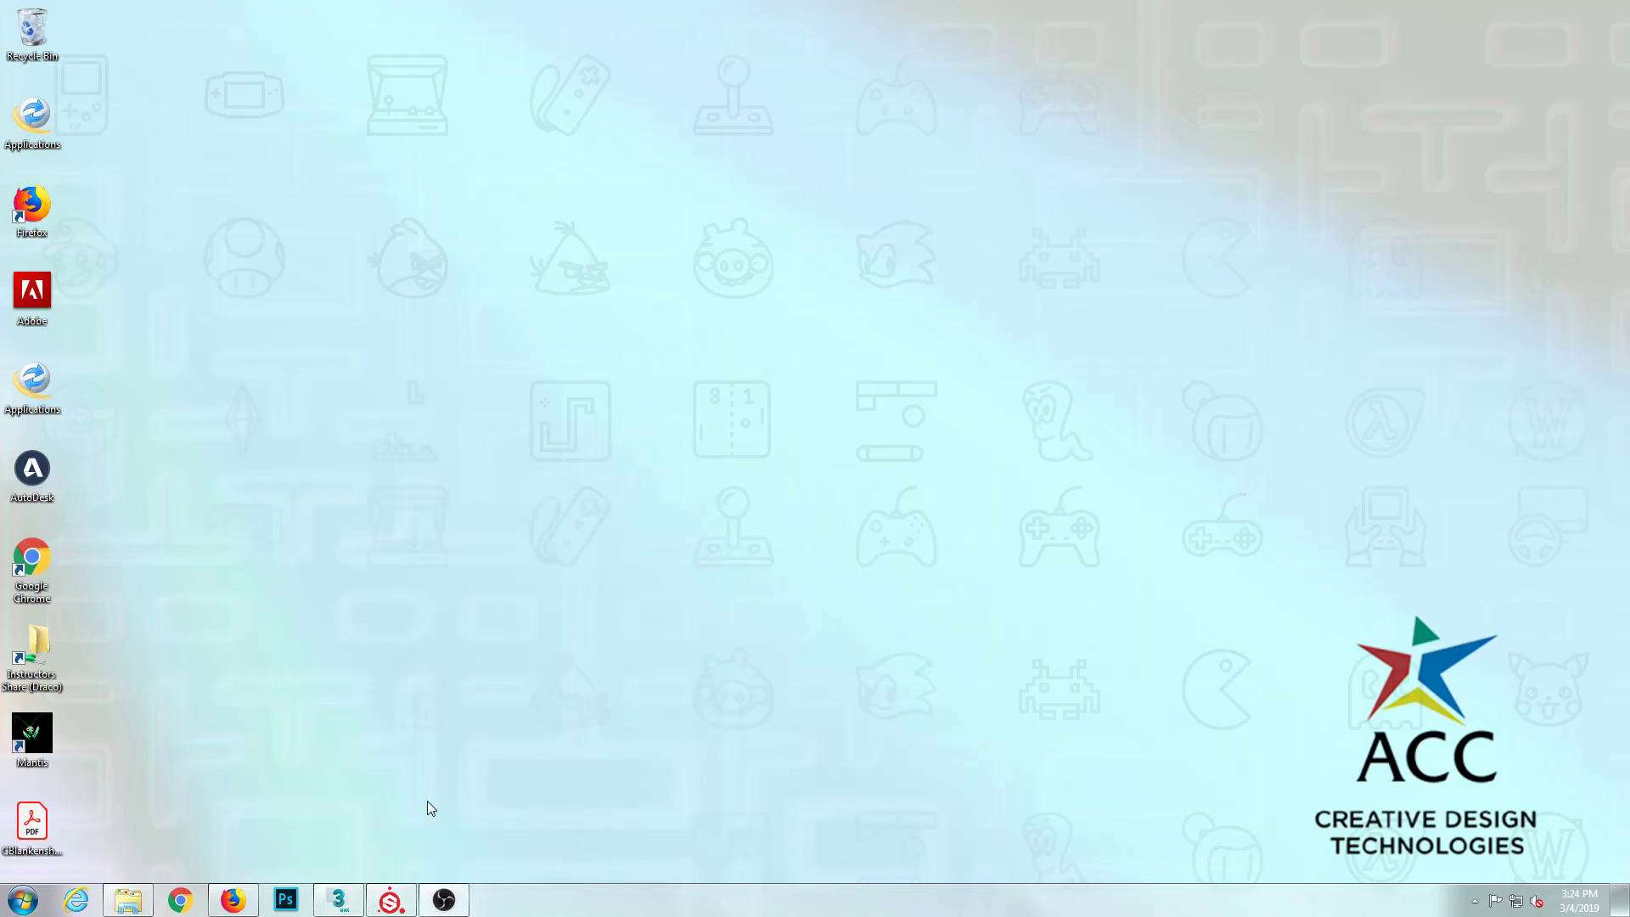
click(391, 900)
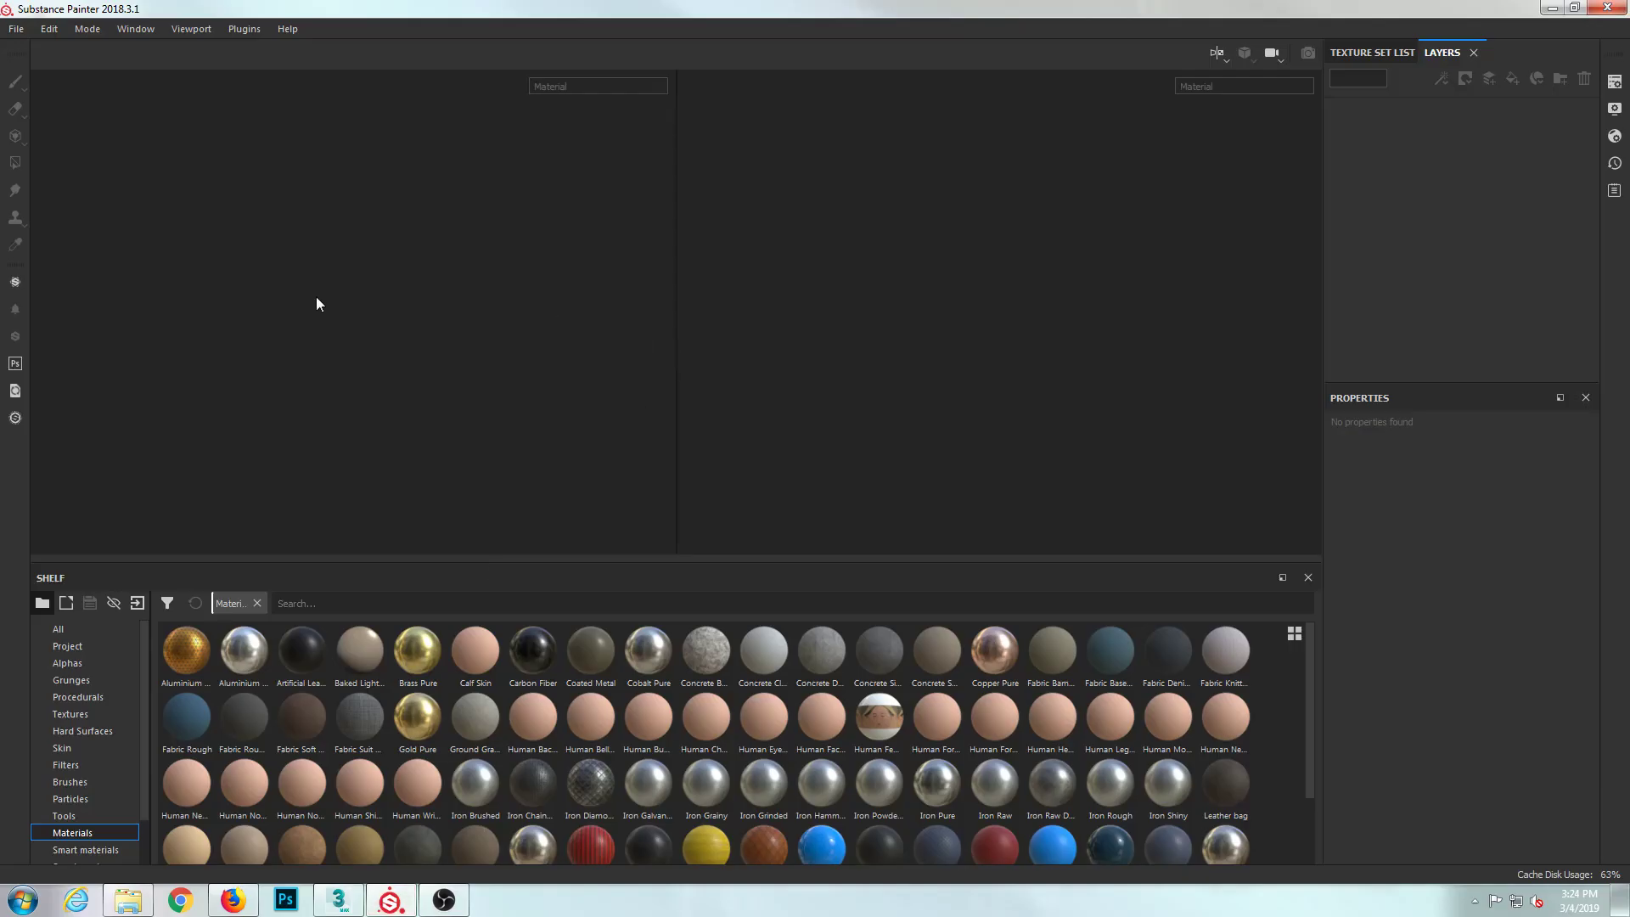
click(16, 29)
mouse_move(139, 88)
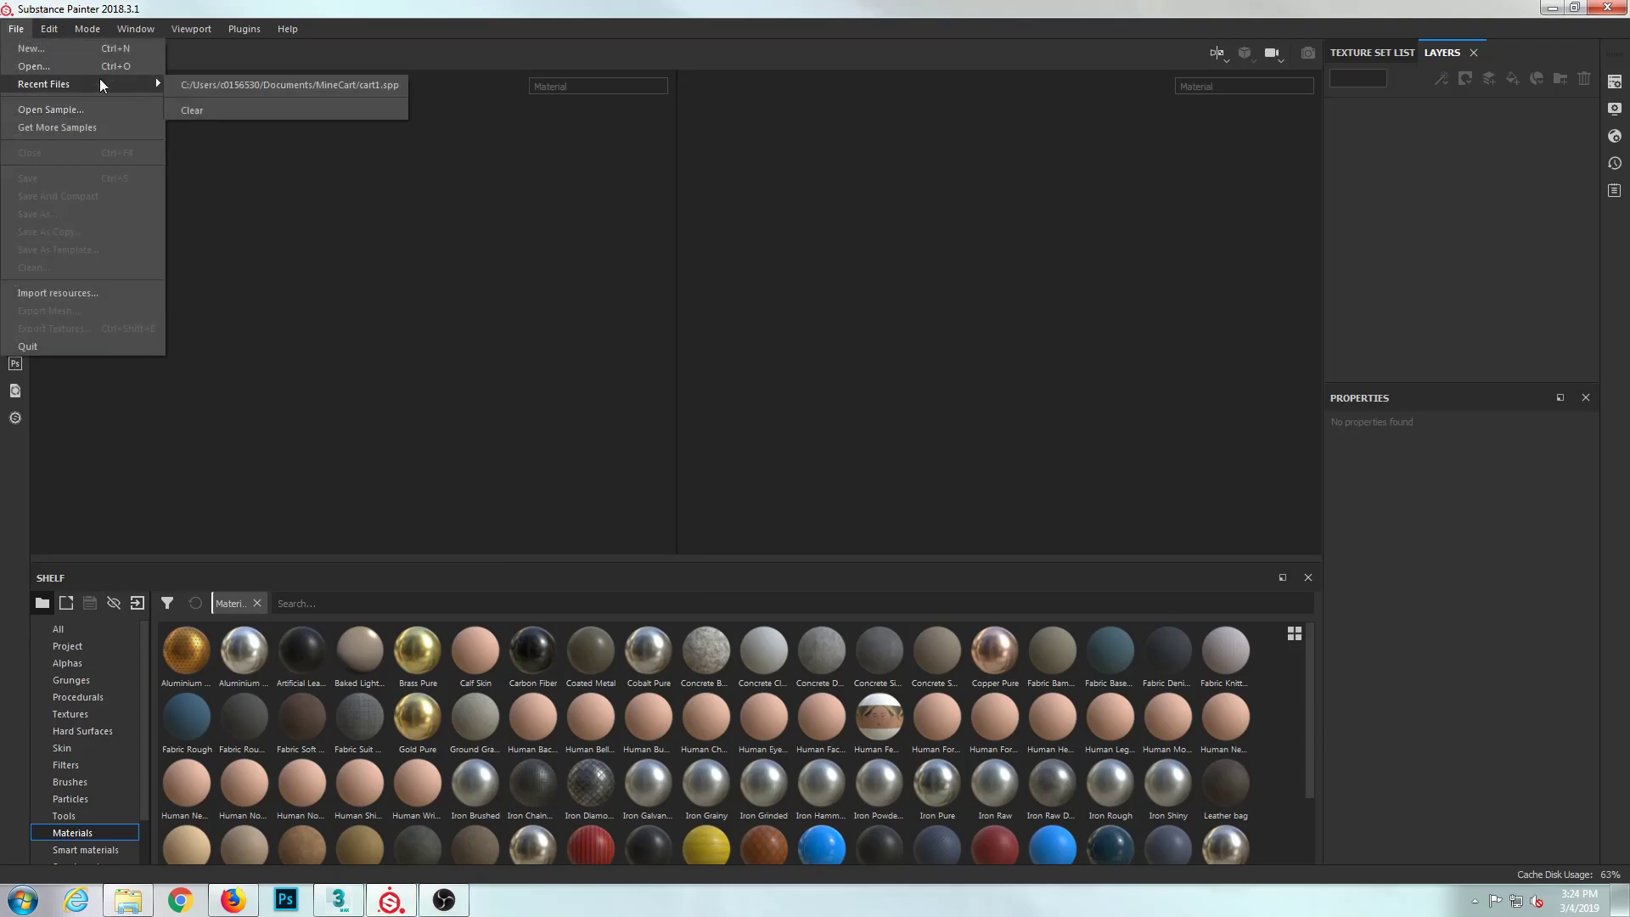
click(25, 49)
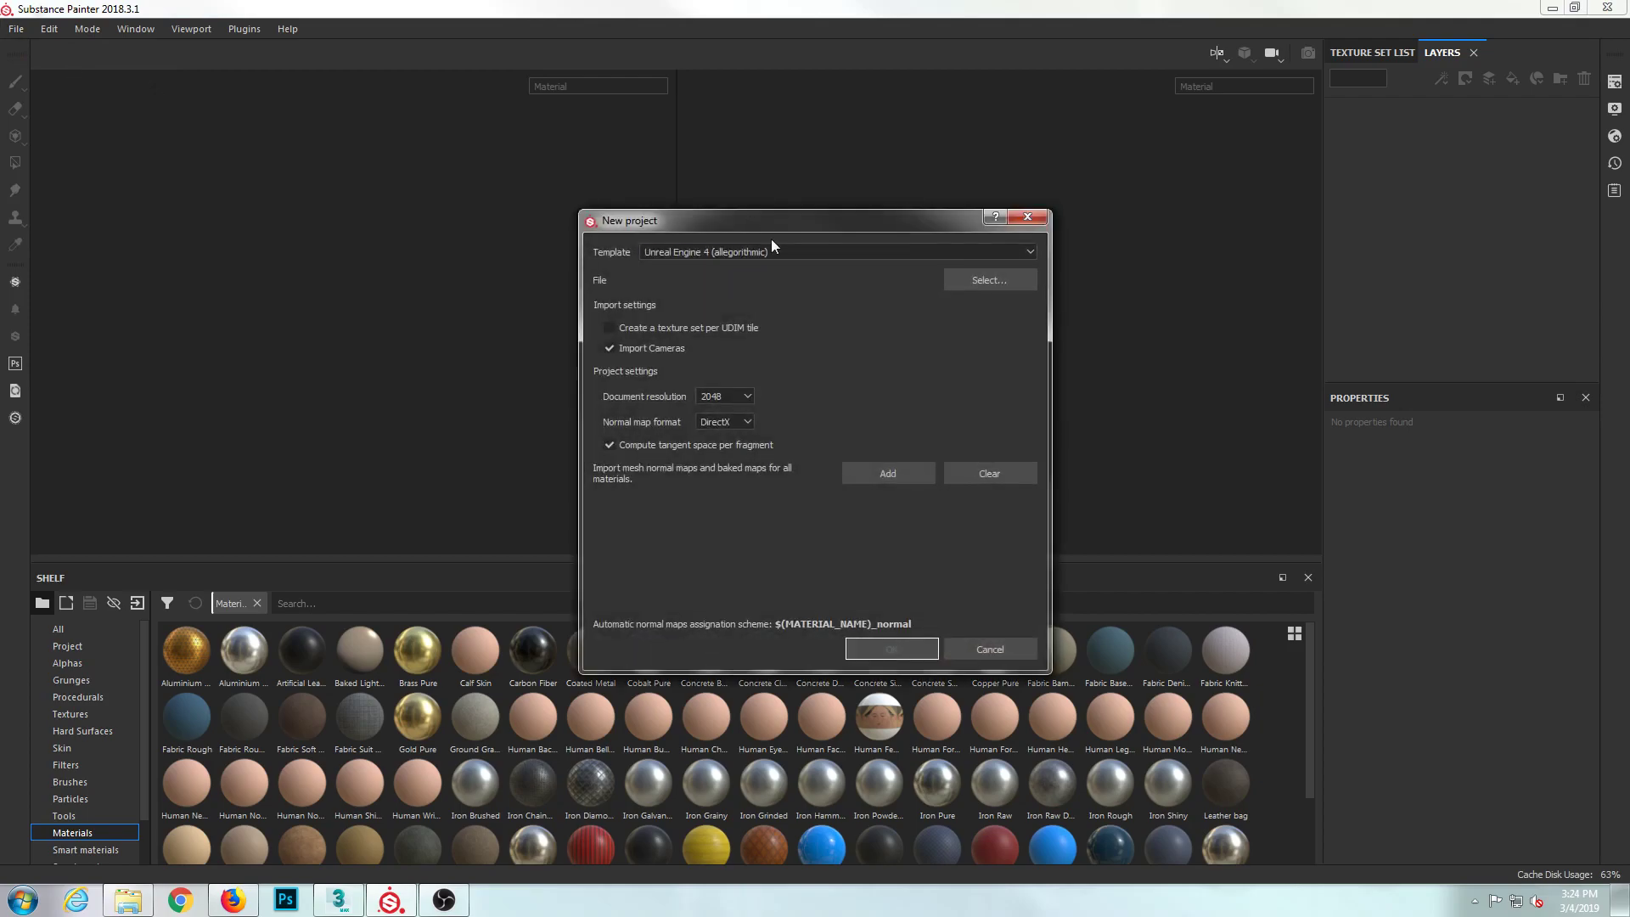
- Set the new project's template to Unity 5 (allegorithmic)
click(769, 249)
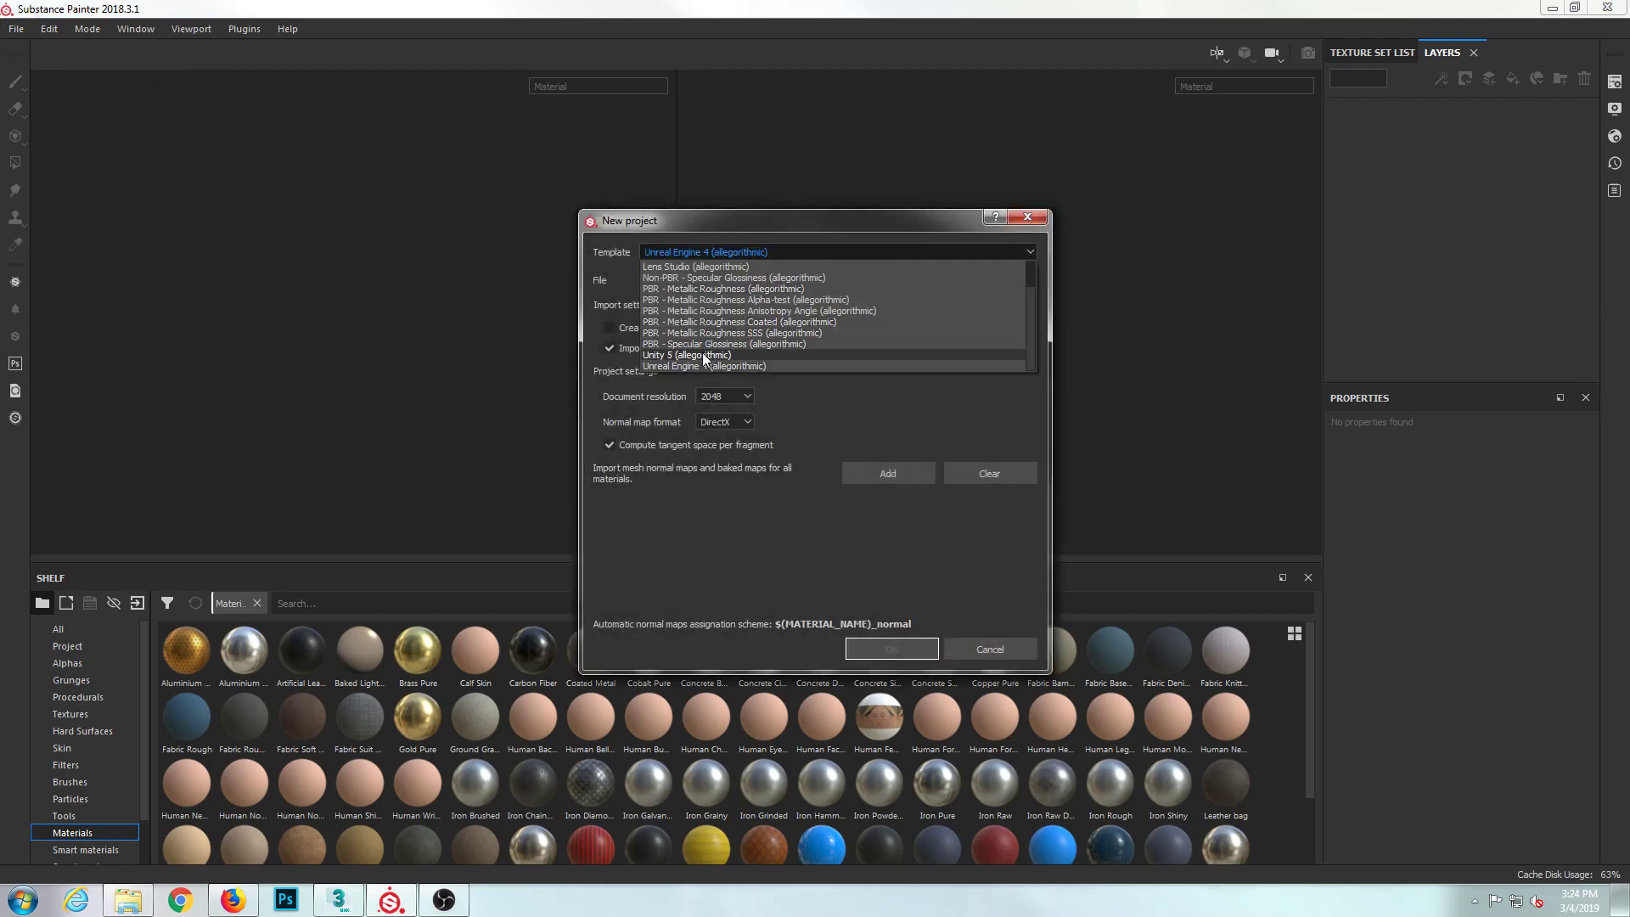
click(701, 354)
click(708, 249)
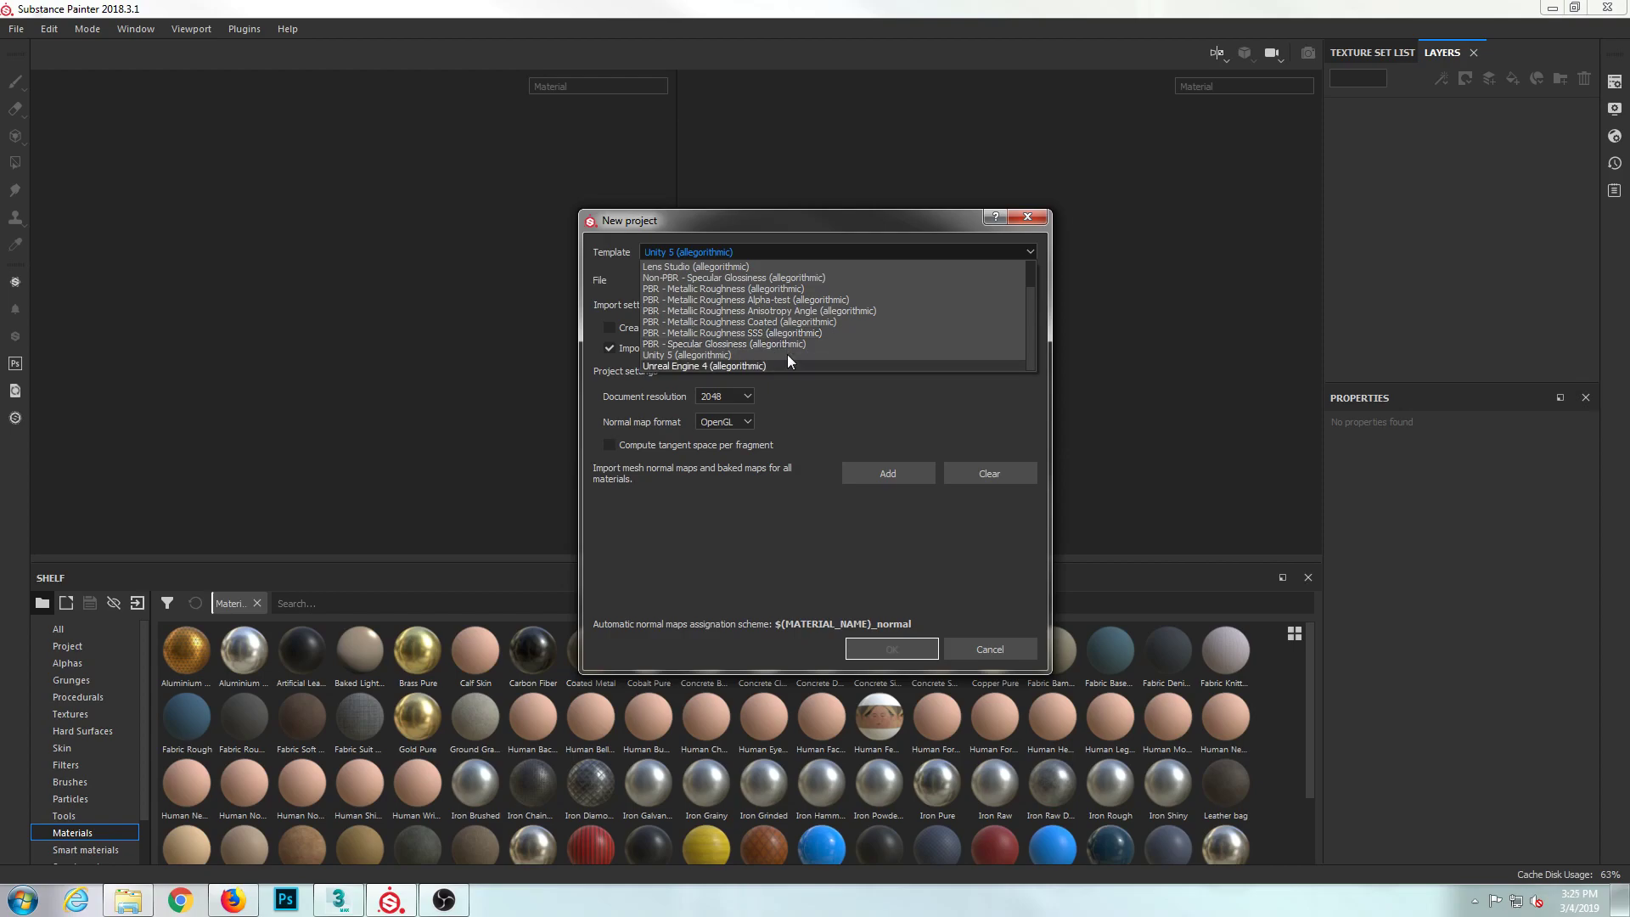
click(687, 356)
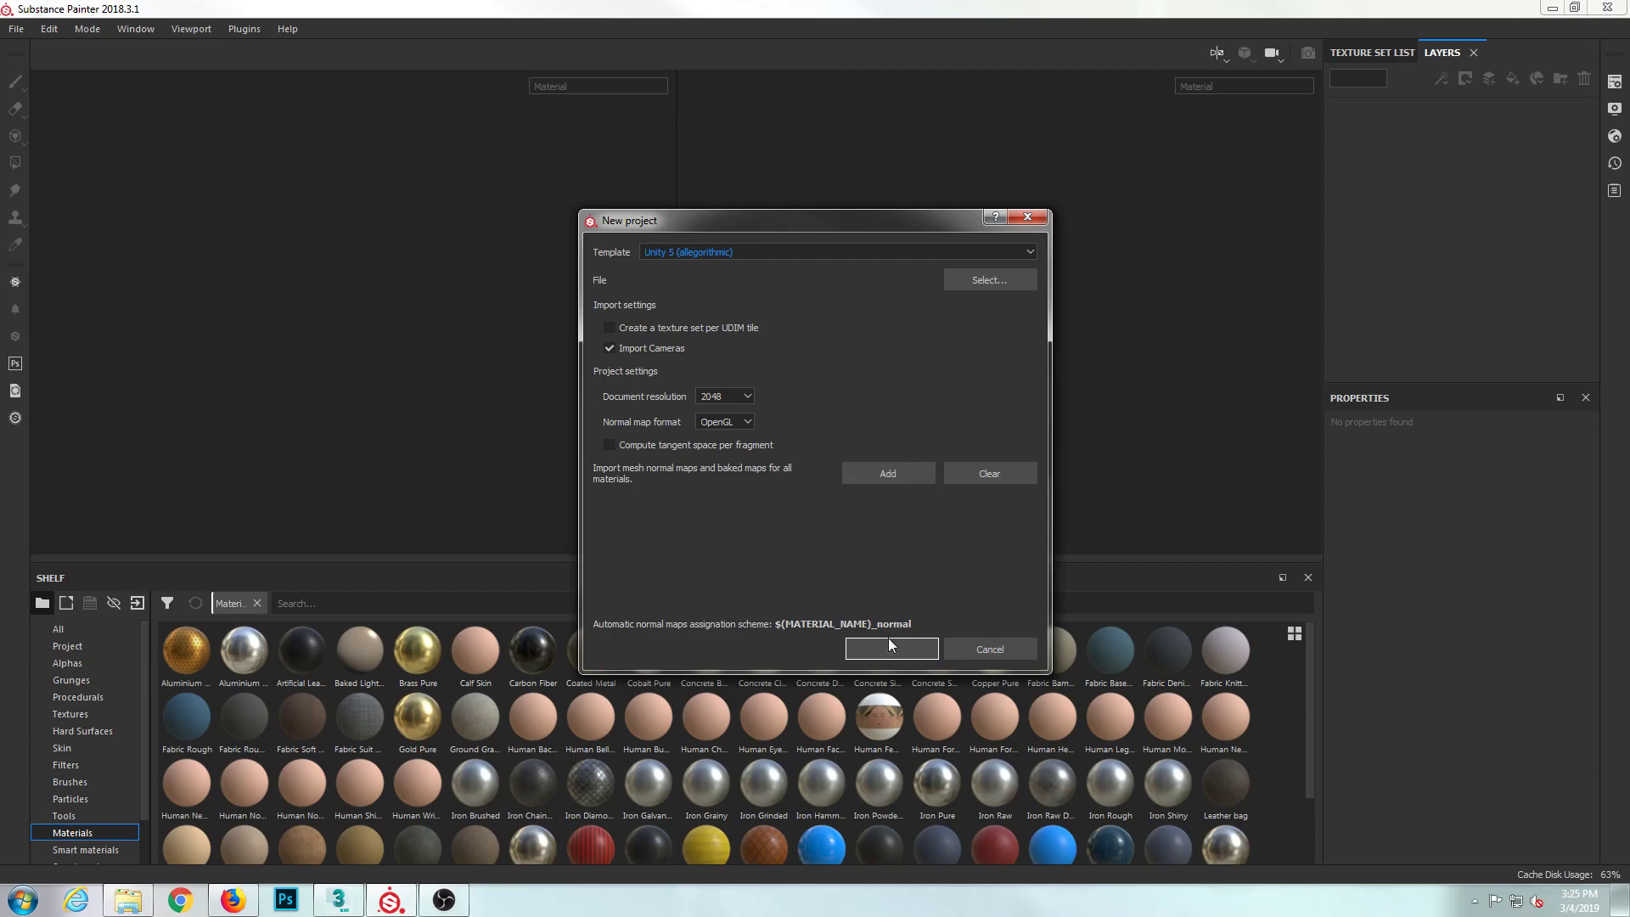
- Load MIneCart_Substance_01.FBX as the project mesh and create the project
click(951, 280)
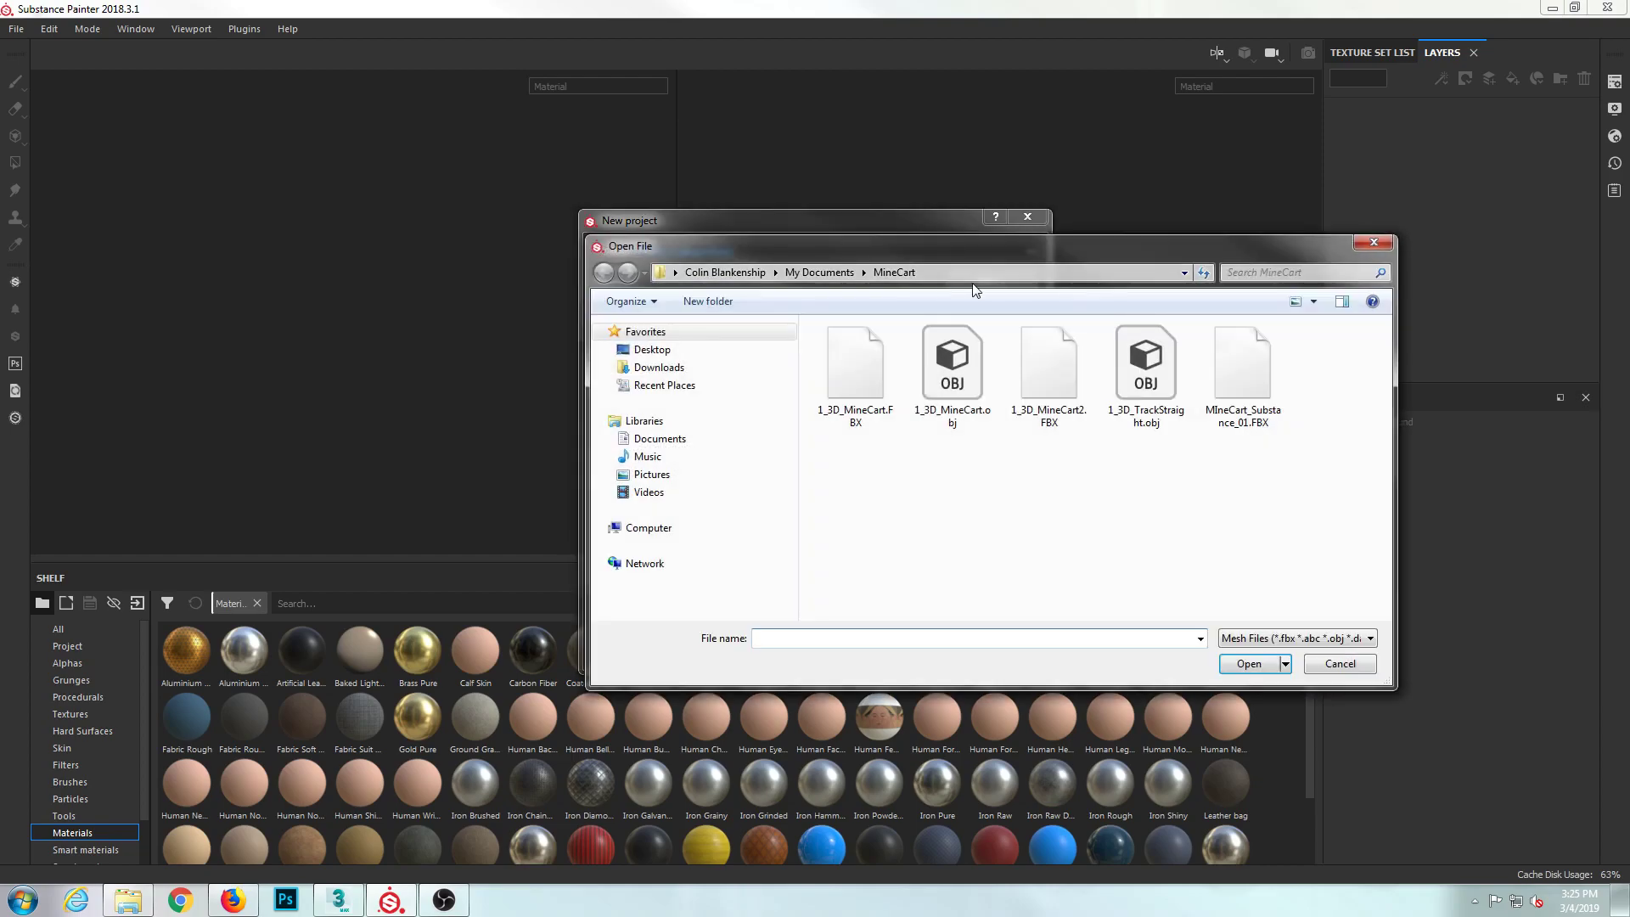
click(1240, 378)
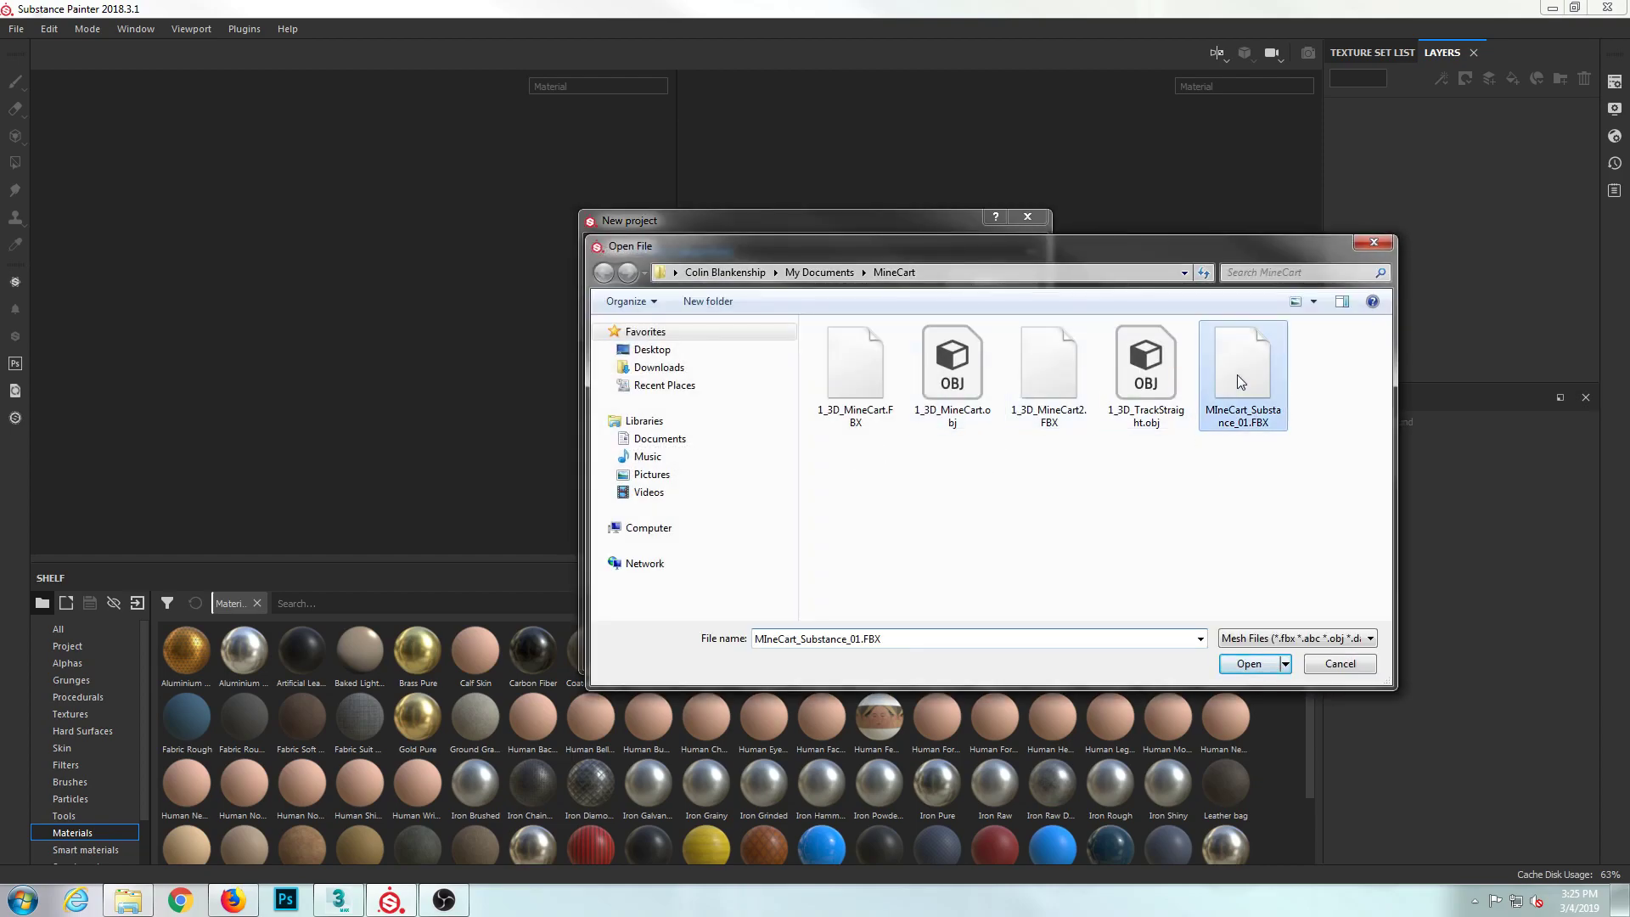
click(1249, 661)
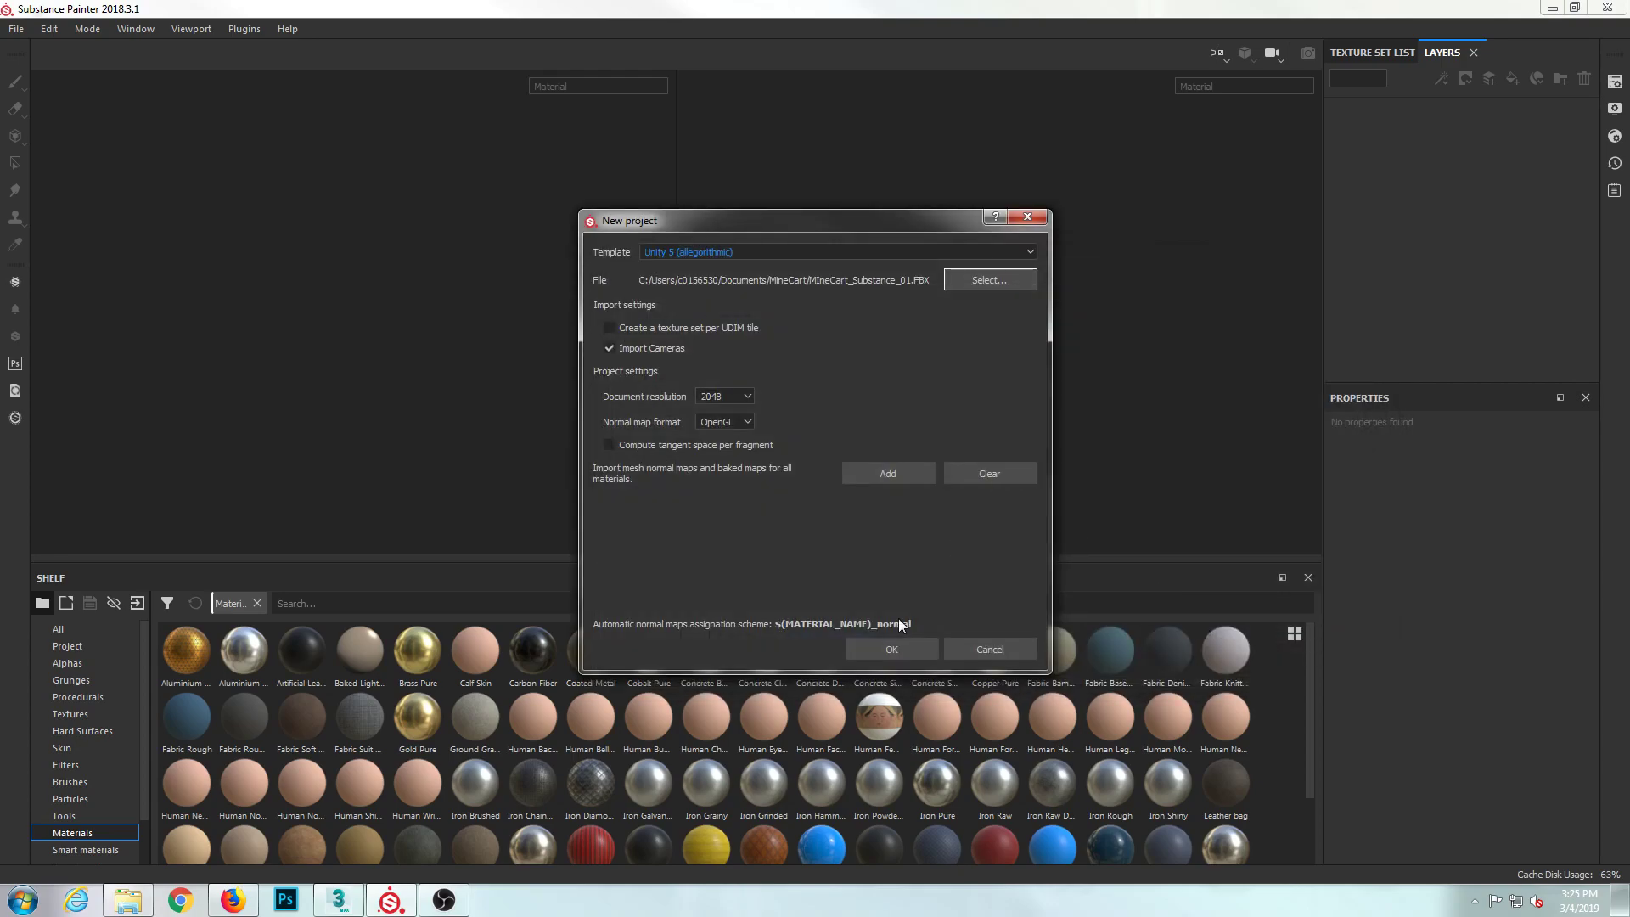
click(890, 651)
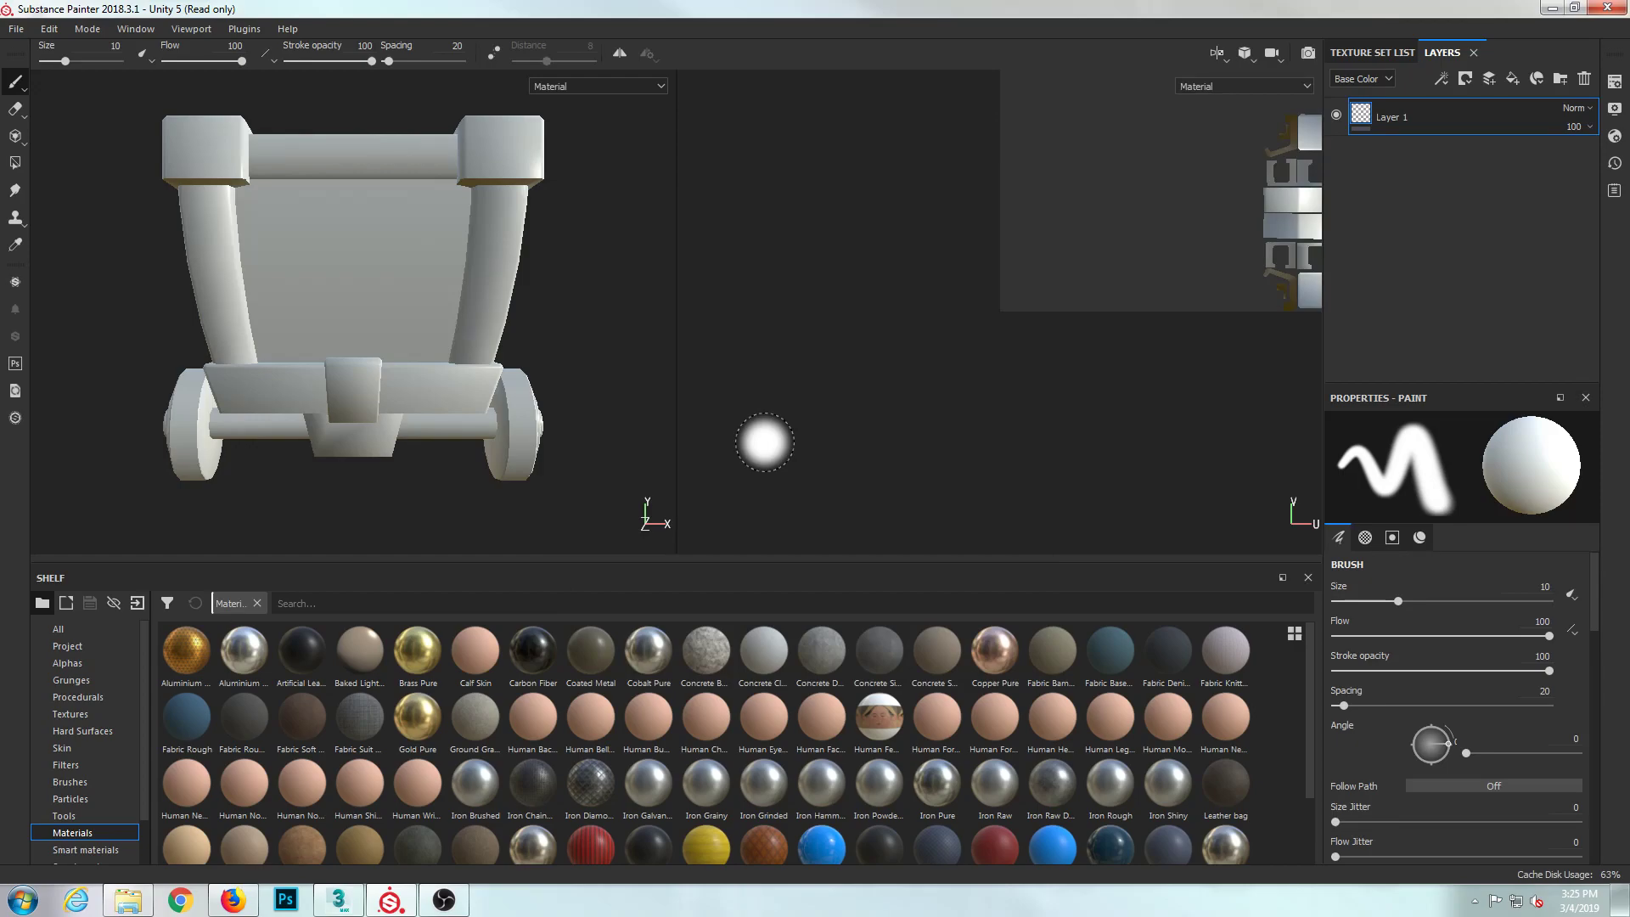
- Examine the imported cart from several angles in the 3D view and its UV layout in the 2D view
alt+drag(285, 303, 339, 349)
alt+middle_drag(339, 349, 306, 328)
alt+drag(306, 327, 411, 349)
alt+middle_drag(411, 349, 449, 376)
alt+right_drag(449, 376, 405, 269)
alt+drag(404, 269, 481, 323)
alt+middle_drag(481, 324, 540, 318)
mouse_move(366, 302)
alt+mouse_down()
mouse_move(498, 306)
mouse_move(276, 293)
mouse_move(410, 240)
mouse_move(226, 277)
mouse_move(415, 339)
mouse_move(388, 255)
mouse_move(405, 320)
mouse_move(440, 316)
alt+mouse_up()
alt+right_drag(441, 315, 532, 354)
alt+middle_drag(968, 262, 924, 349)
scroll(942, 255, up, 2)
scroll(942, 273, down, 5)
alt+right_drag(925, 349, 939, 272)
mouse_move(939, 272)
alt+mouse_down()
mouse_move(925, 314)
mouse_move(1035, 358)
mouse_move(829, 319)
mouse_move(934, 323)
mouse_move(883, 331)
alt+mouse_up()
scroll(863, 328, up, 2)
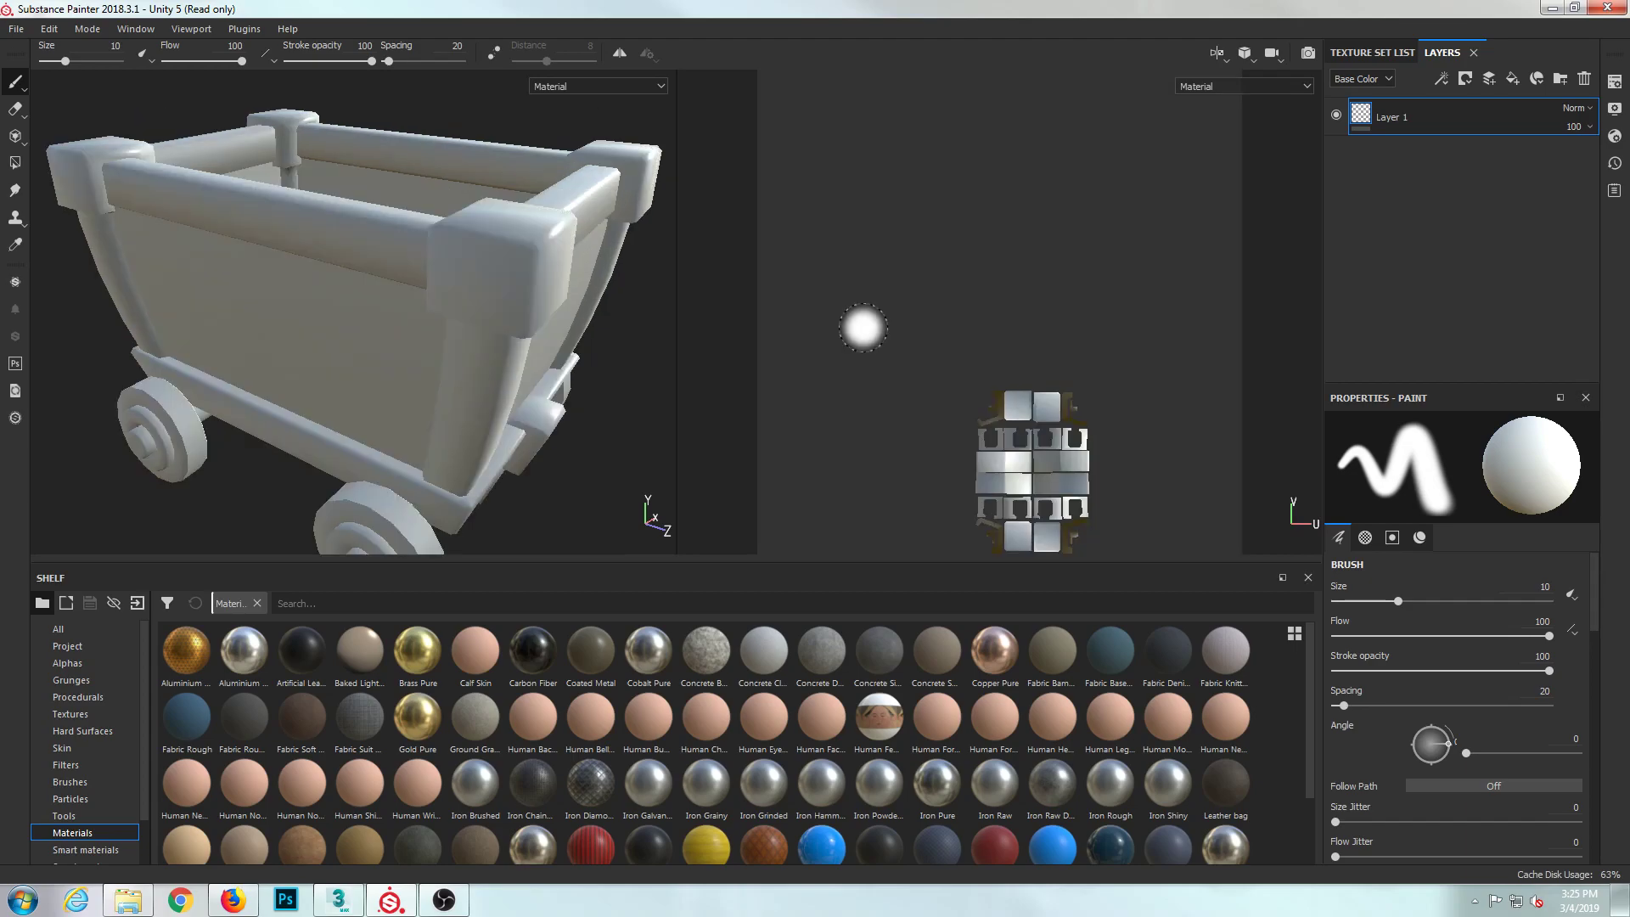
mouse_move(520, 298)
alt+mouse_down()
mouse_move(467, 314)
mouse_move(454, 250)
mouse_move(495, 281)
alt+mouse_up()
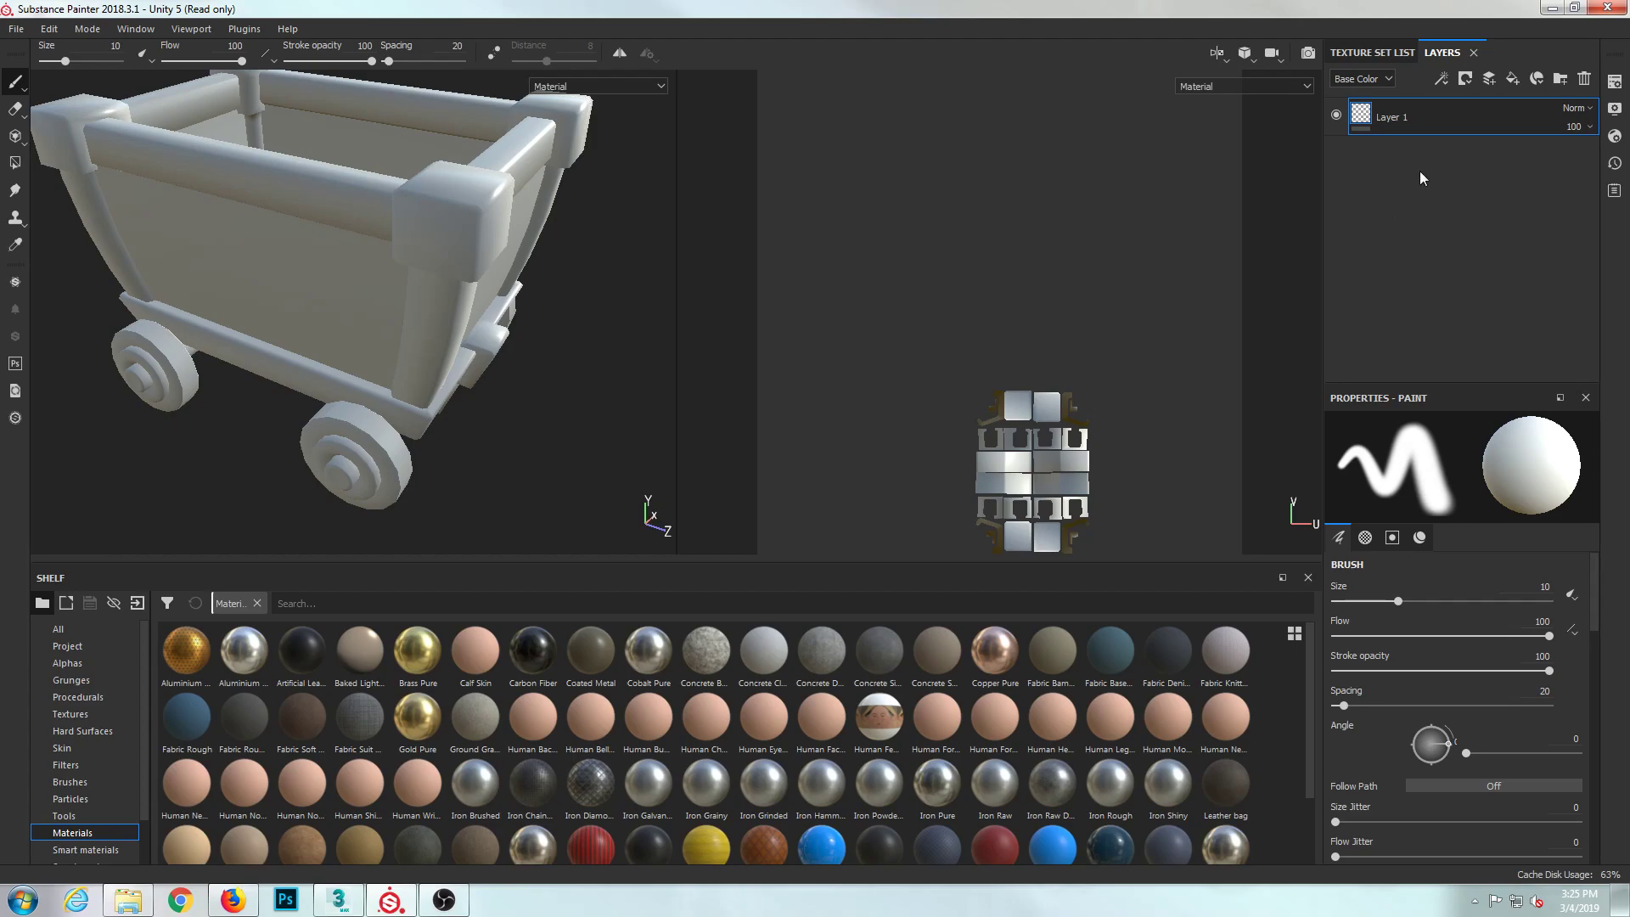
- Show the texture set list and open the Texture Set Settings as a floating panel over the 2D view
click(1379, 53)
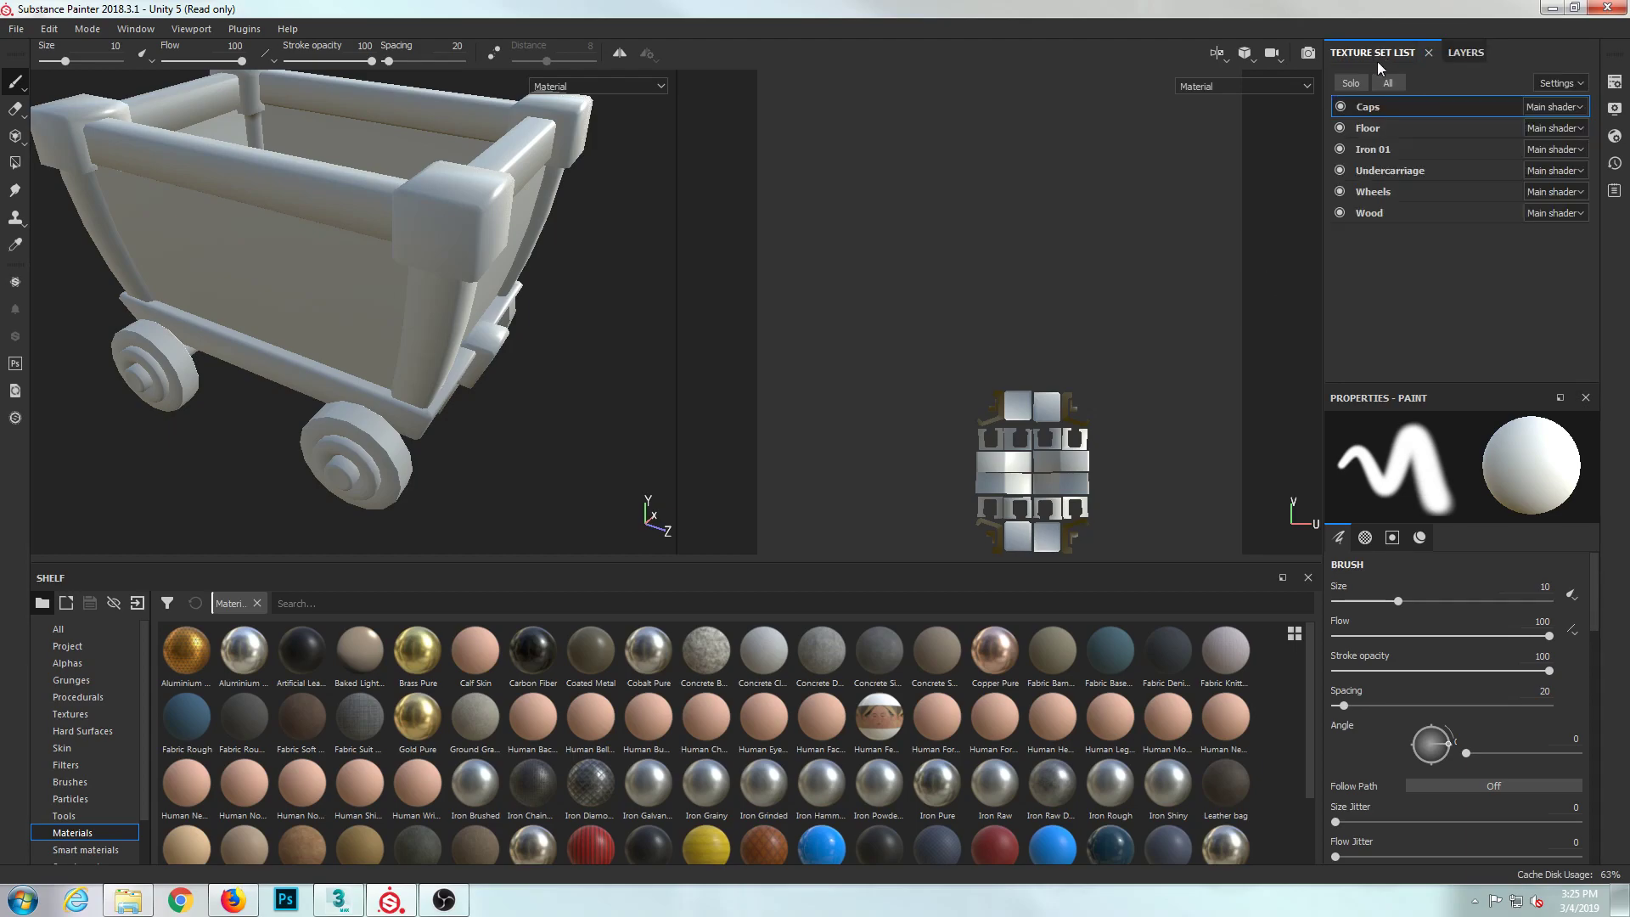
click(1613, 82)
drag(1525, 73, 1432, 191)
drag(617, 193, 1054, 192)
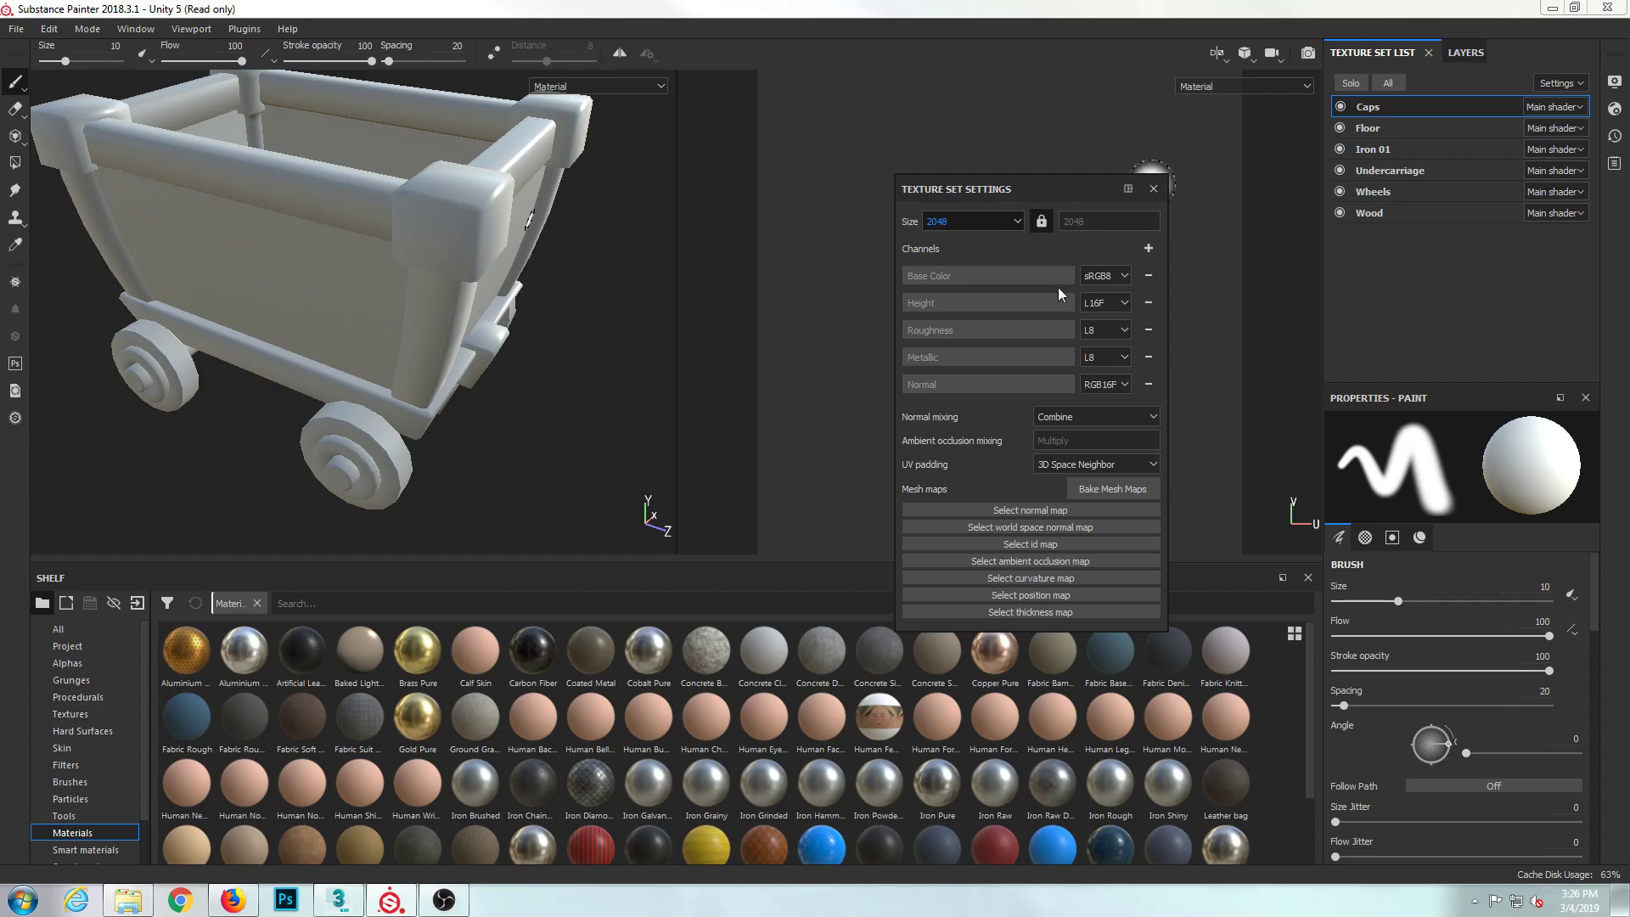
- Open the mesh map baking settings, enable Use Low Poly Mesh as High Poly Mesh and show the ID baker parameters
click(1097, 488)
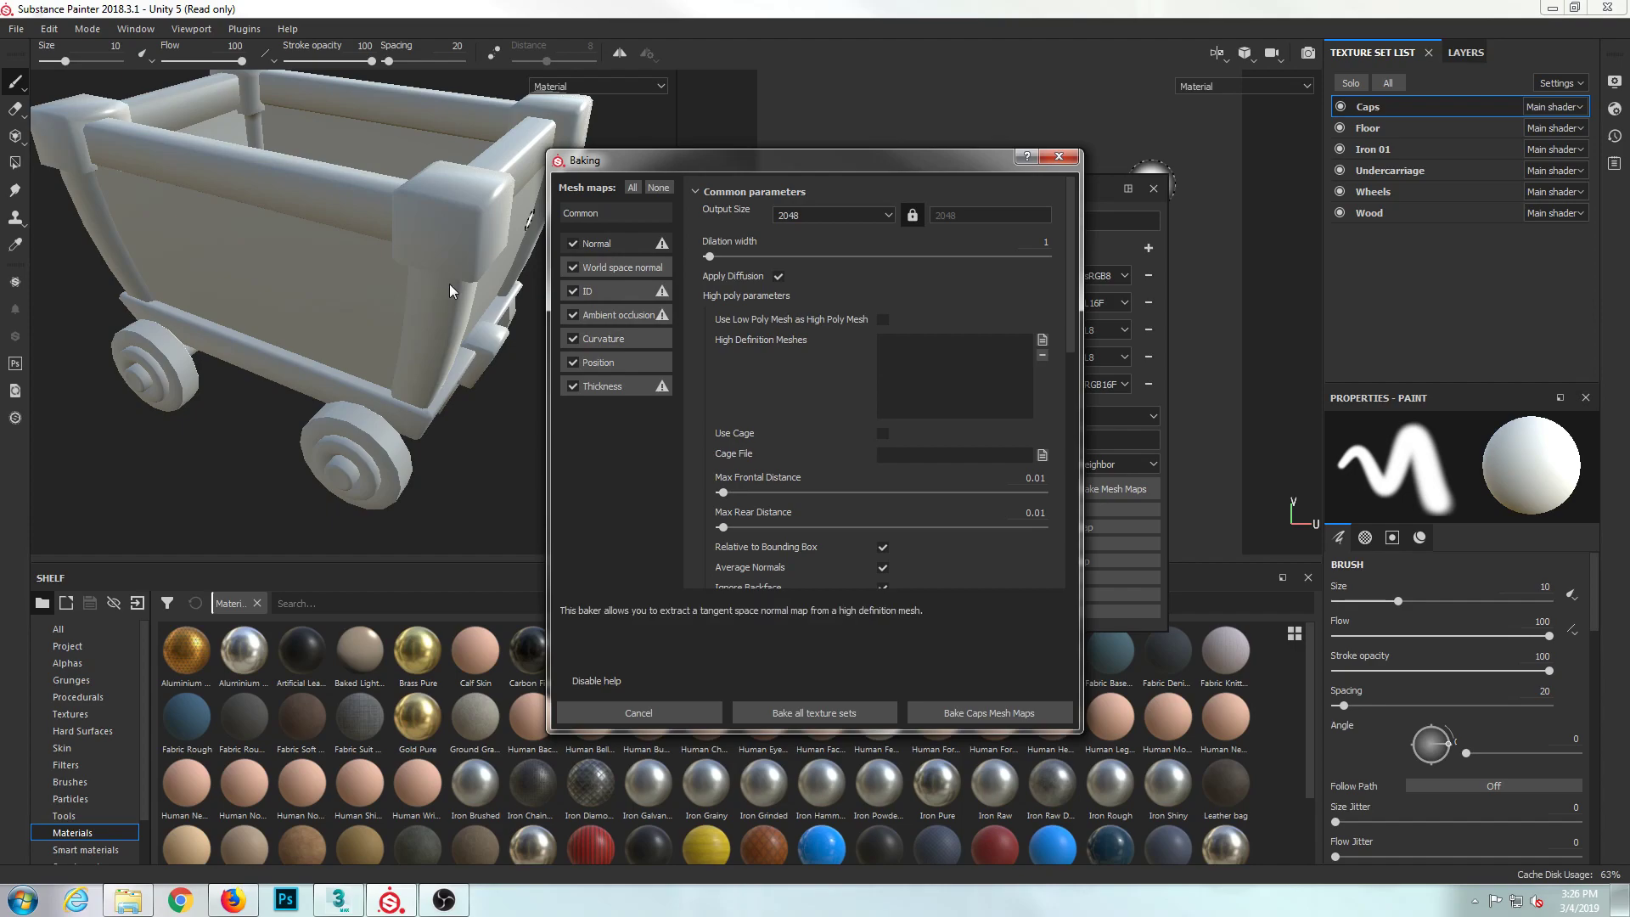
click(882, 320)
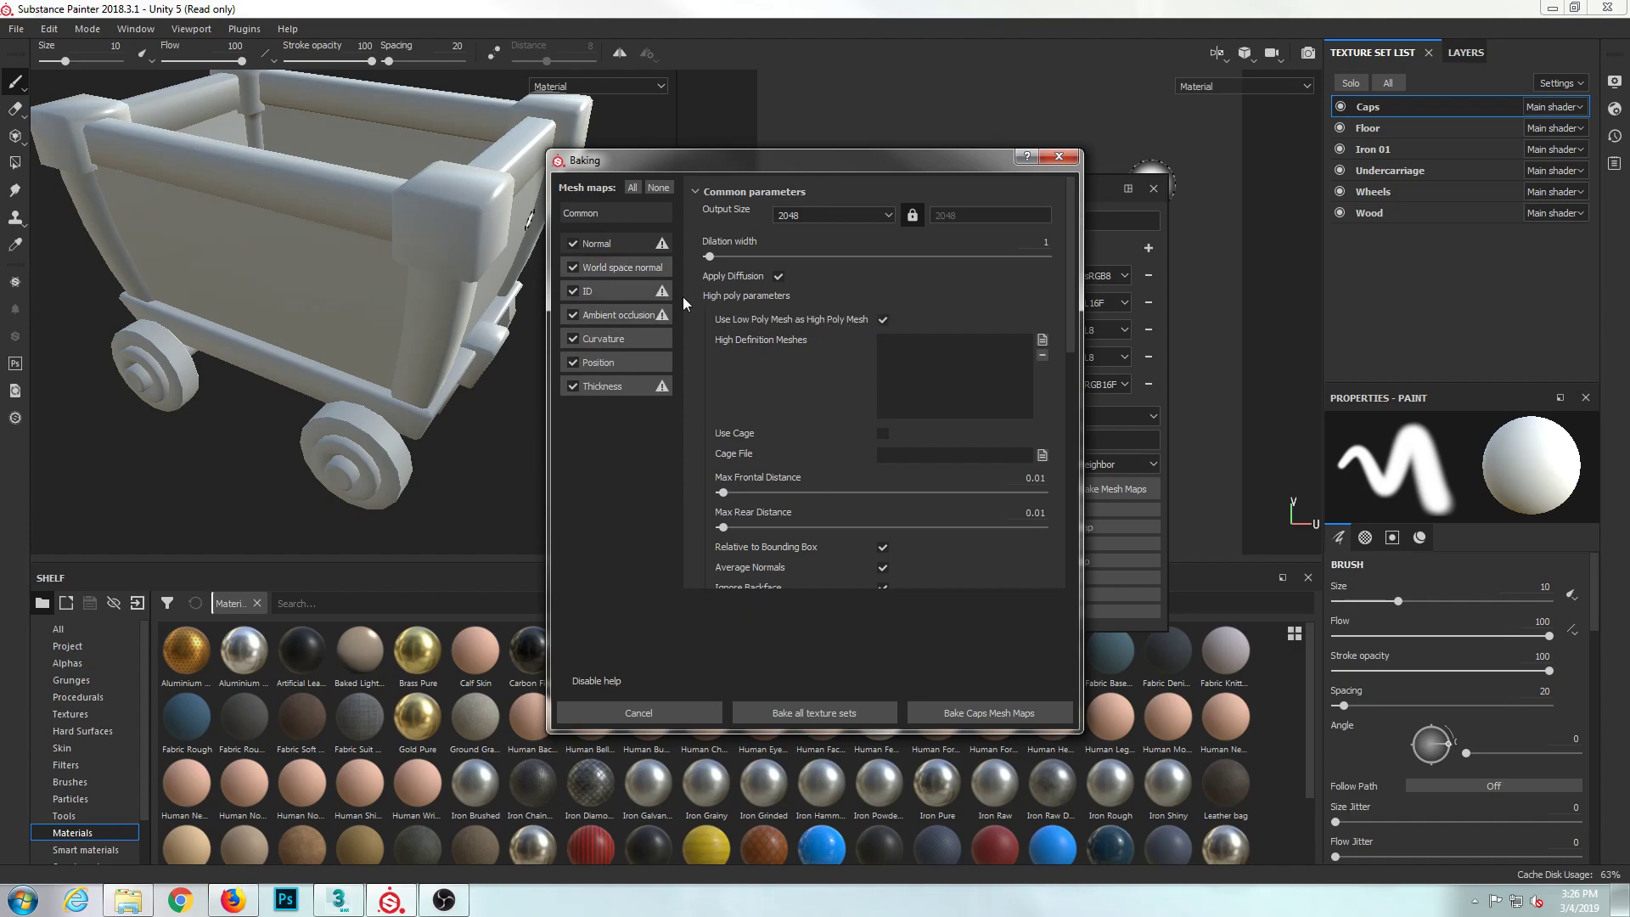
click(614, 289)
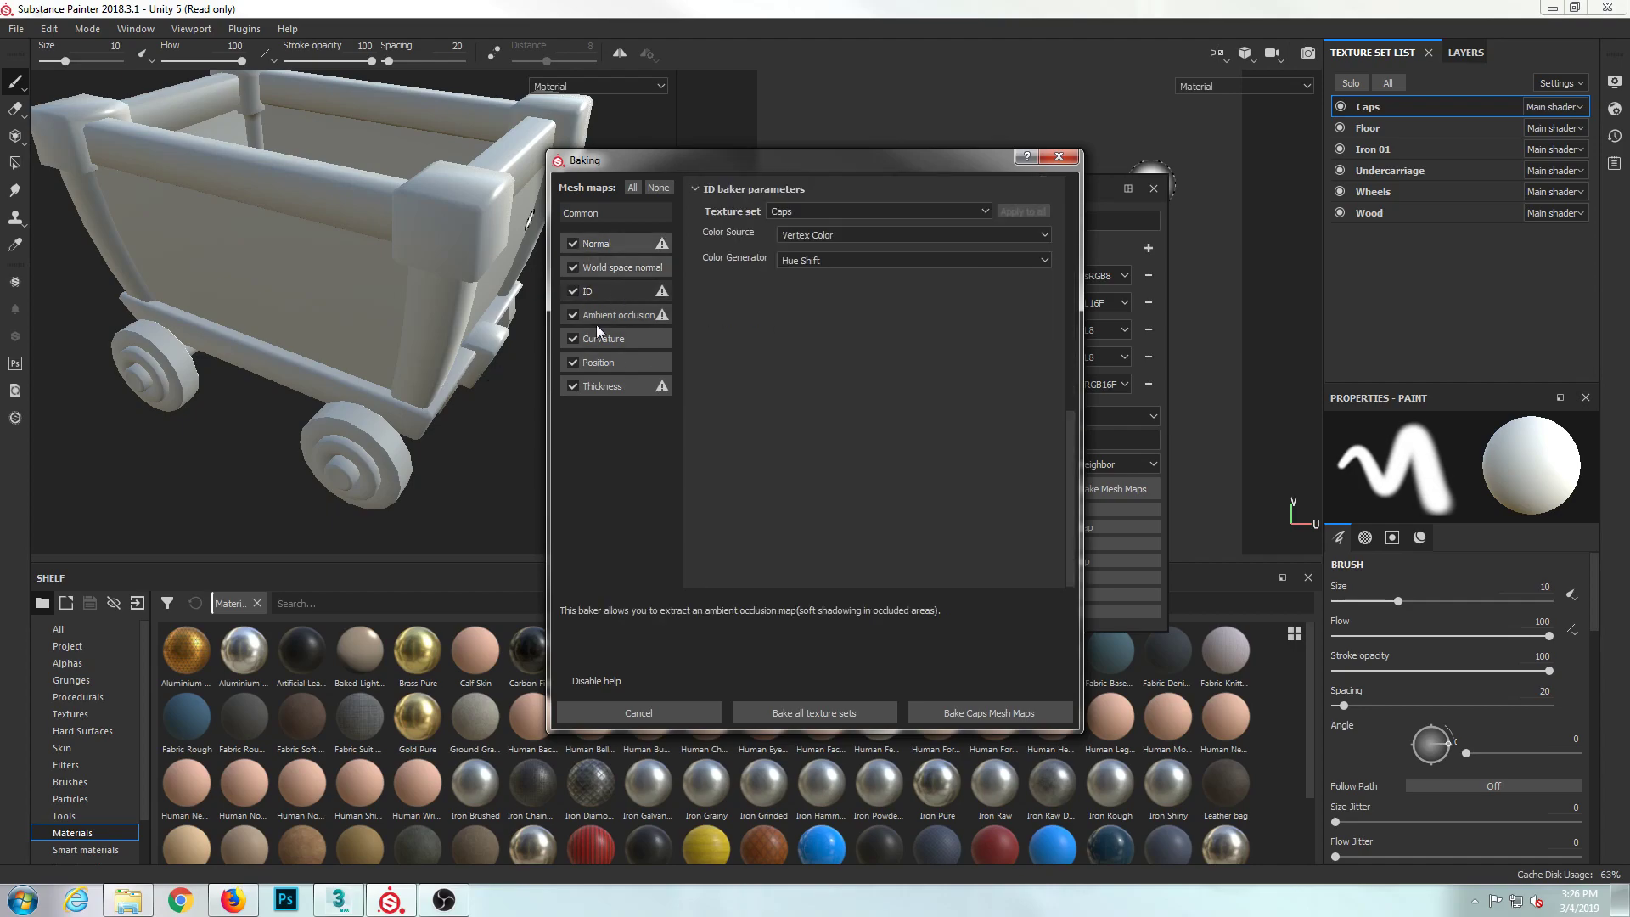
- Switch to 3ds Max to examine the material colours on the cart's parts, and return to Substance Painter
click(338, 900)
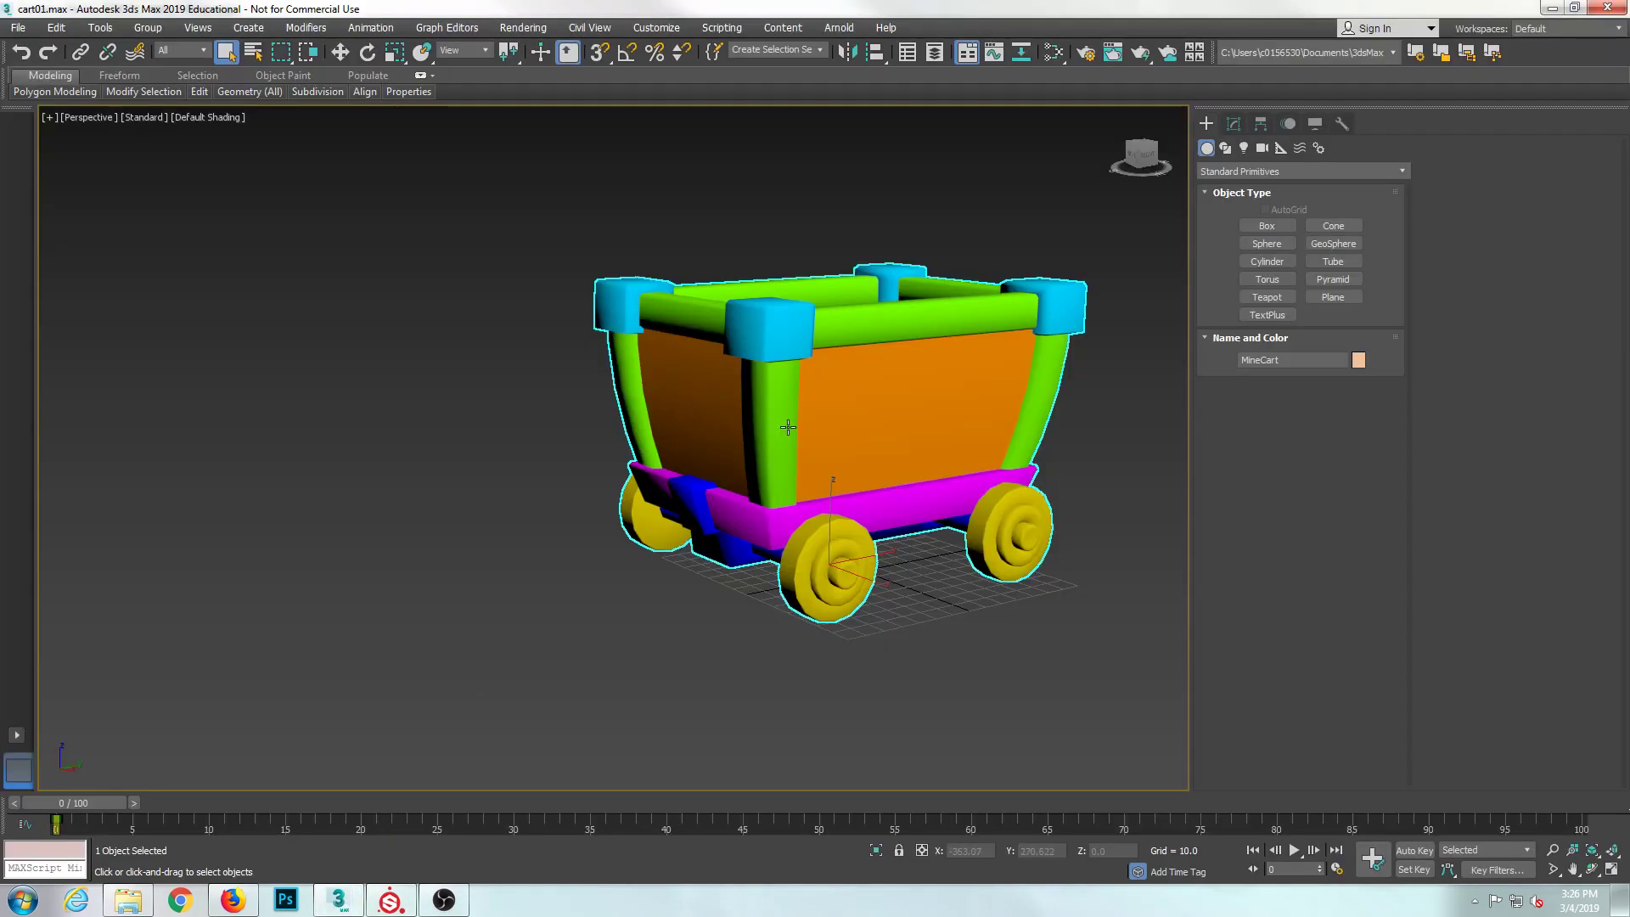
middle_drag(875, 393, 755, 439)
scroll(754, 445, up, 3)
scroll(523, 652, down, 3)
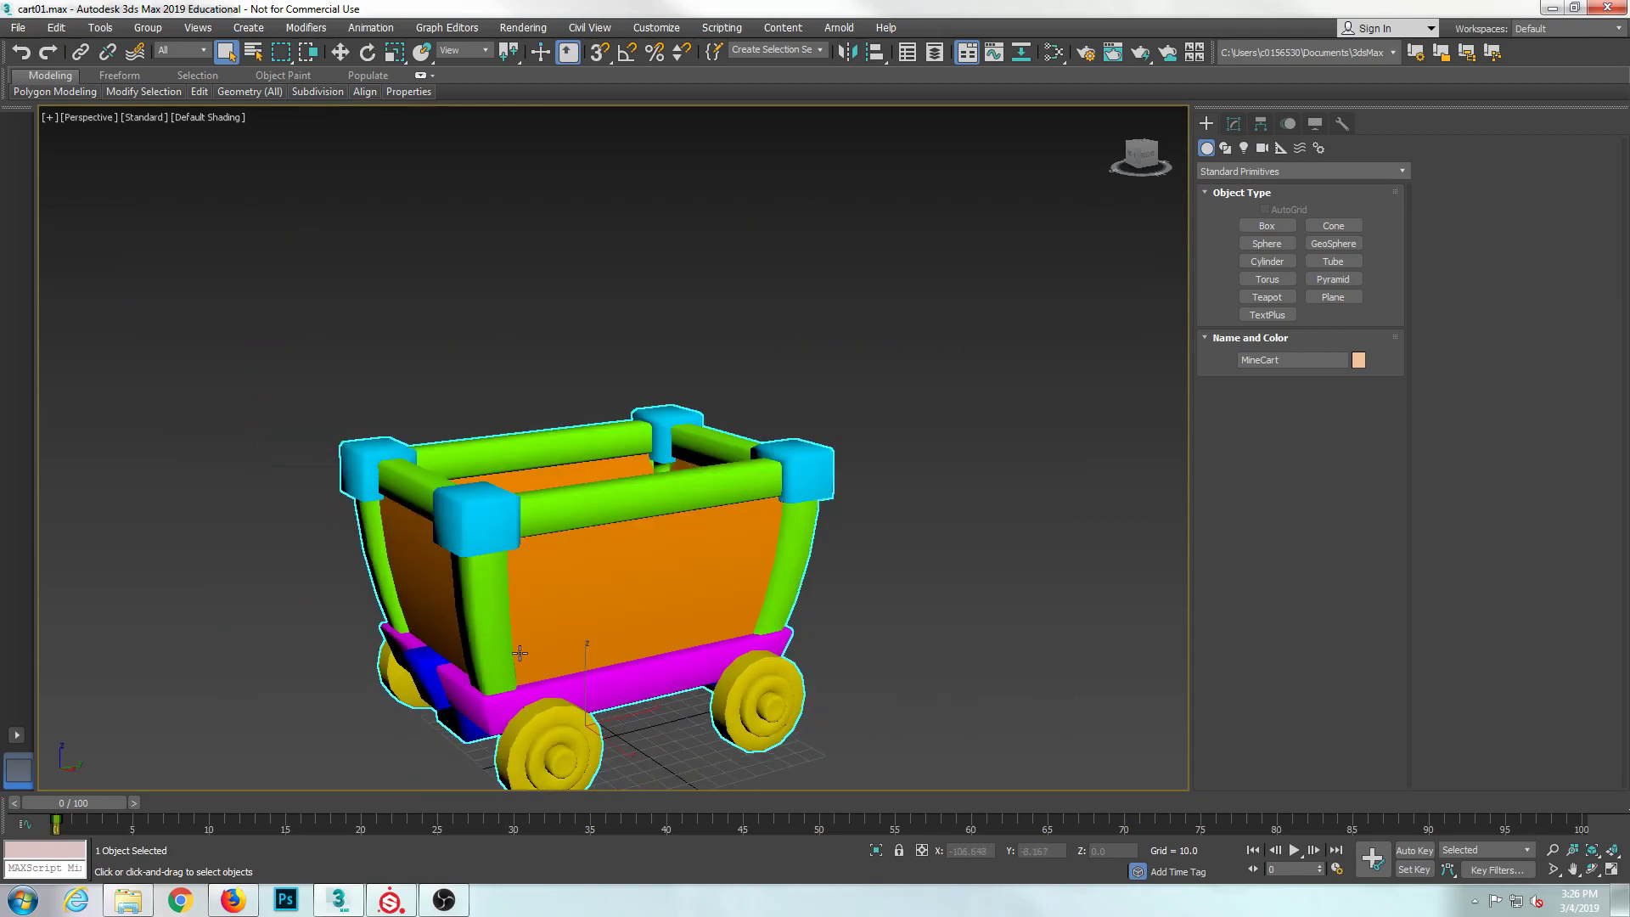
click(390, 900)
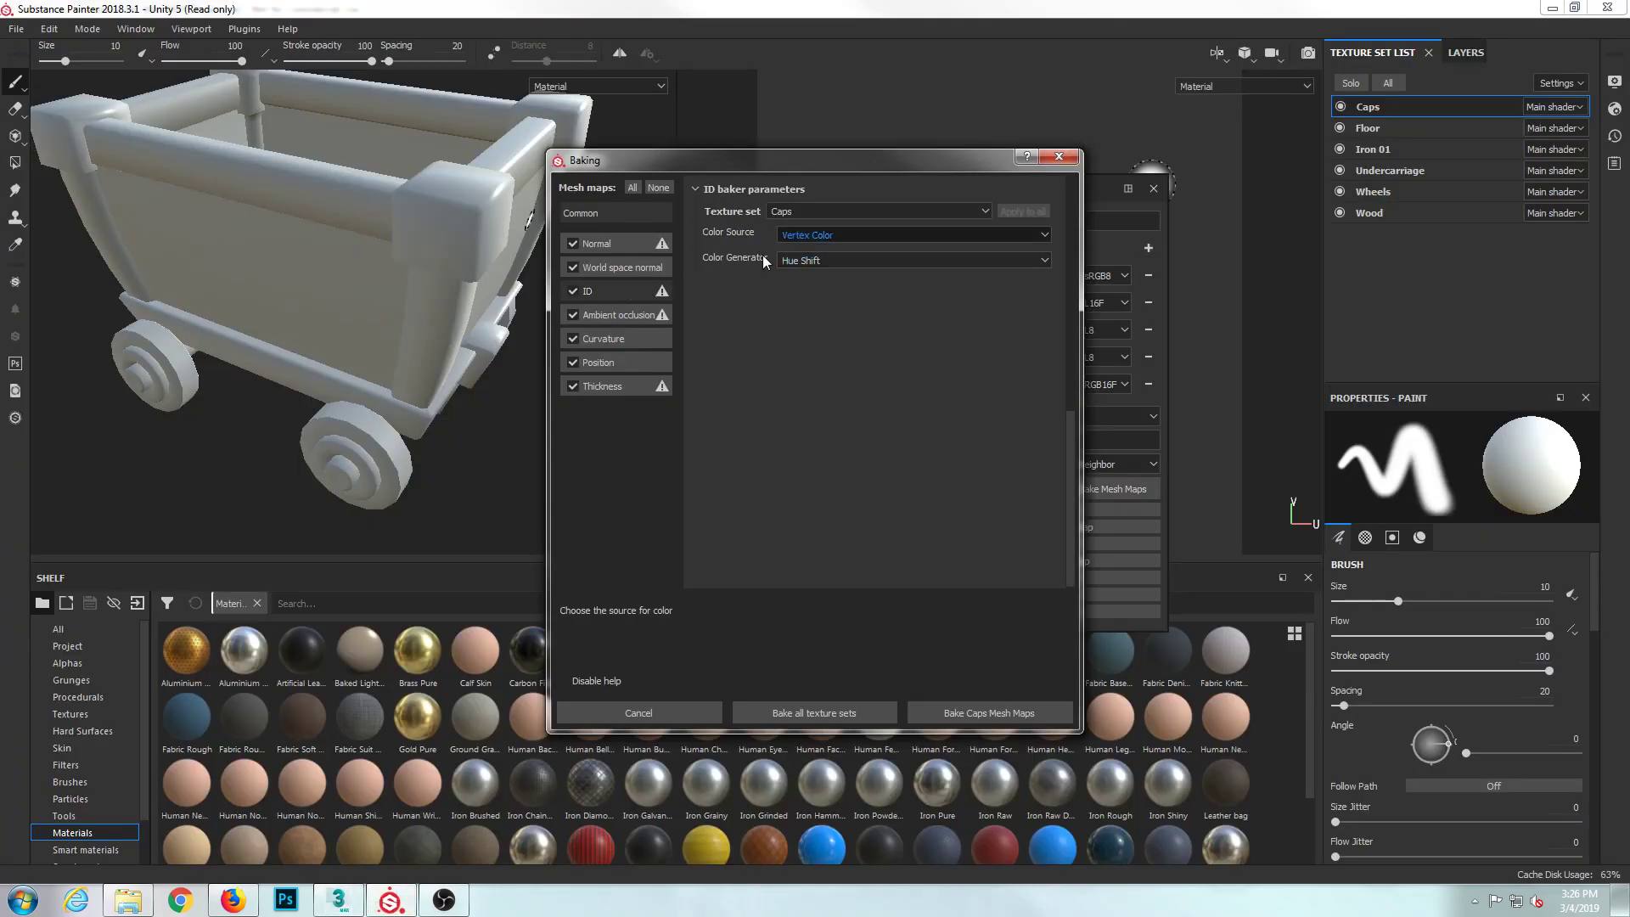
- Set the ID map's Color Source to Material Color and apply it to all texture sets
click(845, 231)
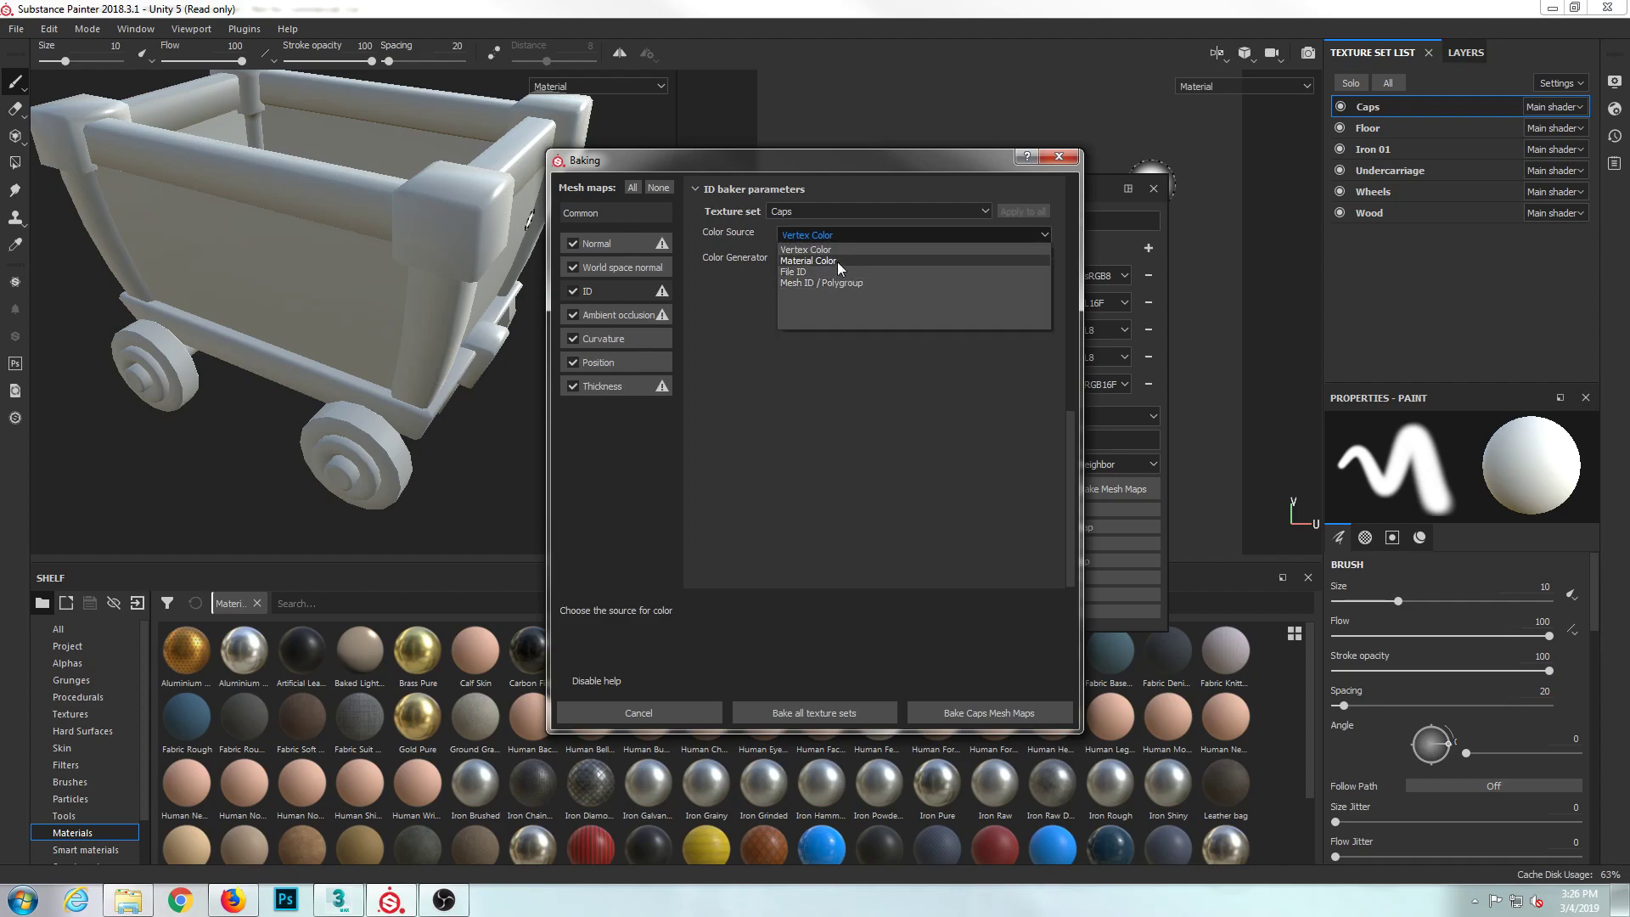
click(837, 261)
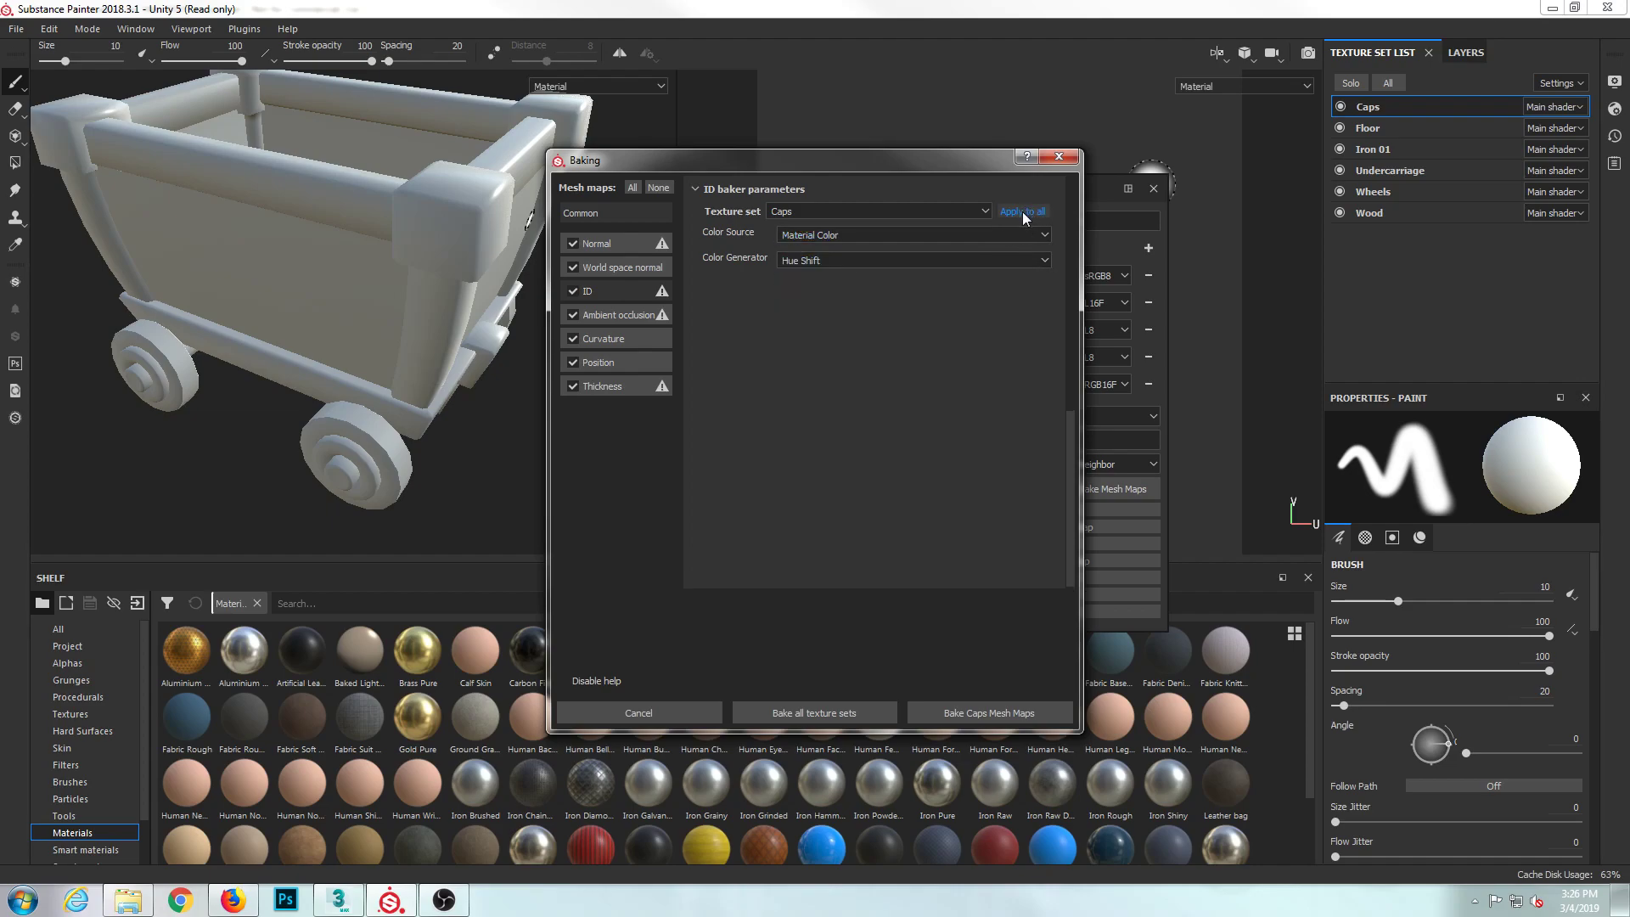
click(988, 210)
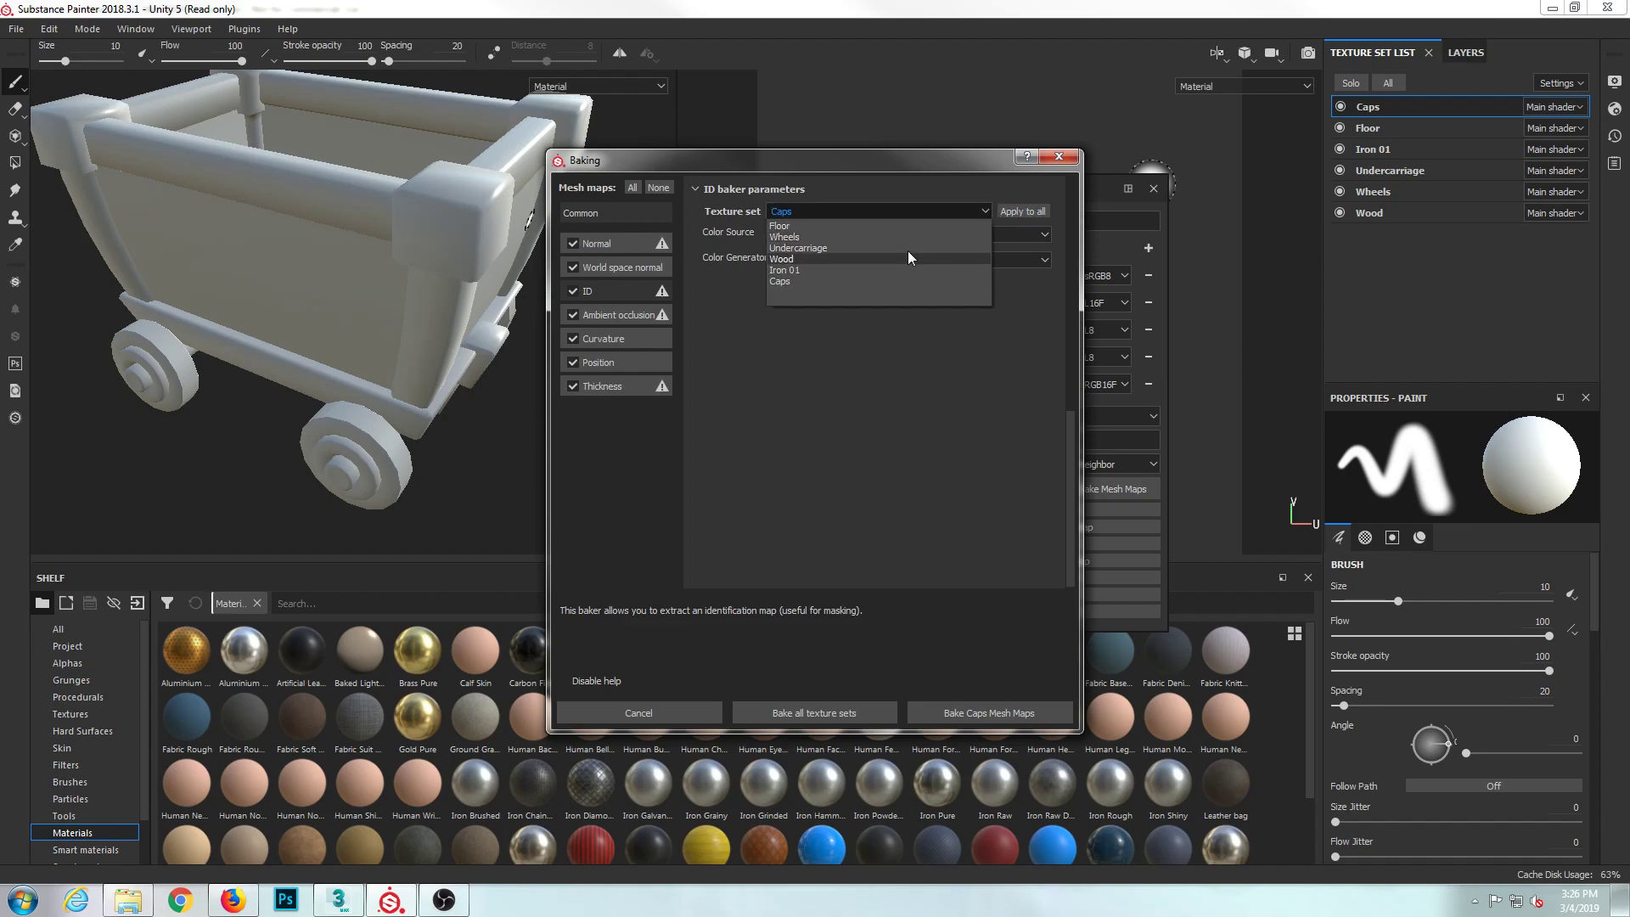
click(1011, 210)
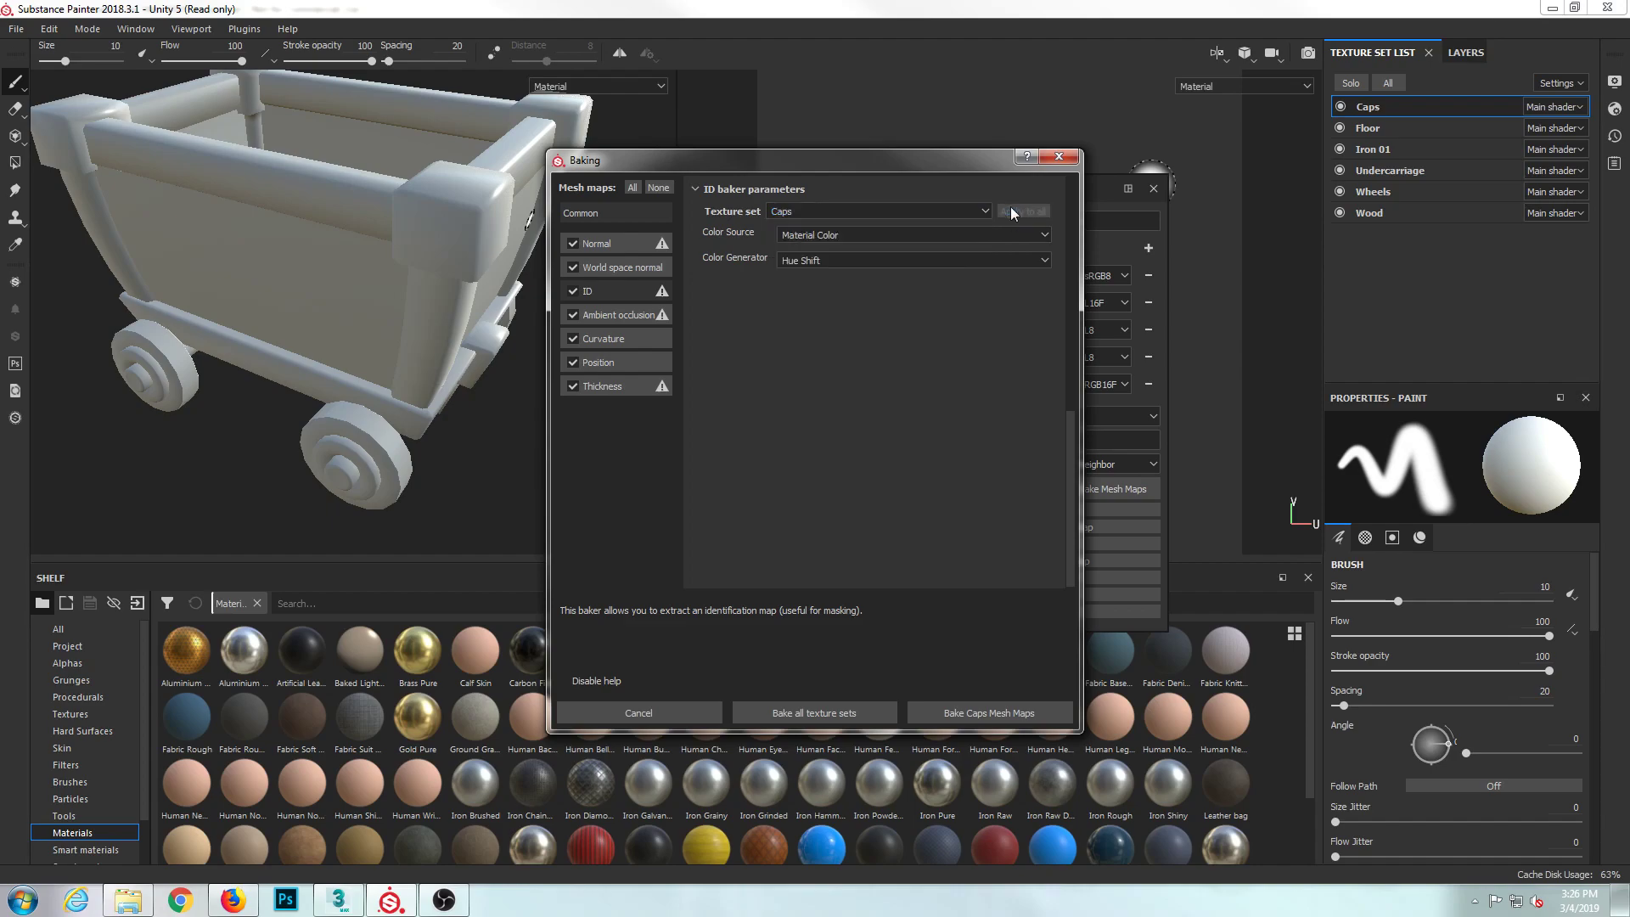
- Try to bake the mesh maps of all texture sets and show the project's own resources in the shelf
click(798, 713)
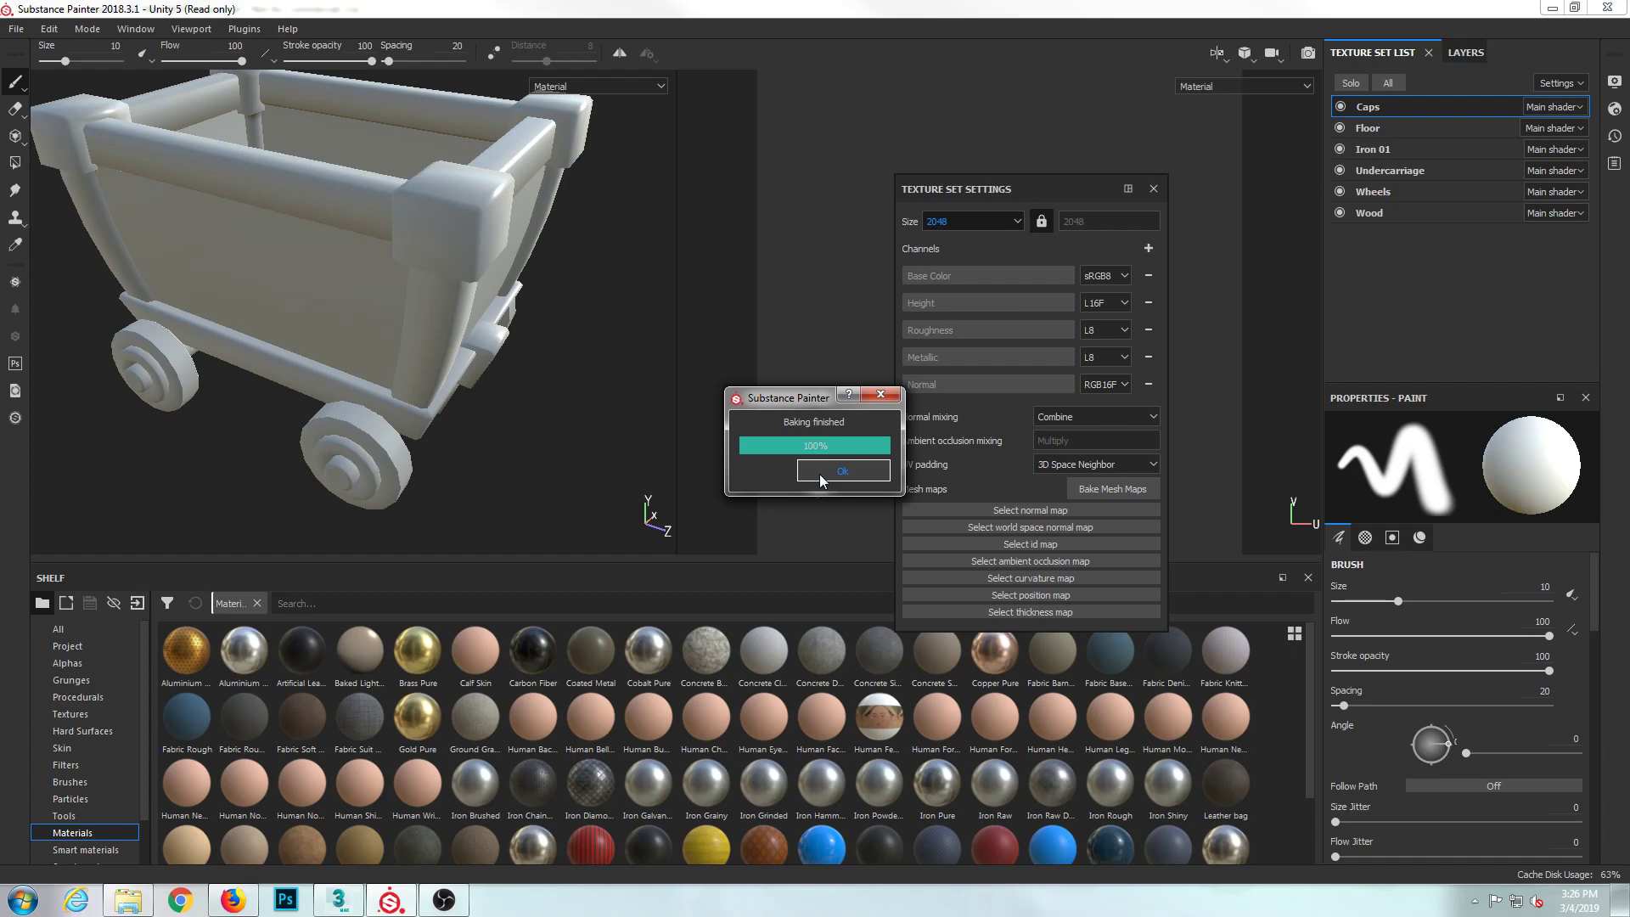
click(92, 644)
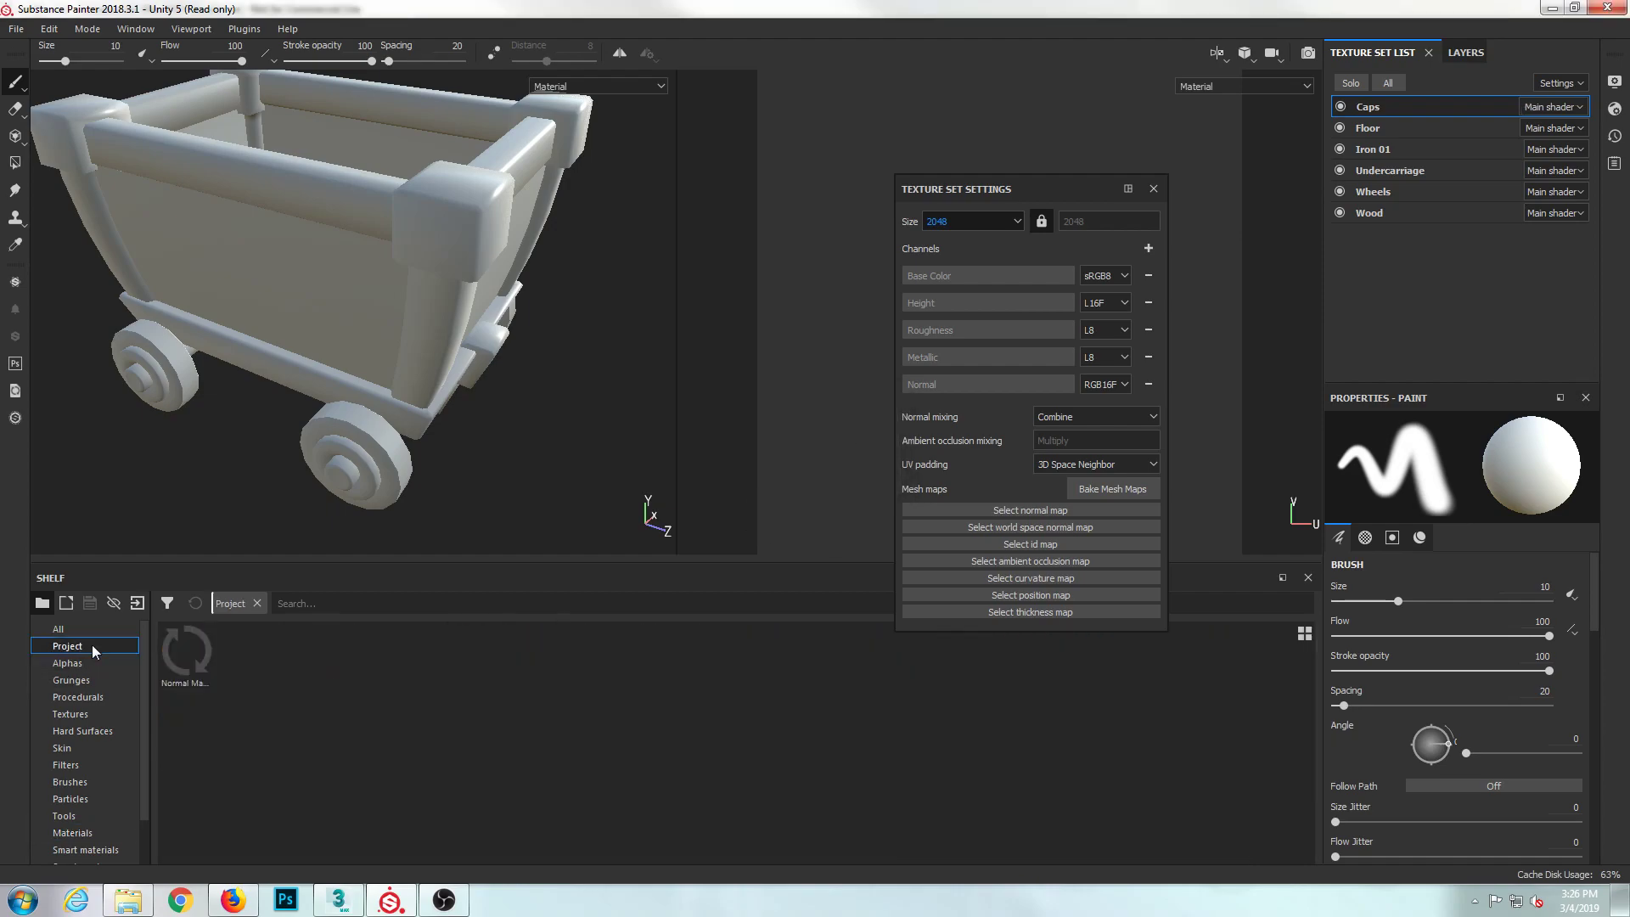
right_click(198, 661)
click(501, 682)
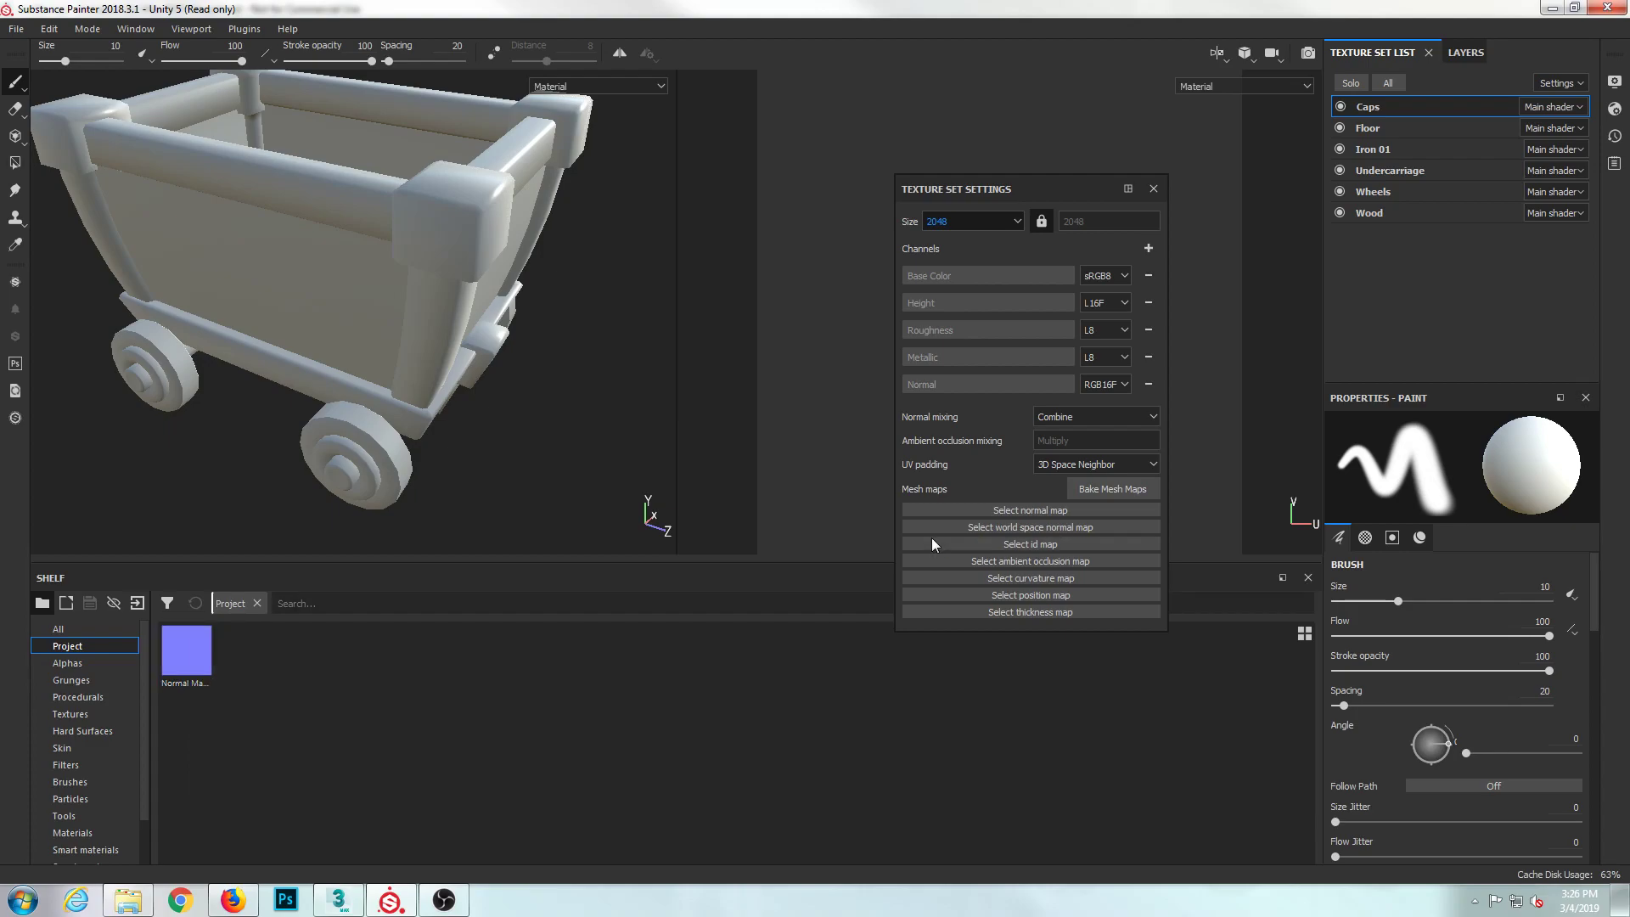
- Bake the mesh maps for all texture sets and close the floating Texture Set Settings
click(1095, 488)
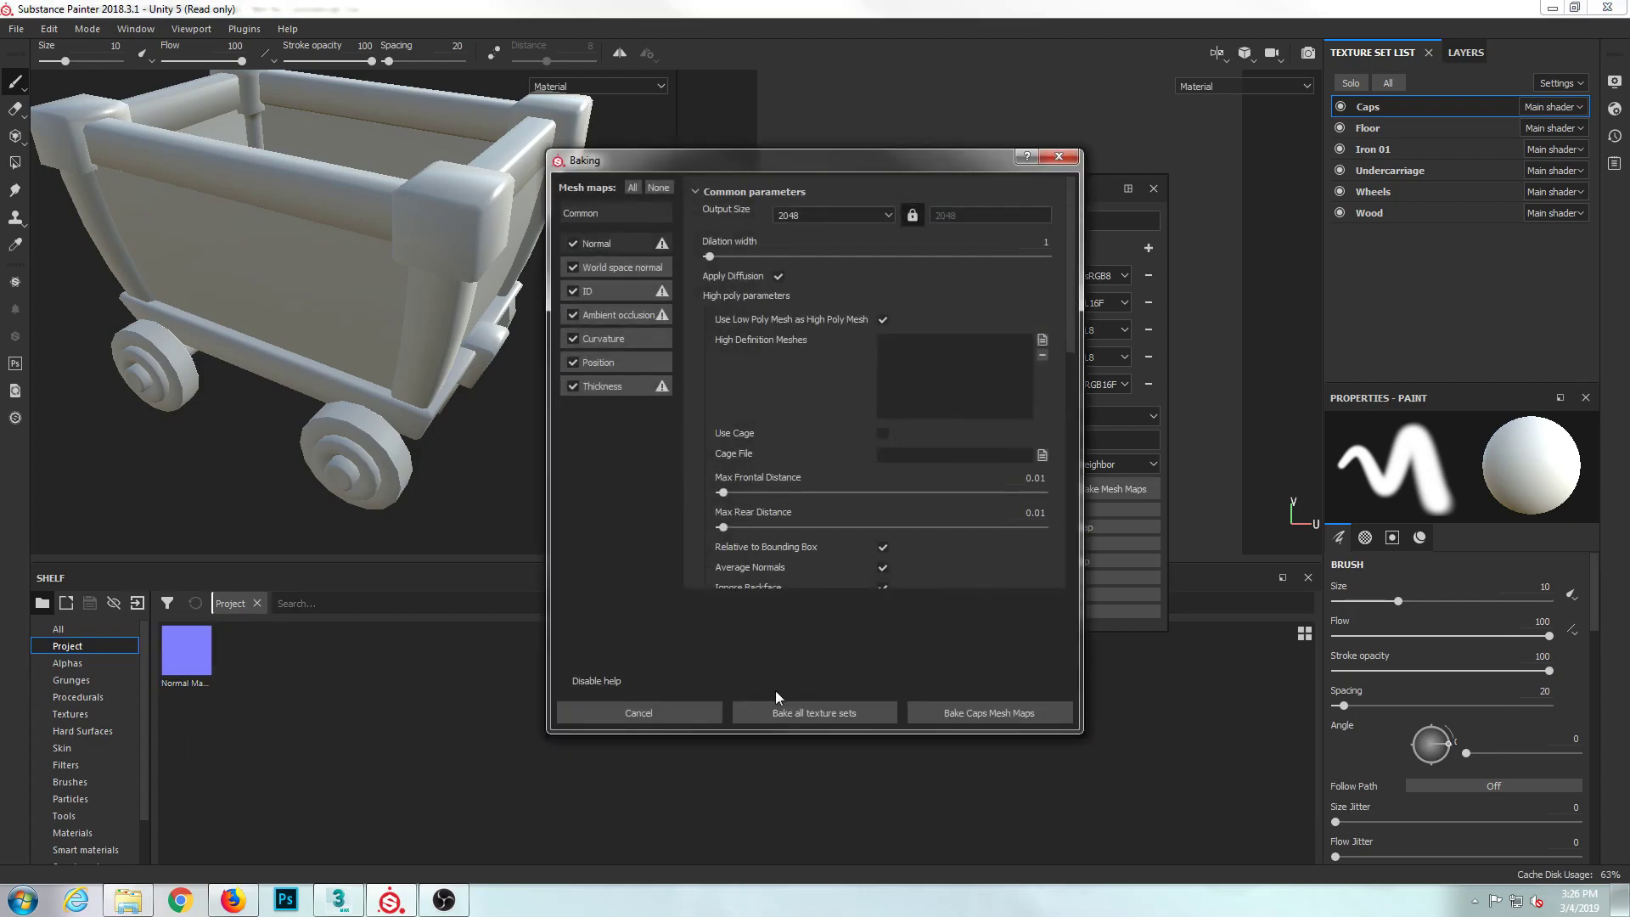
click(786, 710)
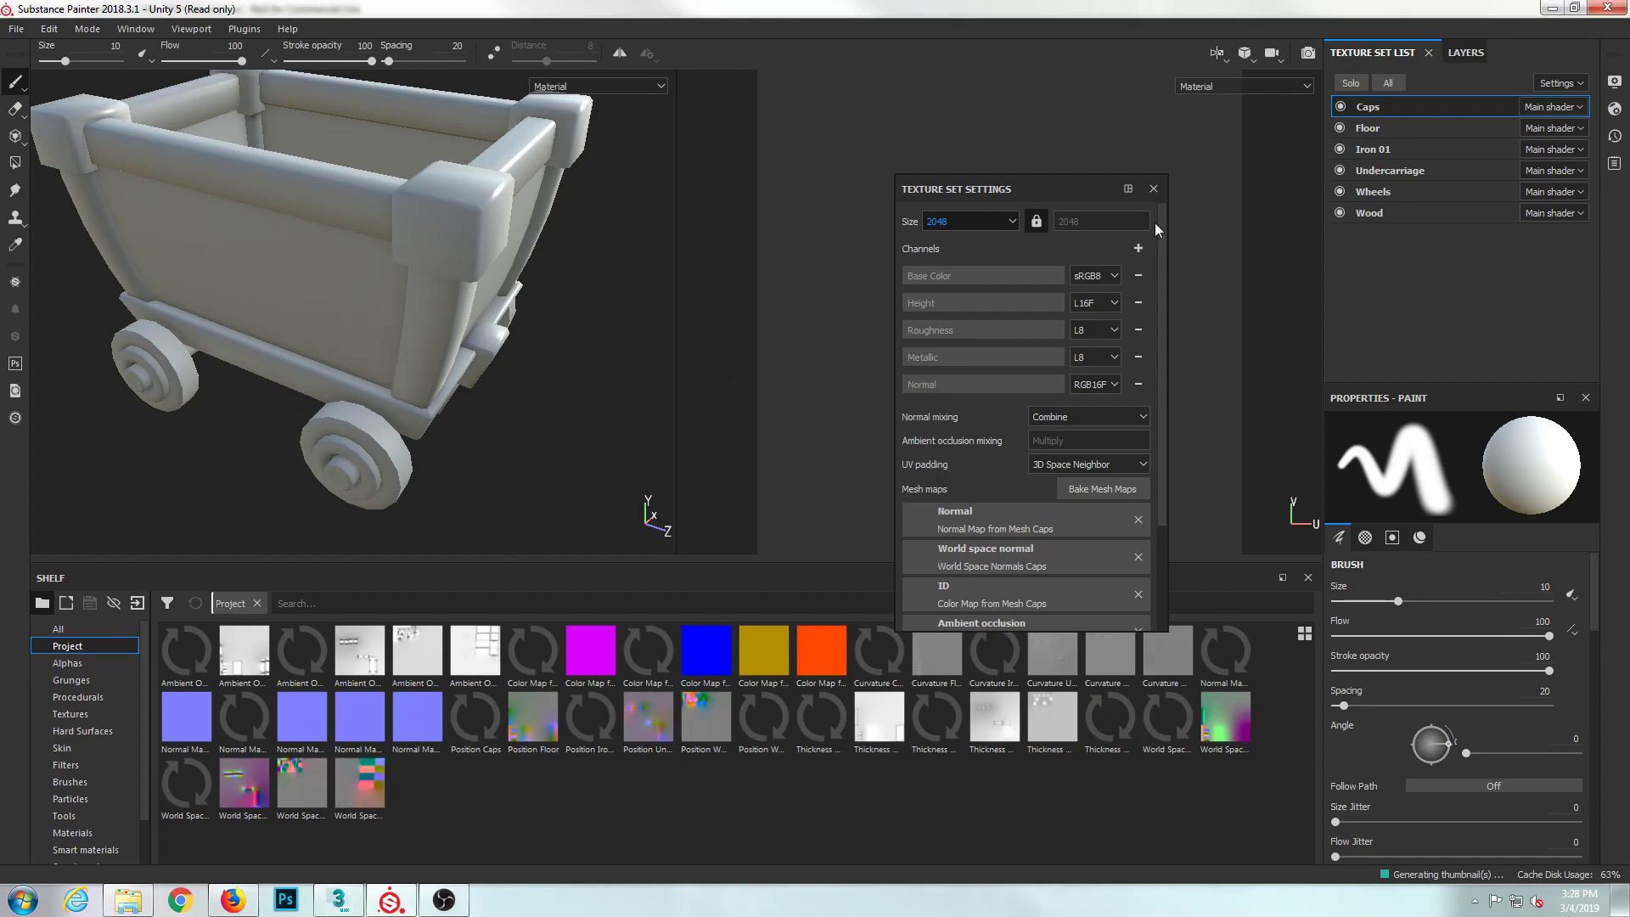
click(1153, 189)
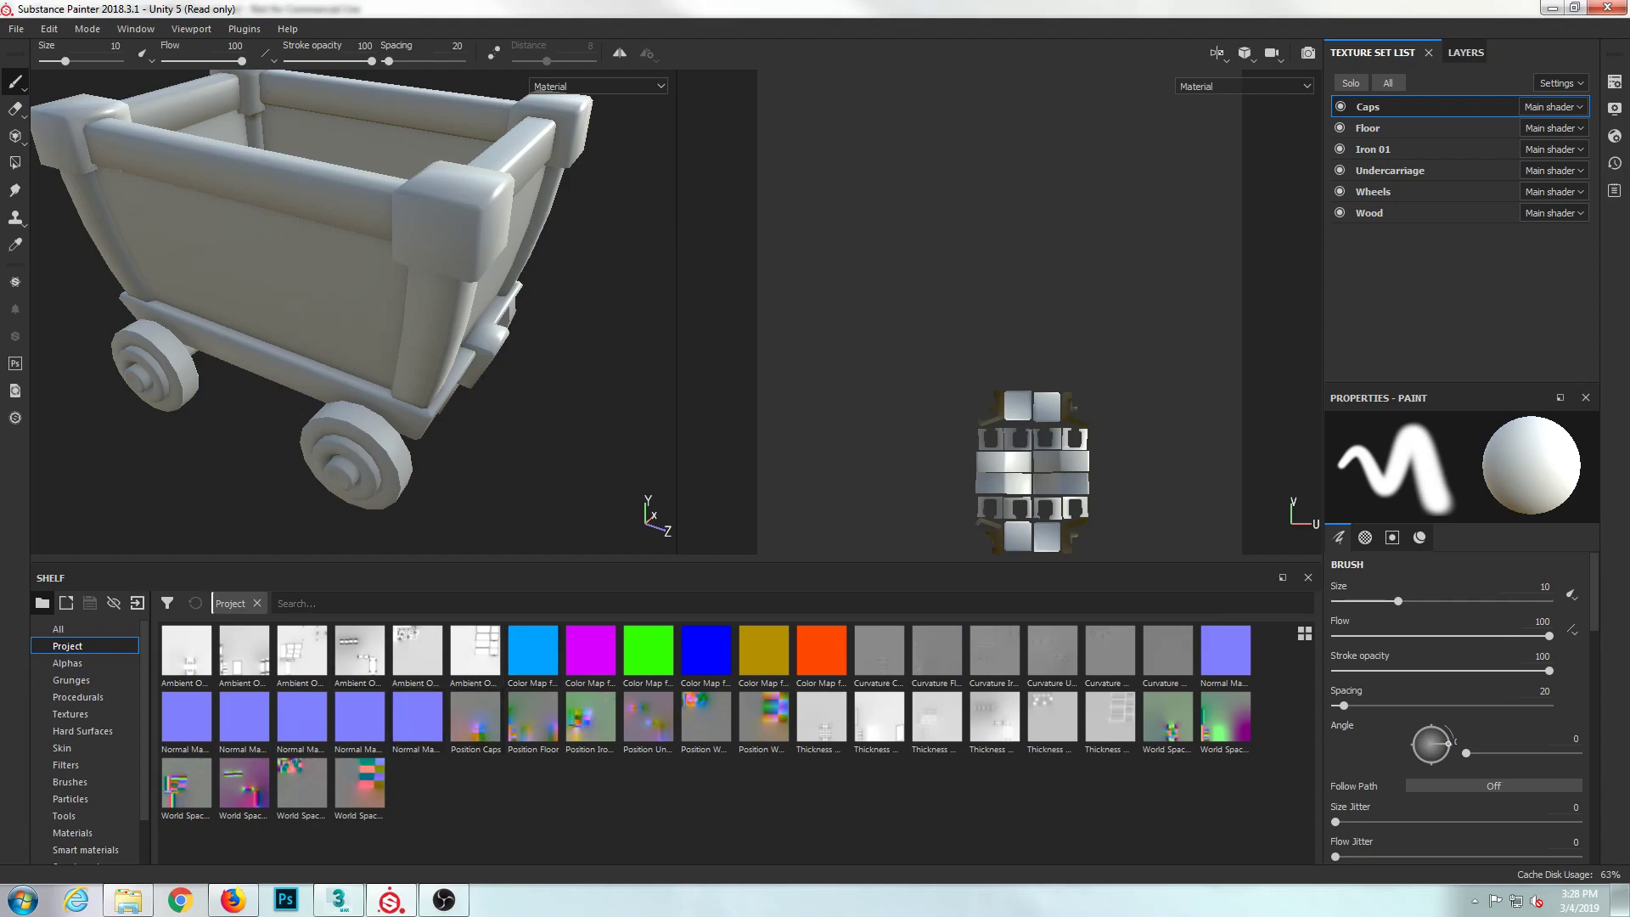
- Examine the baked color, normal, position and world space normal maps among the project resources
click(1341, 107)
click(1340, 107)
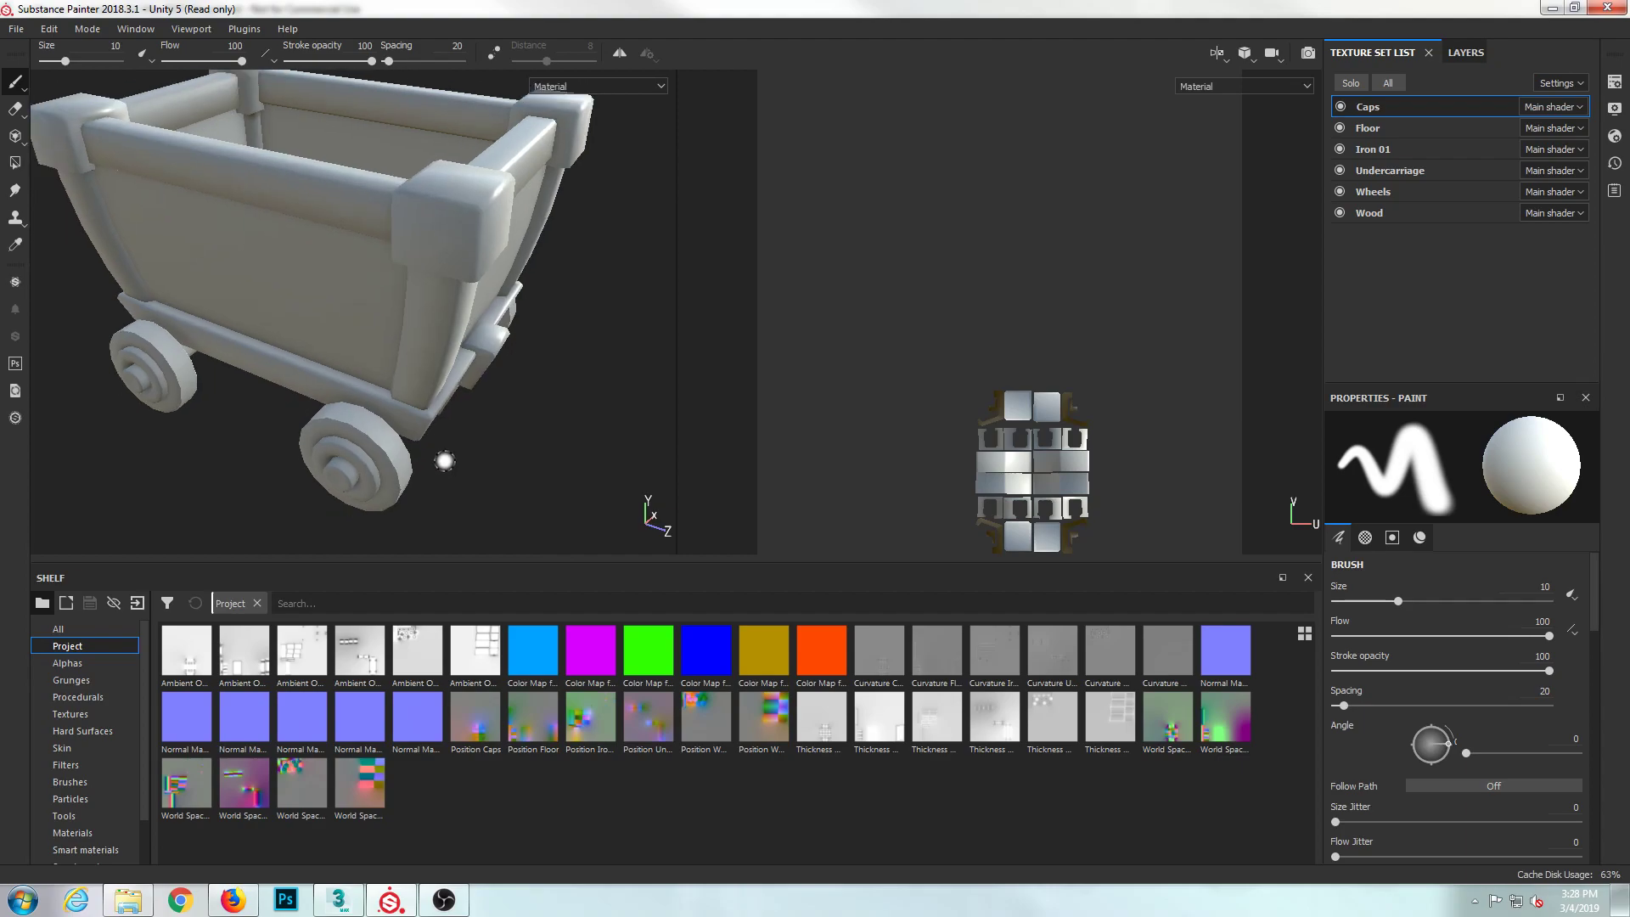
scroll(444, 460, down, 4)
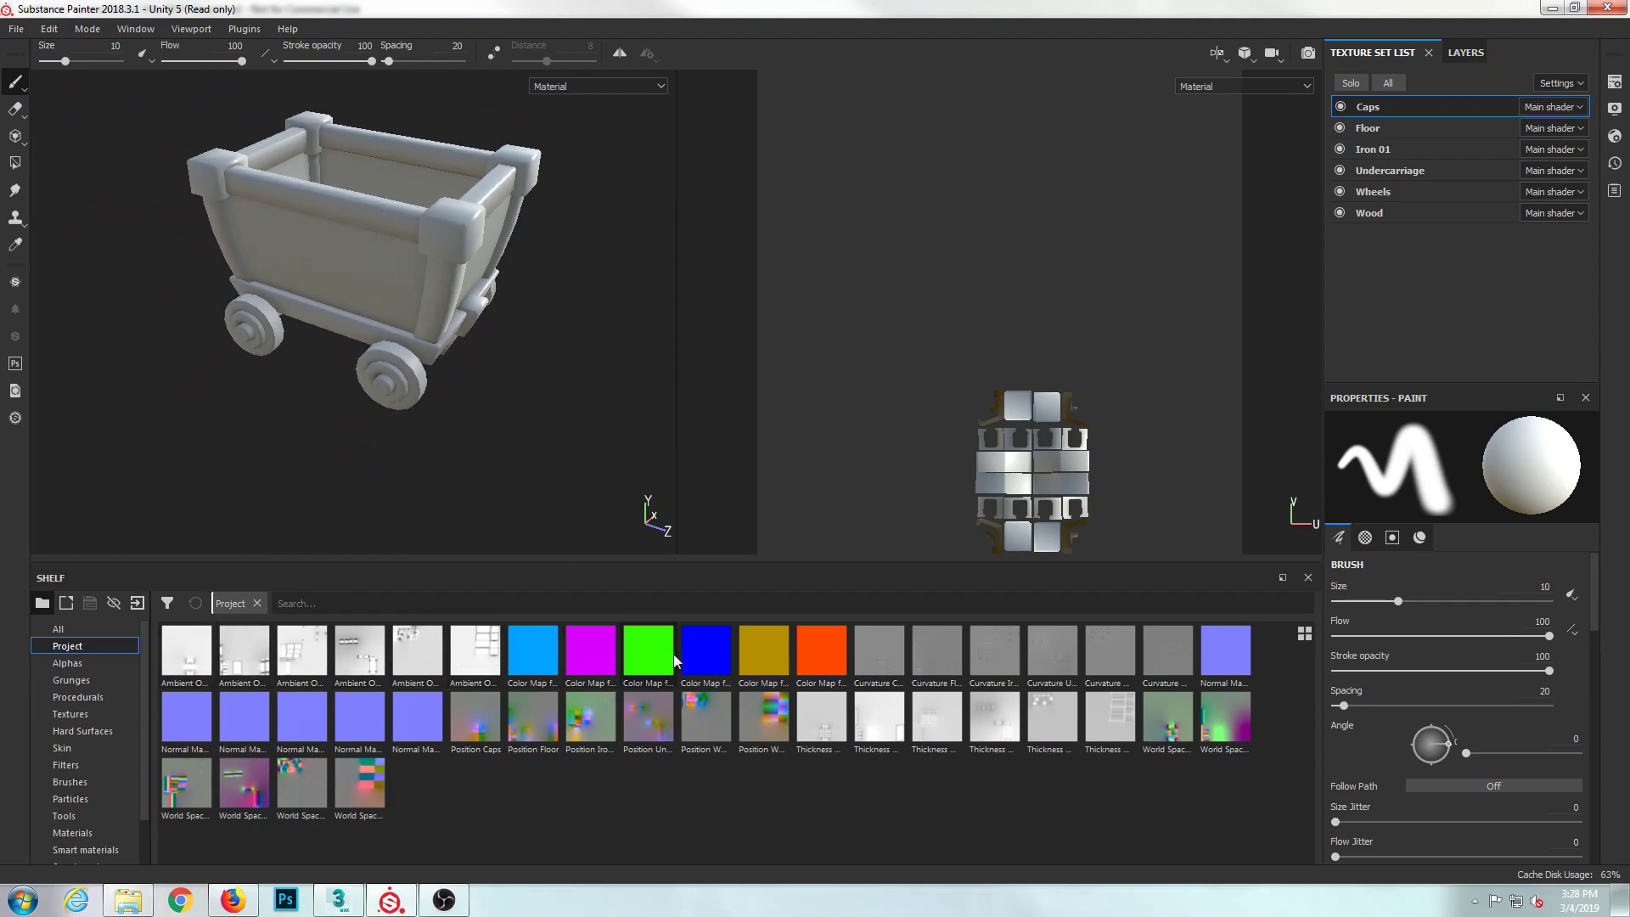
mouse_move(747, 649)
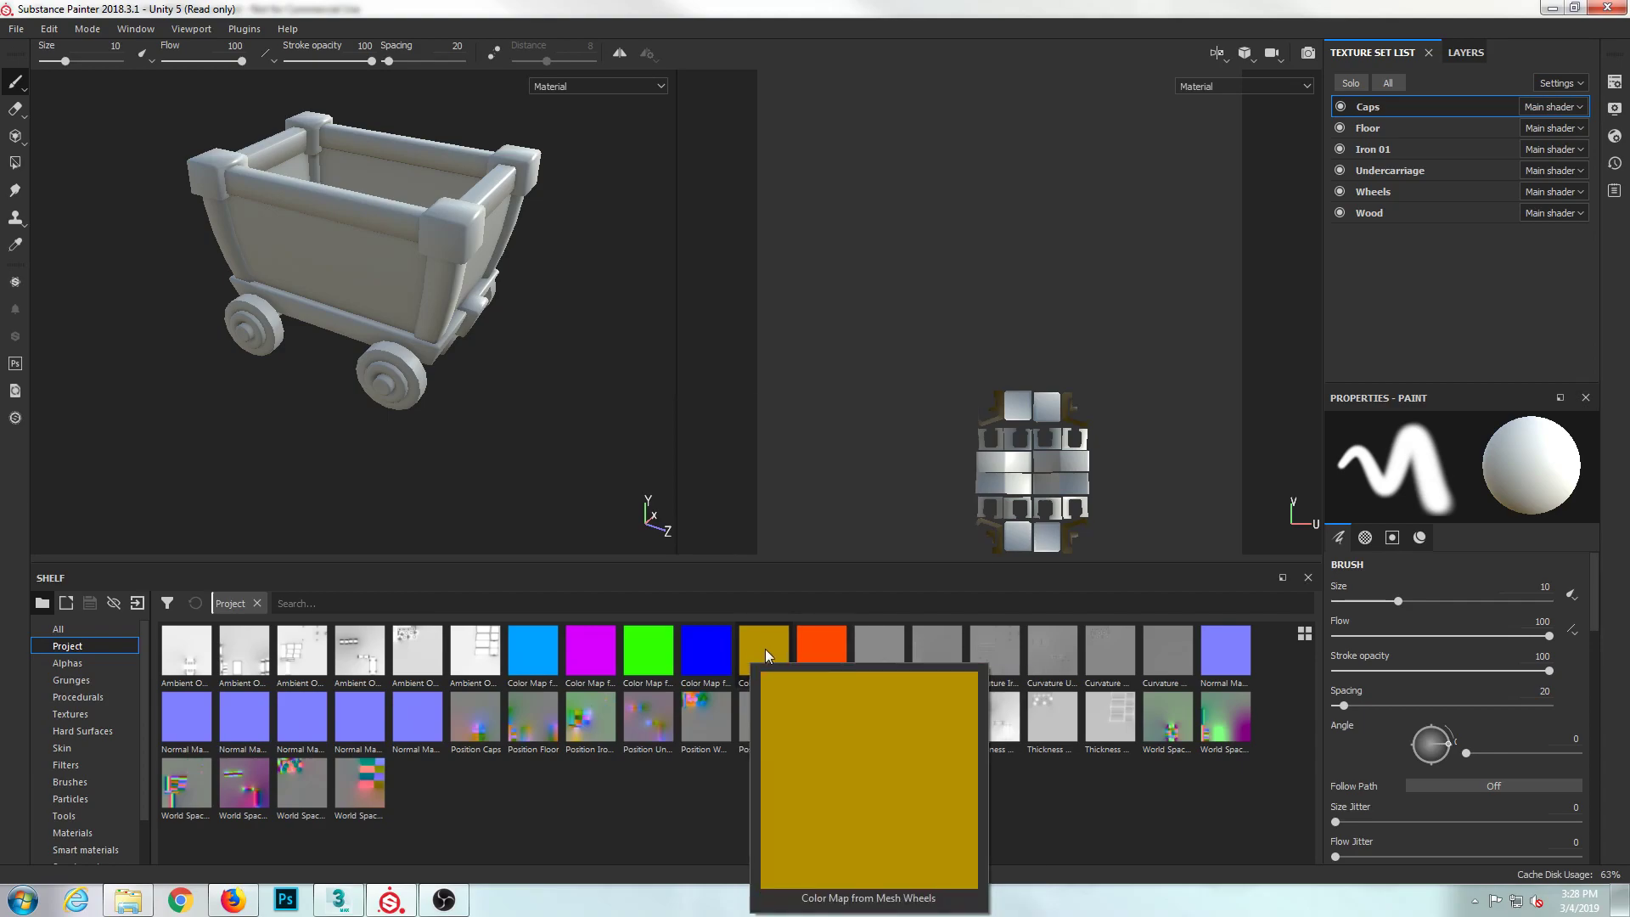
mouse_move(904, 656)
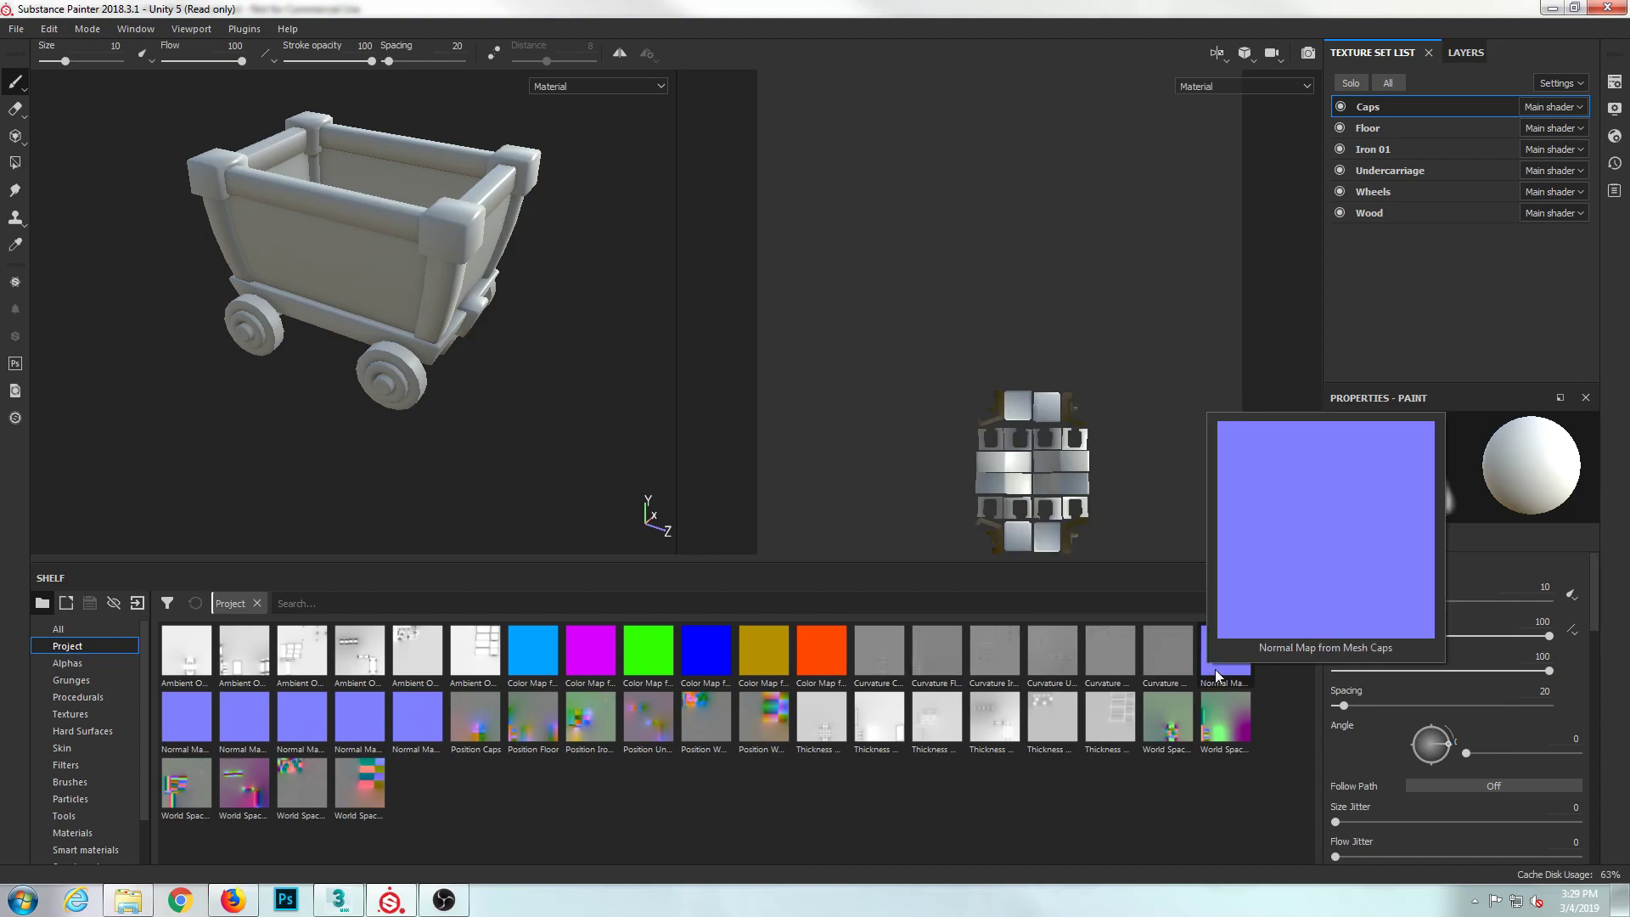
mouse_move(213, 717)
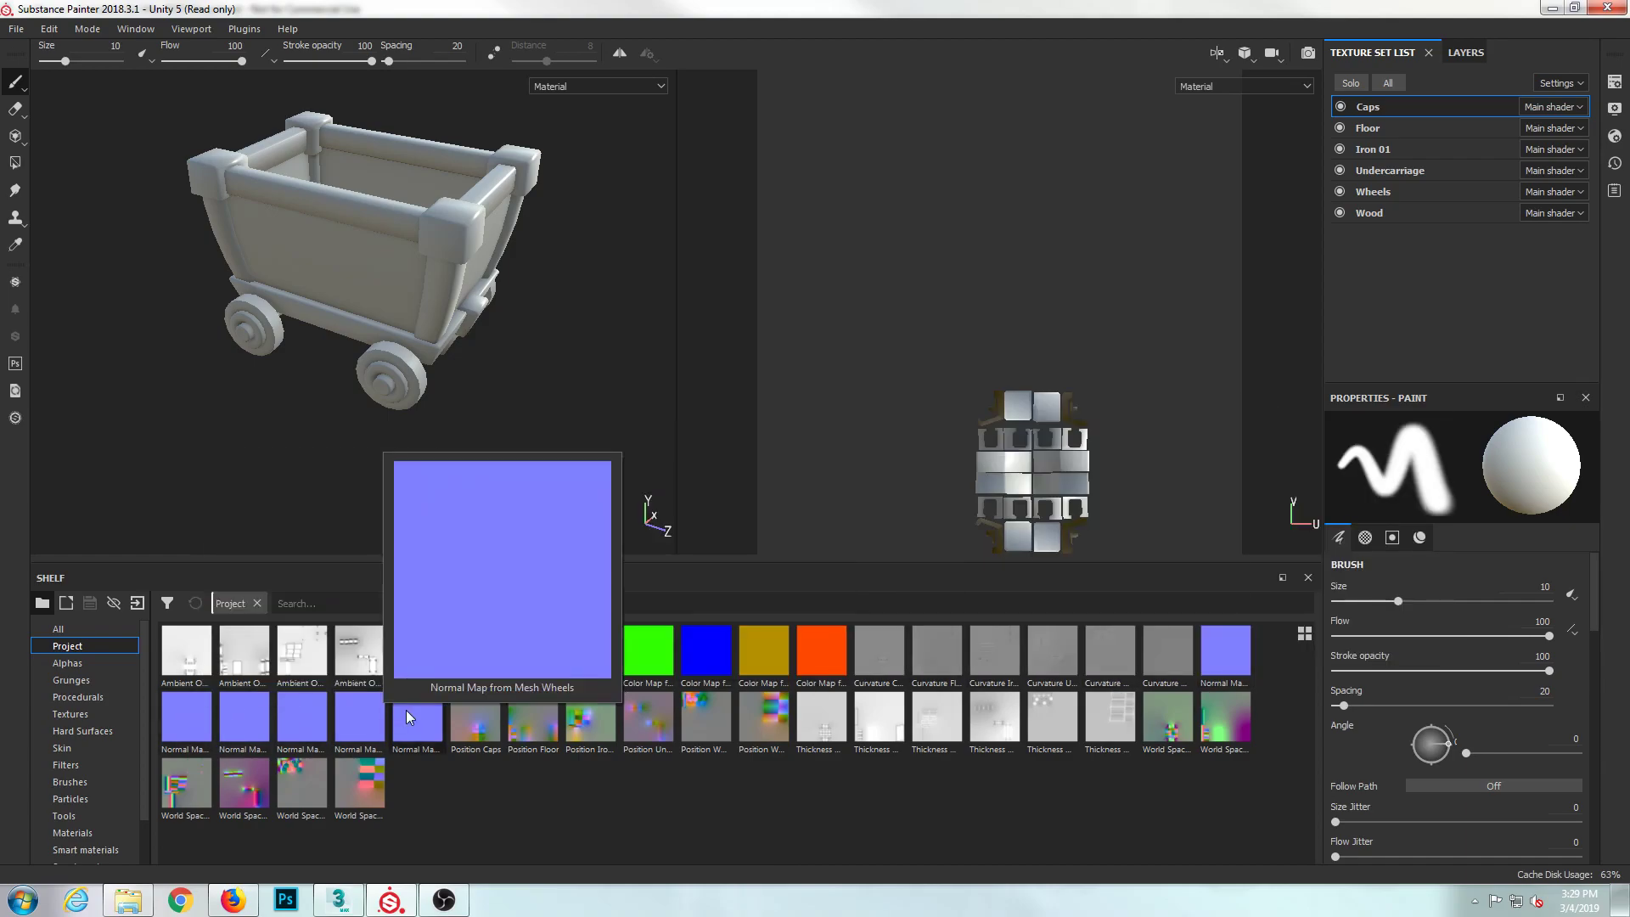
mouse_move(560, 726)
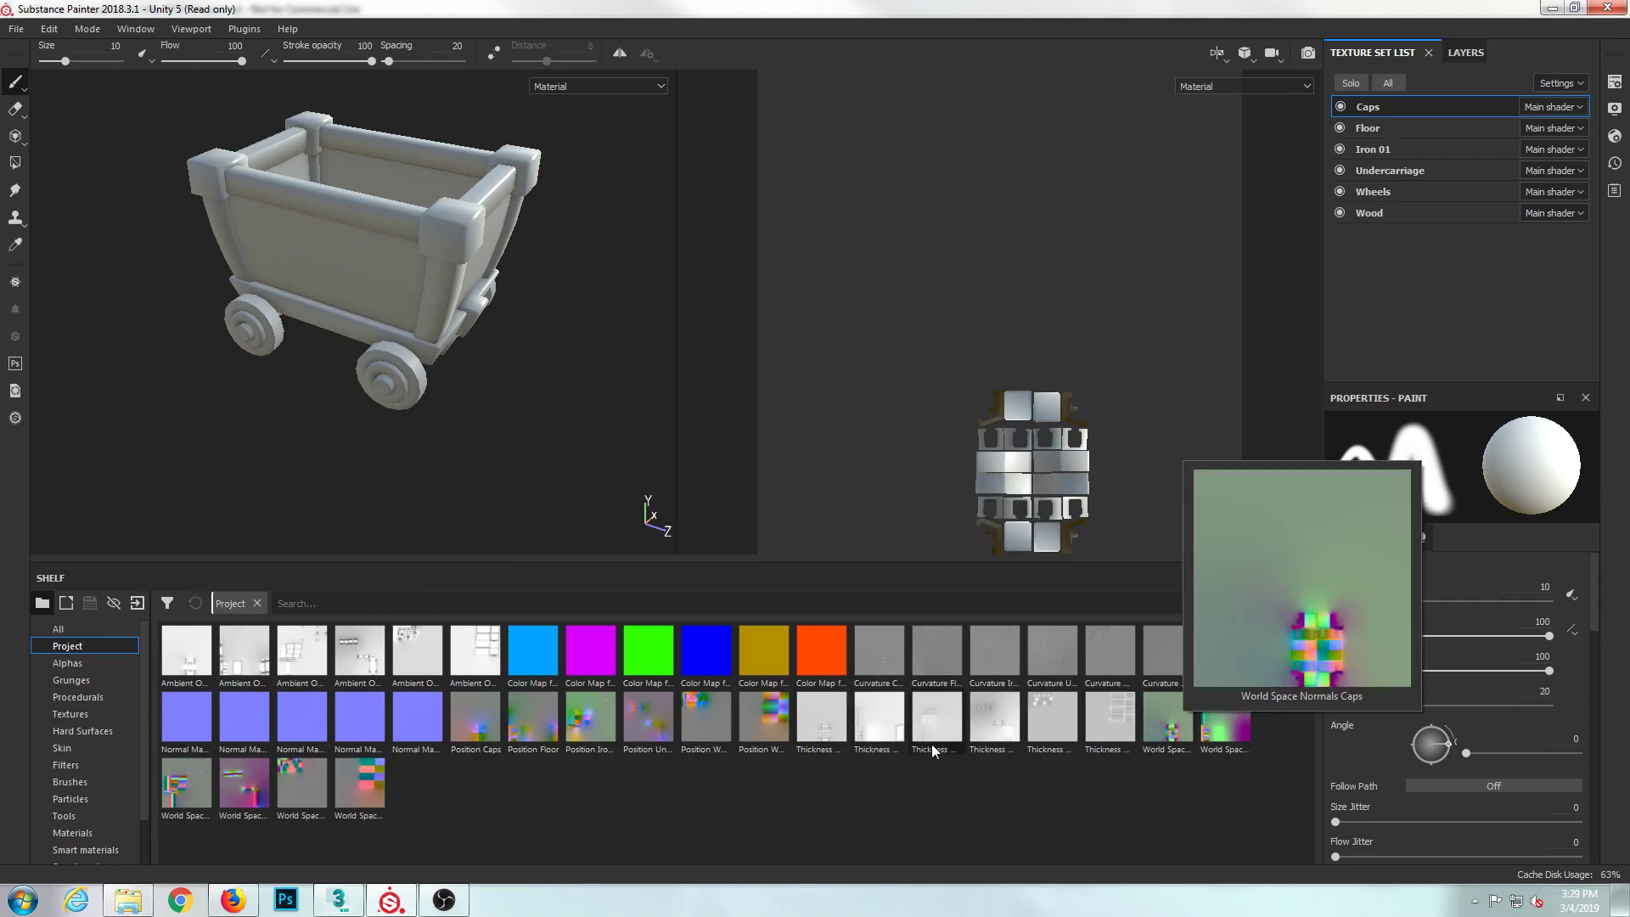
mouse_move(284, 764)
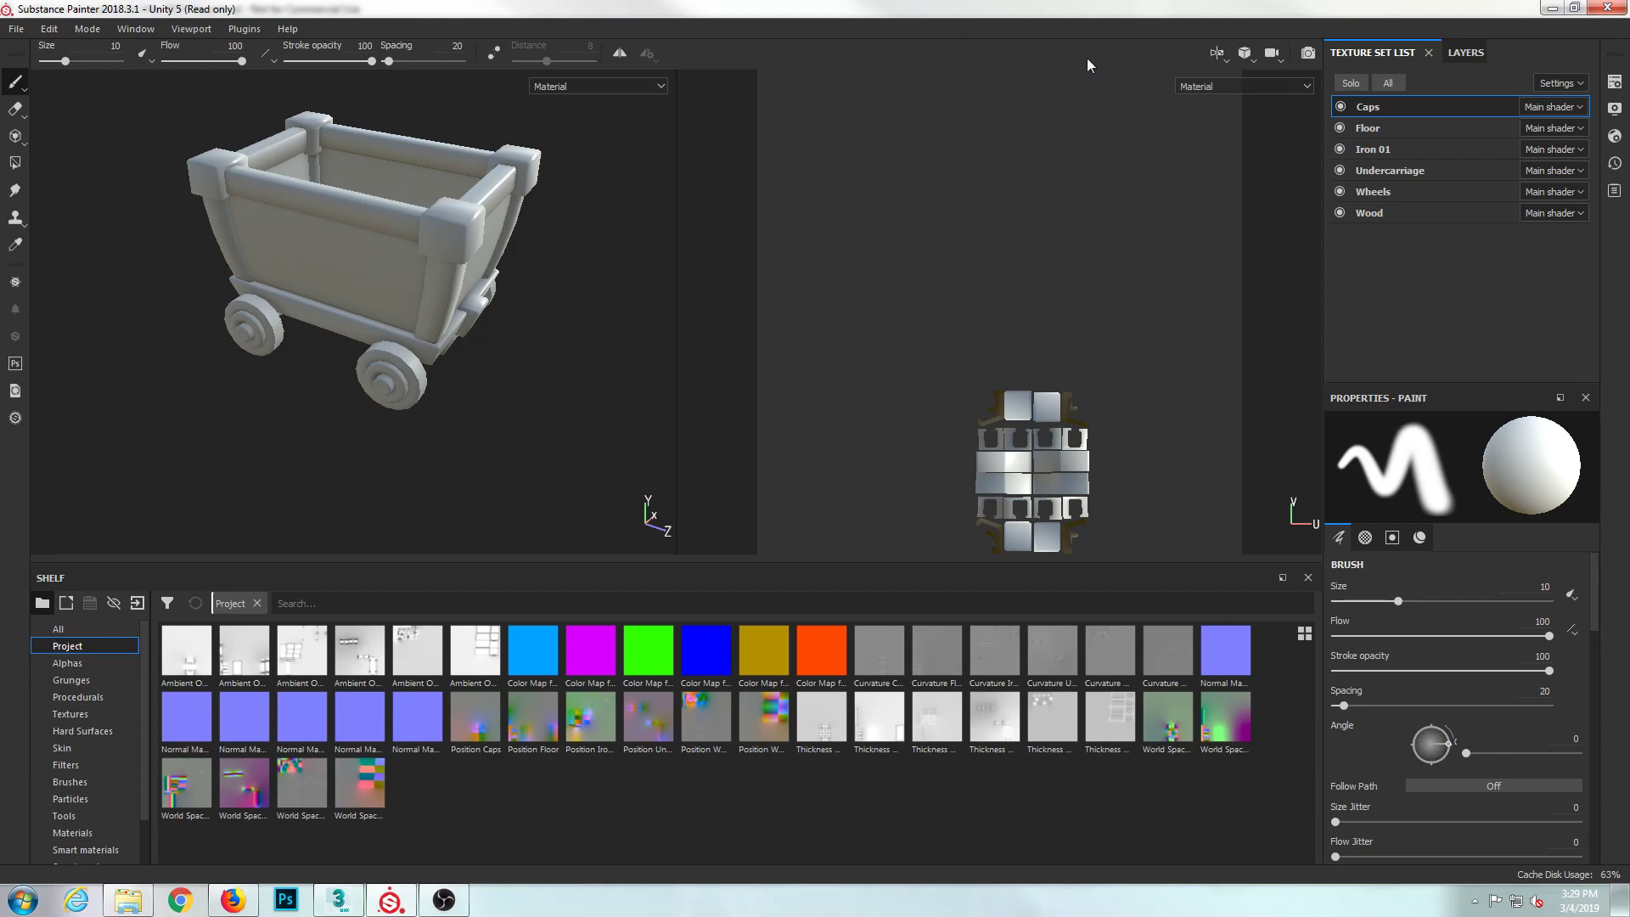
- Select the Floor texture set to examine its UV layout and view the cart from another angle
click(1363, 127)
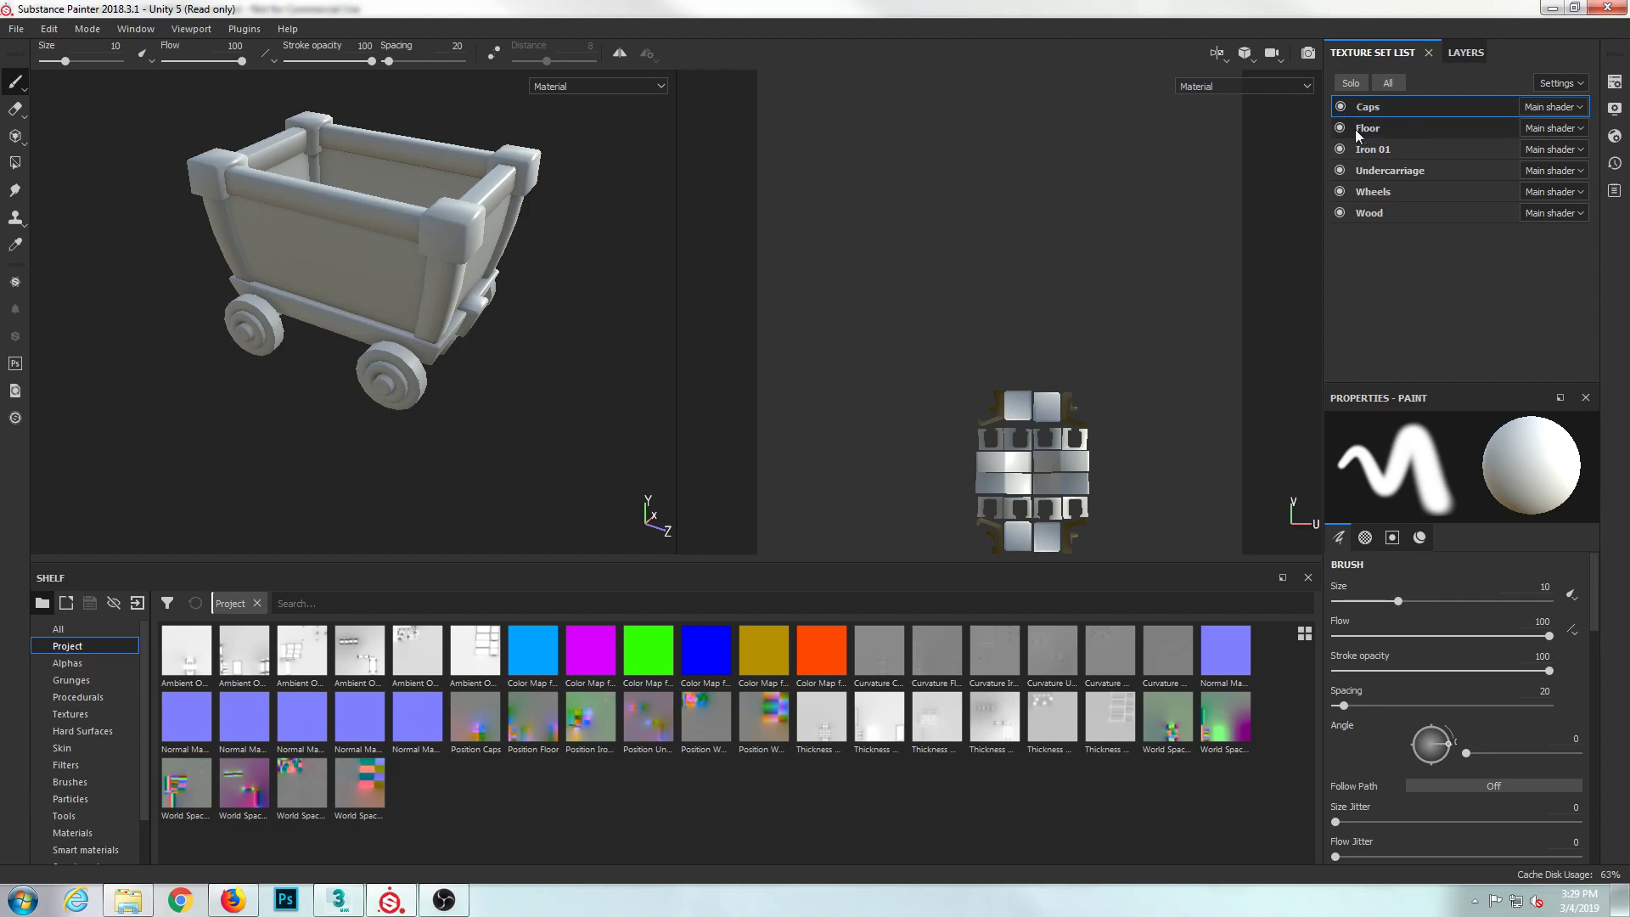
alt+middle_drag(396, 312, 424, 363)
mouse_move(425, 364)
alt+right_down()
mouse_move(403, 338)
mouse_move(414, 301)
mouse_move(410, 355)
alt+right_up()
alt+middle_drag(418, 344, 357, 335)
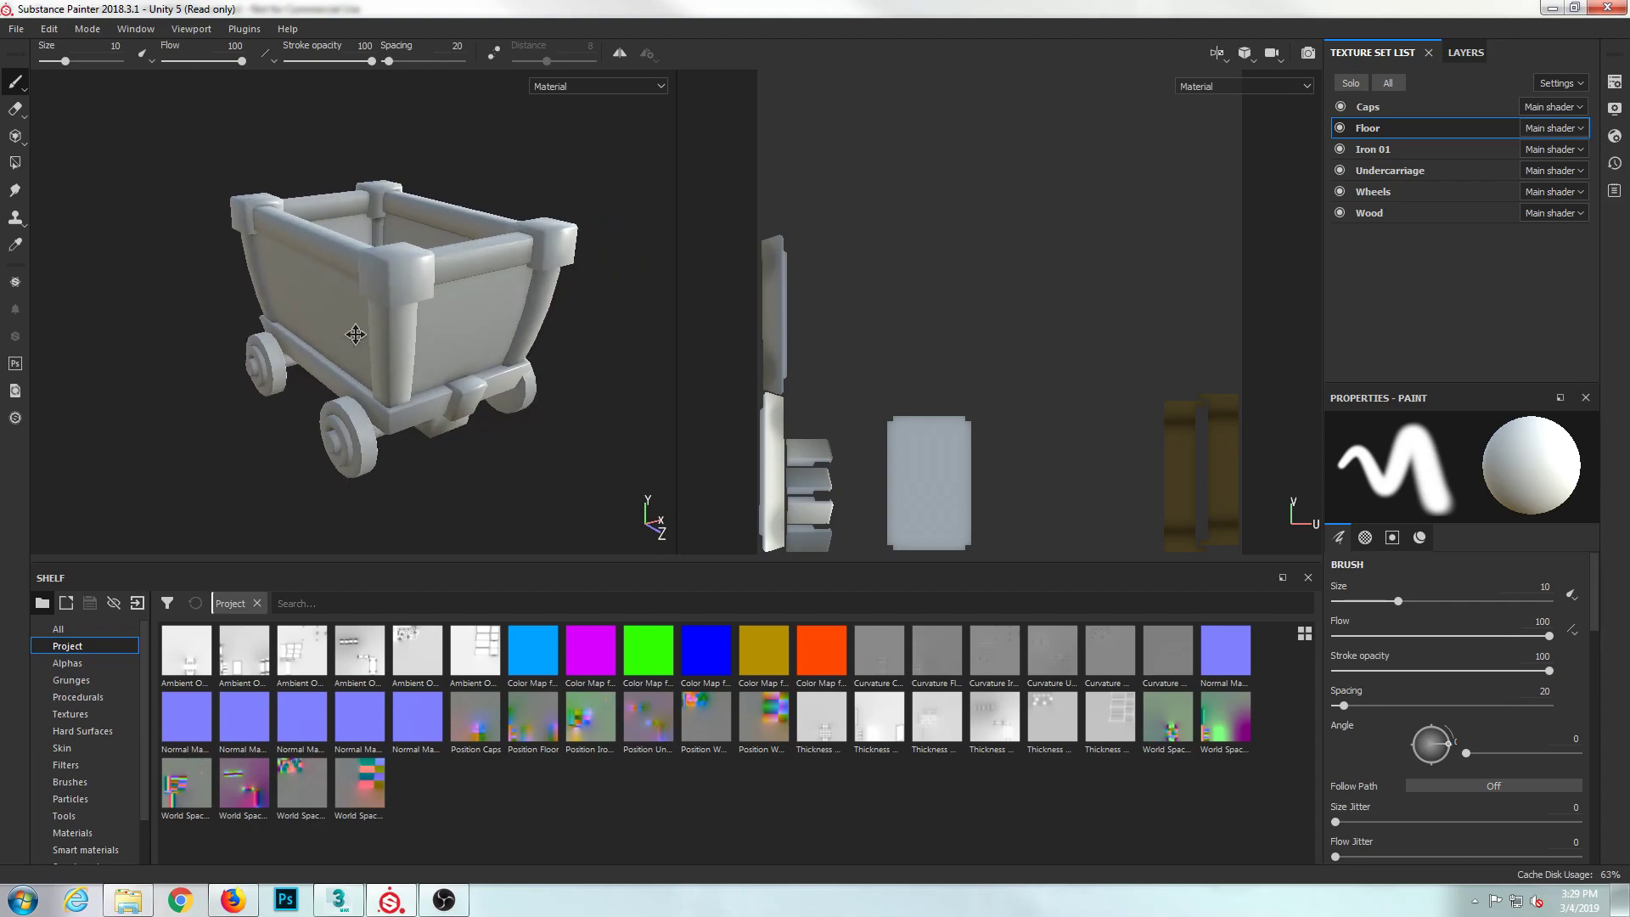
alt+right_drag(357, 336, 379, 351)
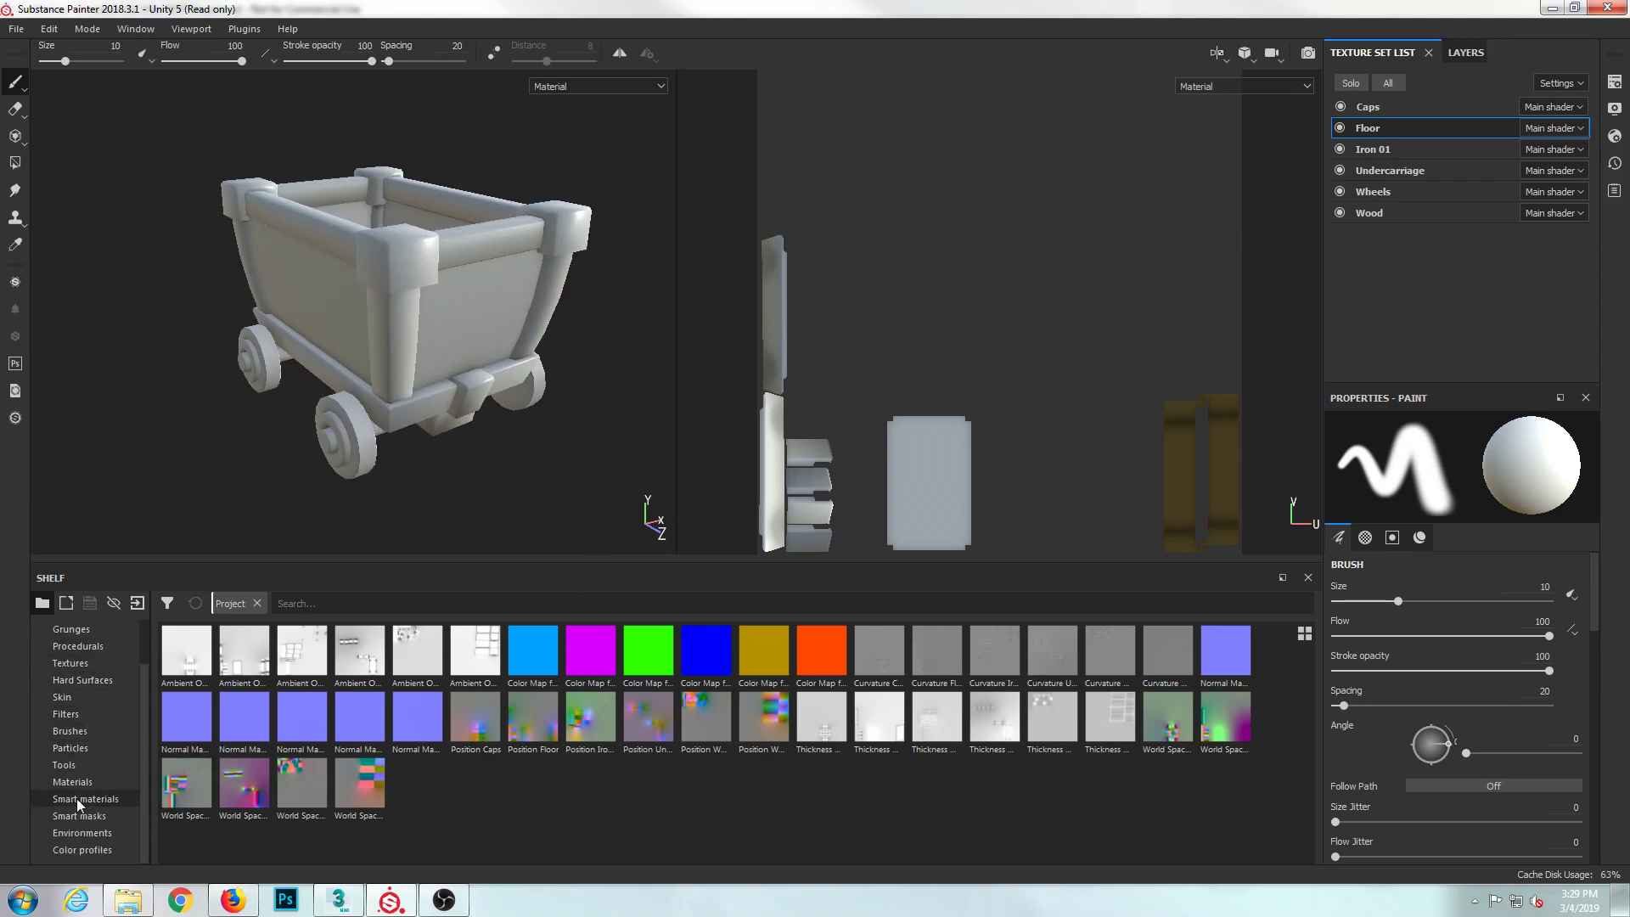
- List the shelf's base materials and apply Gold Pure to the Caps texture set on the cart's corners
click(72, 832)
scroll(72, 722, down, 1)
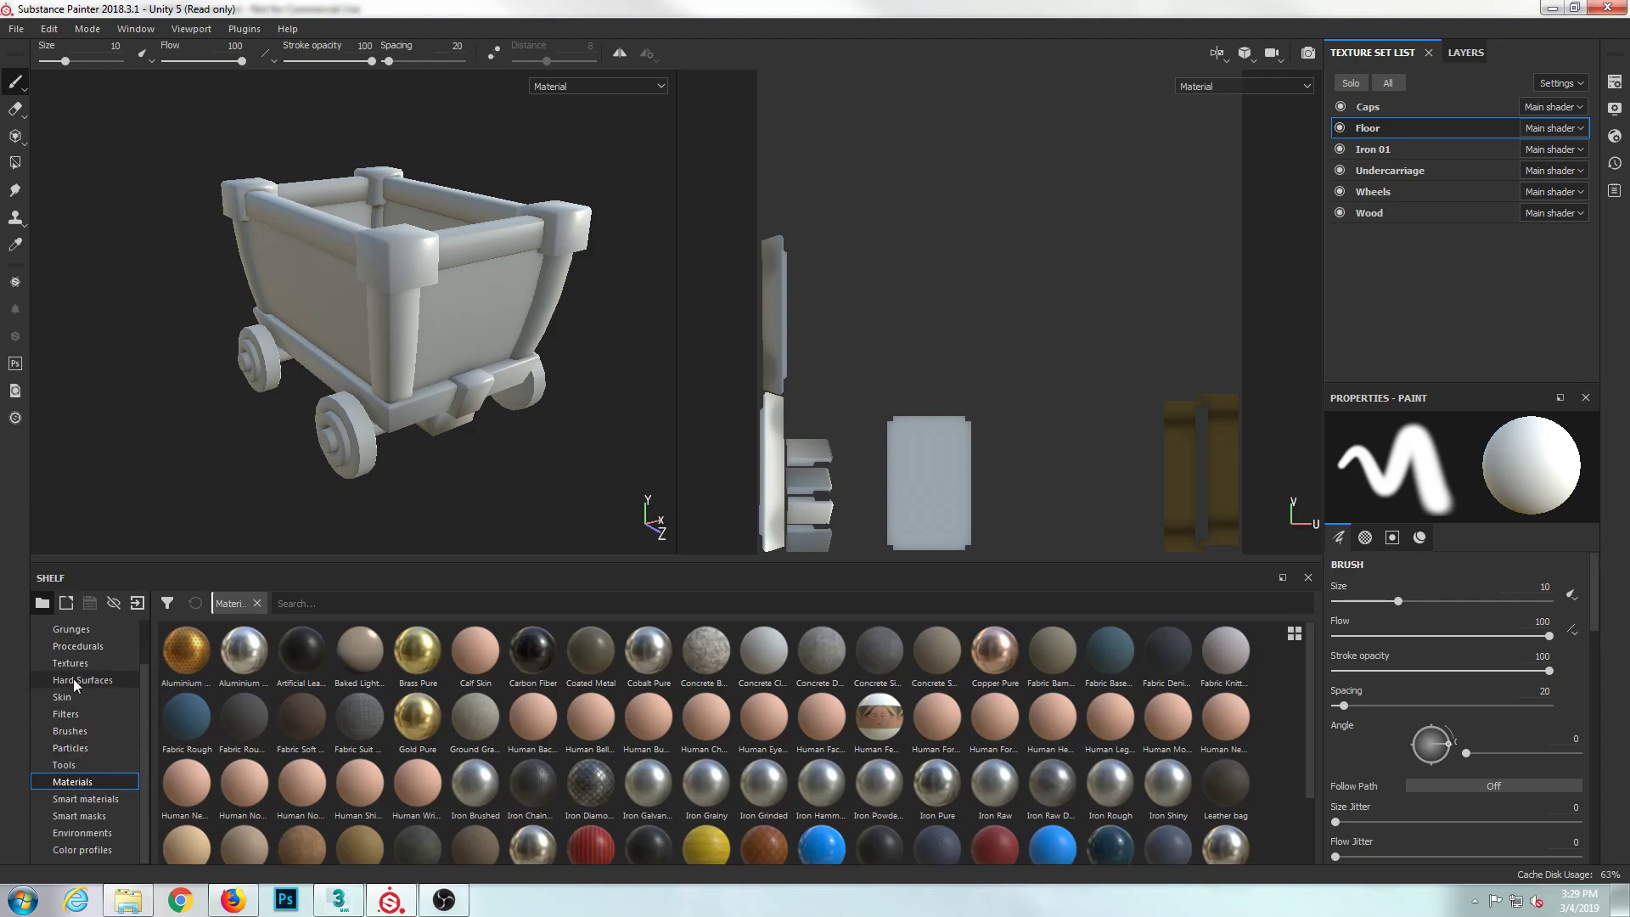
scroll(764, 722, down, 2)
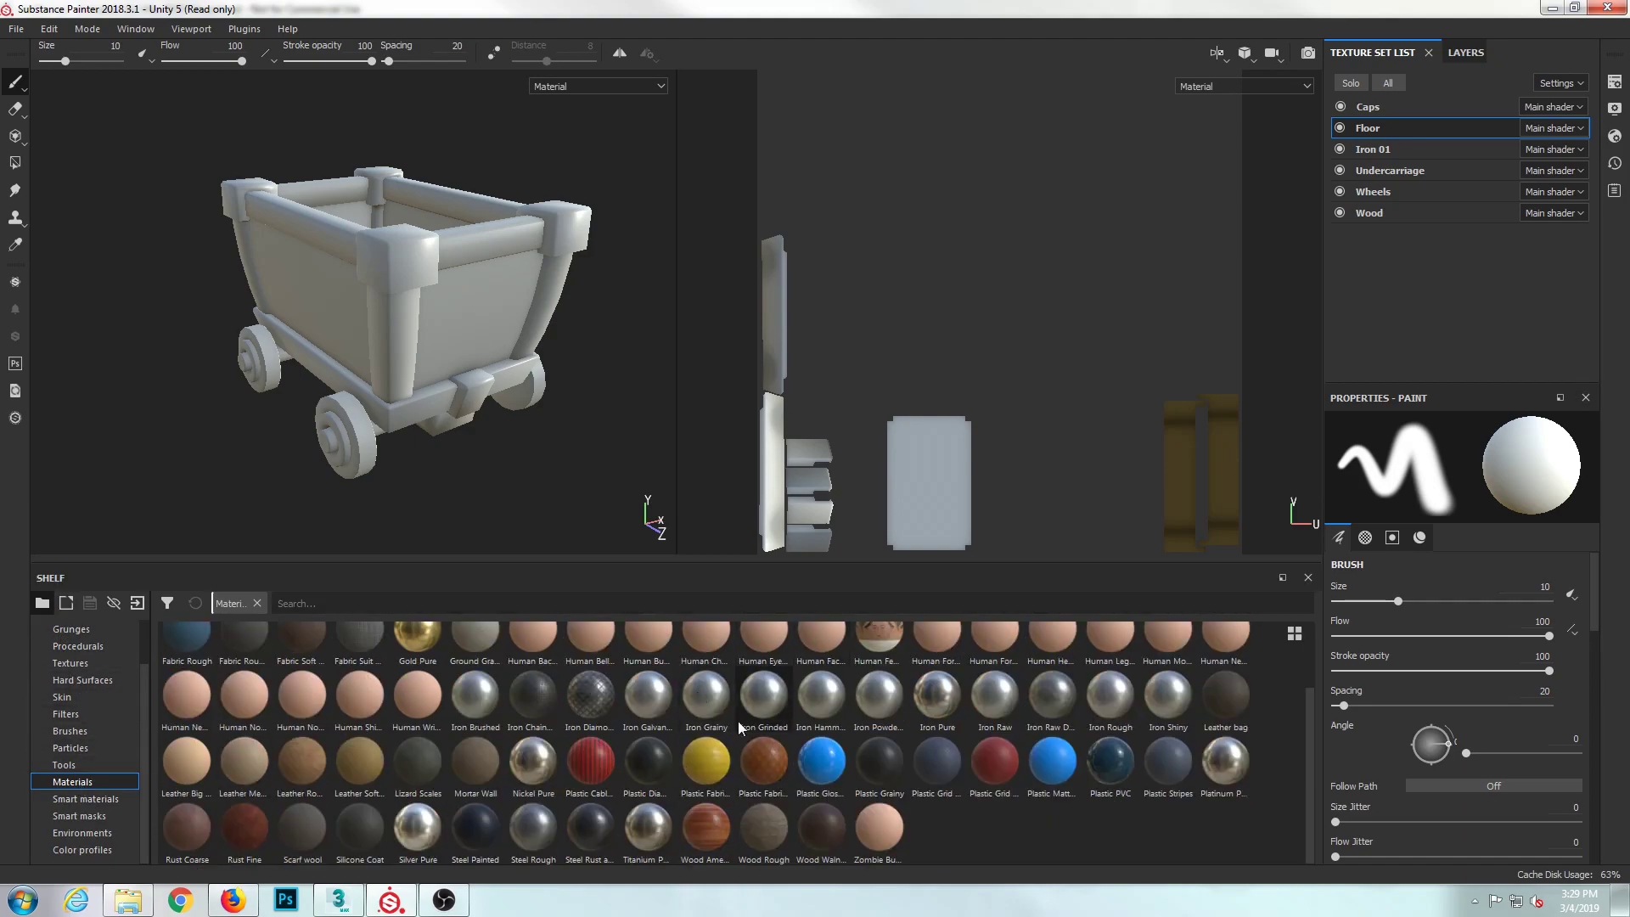
mouse_move(670, 369)
alt+mouse_down()
mouse_move(513, 320)
mouse_move(535, 353)
mouse_move(500, 361)
mouse_move(419, 309)
alt+mouse_up()
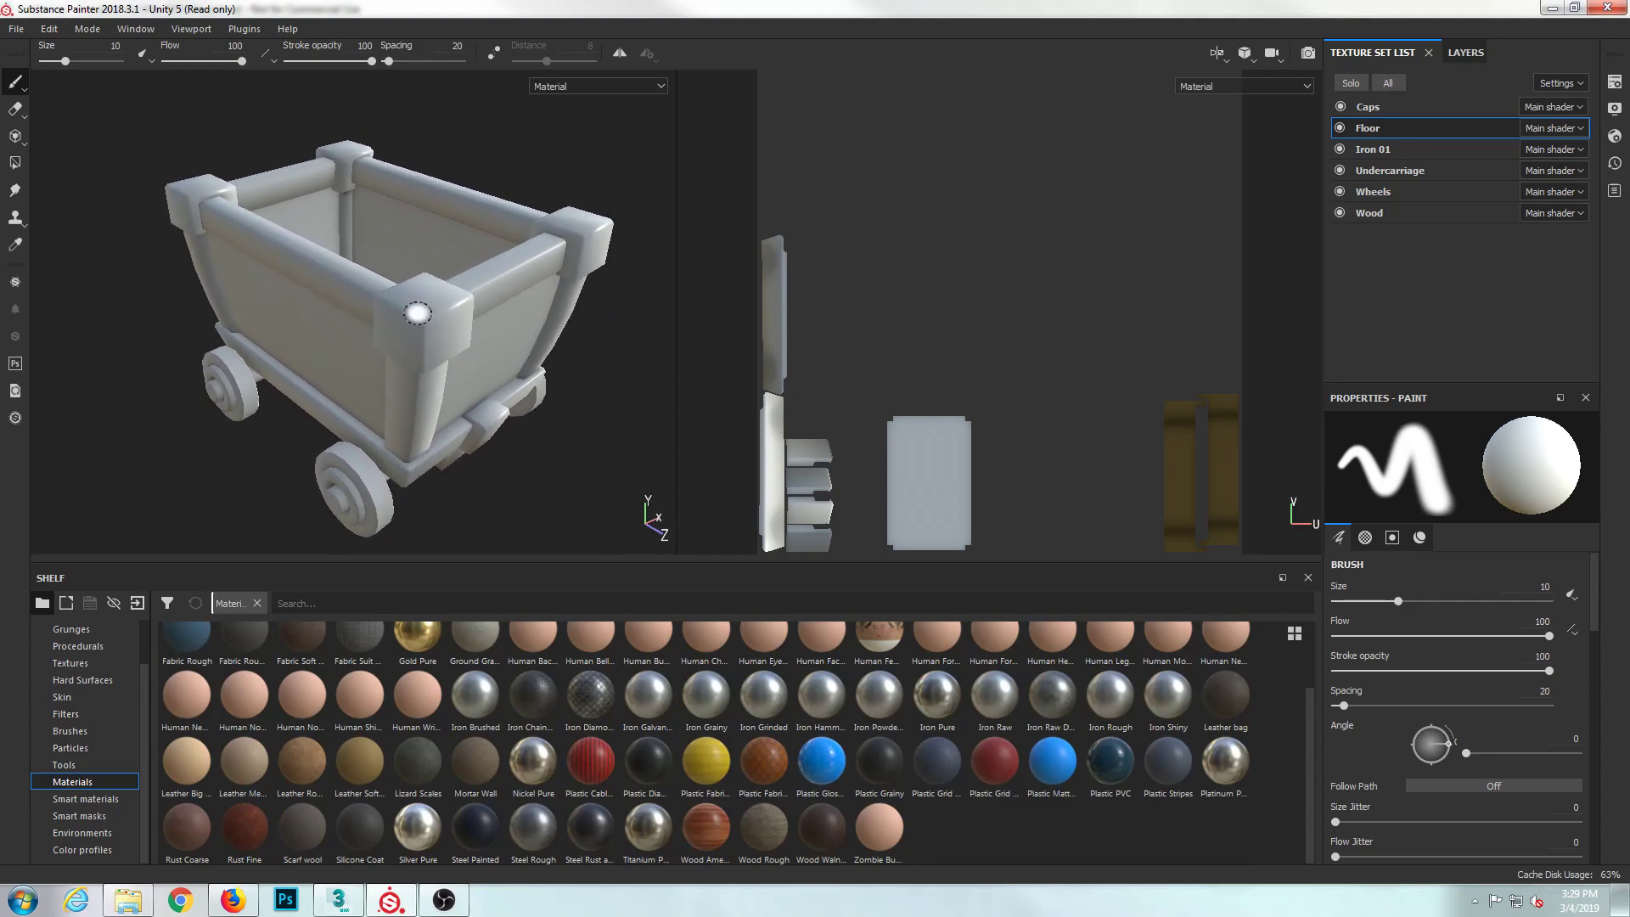
click(1394, 118)
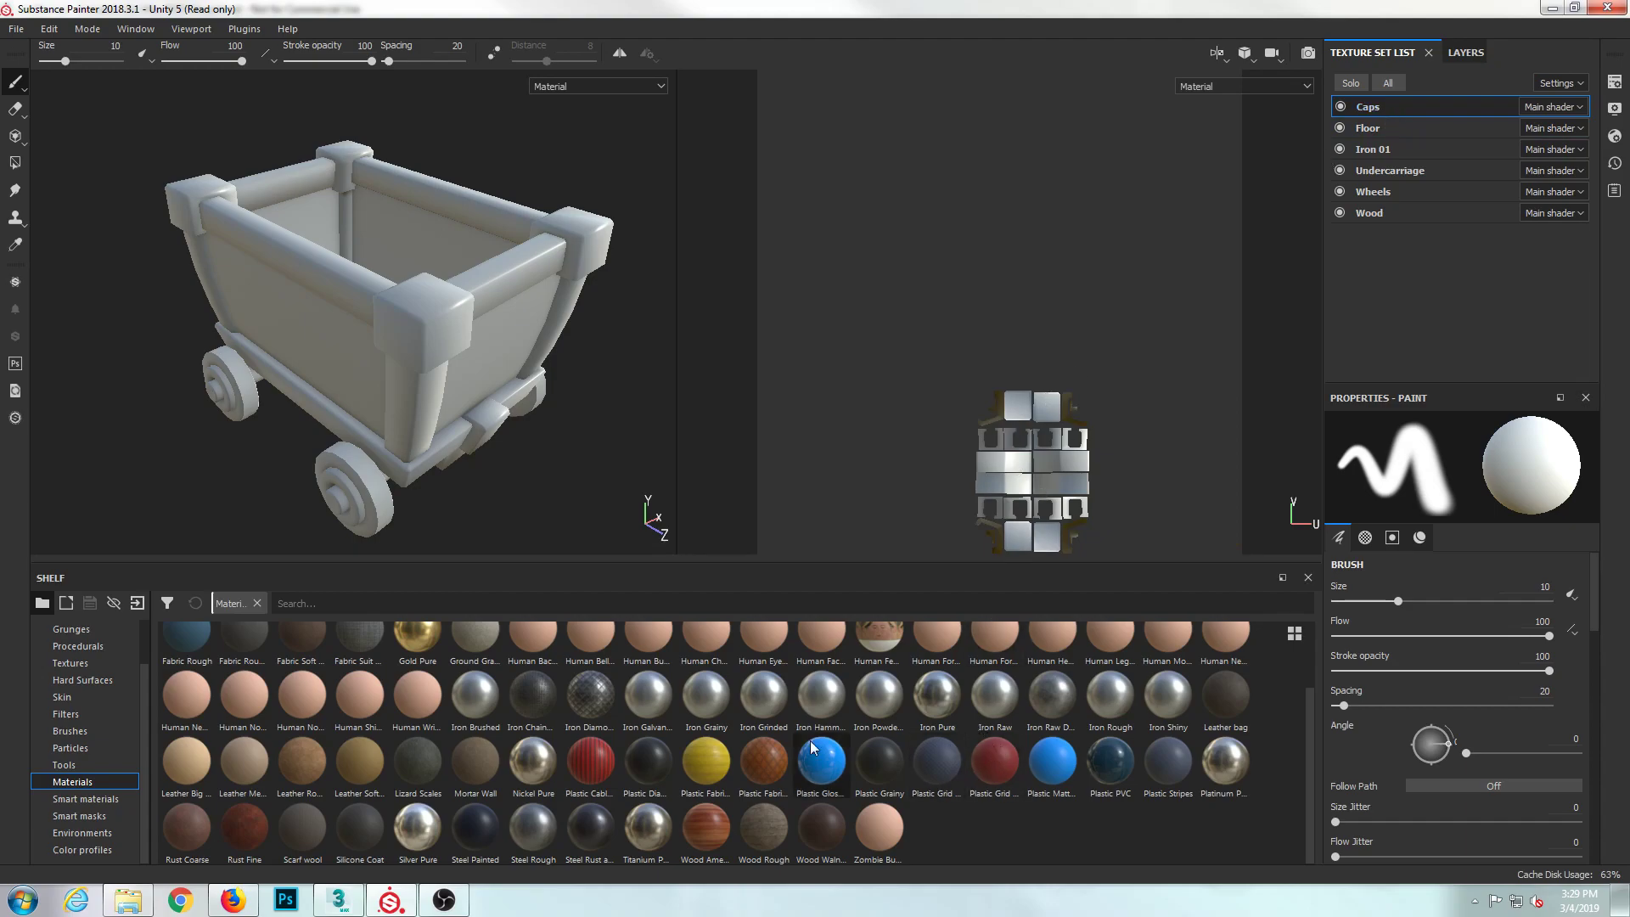
scroll(639, 826, up, 2)
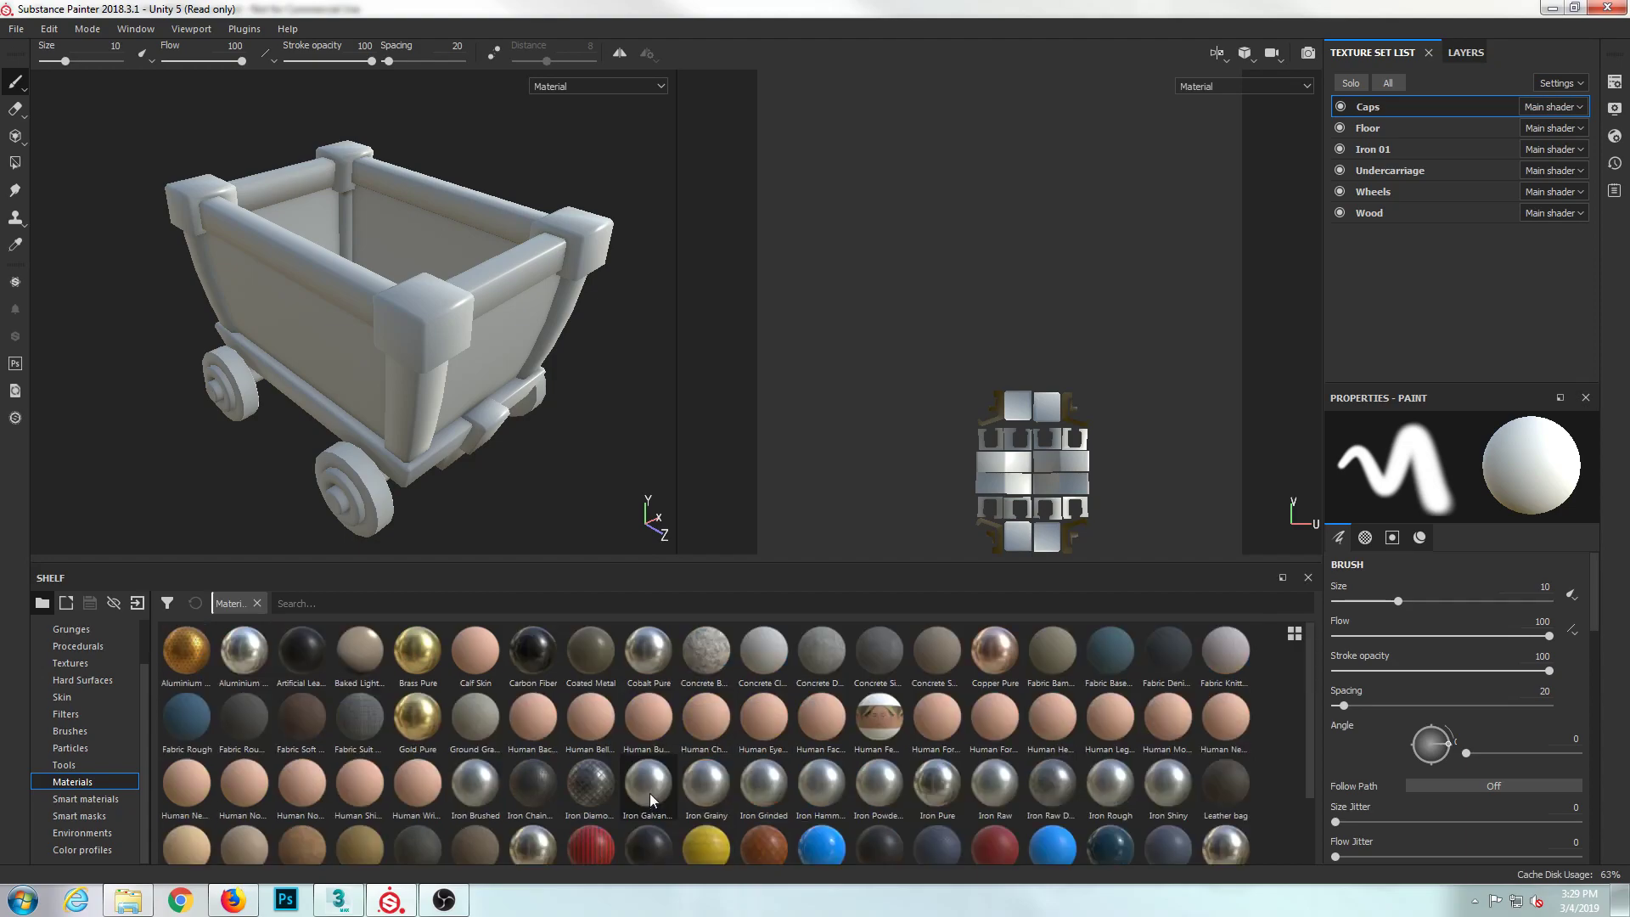
drag(417, 717, 430, 321)
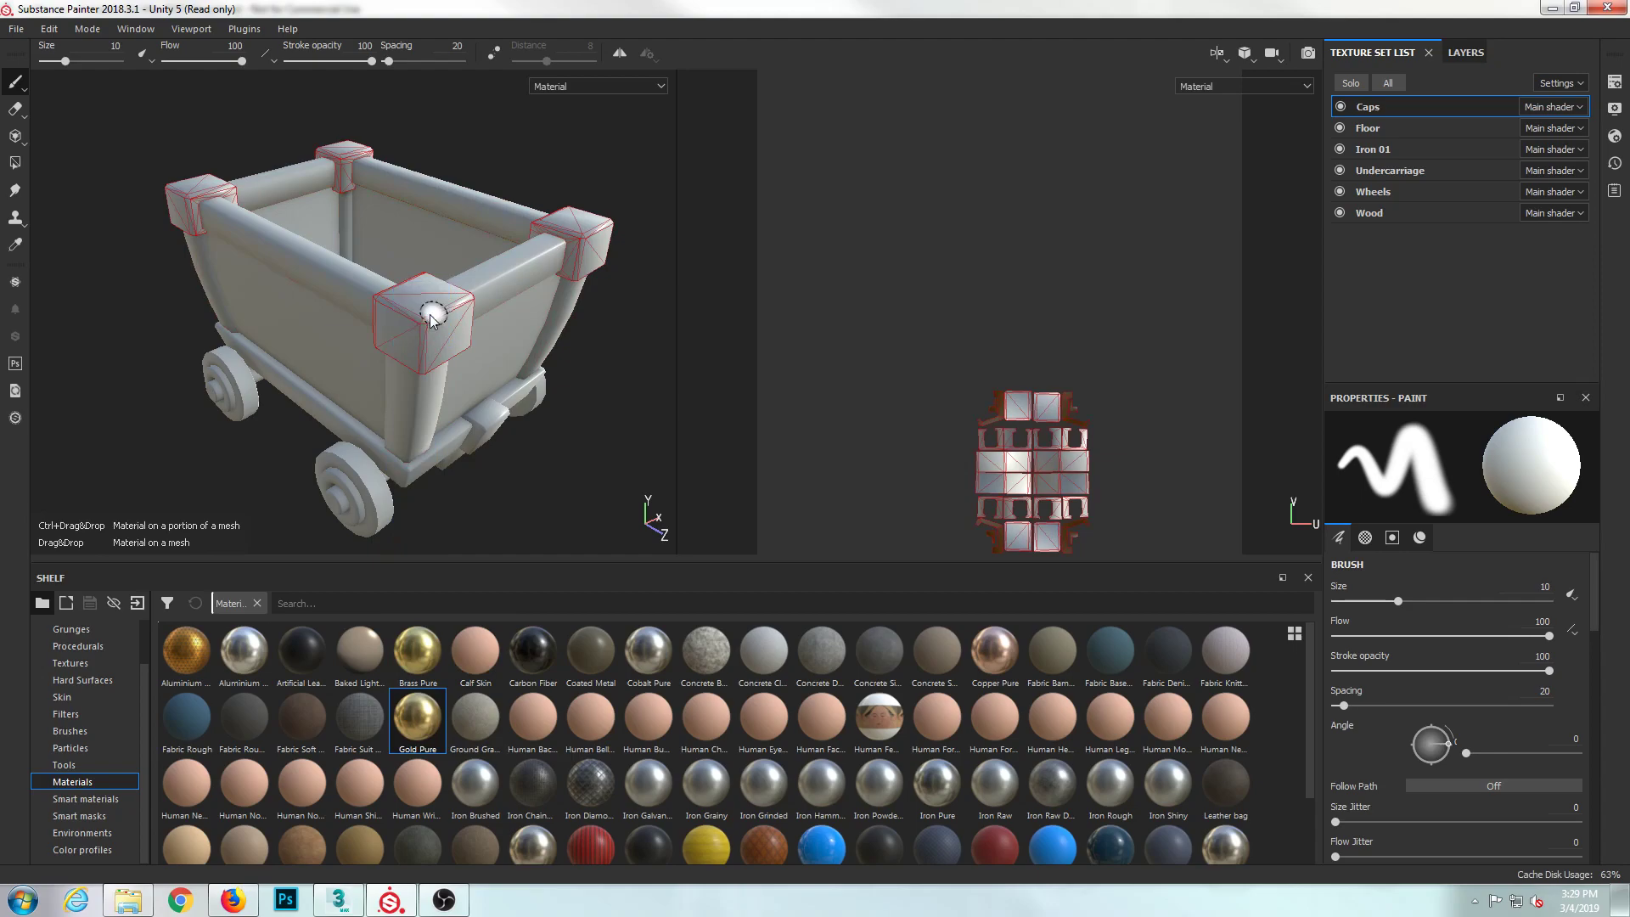
- Examine the gold corner caps in the 3D view from several angles and distances
alt+middle_drag(438, 330, 490, 332)
alt+right_drag(489, 332, 514, 357)
alt+drag(489, 352, 552, 339)
alt+middle_drag(552, 340, 444, 348)
alt+drag(443, 349, 430, 353)
alt+right_drag(429, 353, 466, 327)
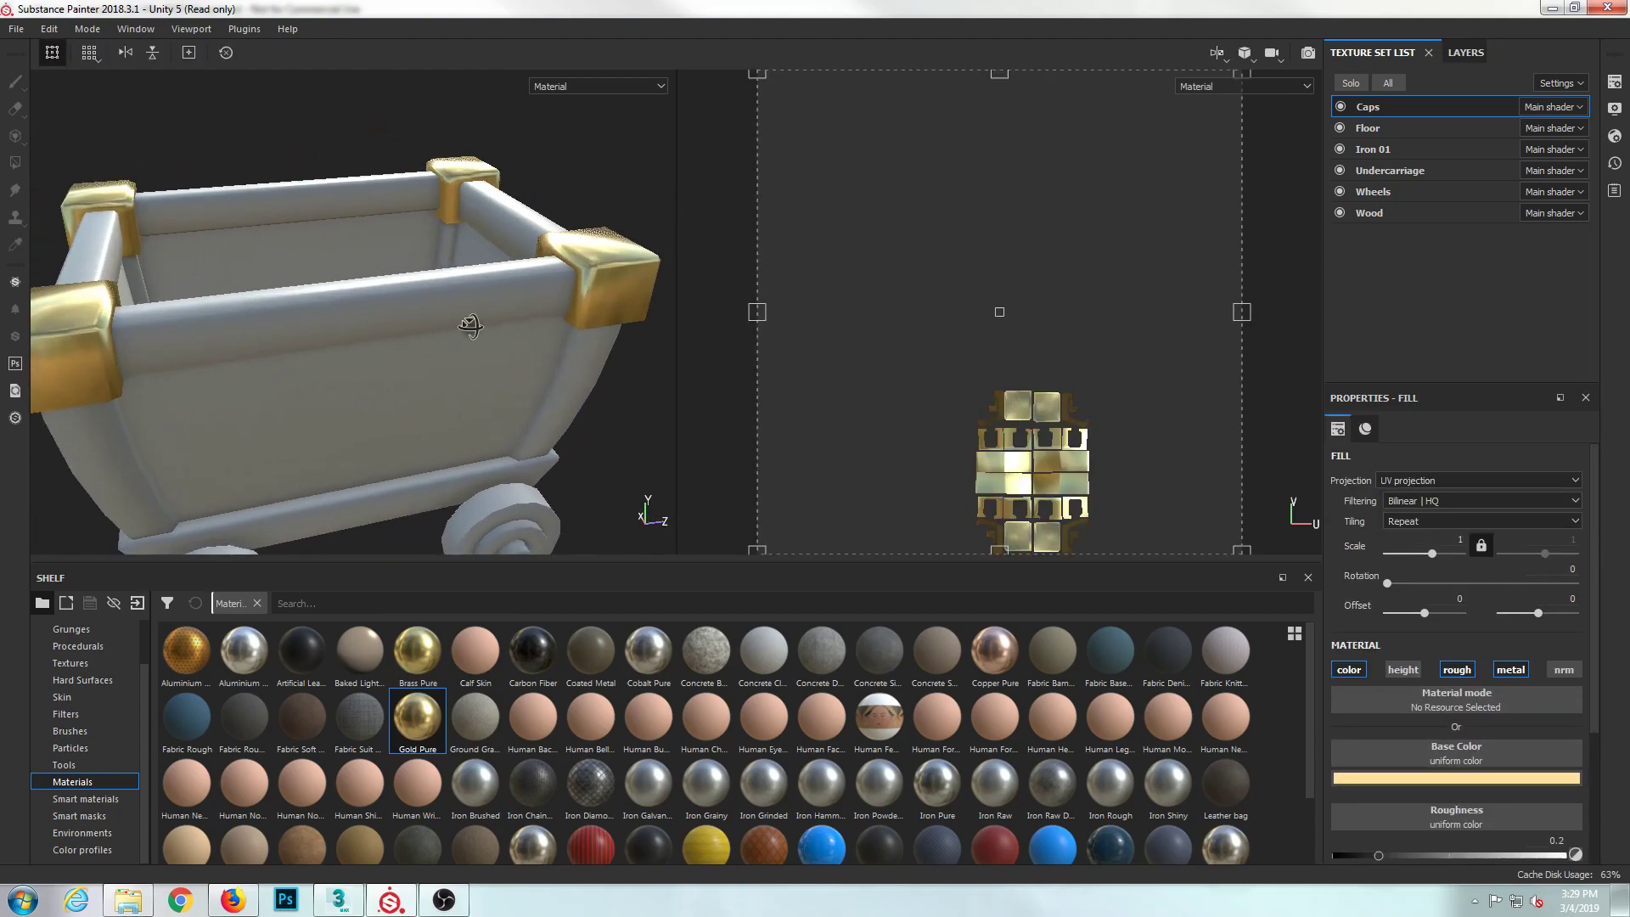
alt+drag(466, 328, 499, 345)
alt+middle_drag(499, 346, 517, 256)
alt+drag(517, 257, 506, 320)
alt+middle_drag(408, 323, 581, 333)
alt+drag(543, 327, 501, 297)
alt+middle_drag(501, 298, 586, 213)
alt+right_drag(493, 229, 463, 223)
alt+drag(432, 320, 460, 347)
alt+middle_drag(460, 348, 400, 344)
alt+drag(400, 344, 454, 390)
alt+middle_drag(454, 391, 481, 415)
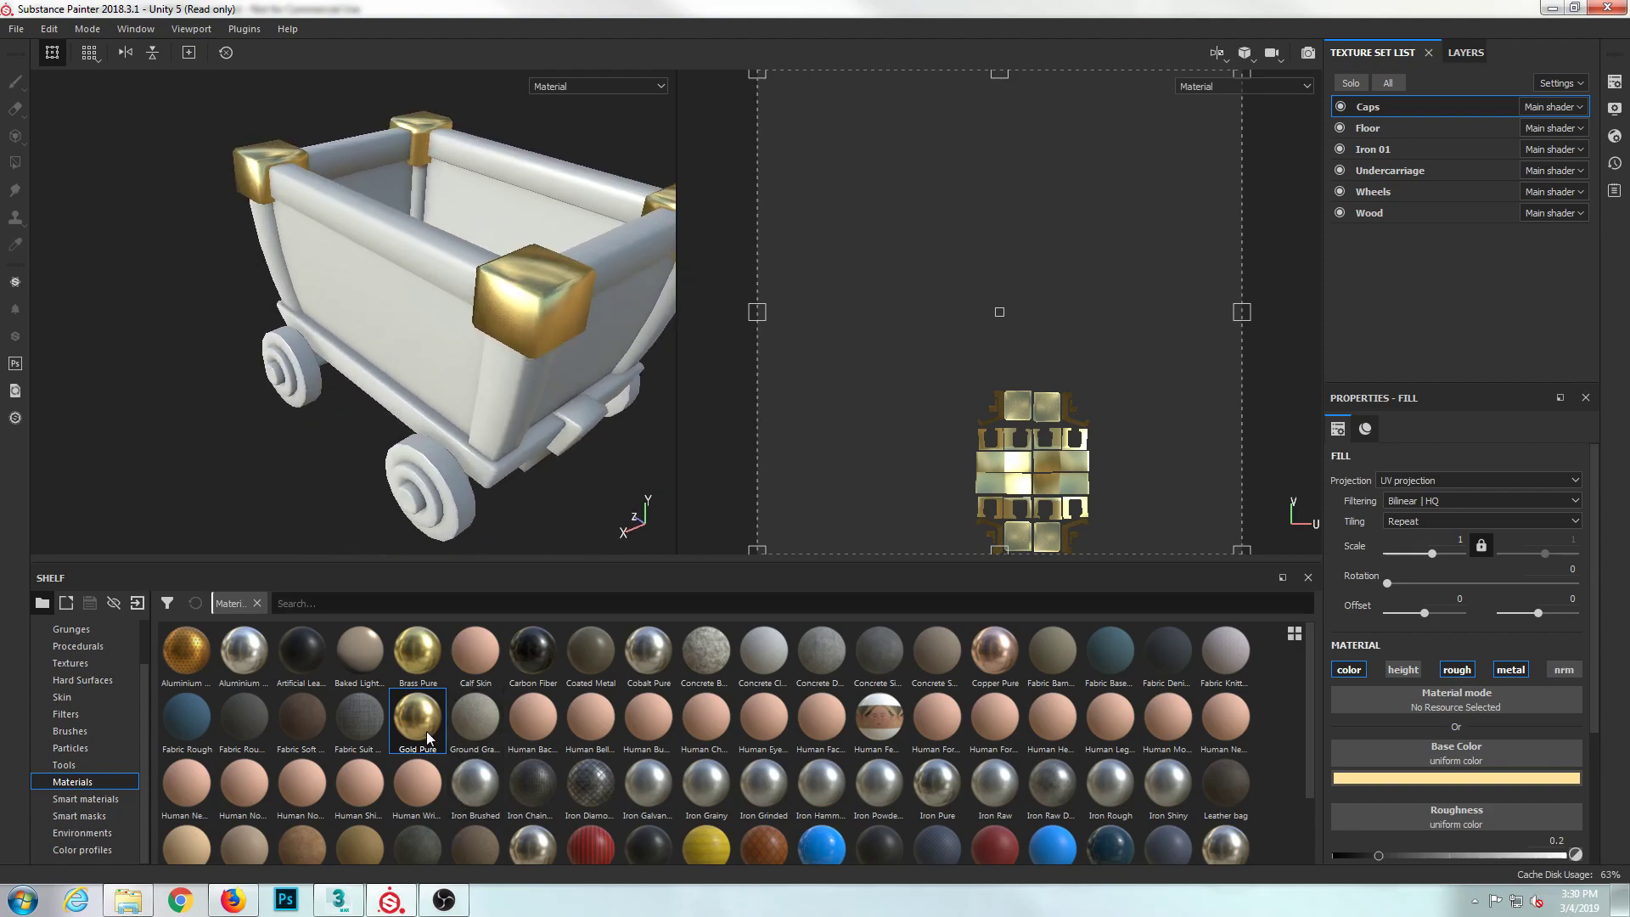
- Apply the Aluminium Insulator material to the cart's wheels
drag(186, 649, 552, 248)
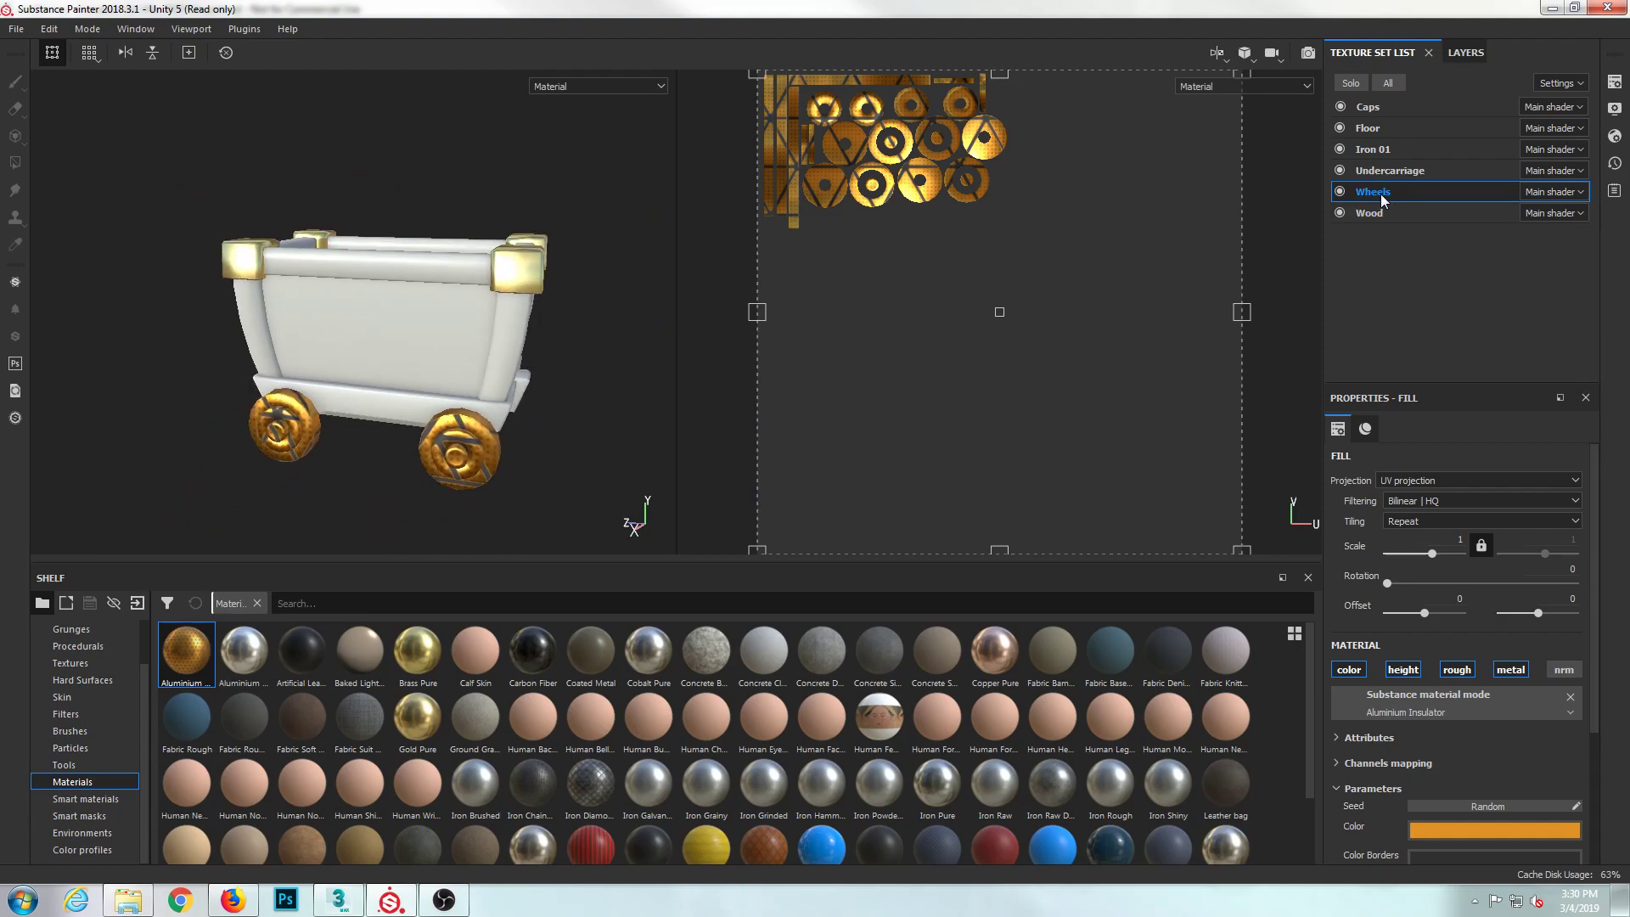
- Show the wheels' layer stack and shift the Aluminium Insulator fill's UV projection slightly, to an offset of about -0.002 and -0.018
click(1466, 53)
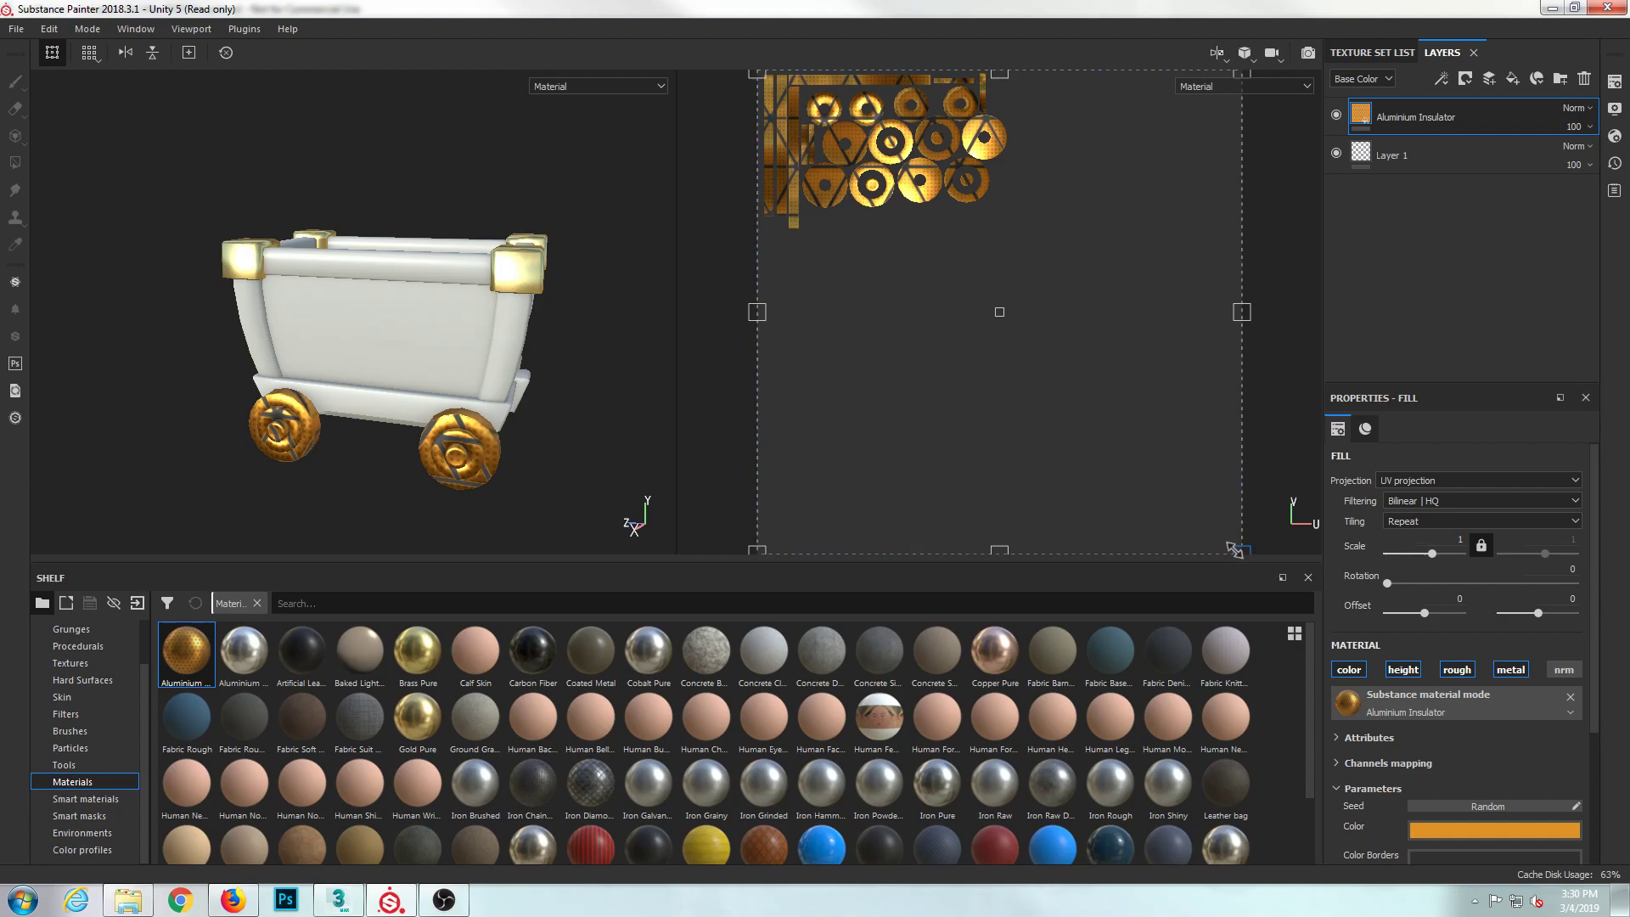
mouse_move(963, 248)
mouse_down()
mouse_move(960, 221)
mouse_move(965, 246)
mouse_up()
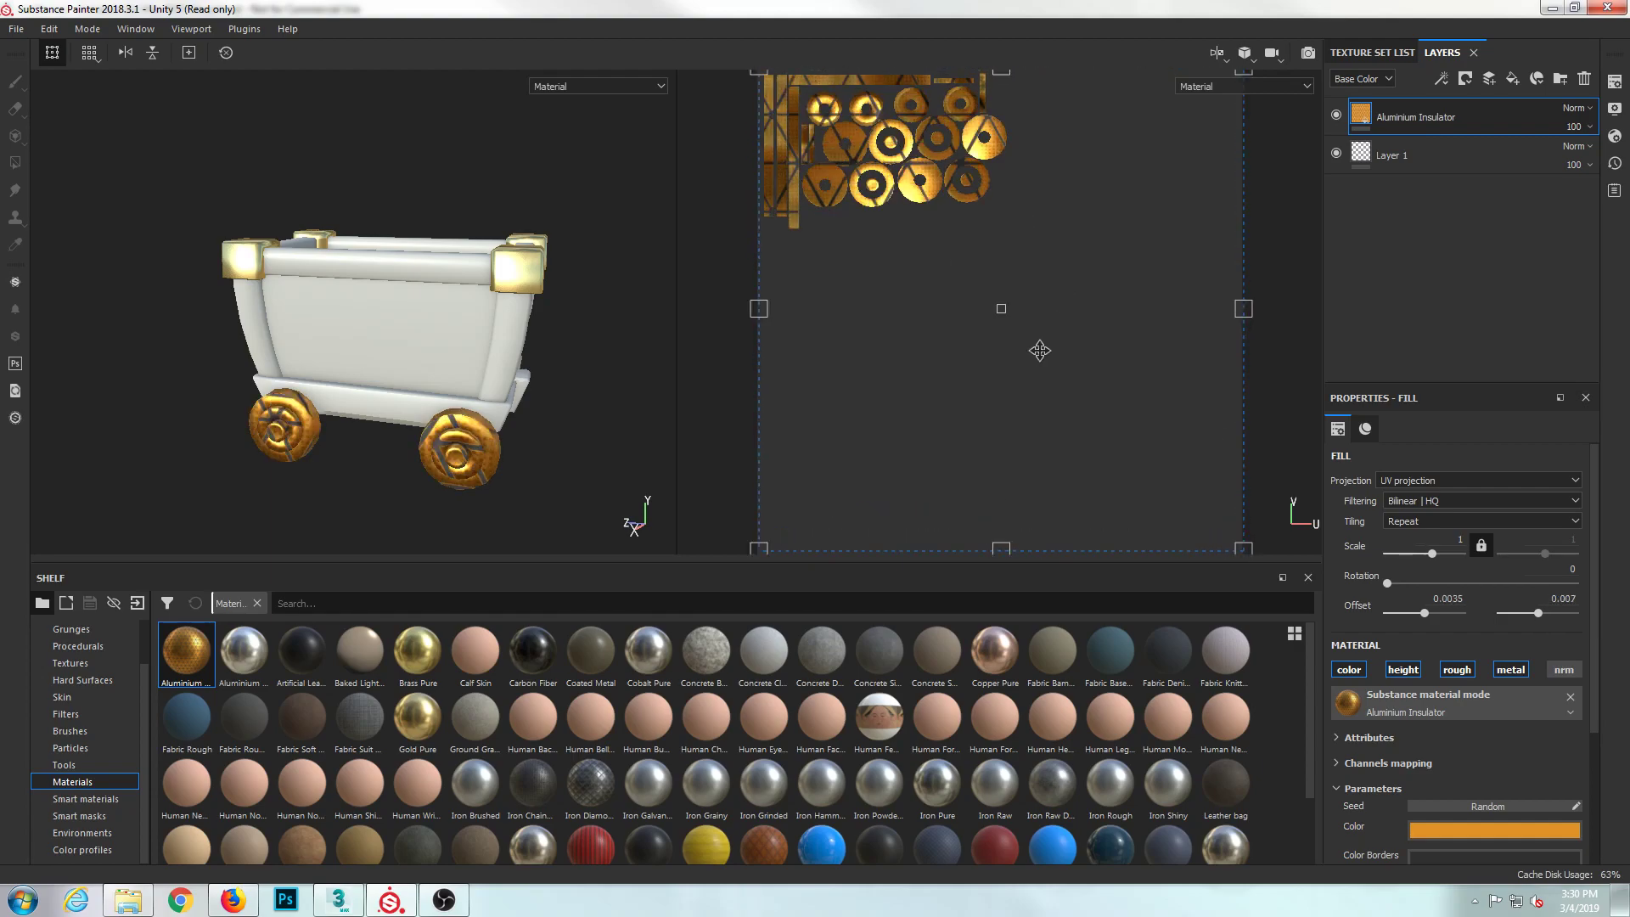
mouse_move(1047, 371)
mouse_down()
mouse_move(994, 345)
mouse_move(1048, 320)
mouse_move(1044, 373)
mouse_up()
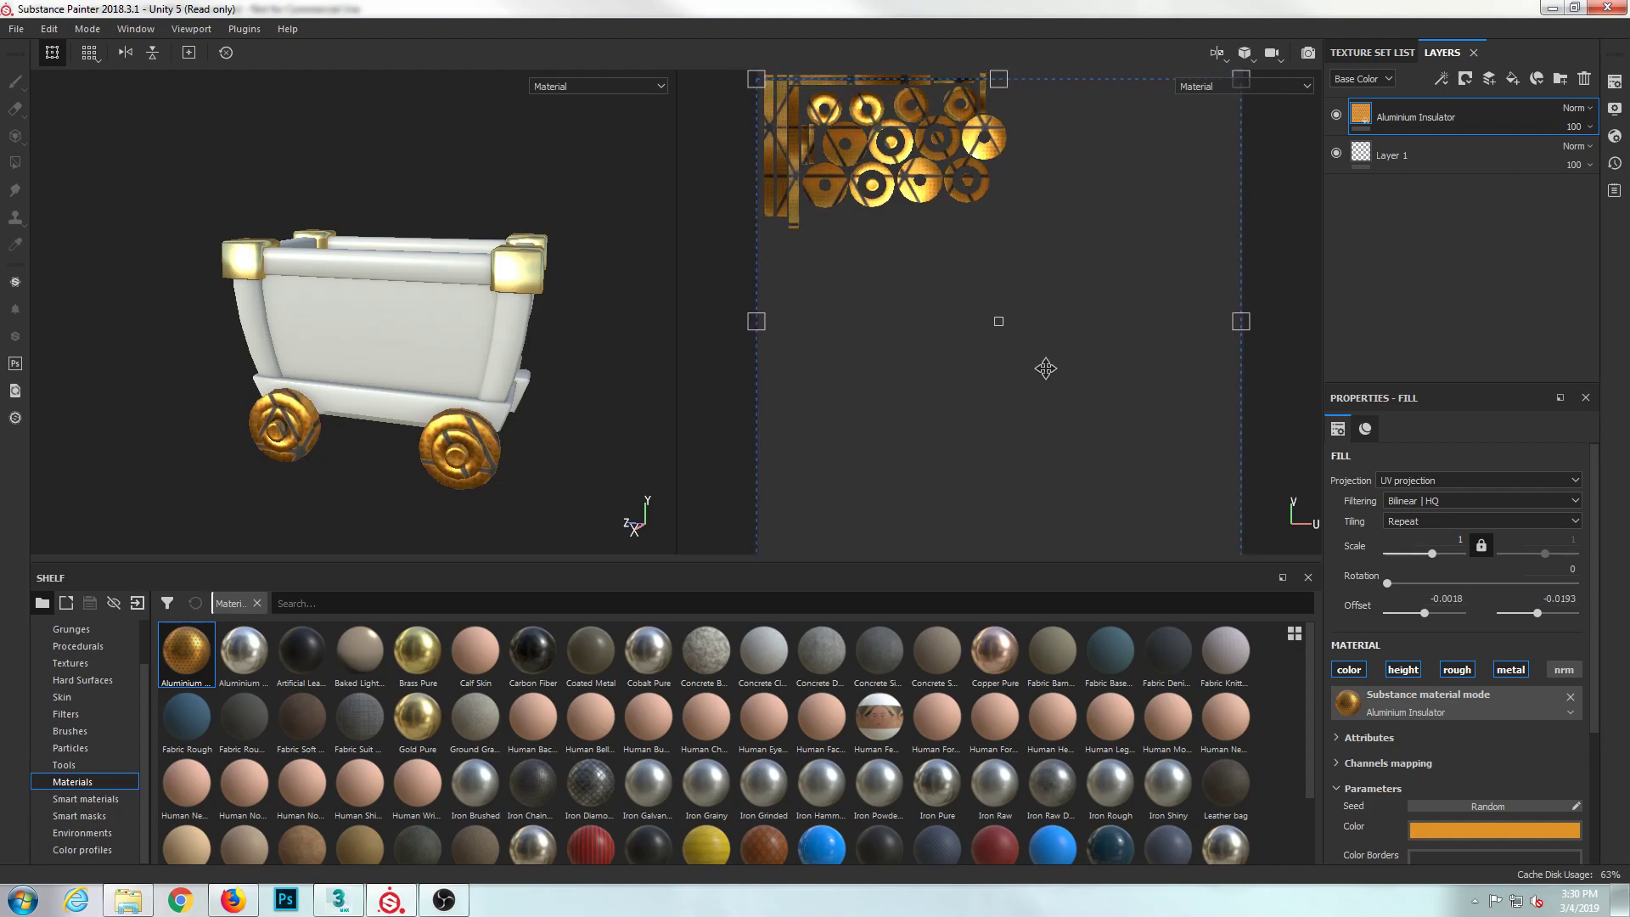
scroll(1046, 371, up, 2)
scroll(1047, 368, down, 3)
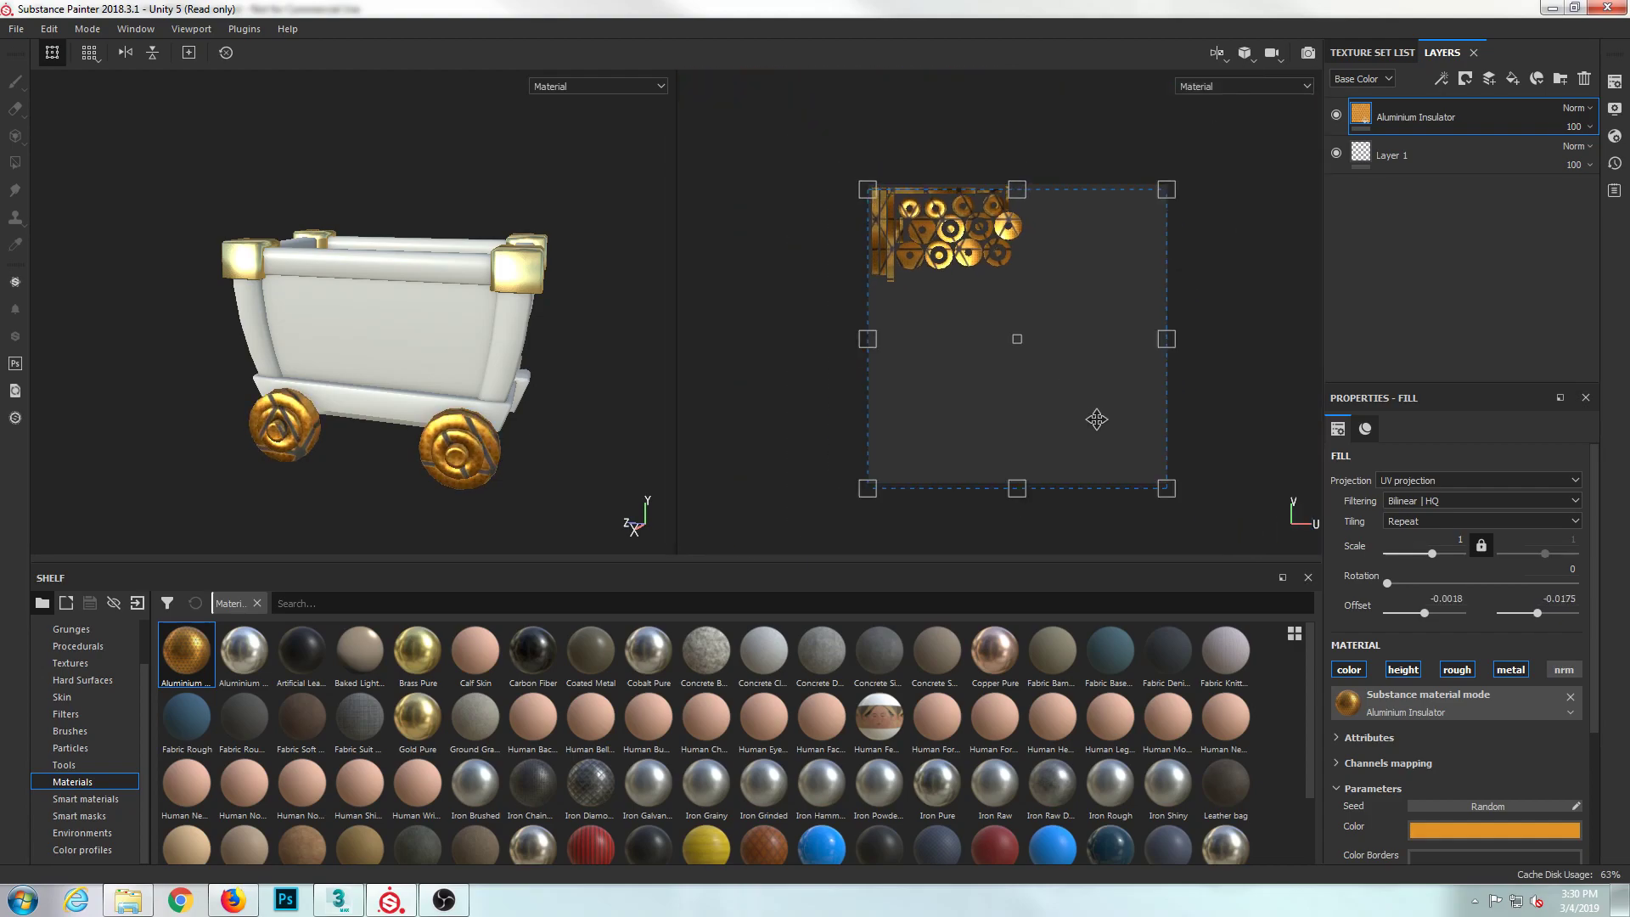
drag(1096, 410, 1095, 410)
- Shrink the Aluminium Insulator projection over the wheel UV islands to a scale of about 2.93 by 3.18
drag(1156, 481, 1108, 367)
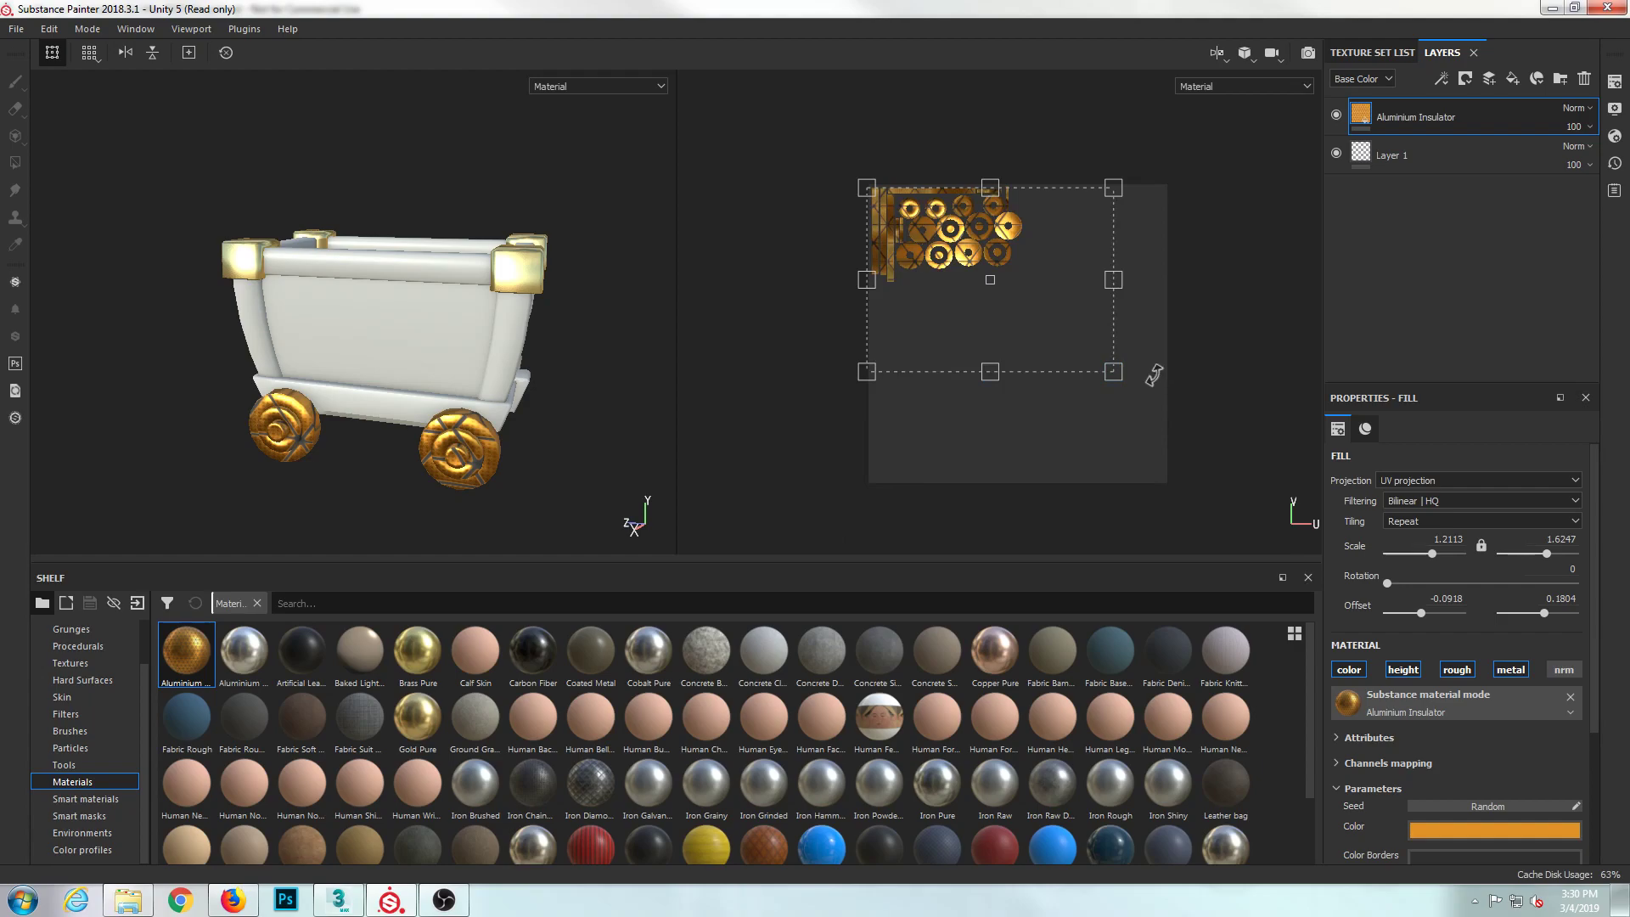
drag(1113, 371, 1003, 231)
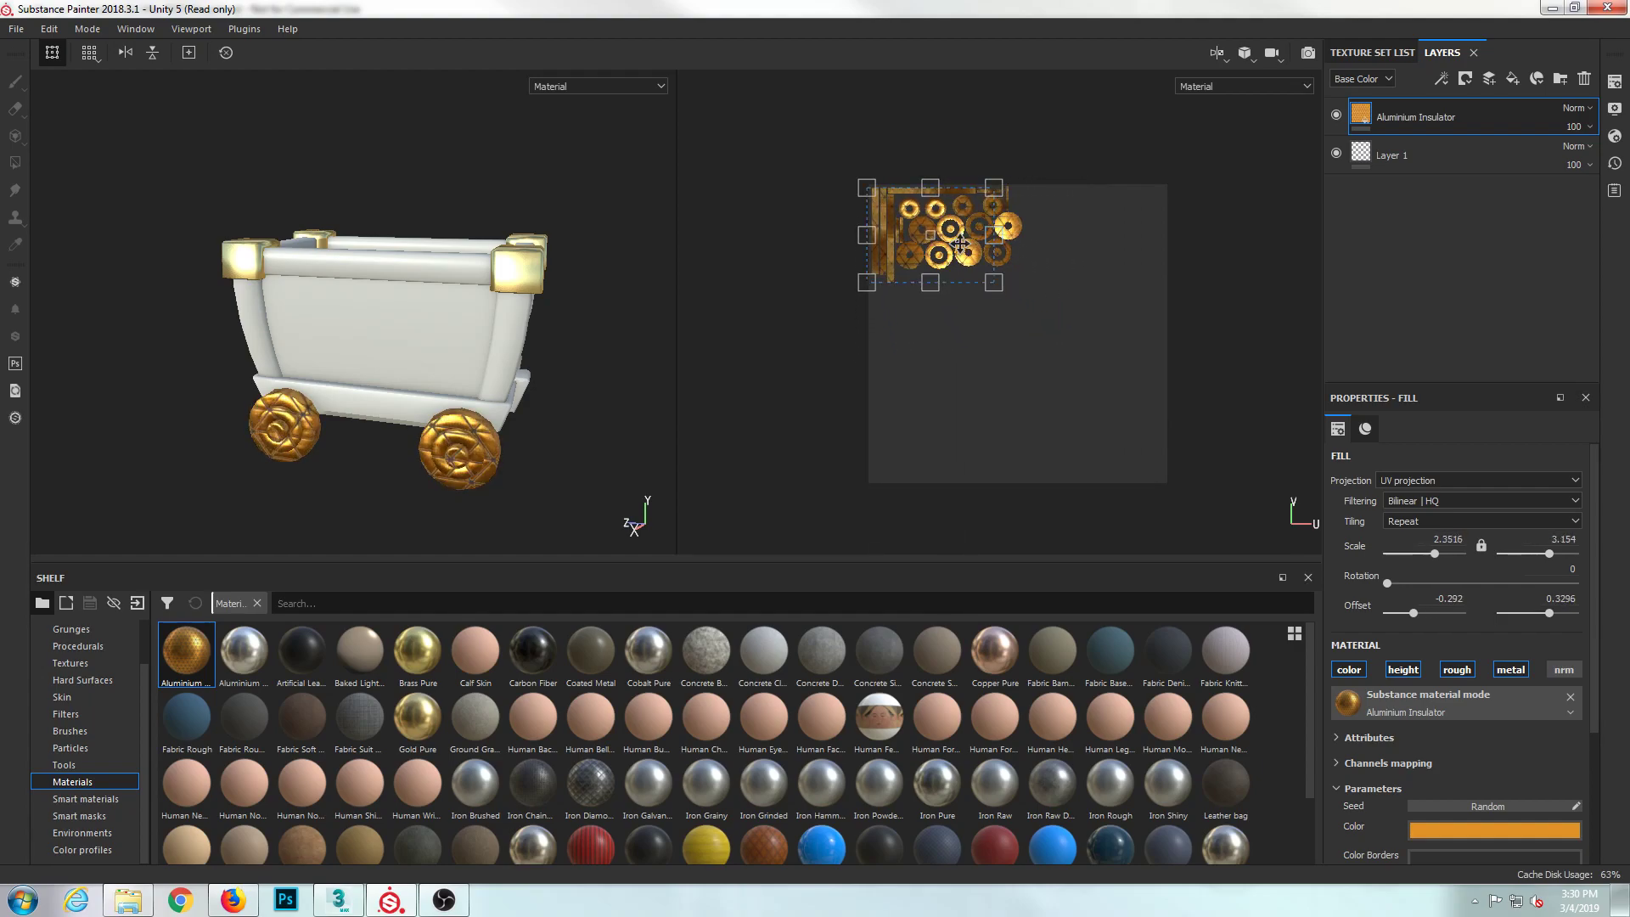
drag(997, 248, 1001, 288)
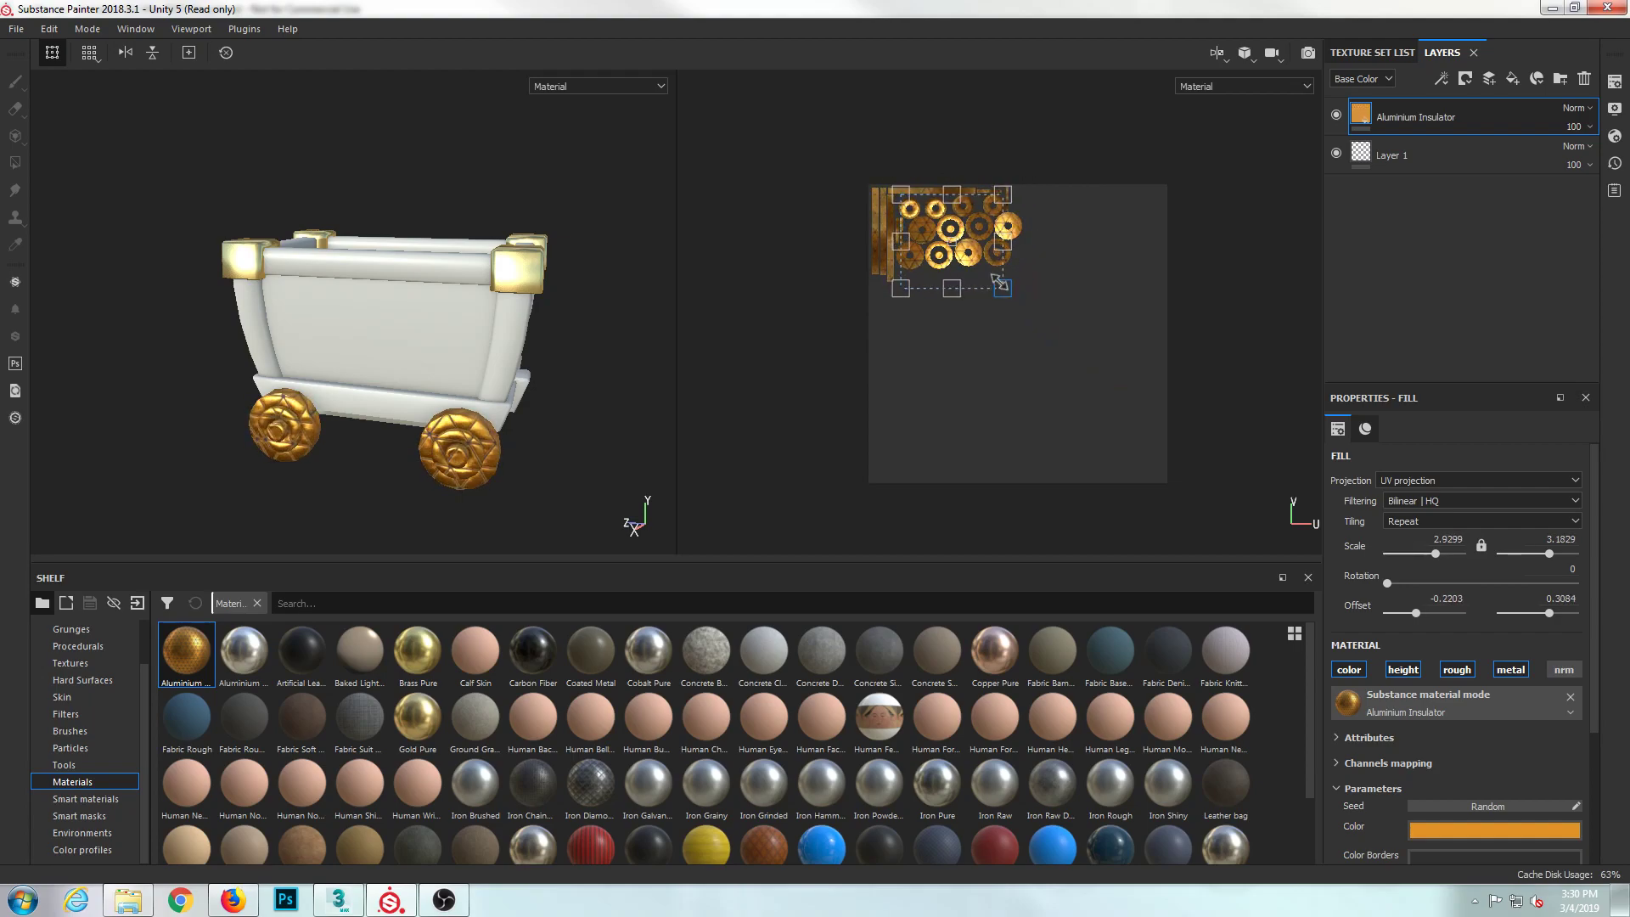
- Reposition and narrow the Aluminium Insulator projection over the wheel islands, to a horizontal scale of about 3.29 and offset of about -0.20 and 0.31
scroll(990, 252, up, 5)
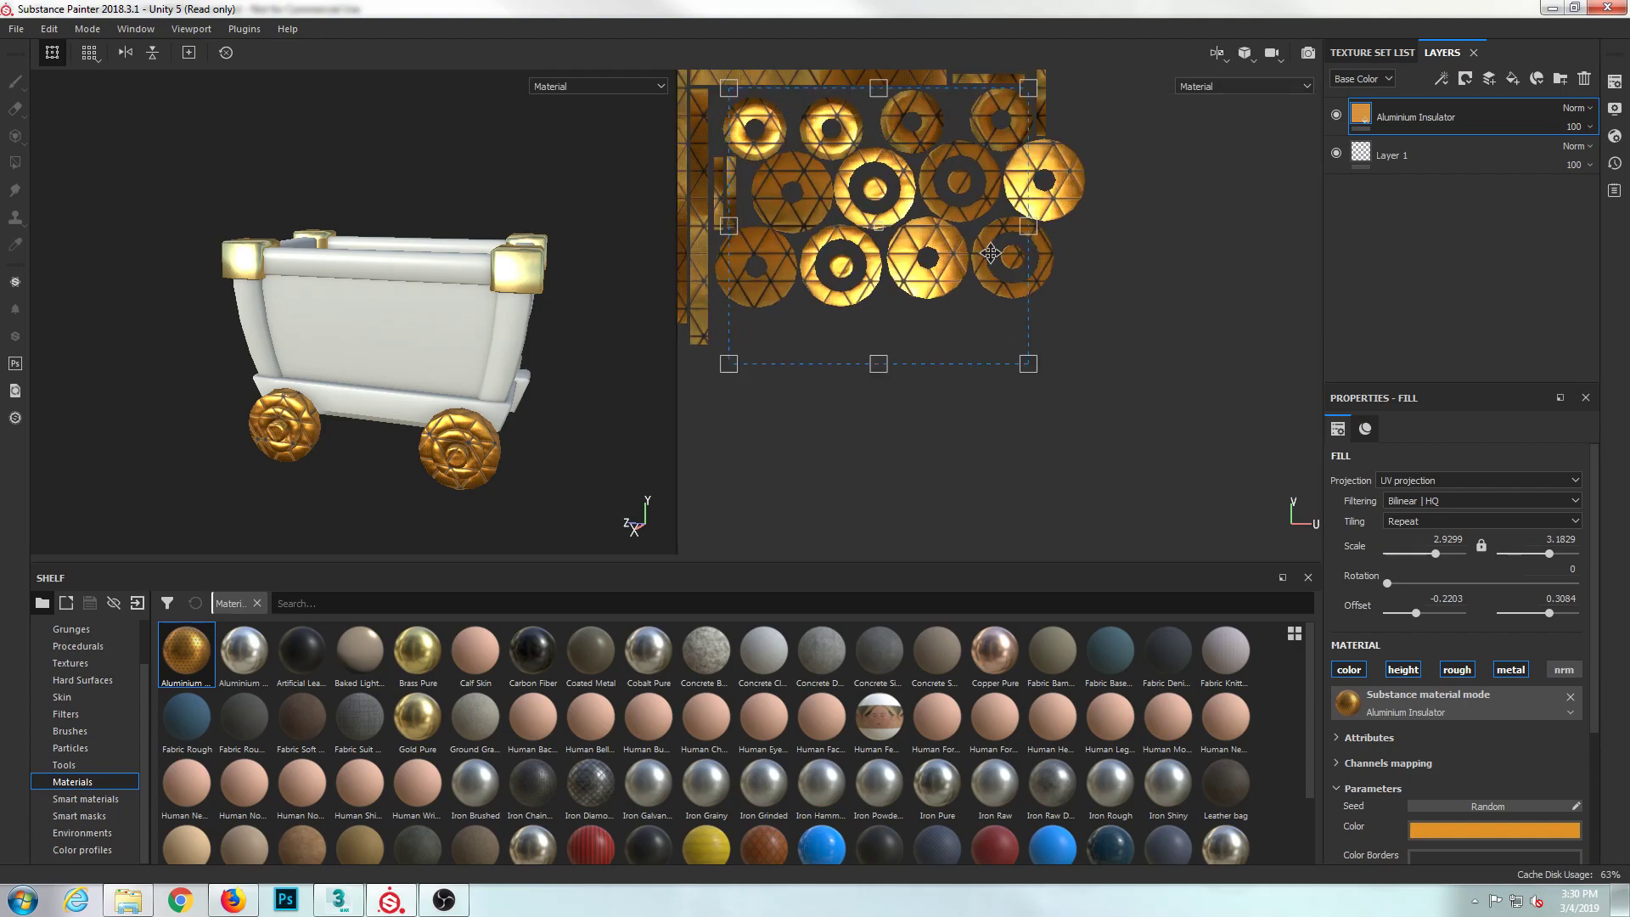
drag(917, 262, 954, 264)
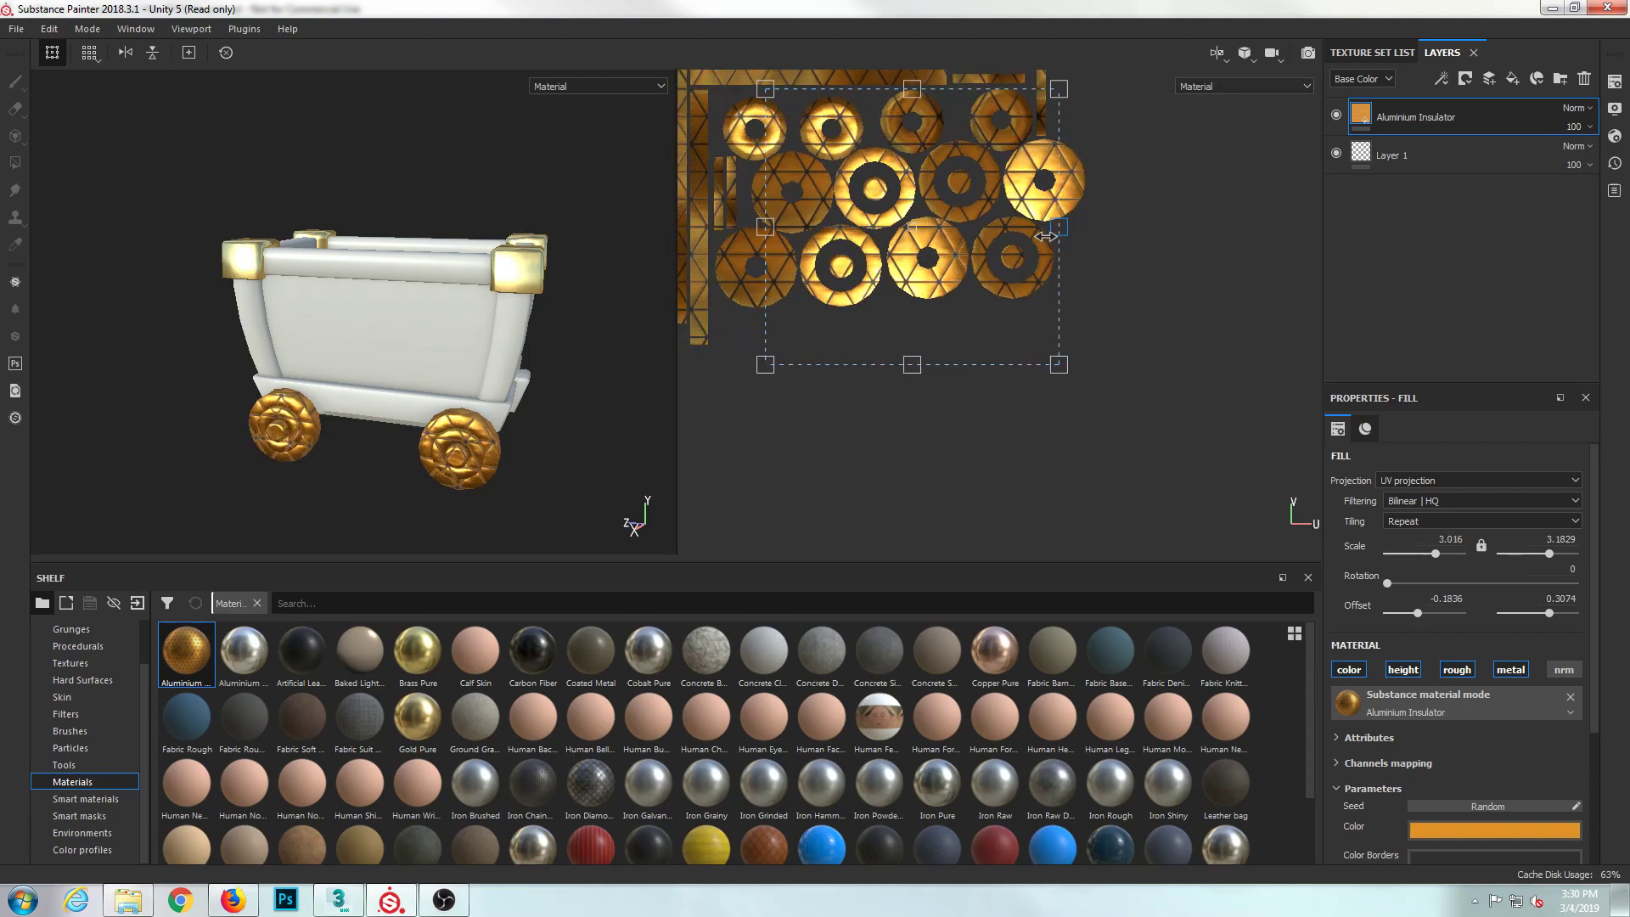
drag(1062, 235, 1033, 235)
scroll(923, 254, up, 1)
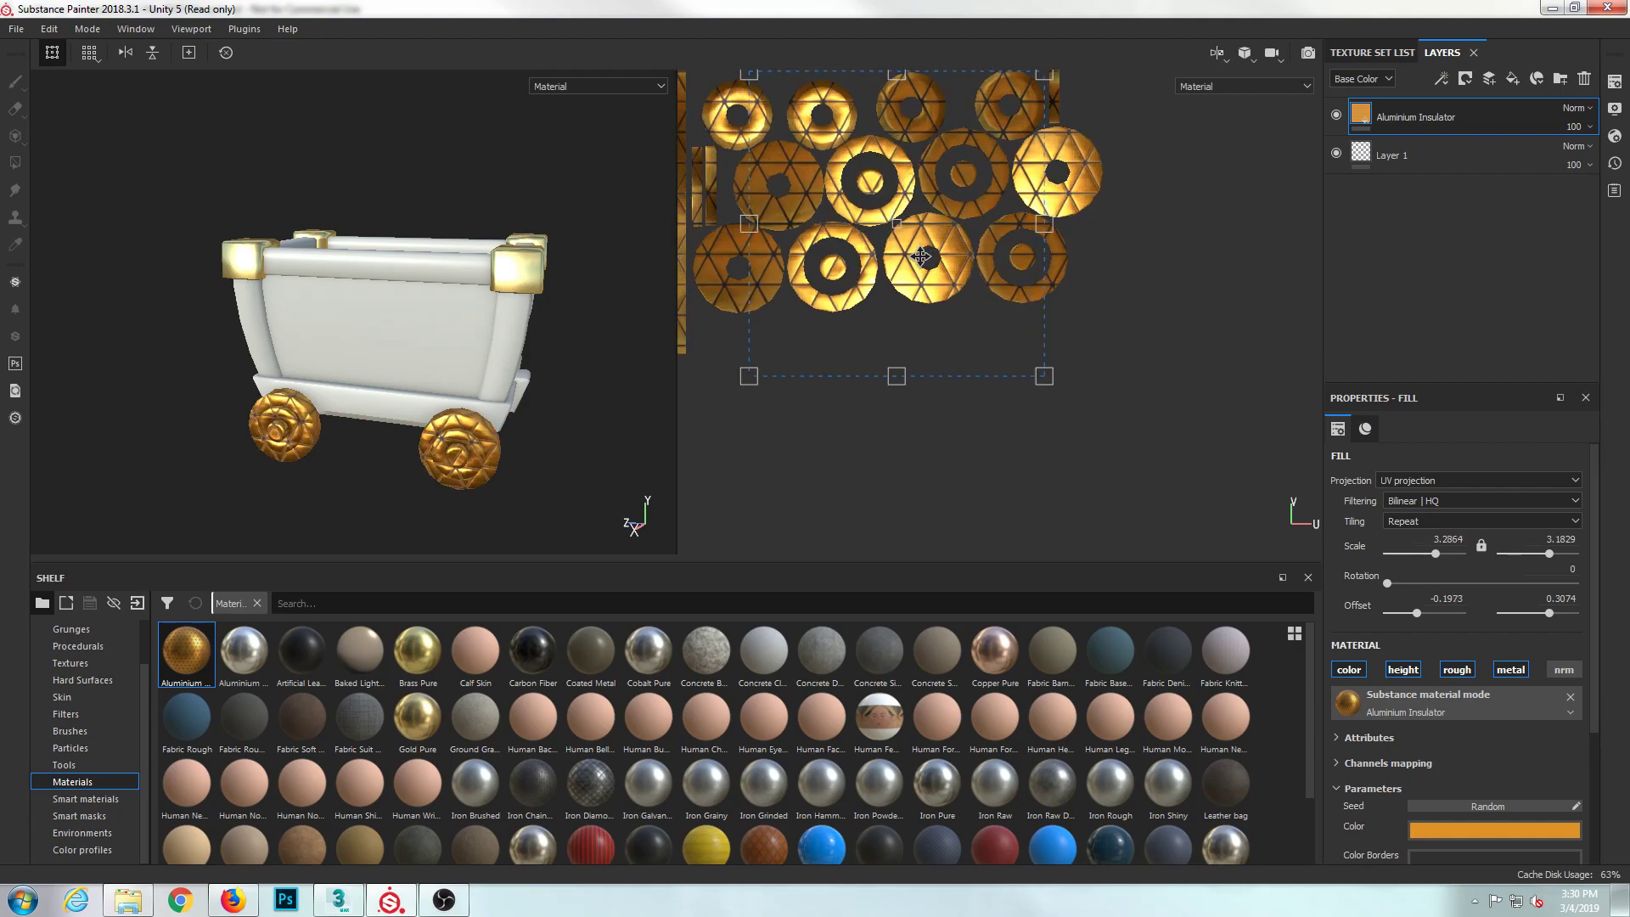
scroll(921, 257, down, 2)
alt+drag(417, 383, 462, 329)
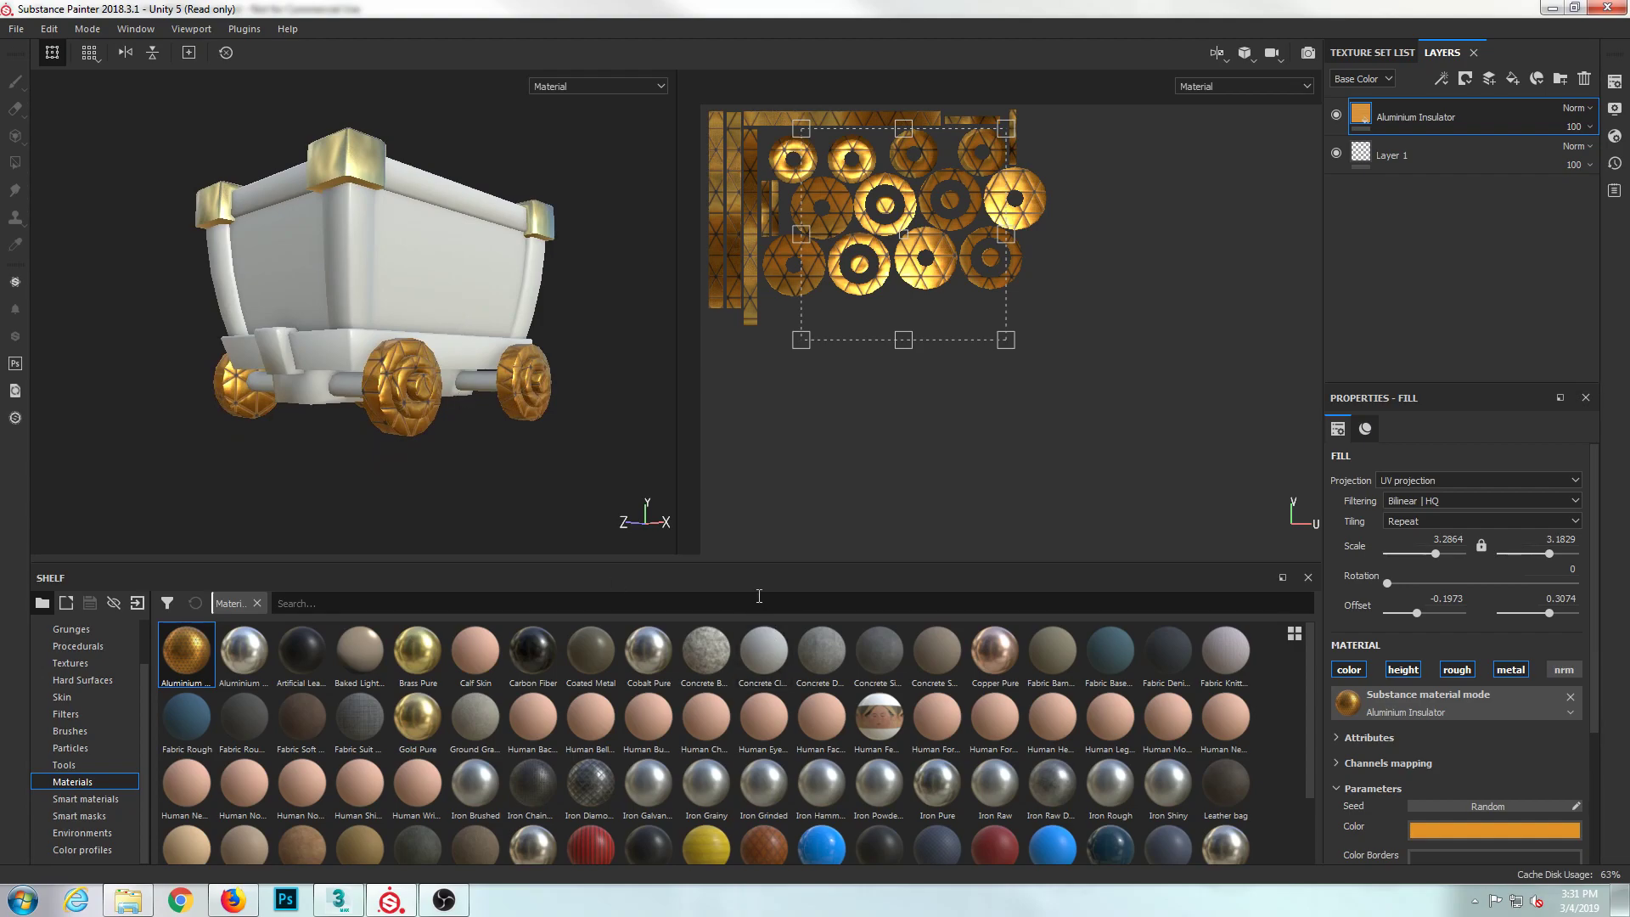
- List the smart materials in an enlarged shelf and undo the last change on the cart's corner caps
scroll(630, 737, down, 2)
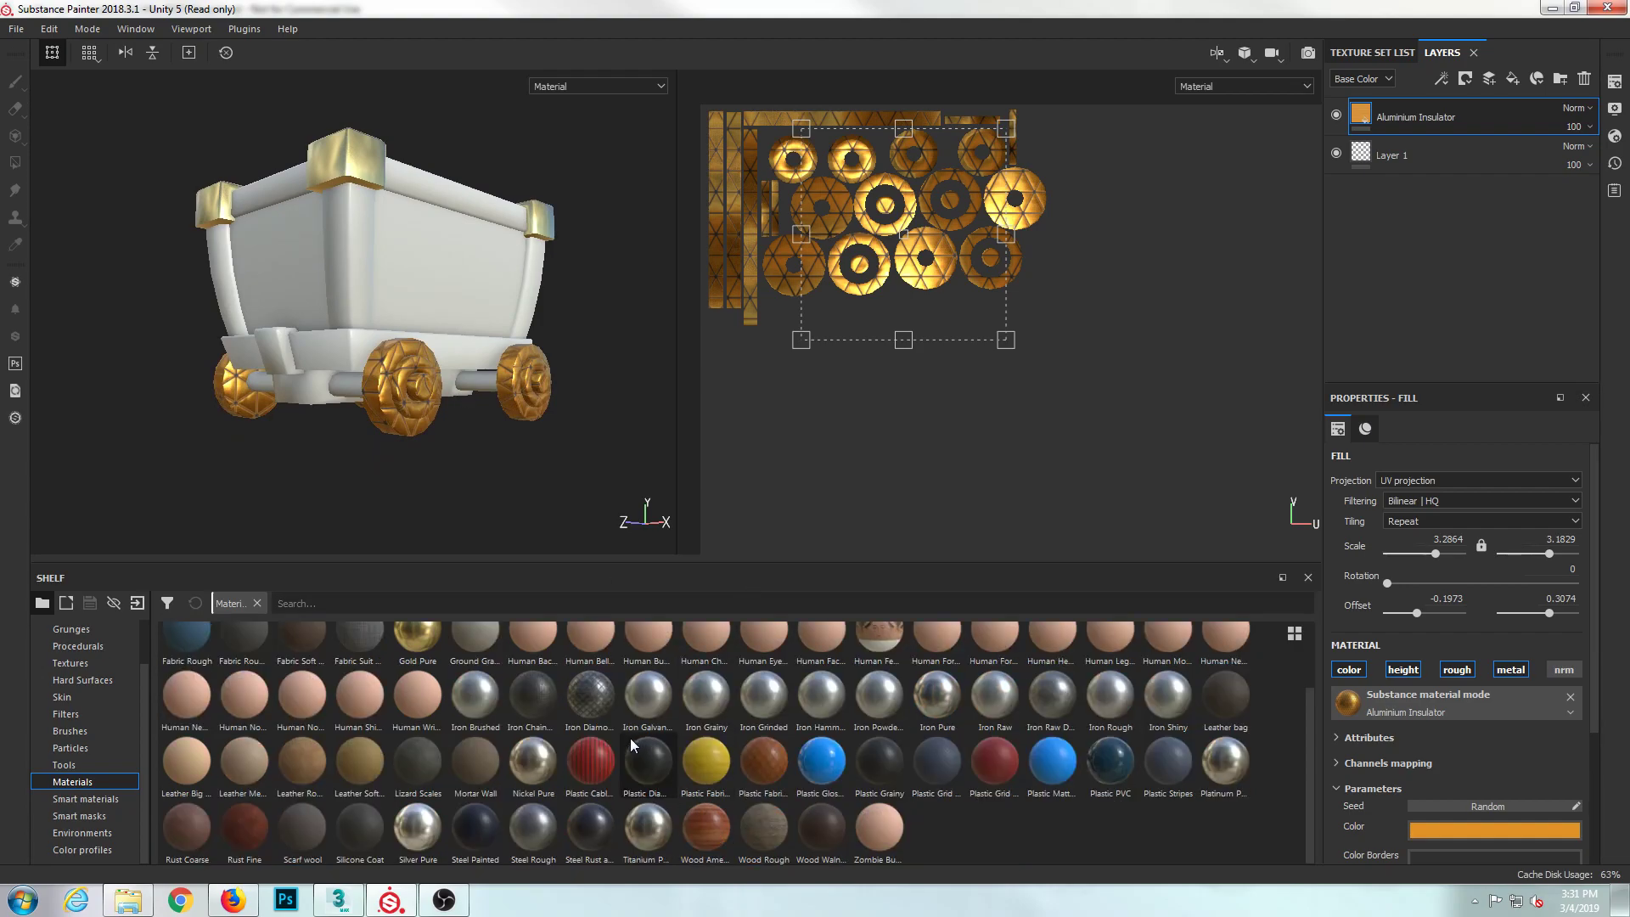
click(86, 802)
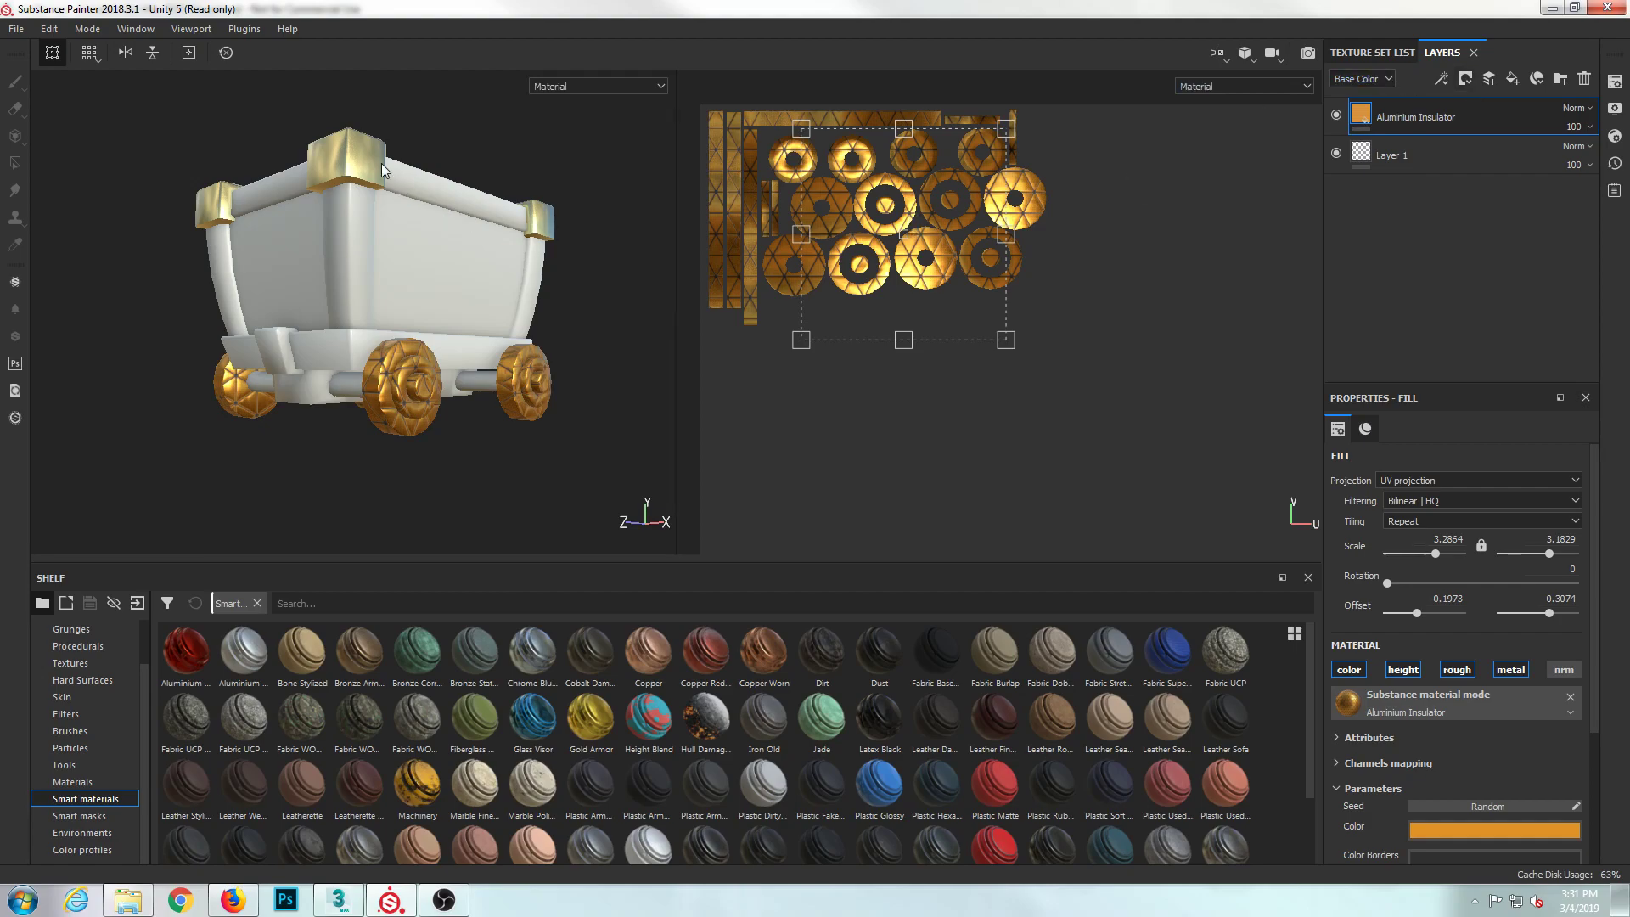
key(ctrl+z)
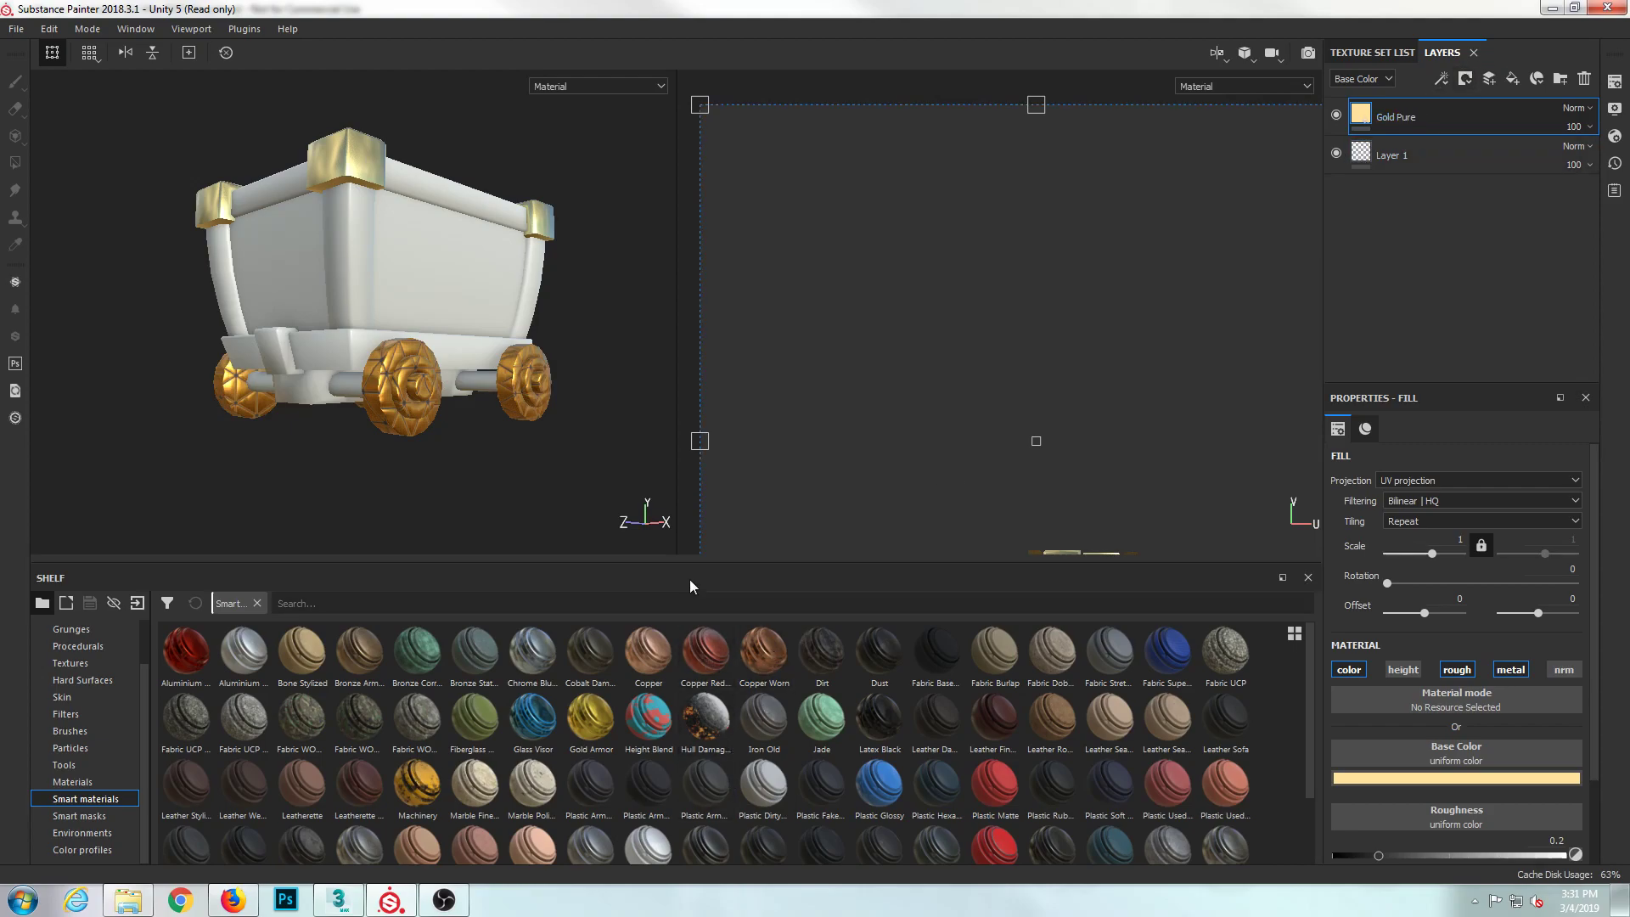
drag(695, 562, 695, 537)
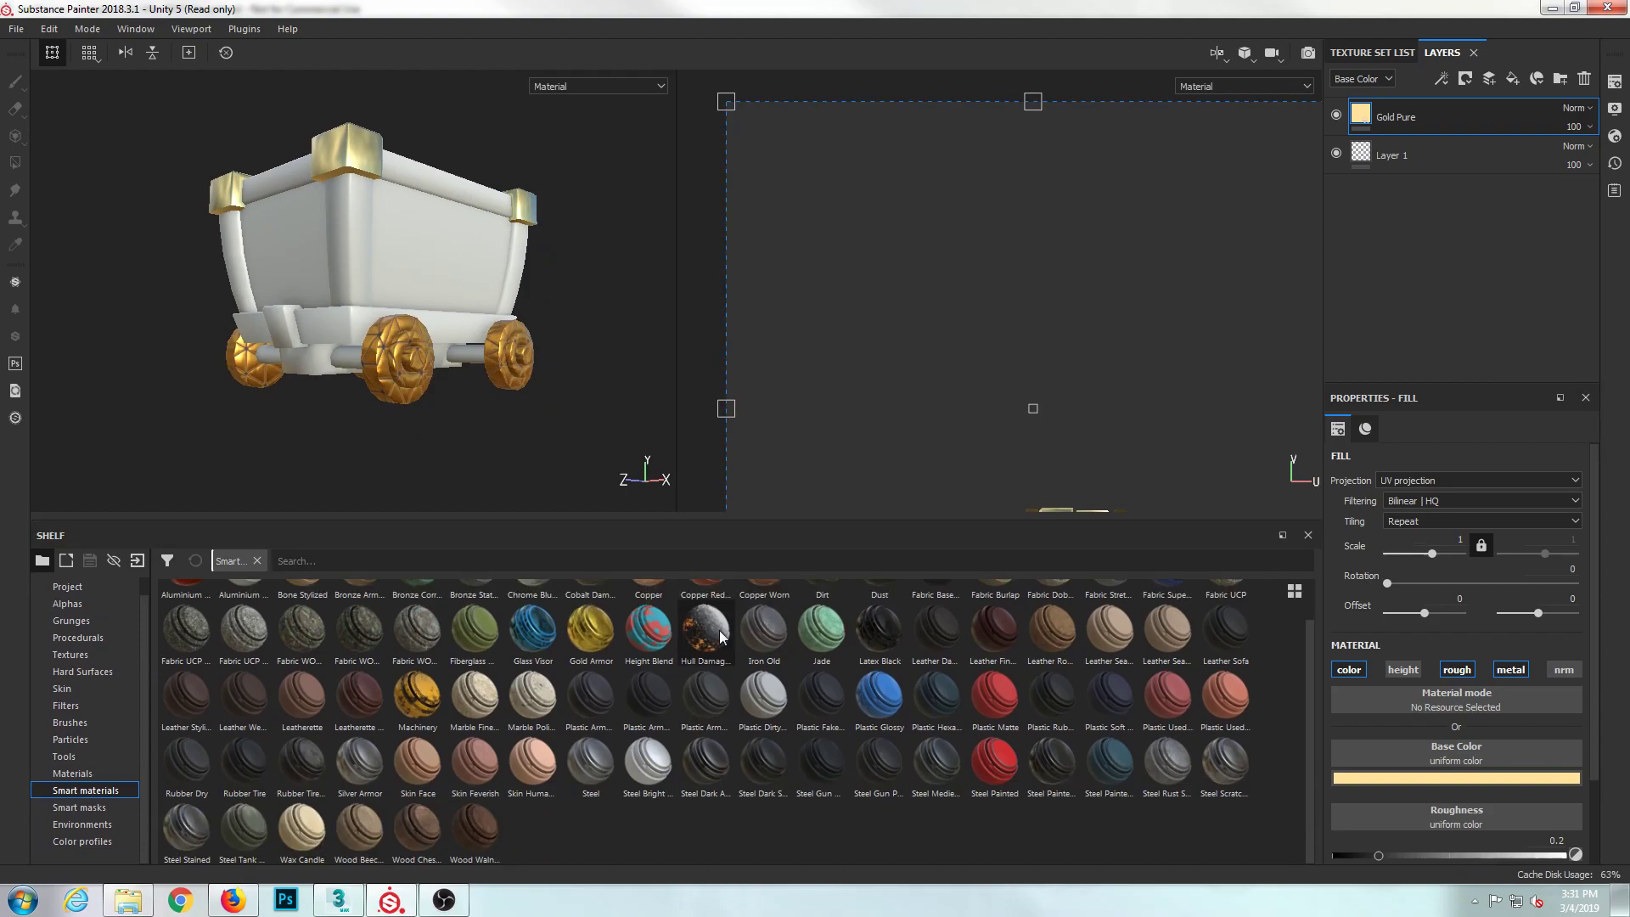
- Try the Hull Damage smart material on the cart's side panels, view it from above and delete its layer group
drag(703, 643, 440, 277)
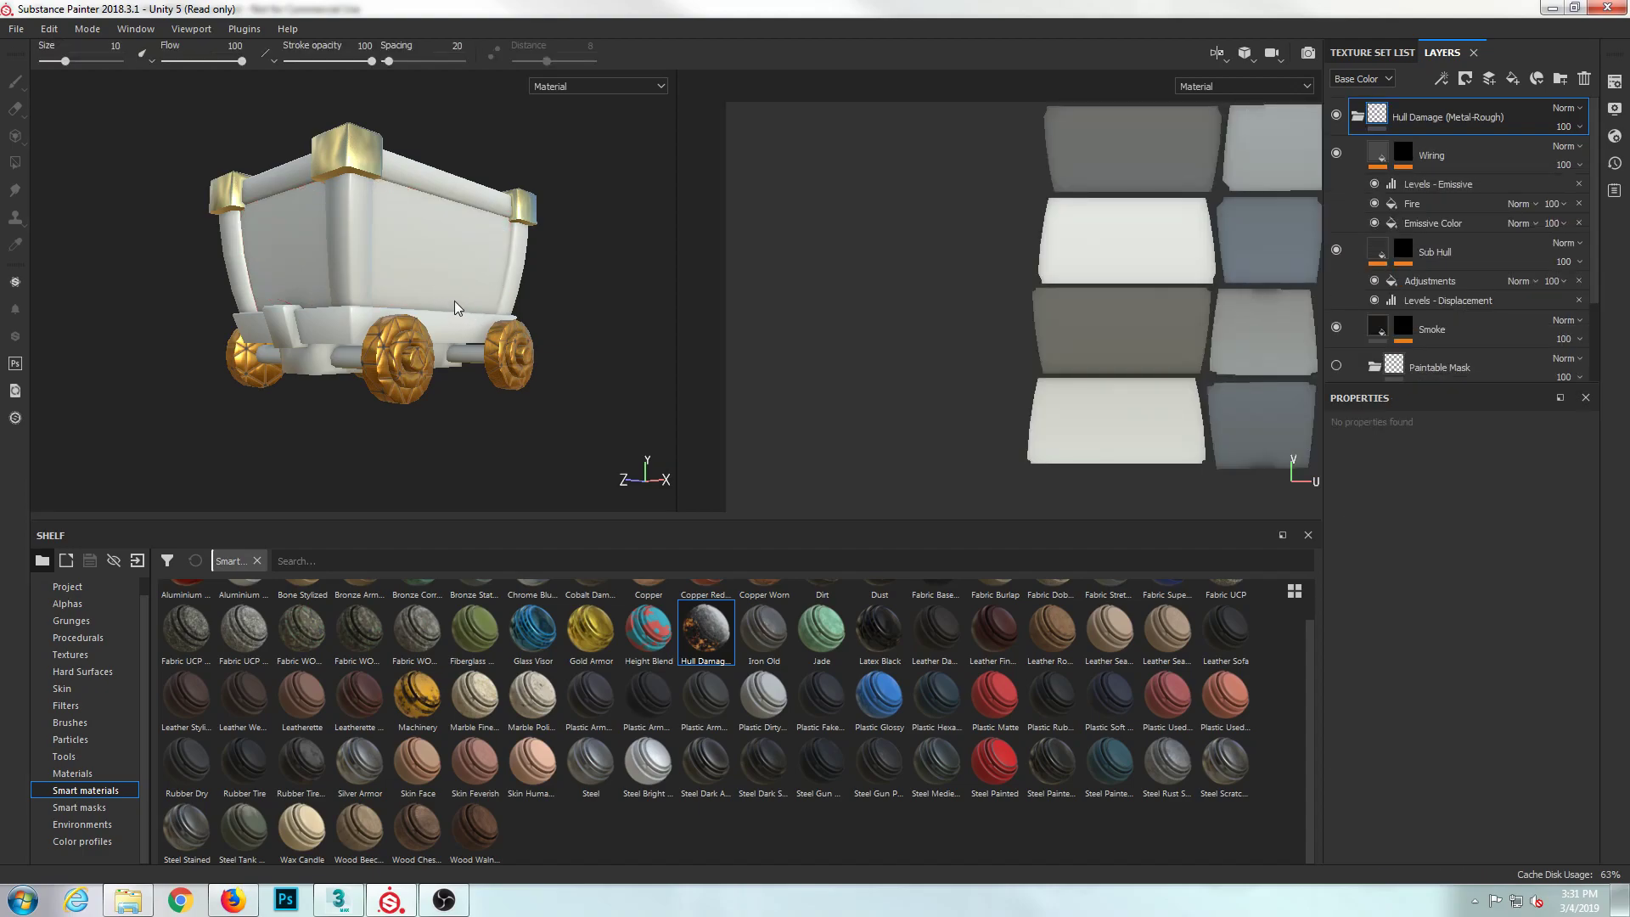
alt+drag(430, 291, 494, 291)
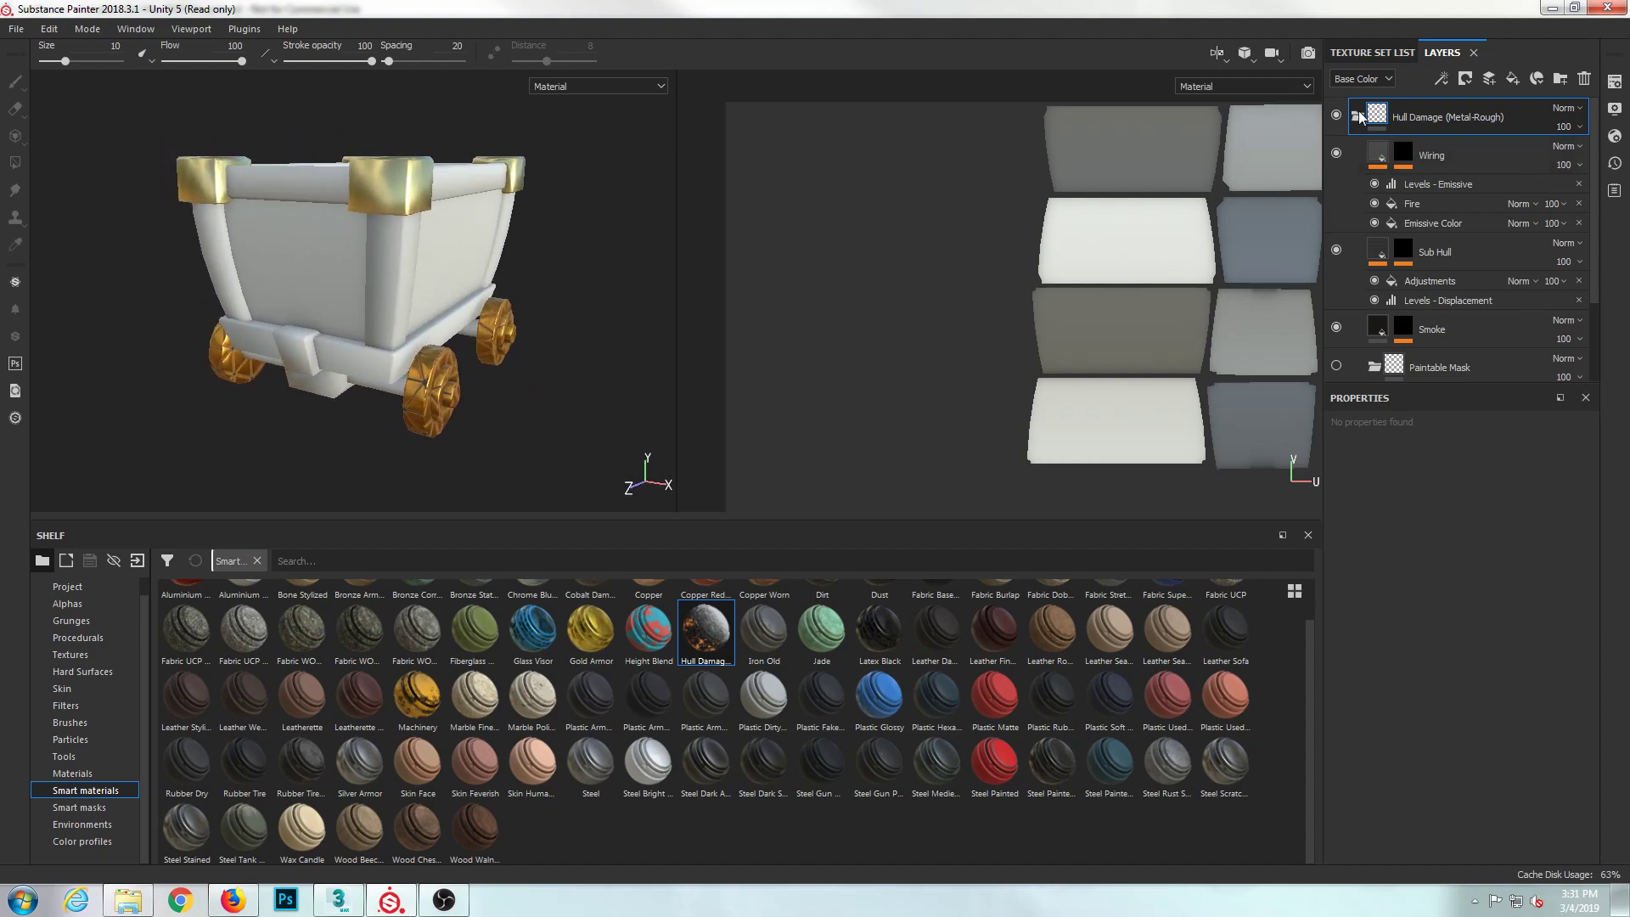
mouse_move(406, 247)
alt+mouse_down()
mouse_move(455, 320)
mouse_move(416, 274)
alt+mouse_up()
alt+right_drag(1037, 253, 1048, 216)
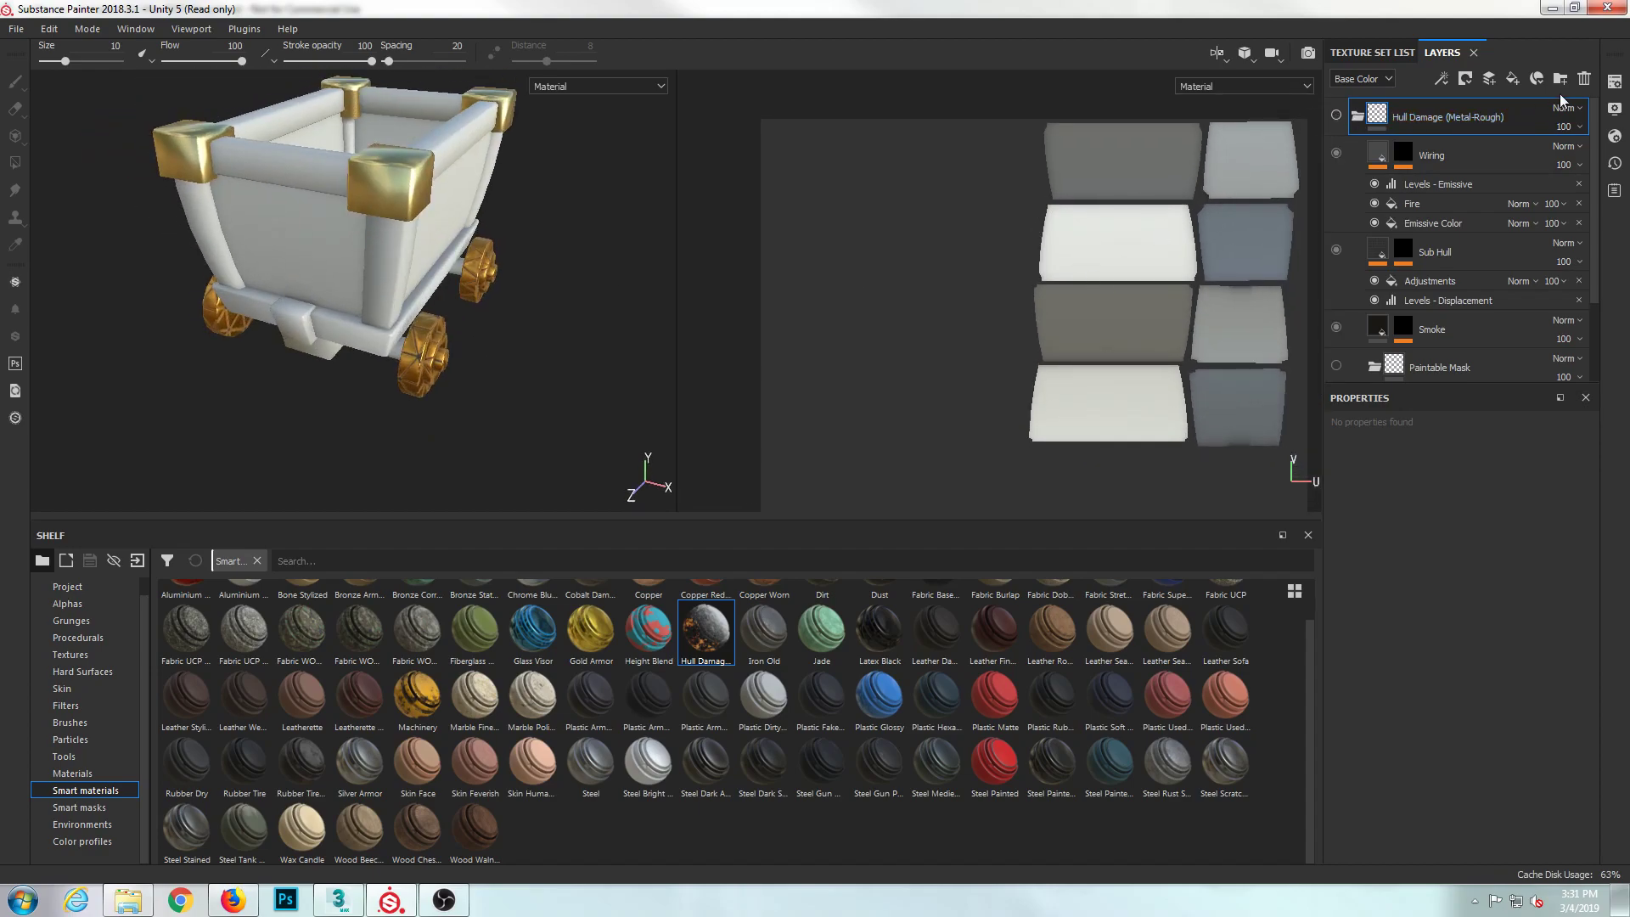
click(1584, 79)
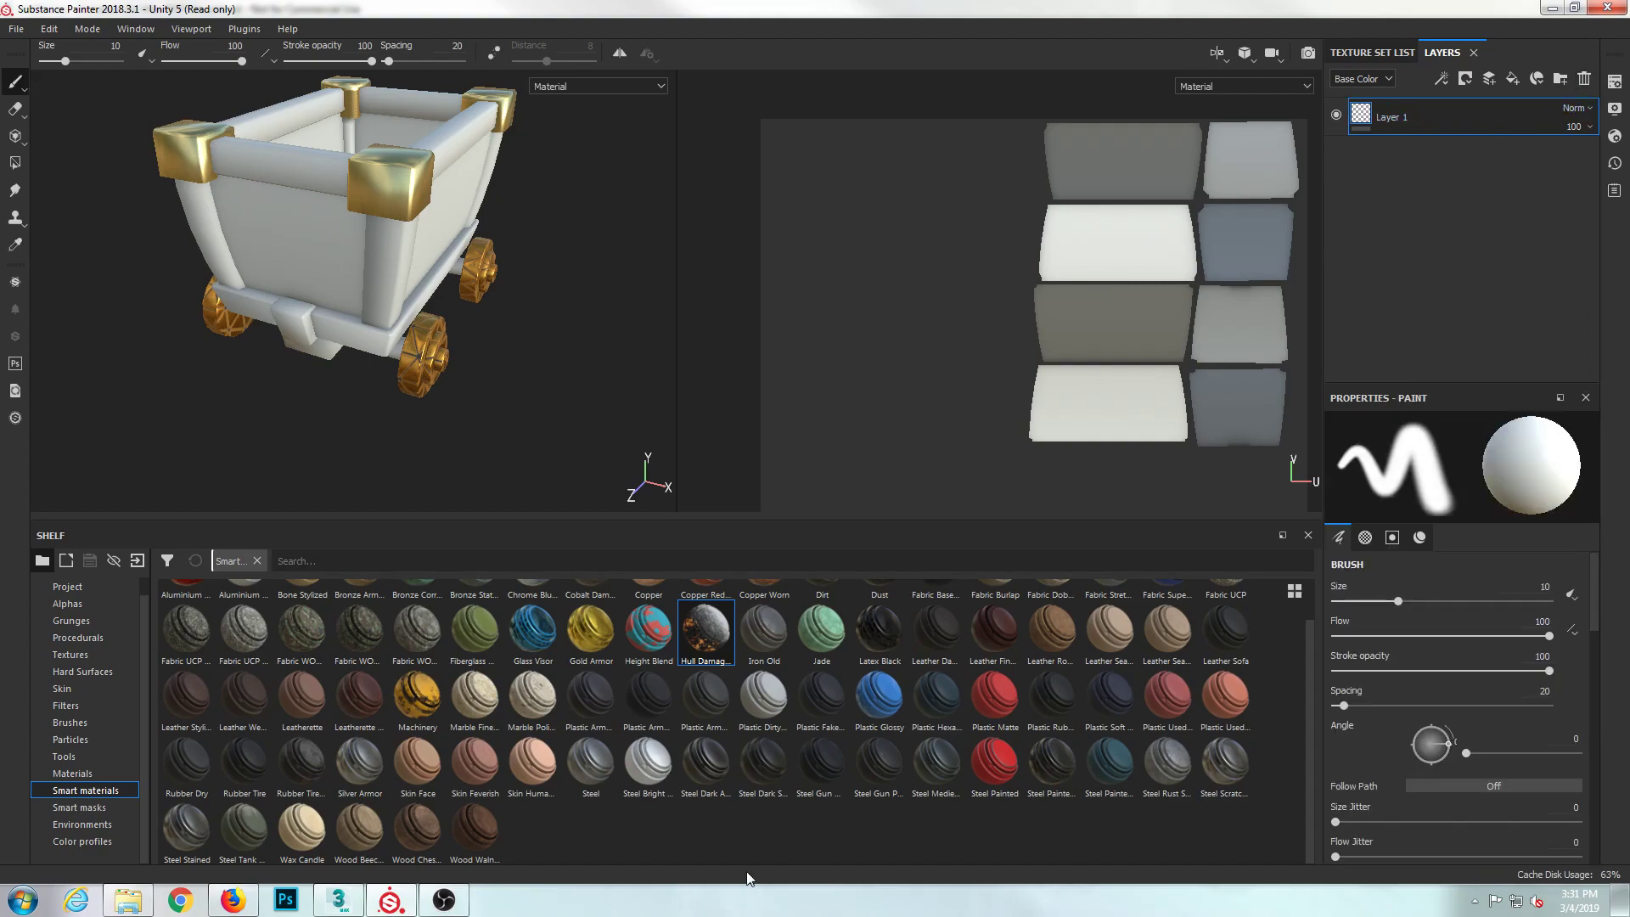
- Apply the Steel smart material to the cart's side panels and view them up close
drag(582, 773, 321, 272)
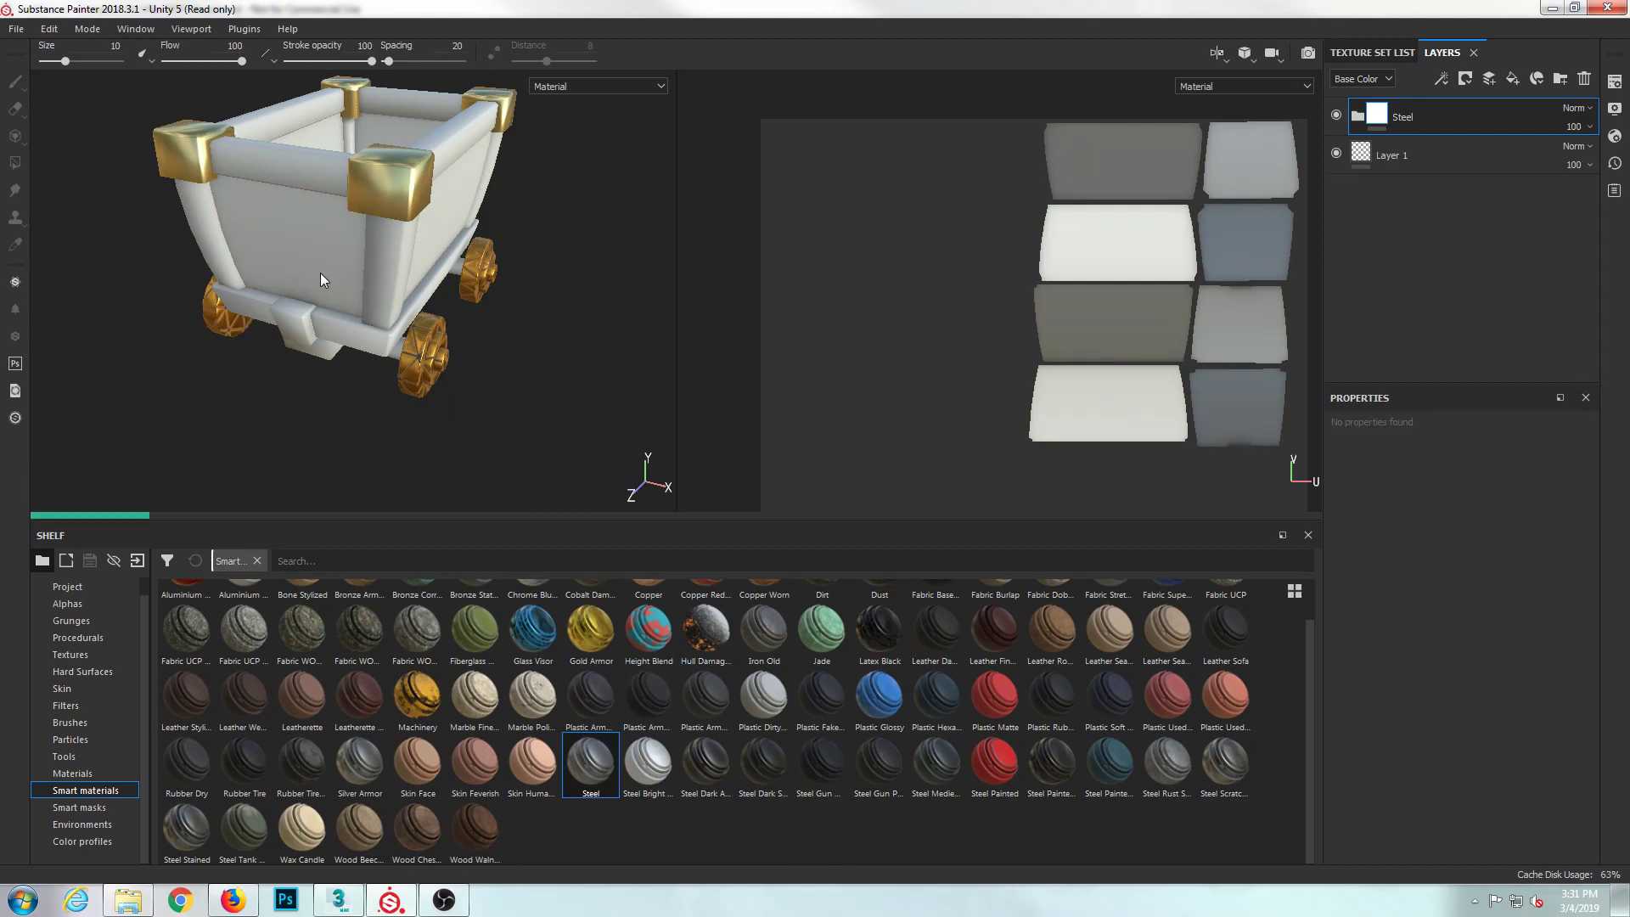
alt+drag(296, 324, 459, 314)
alt+drag(332, 288, 595, 280)
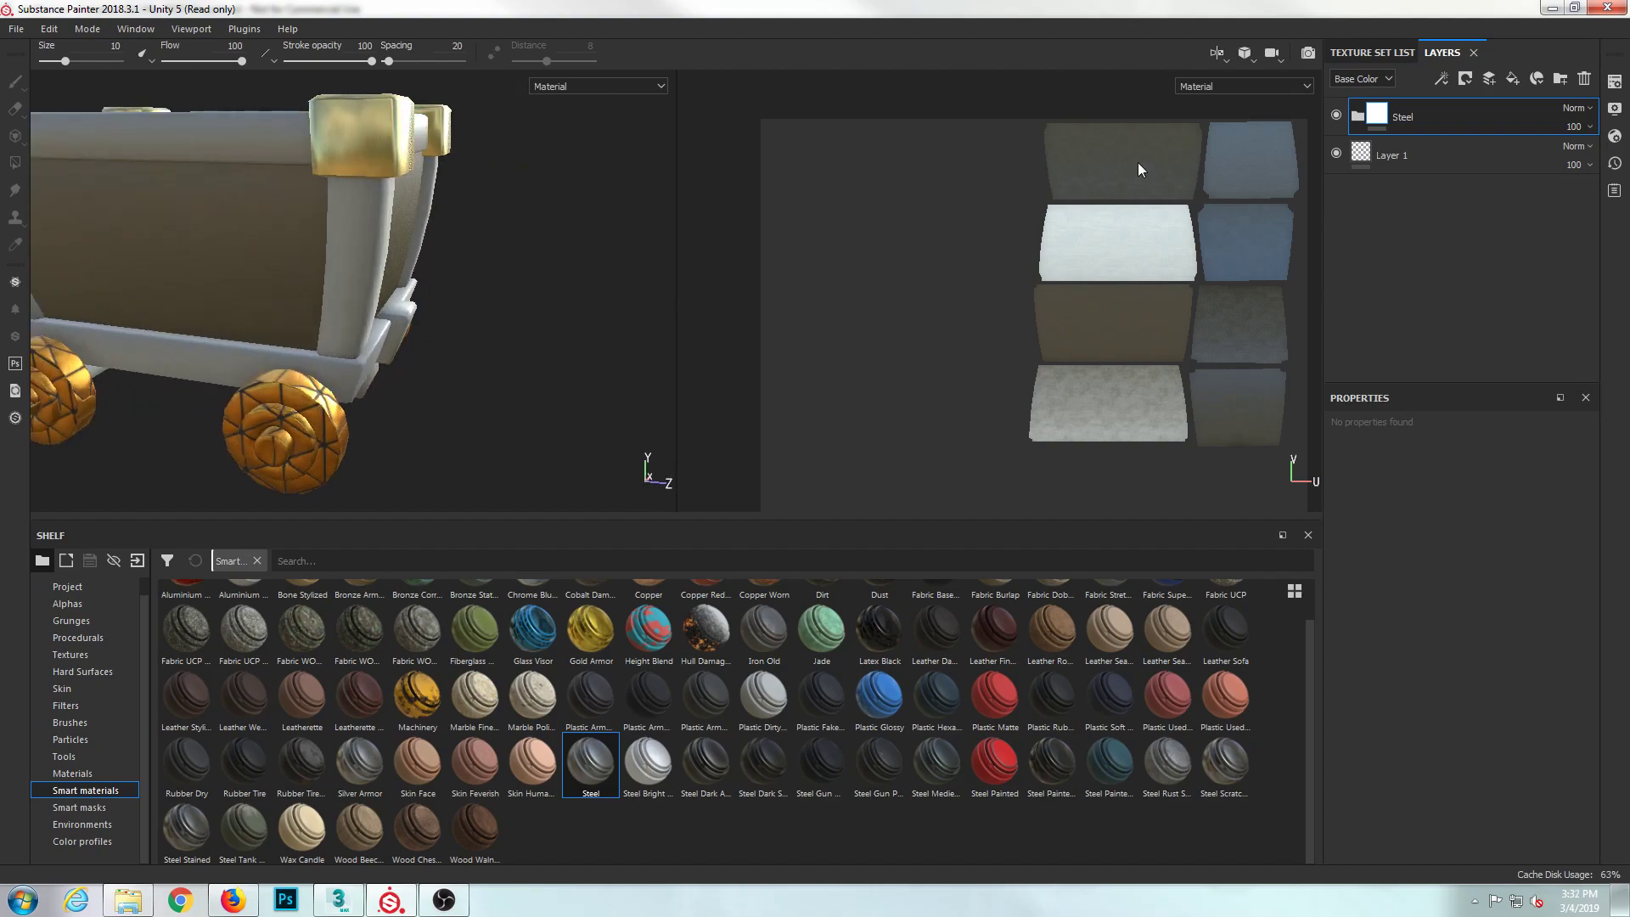
- Expand the Steel layer group and examine the Edges layer's mask and Mask Editor generator against the cart's side panel
click(1358, 121)
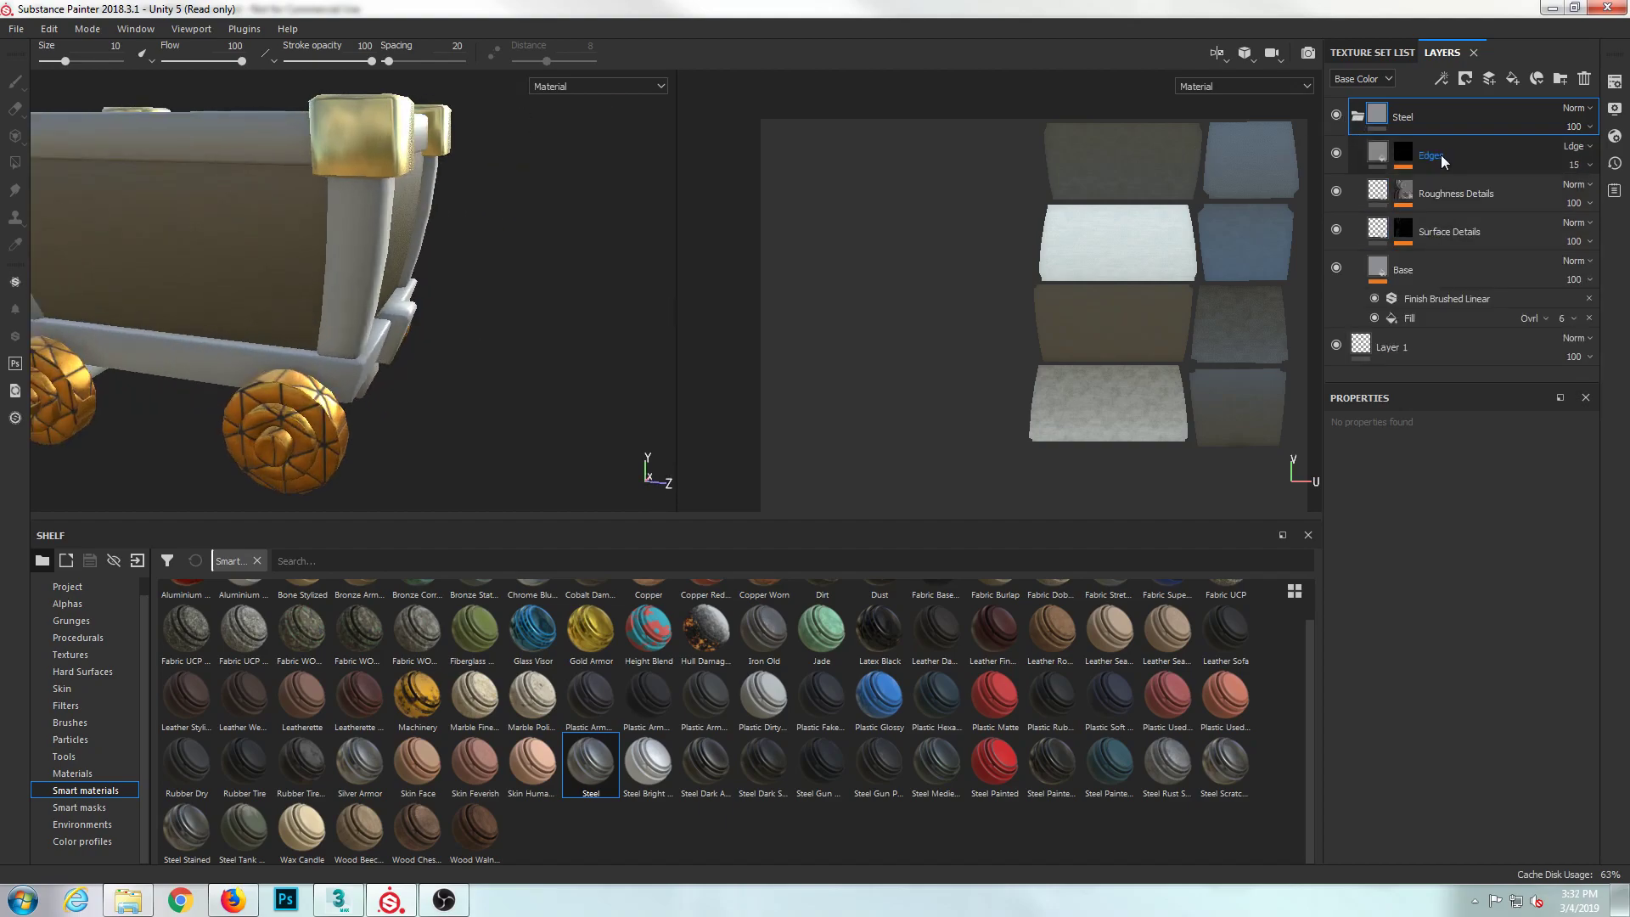
click(1338, 155)
click(1383, 157)
click(1406, 159)
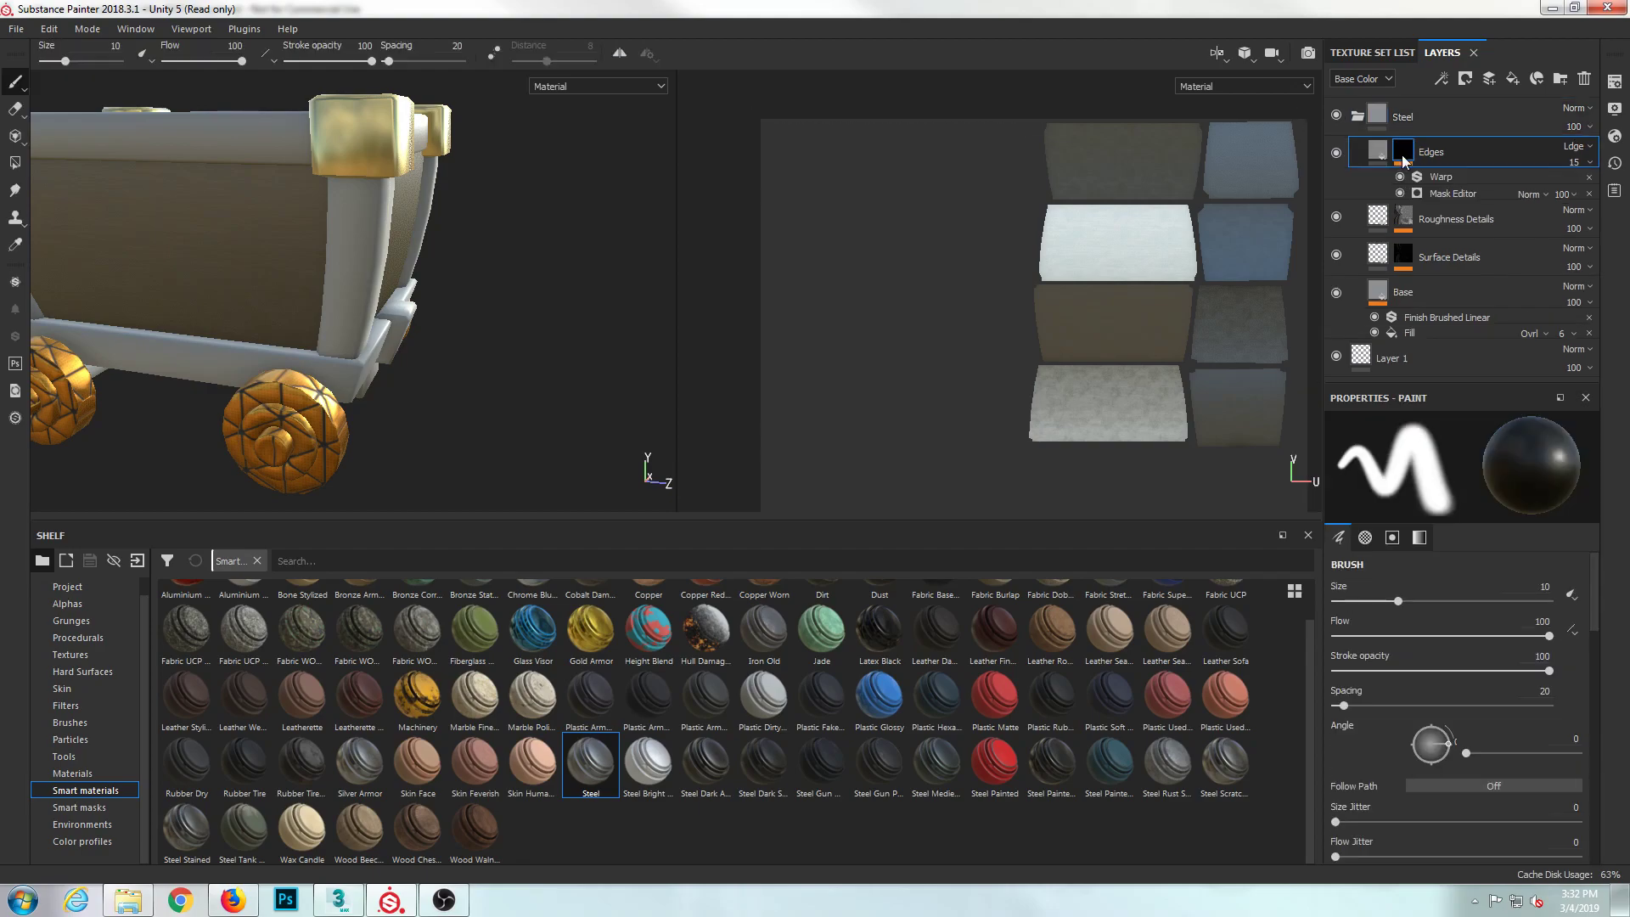
click(1440, 187)
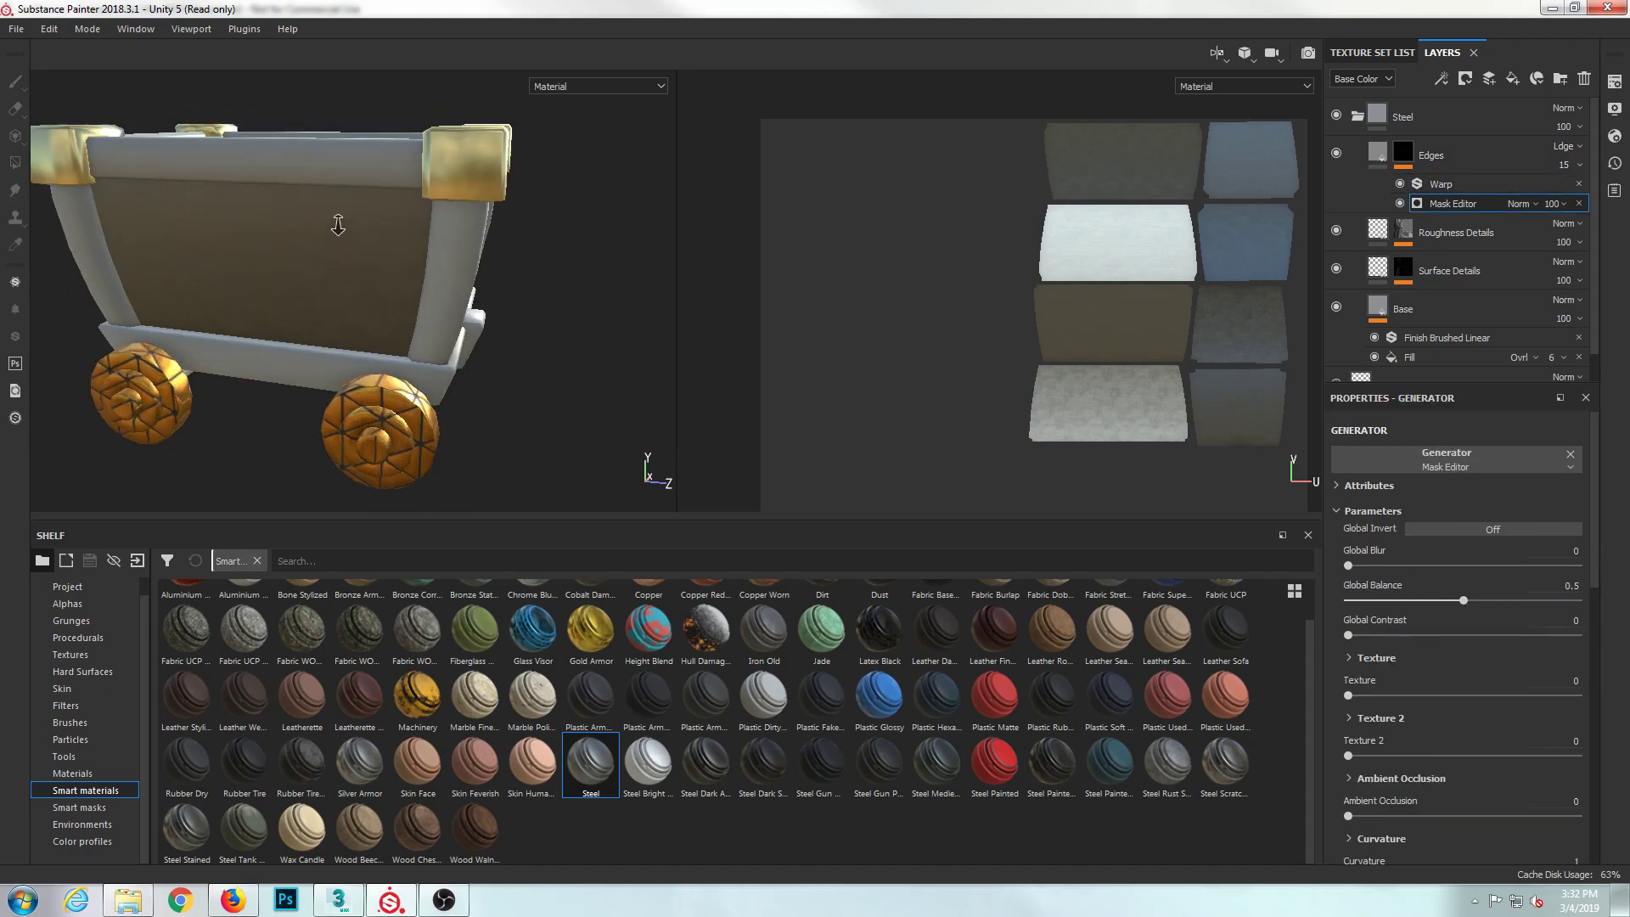
alt+right_drag(339, 226, 343, 236)
alt+middle_drag(344, 236, 499, 228)
alt+right_drag(498, 227, 604, 284)
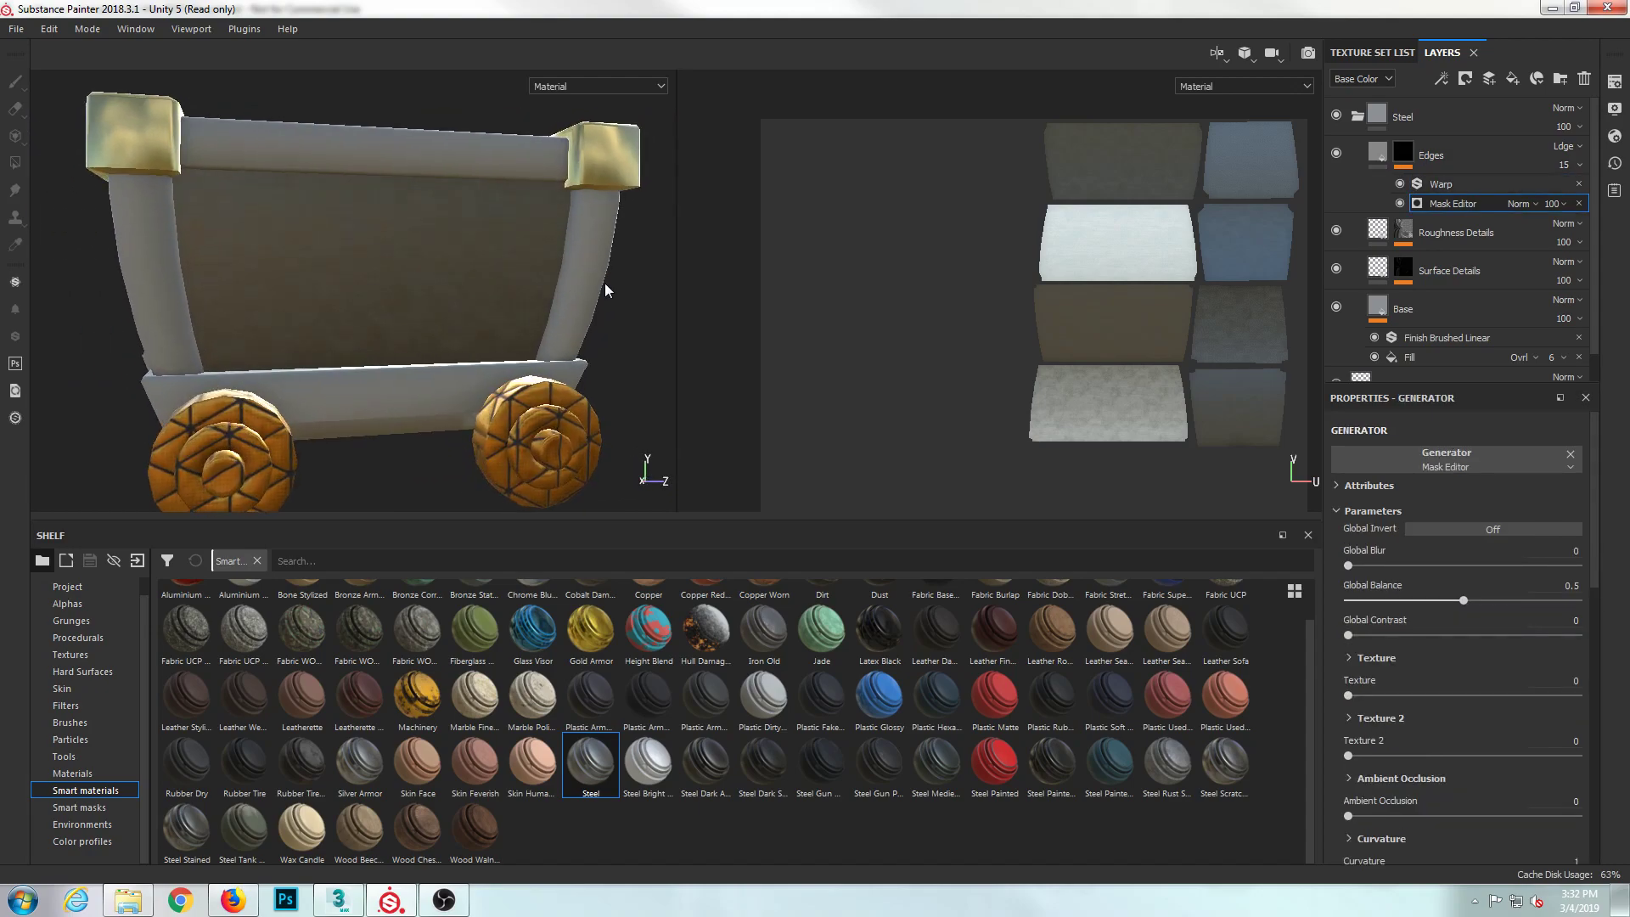
- Examine the Warp filter's parameters on the Edges mask and the list of alternative filters
click(1434, 187)
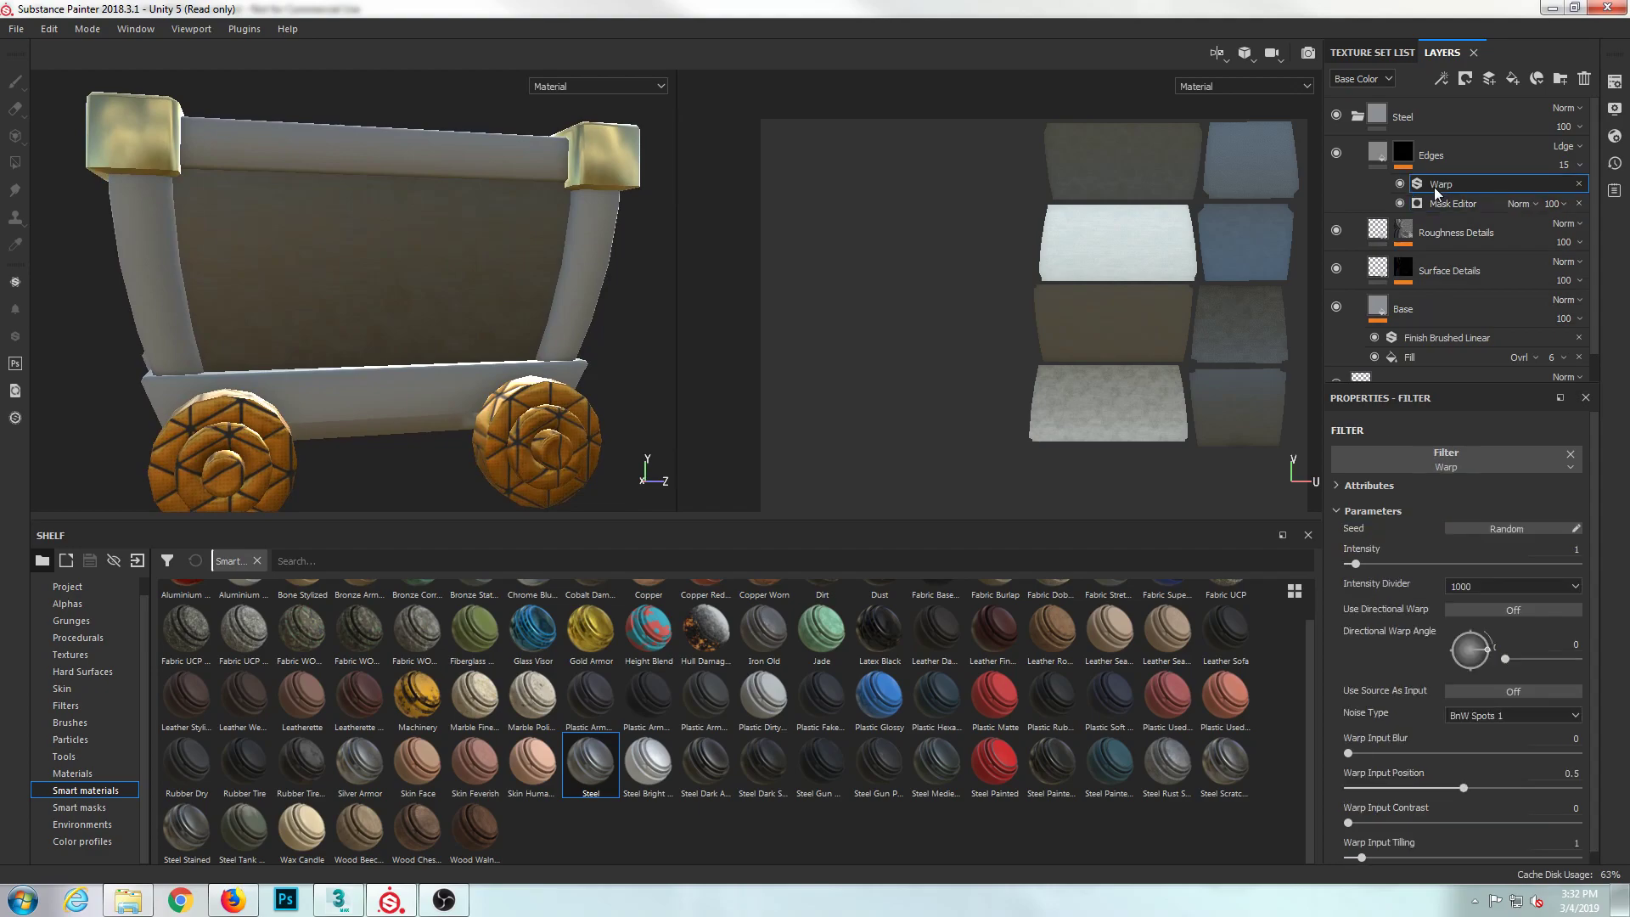
click(1404, 156)
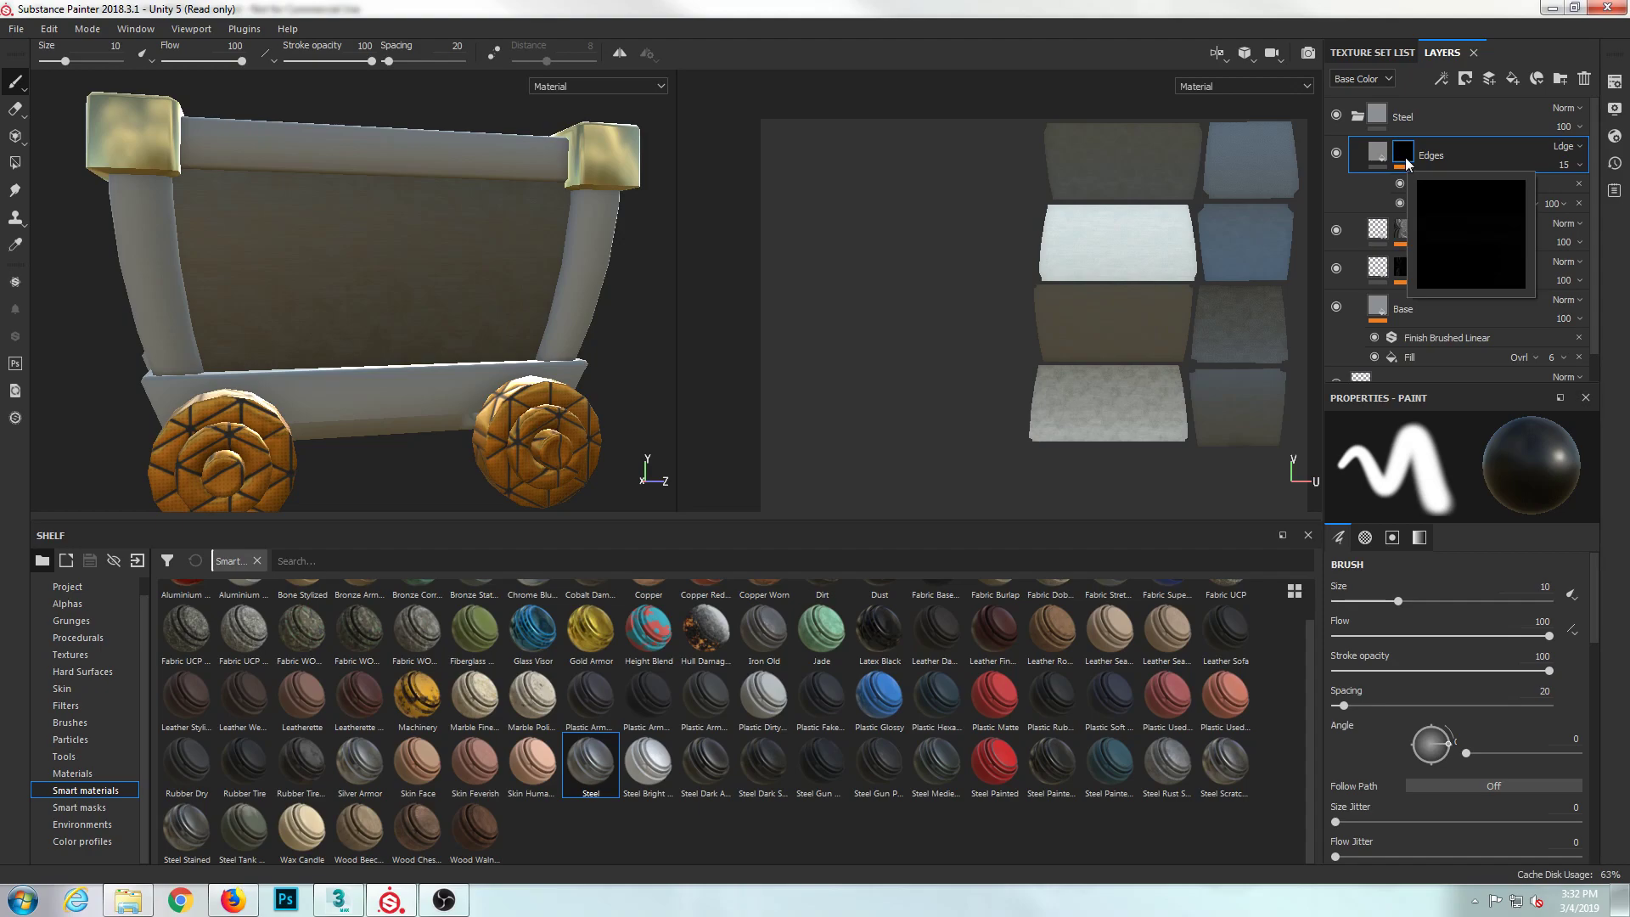
click(1446, 185)
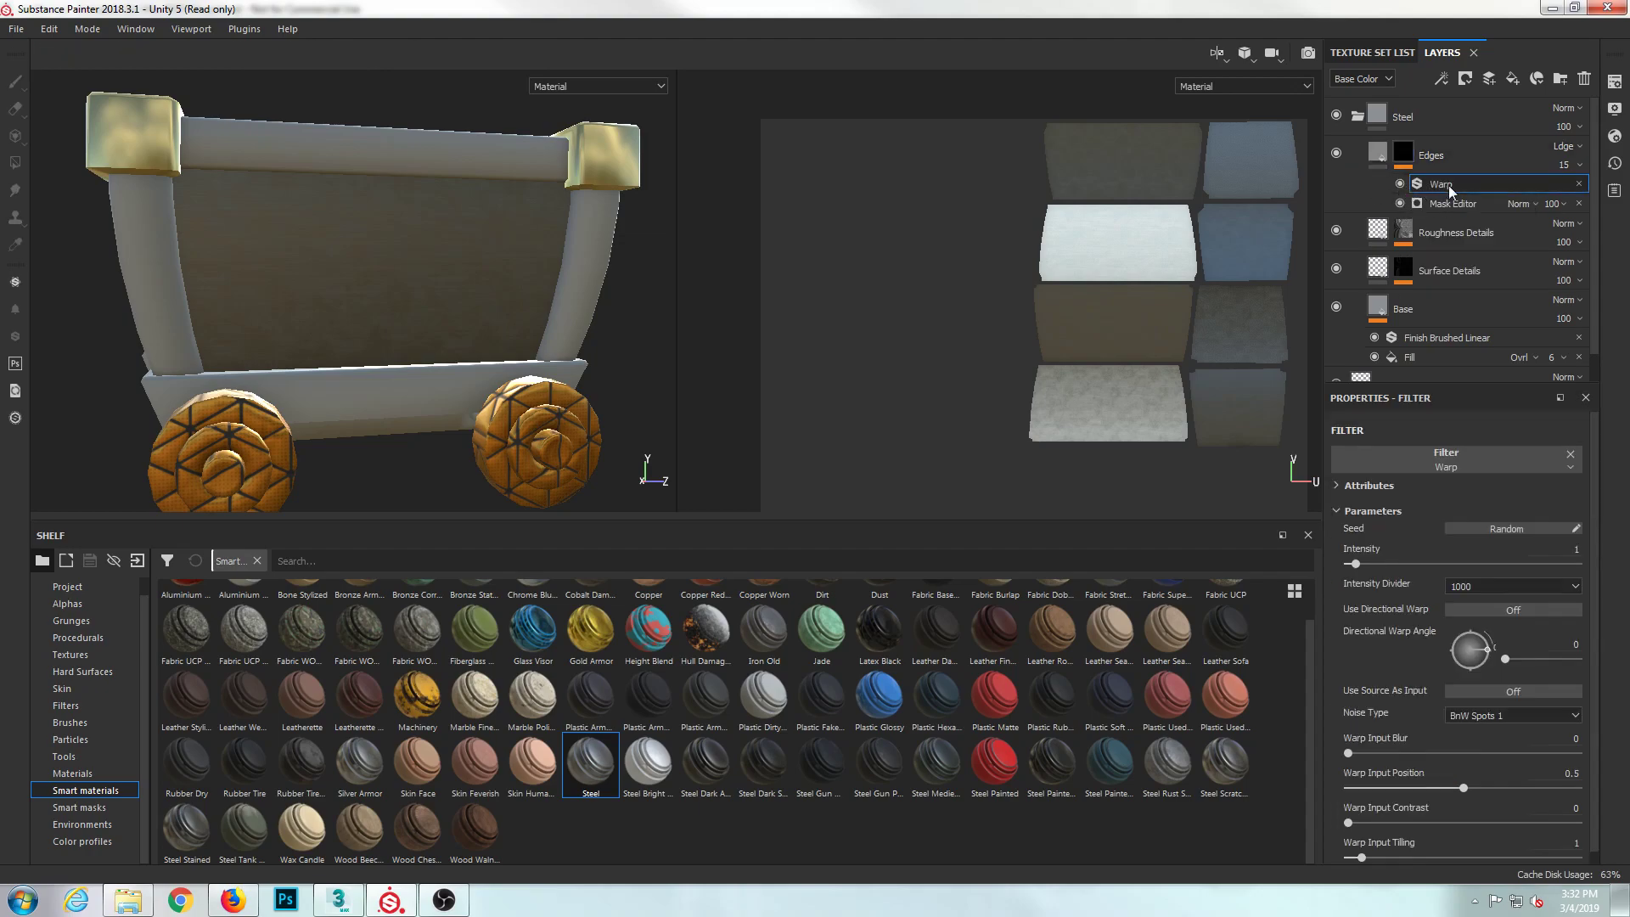
click(1450, 464)
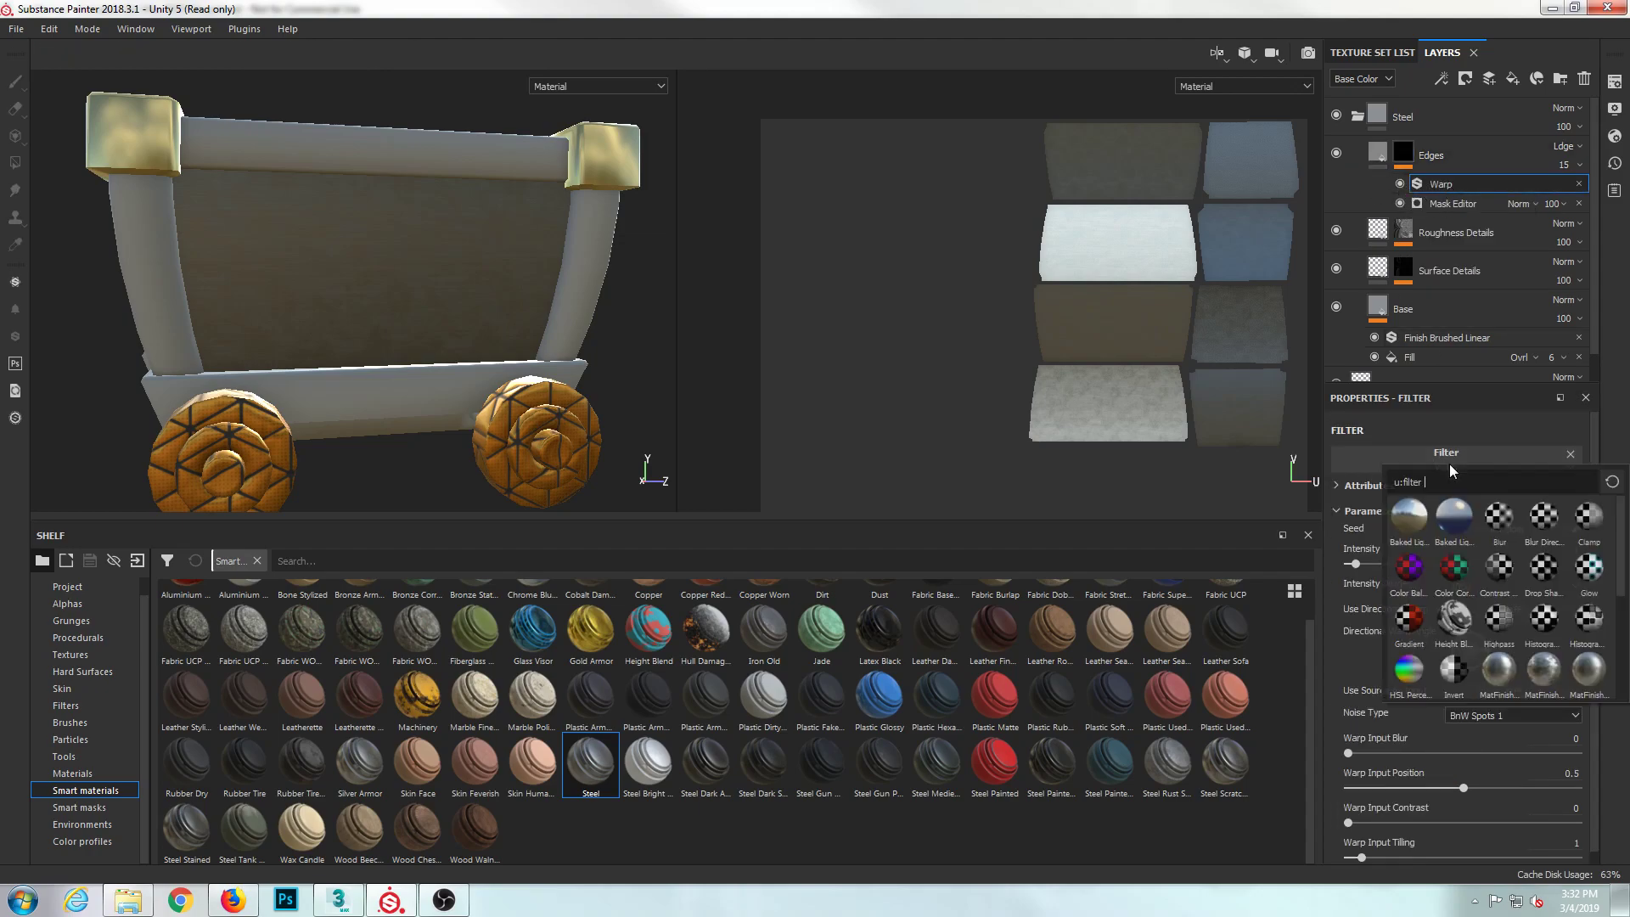
drag(1621, 540, 1616, 606)
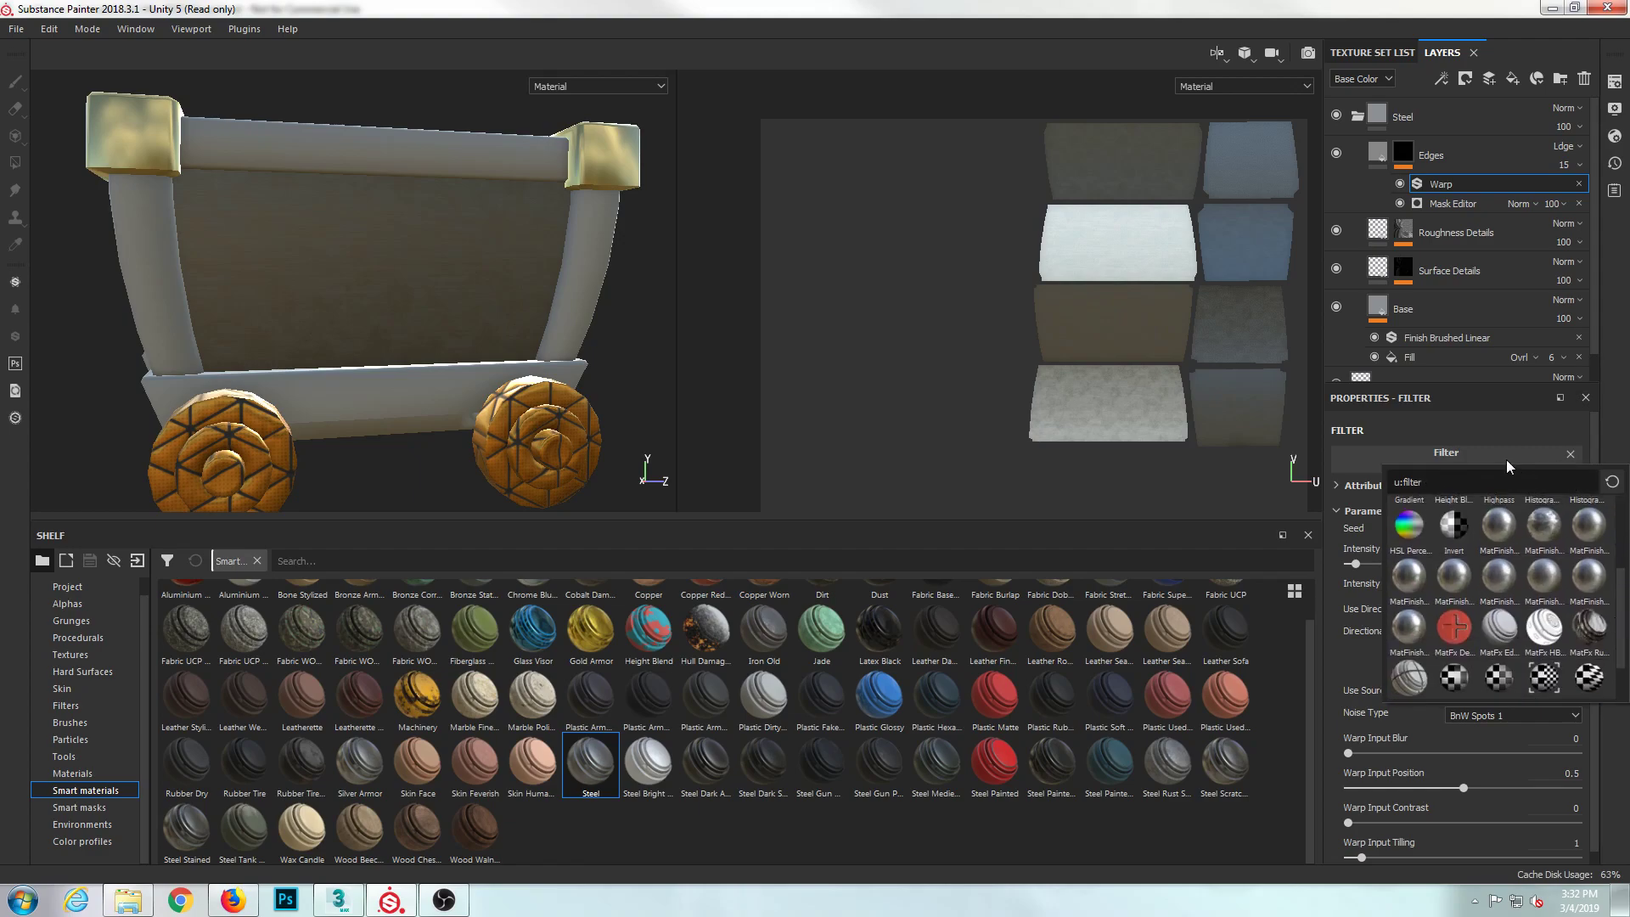
click(1486, 431)
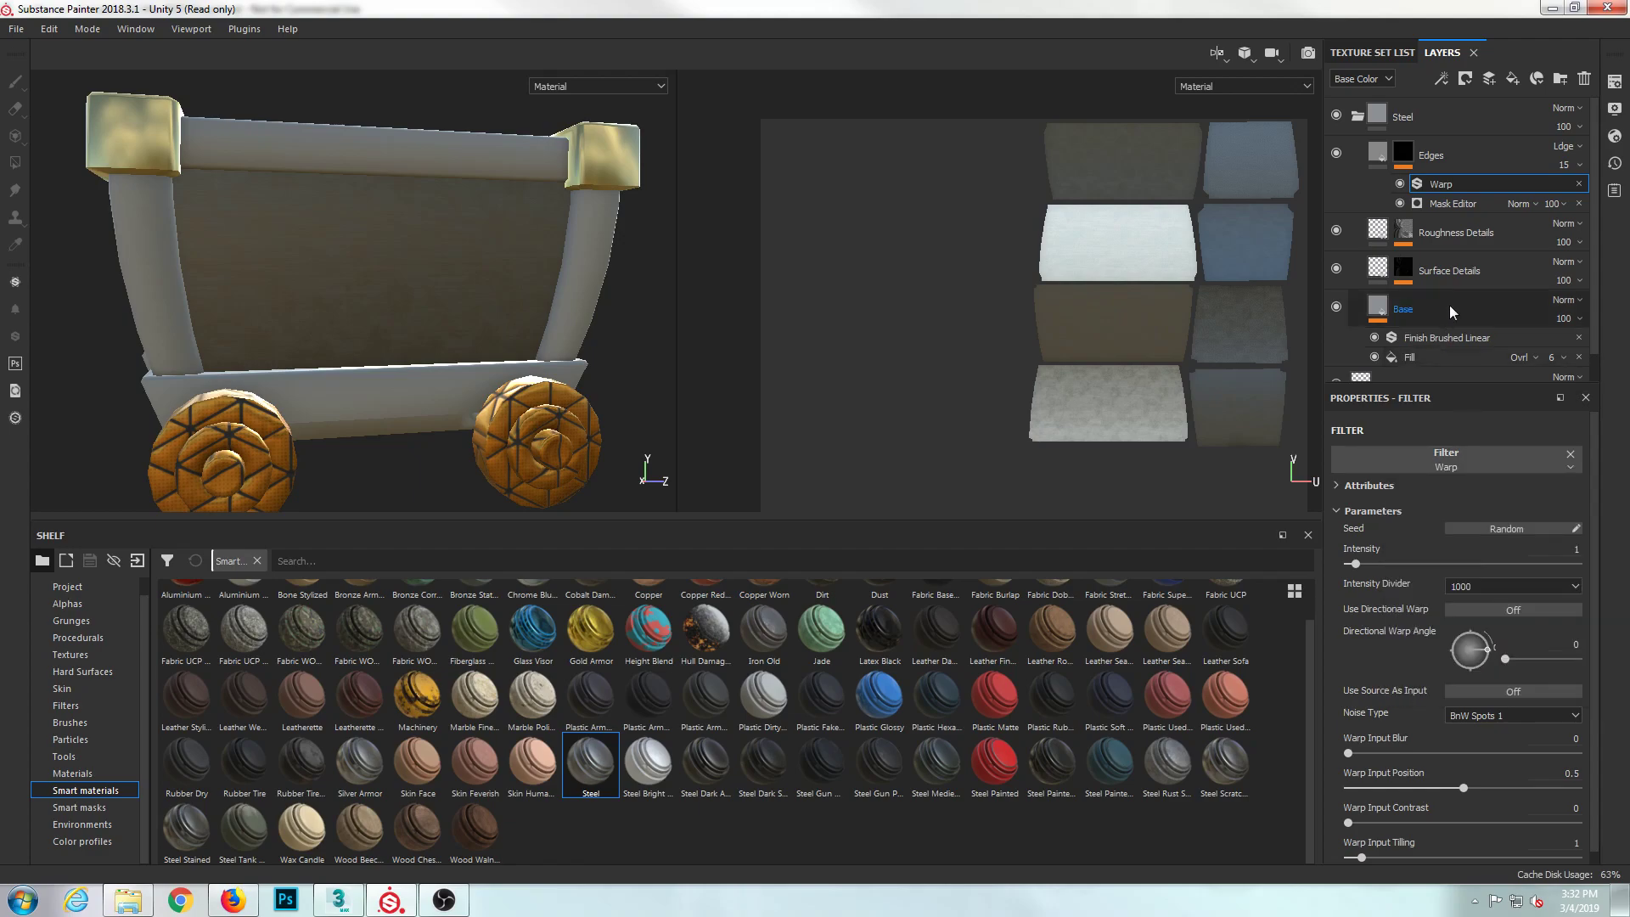
- Review the Mask Editor generator's parameters on the Edges mask and view the cart's underside
click(1440, 207)
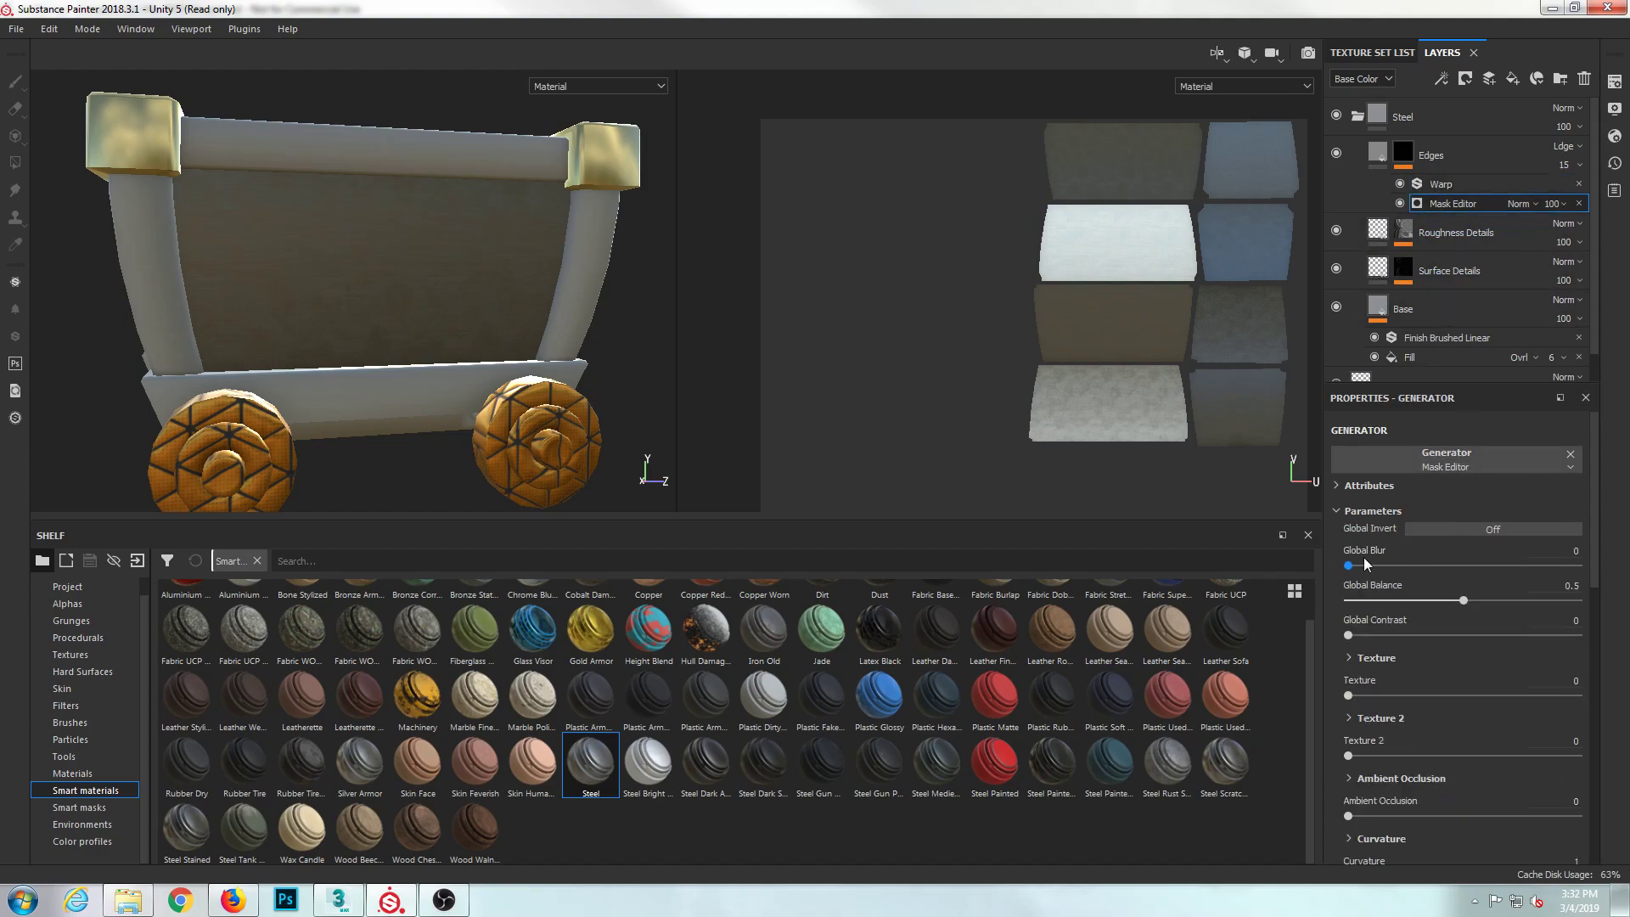
scroll(1466, 634, down, 1)
scroll(1465, 630, up, 1)
alt+drag(453, 400, 451, 275)
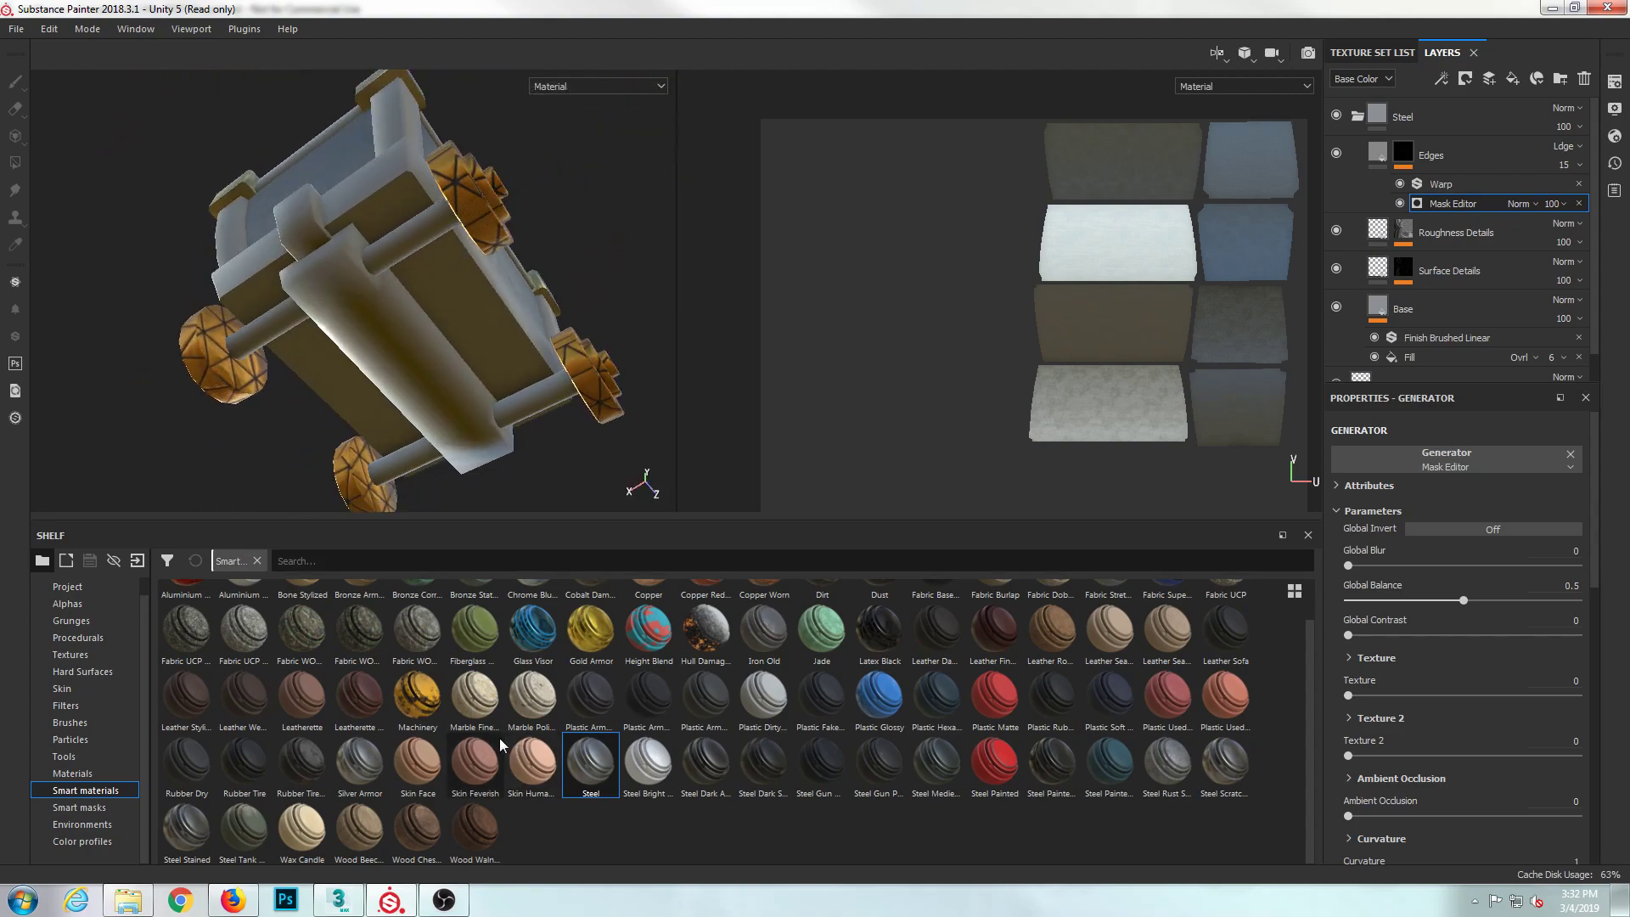
- Apply the Steel Rust base material from the shelf's materials to the cart's undercarriage
scroll(501, 746, up, 1)
click(72, 772)
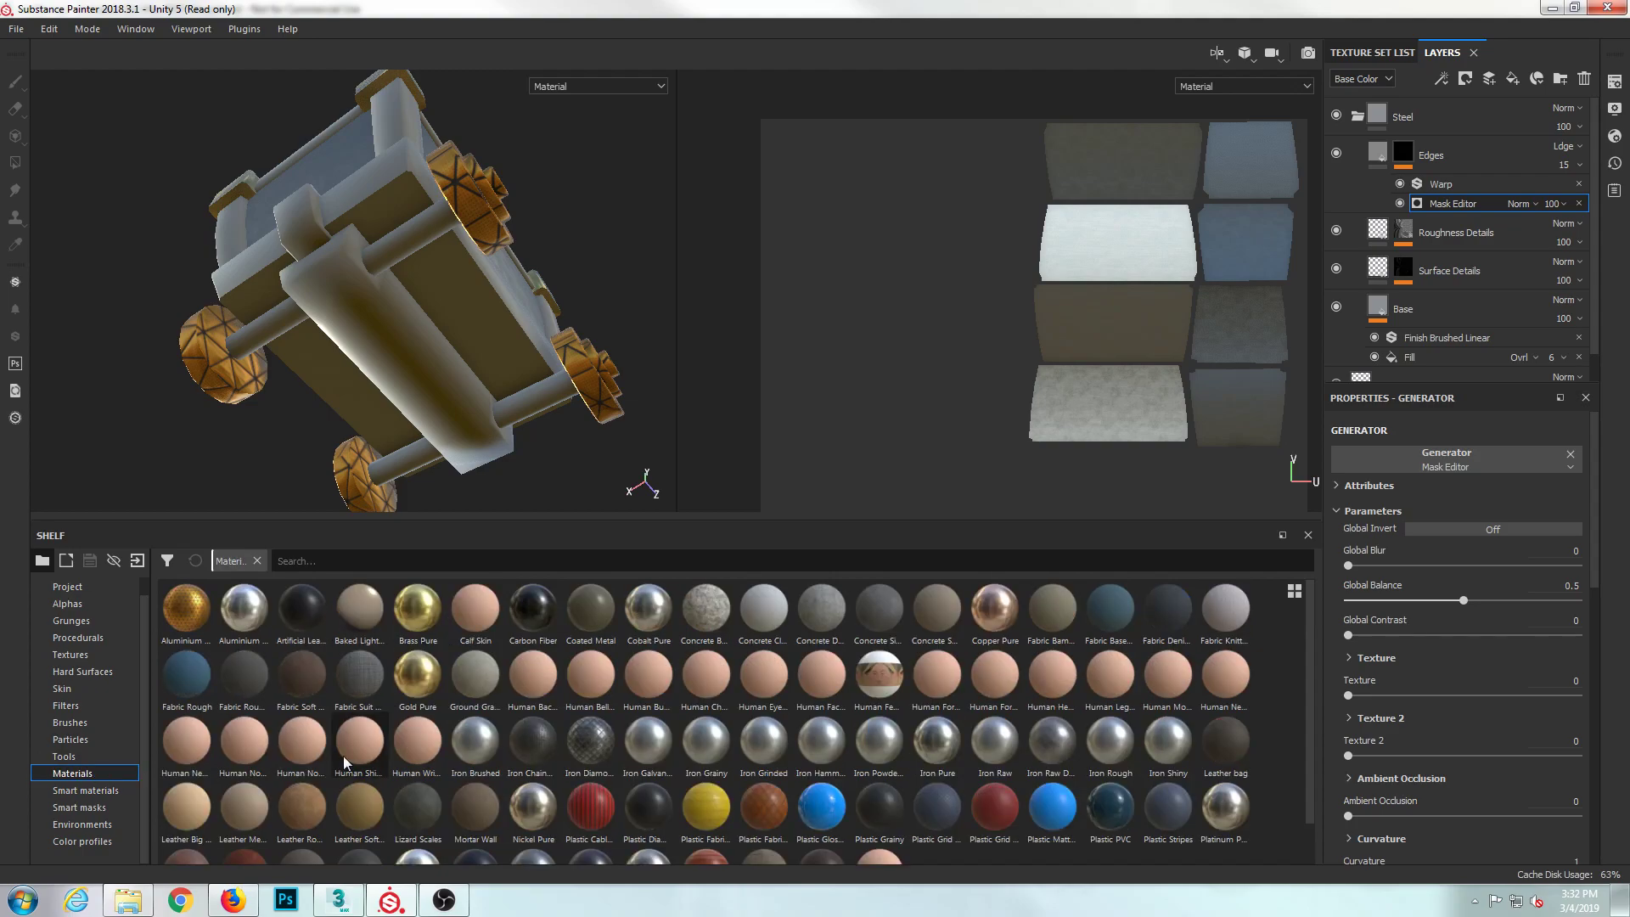
scroll(930, 739, down, 1)
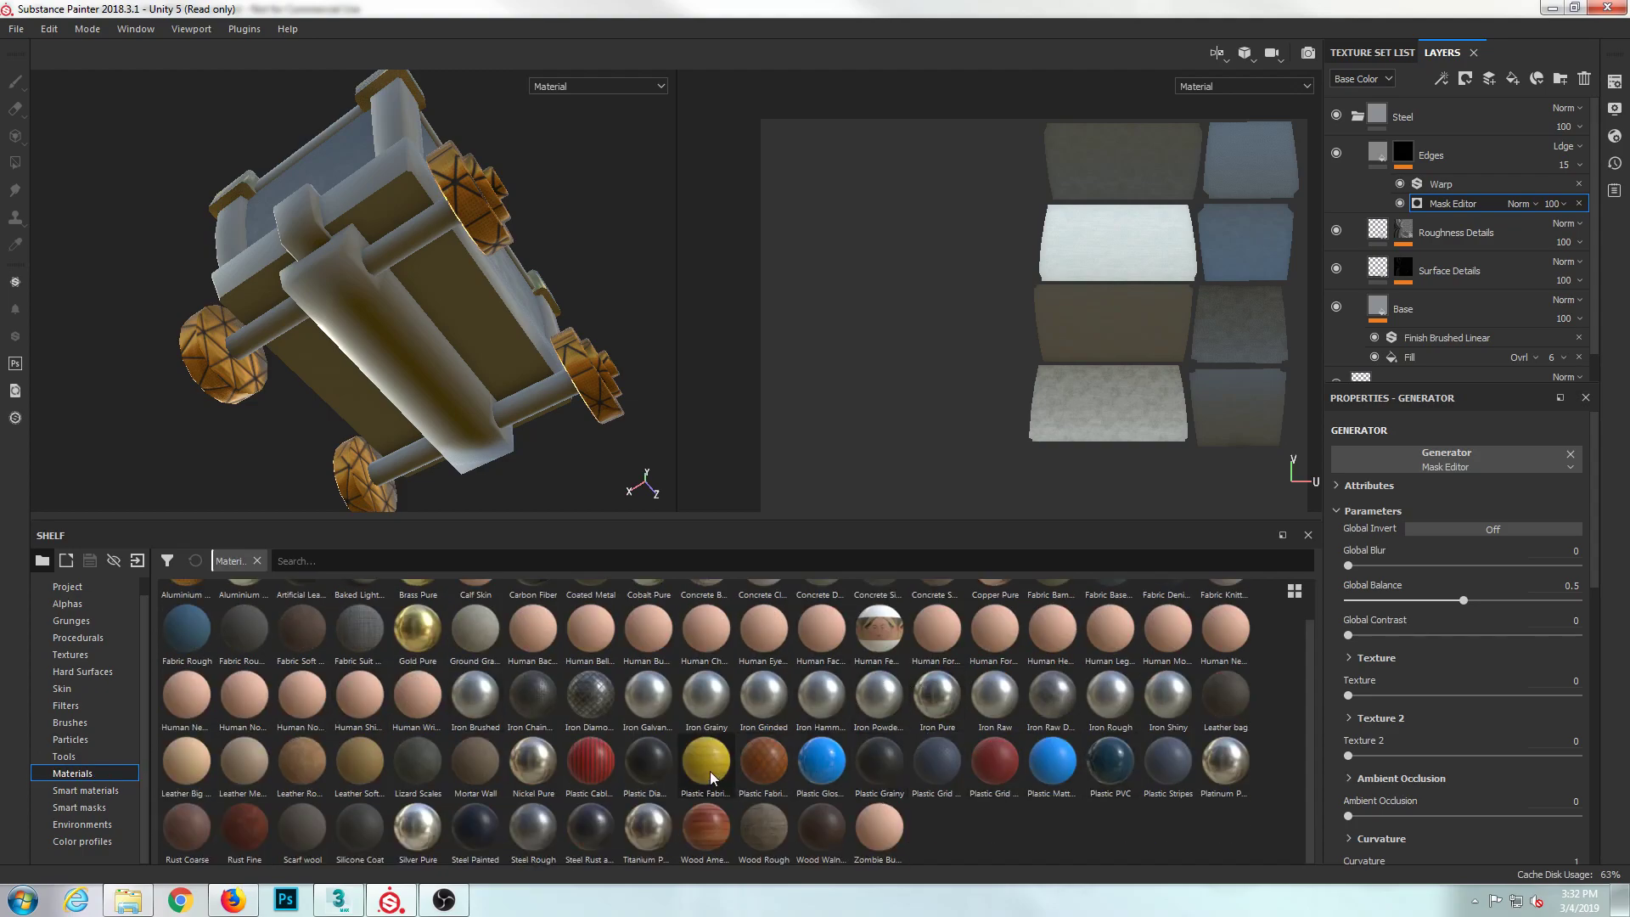
drag(584, 835, 438, 242)
- Apply the Iron Diamond Armor material to the cart's floor and shrink its pattern to a UV scale of about 18.87
drag(590, 696, 393, 223)
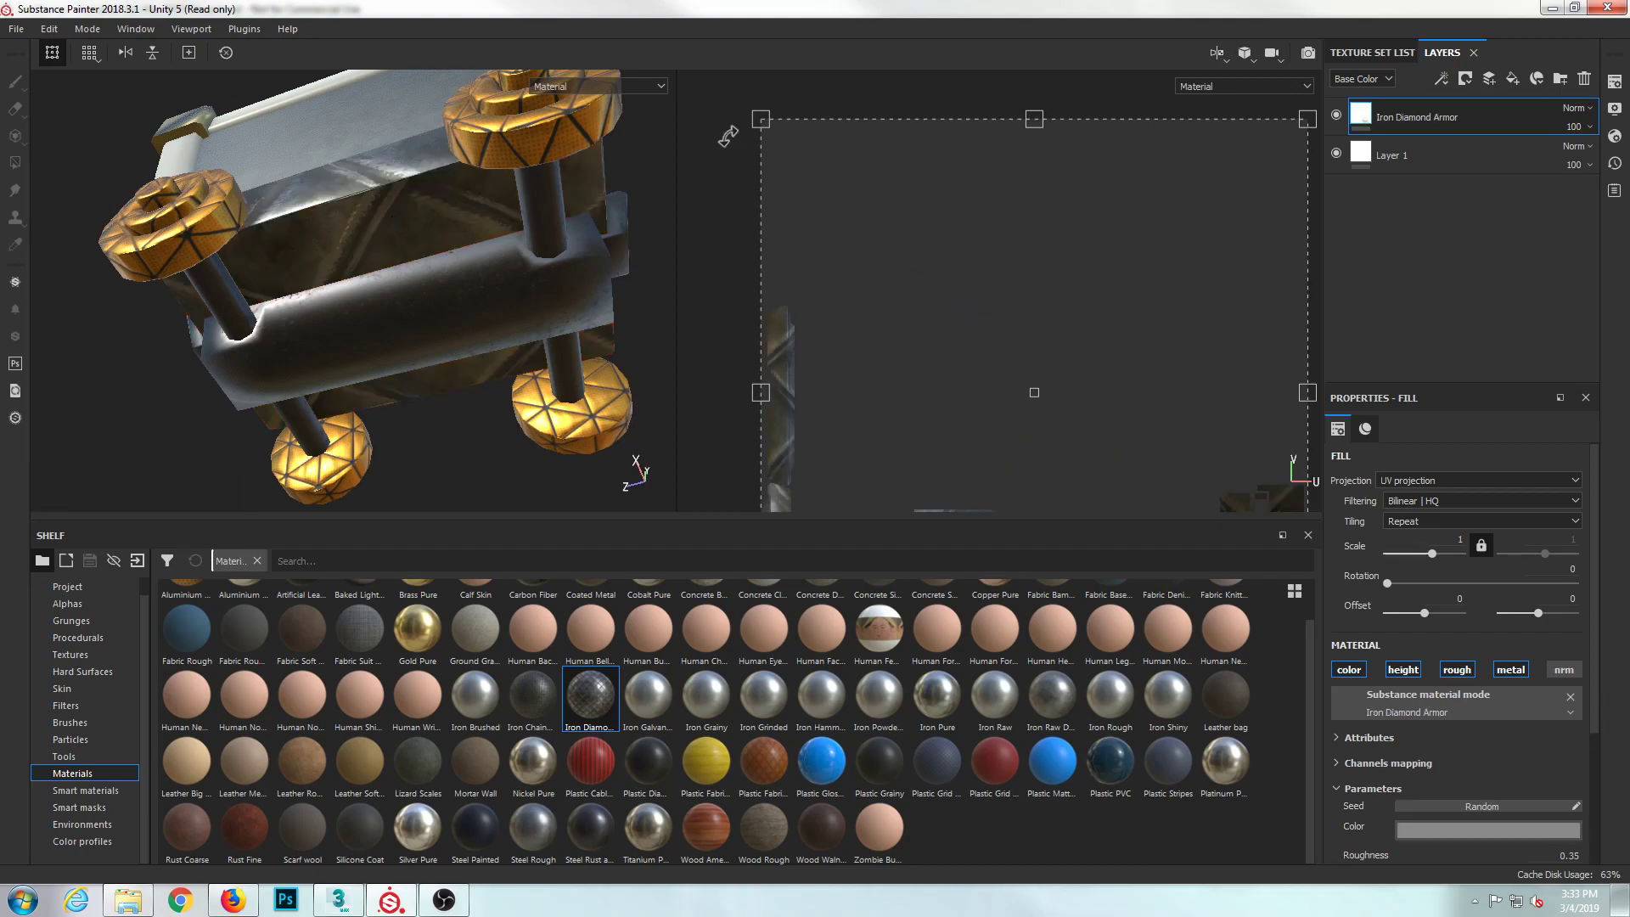
drag(754, 121, 1105, 440)
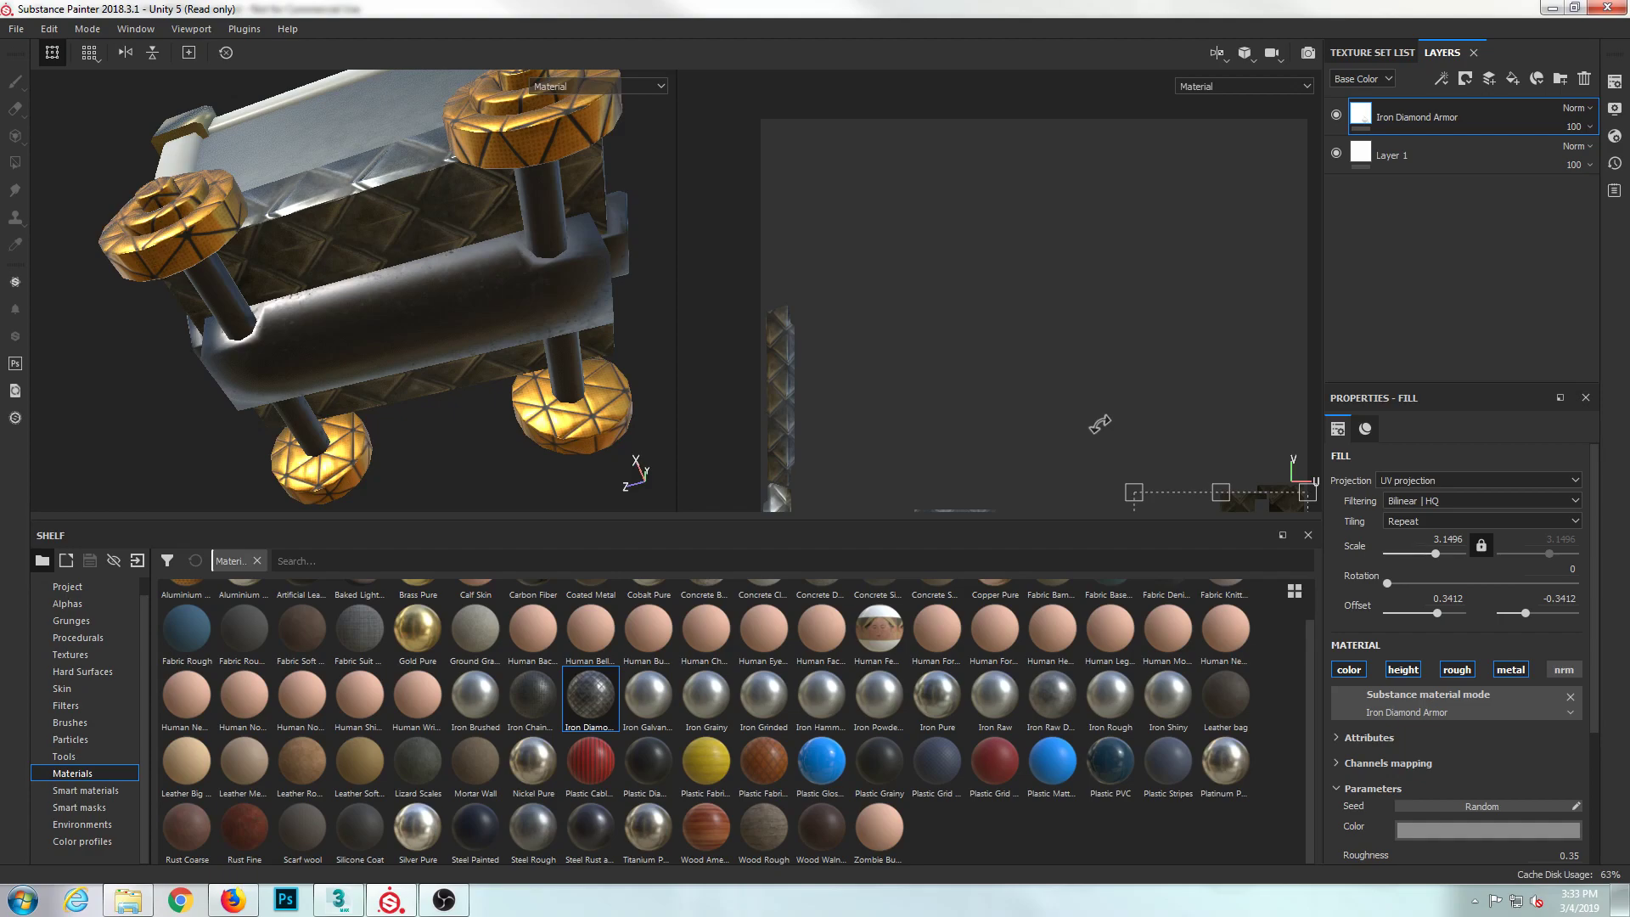
scroll(1096, 424, down, 4)
alt+drag(1065, 368, 1069, 335)
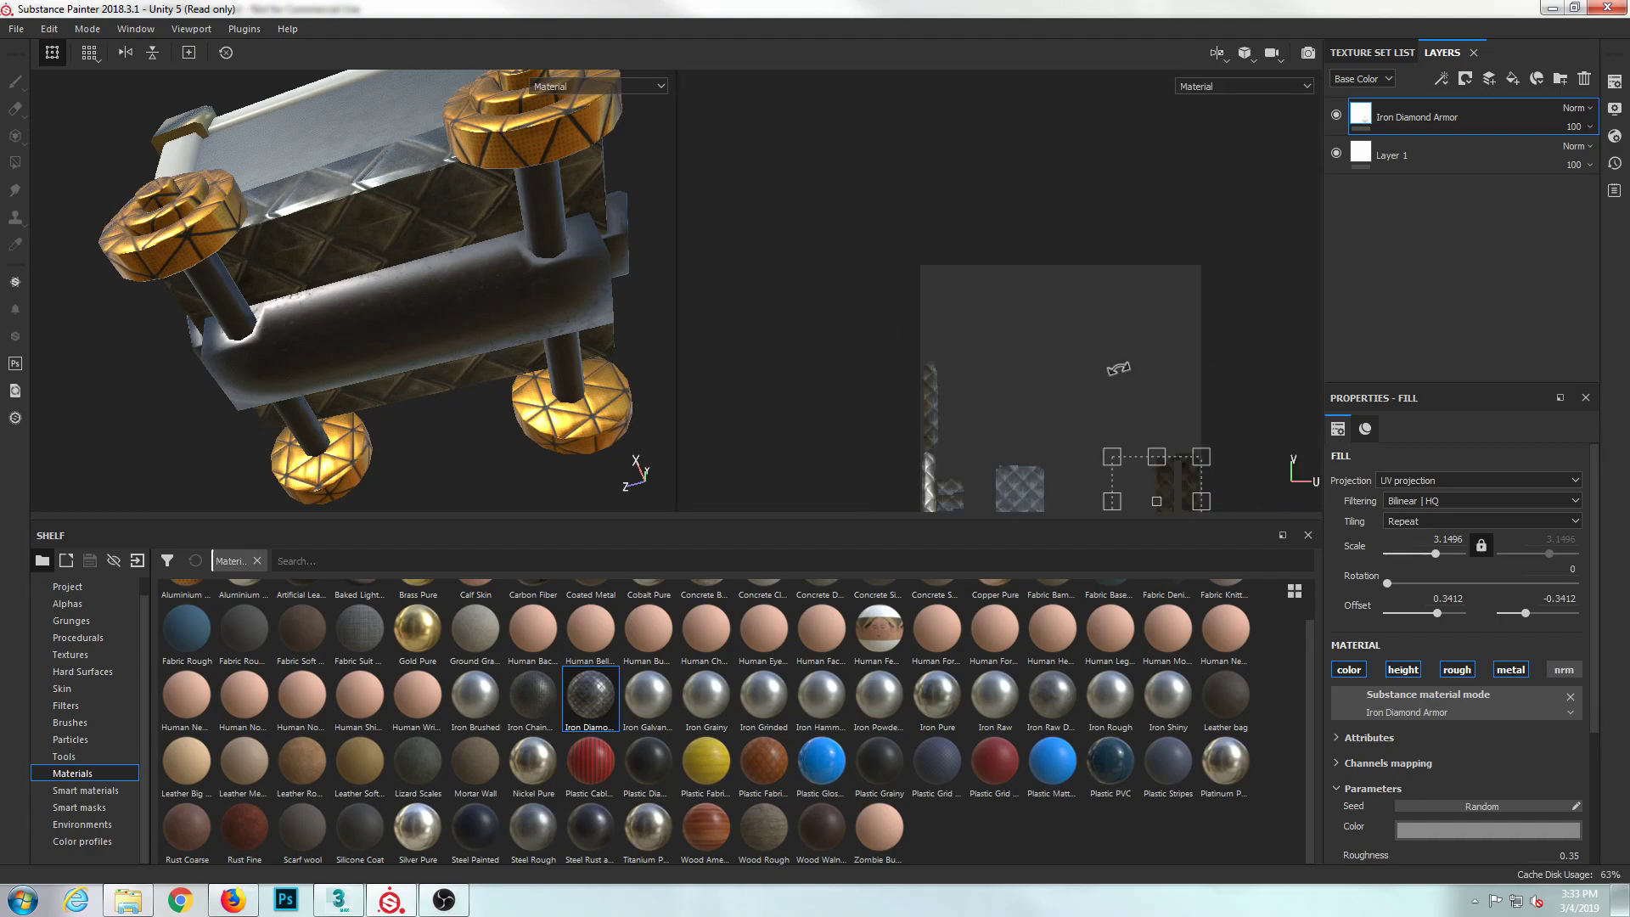
alt+middle_drag(1081, 365, 983, 202)
scroll(1053, 321, down, 2)
scroll(1072, 345, up, 3)
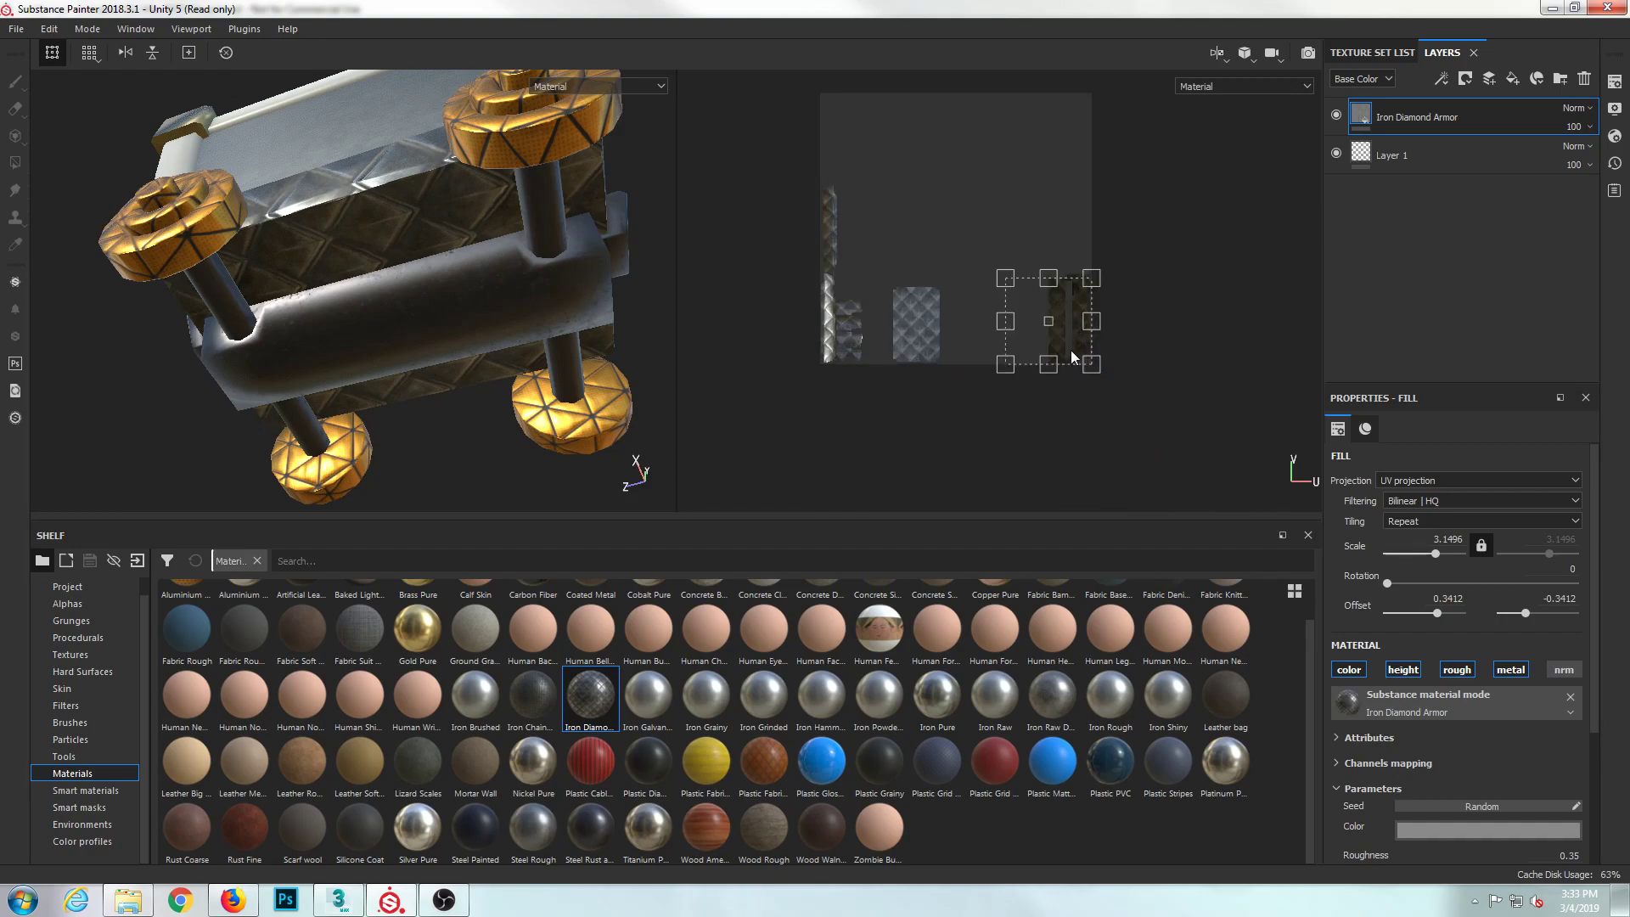
drag(973, 243, 1080, 351)
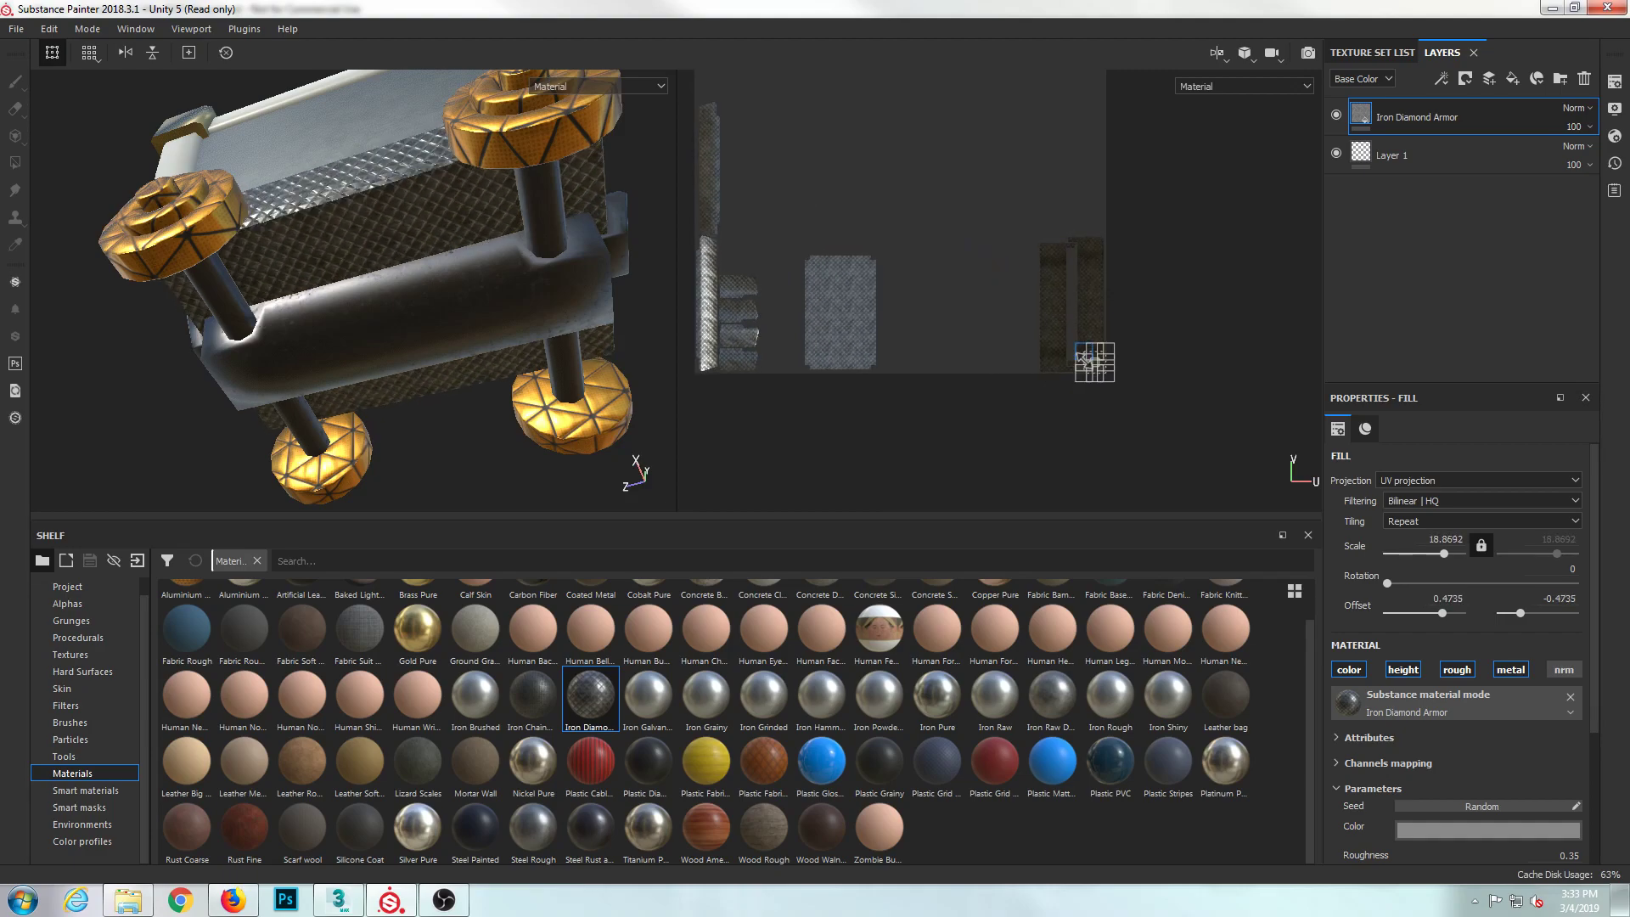
- Examine the cart's diamond-patterned floor and steel undercarriage from below, from the end and from the side
alt+drag(613, 353, 625, 335)
alt+right_drag(509, 285, 528, 312)
alt+drag(528, 311, 474, 244)
alt+right_drag(476, 246, 512, 311)
alt+drag(512, 311, 495, 207)
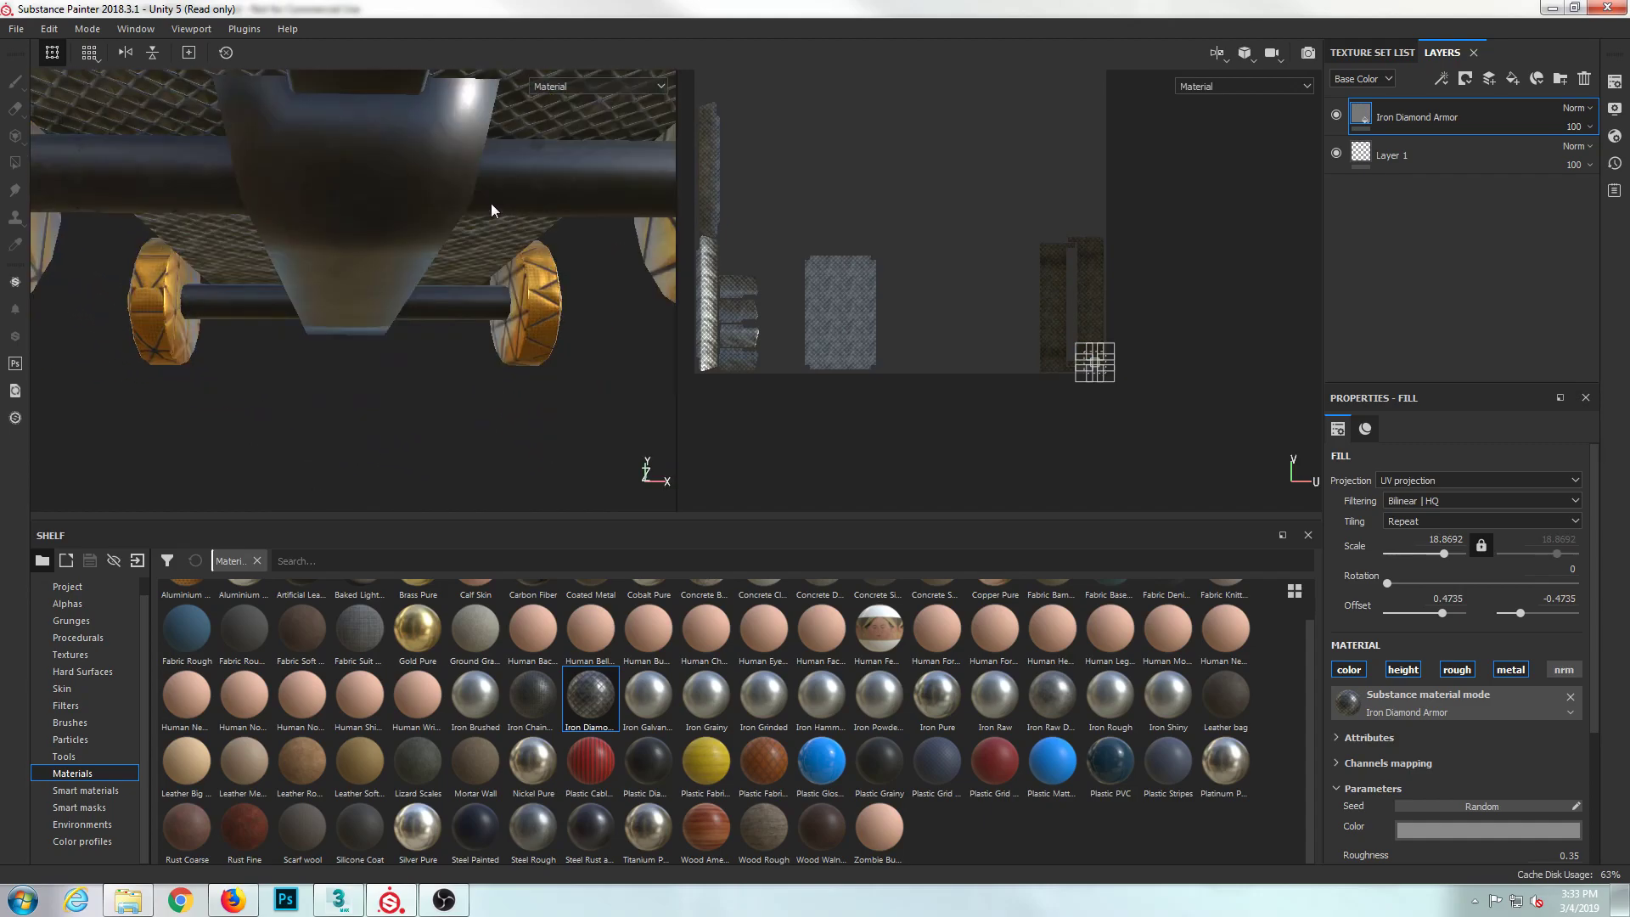
alt+middle_drag(495, 207, 490, 313)
alt+drag(490, 314, 495, 330)
alt+right_drag(495, 330, 349, 177)
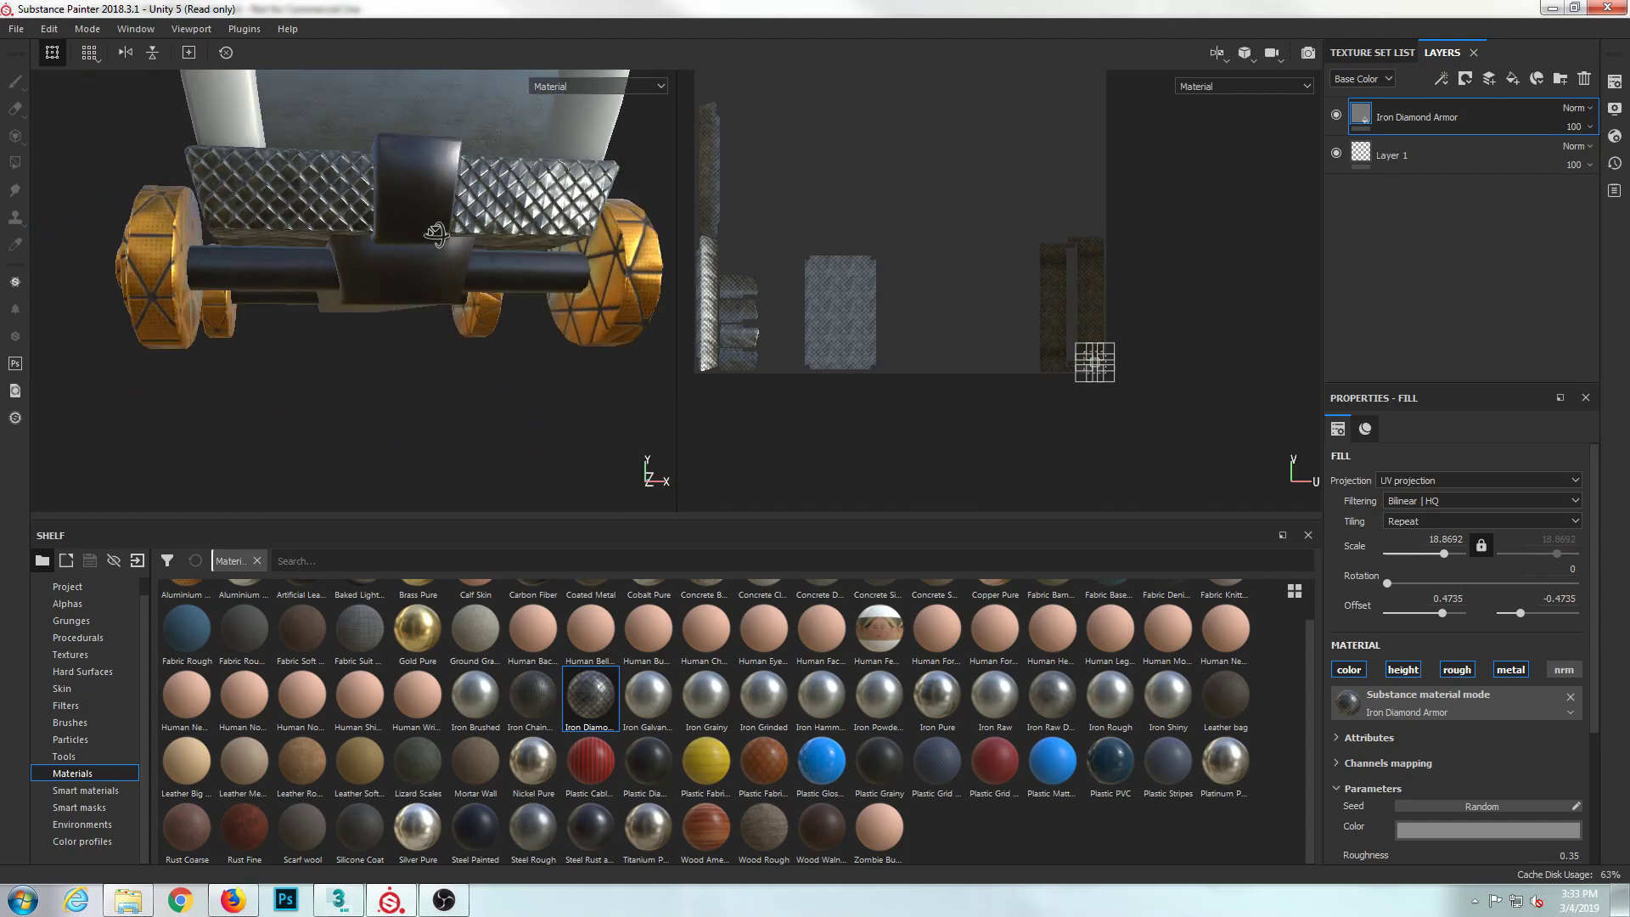
alt+drag(348, 176, 399, 242)
alt+right_drag(399, 242, 367, 225)
alt+drag(367, 225, 393, 233)
alt+middle_drag(393, 233, 411, 316)
alt+right_drag(411, 316, 408, 175)
alt+drag(407, 175, 495, 231)
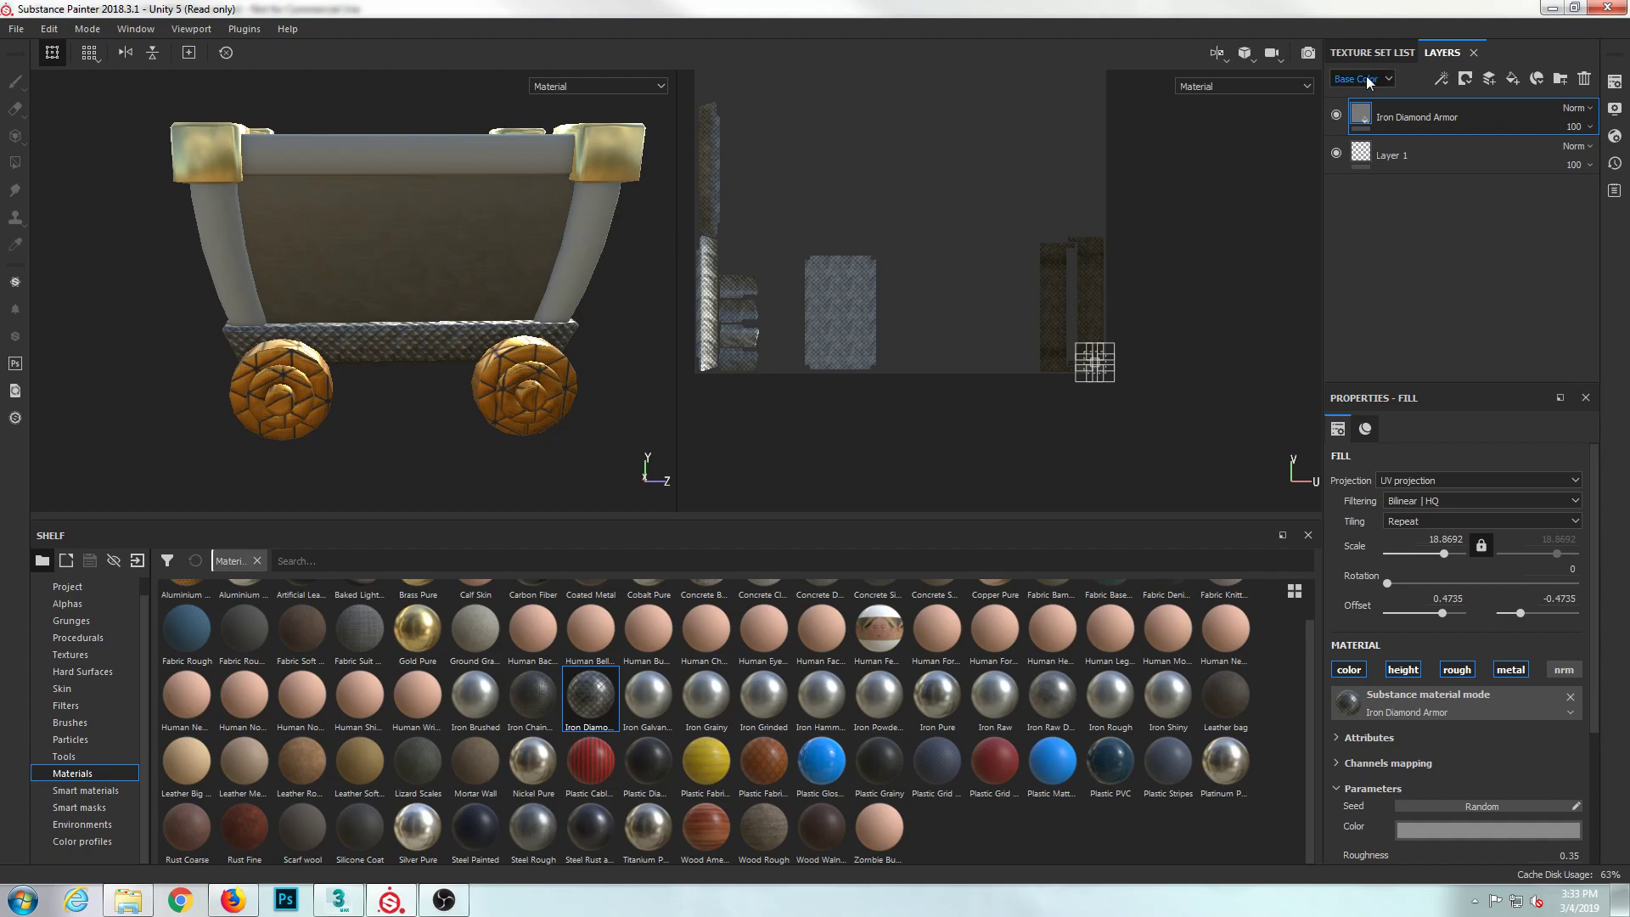
- Switch to the Wood texture set and collapse its Steel layer group
click(1372, 53)
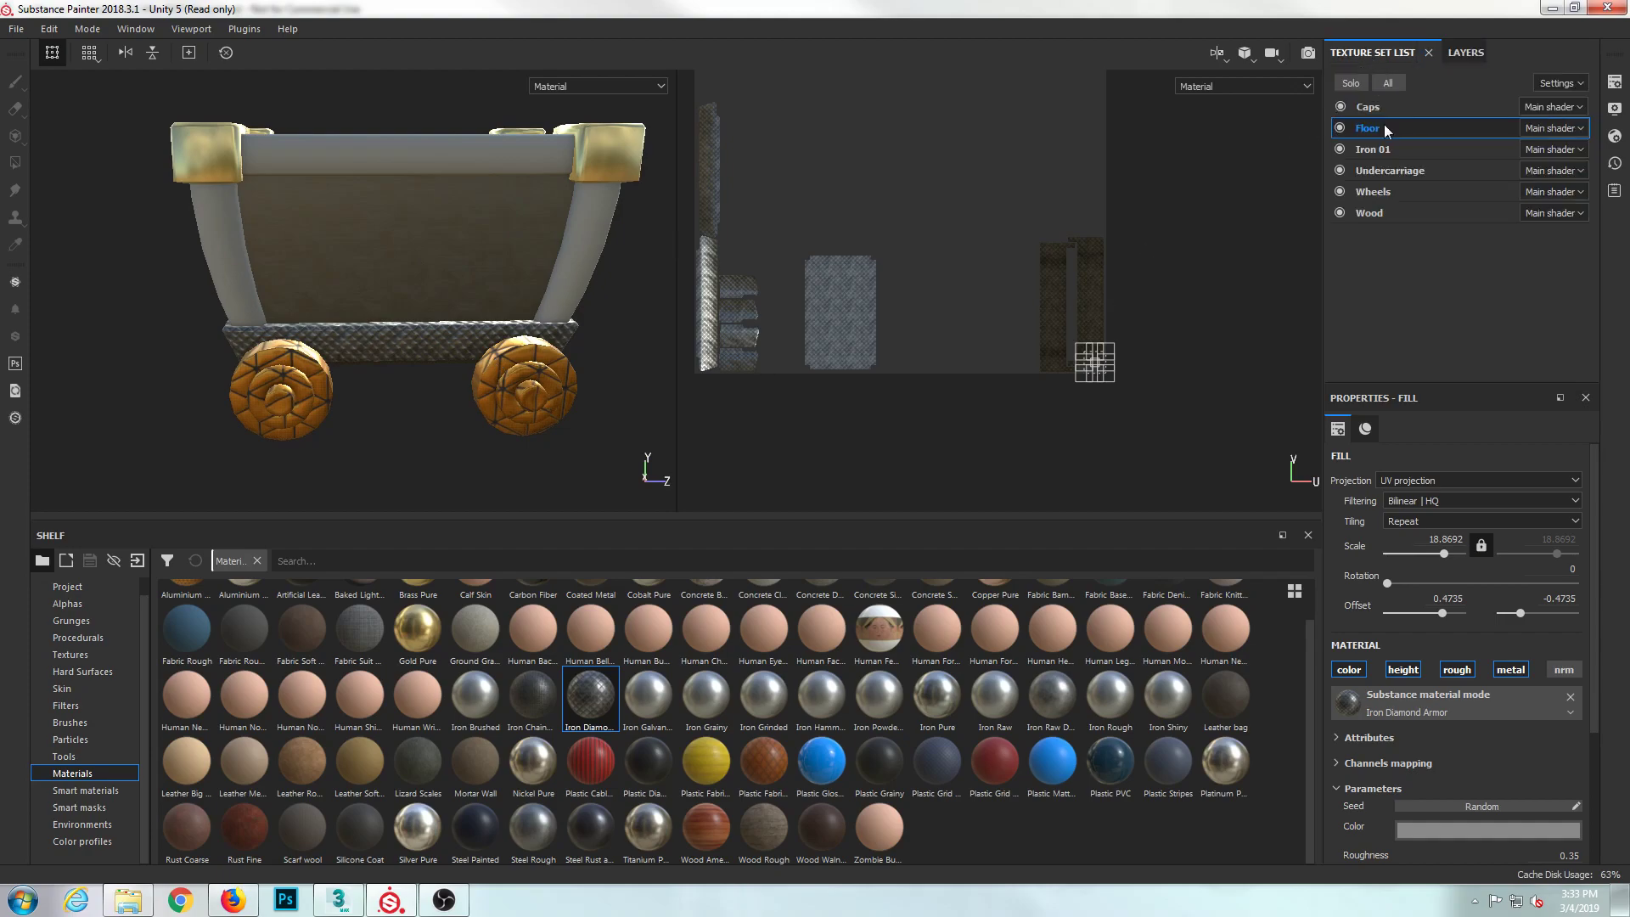
click(1367, 212)
scroll(430, 280, up, 2)
alt+drag(414, 260, 684, 212)
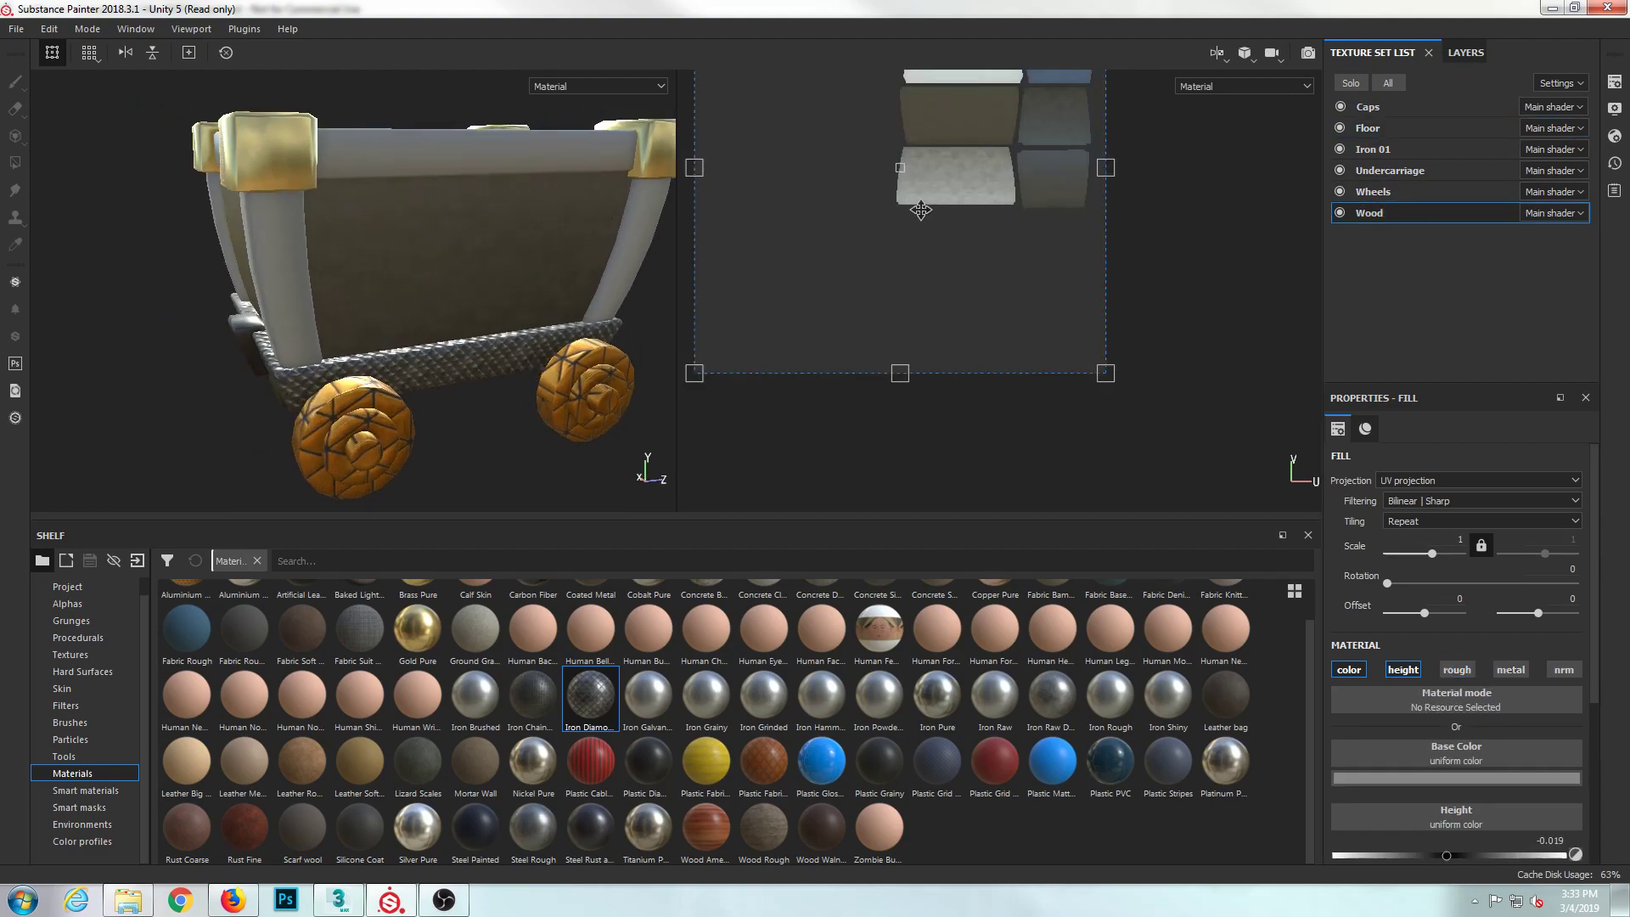
middle_drag(920, 201, 950, 335)
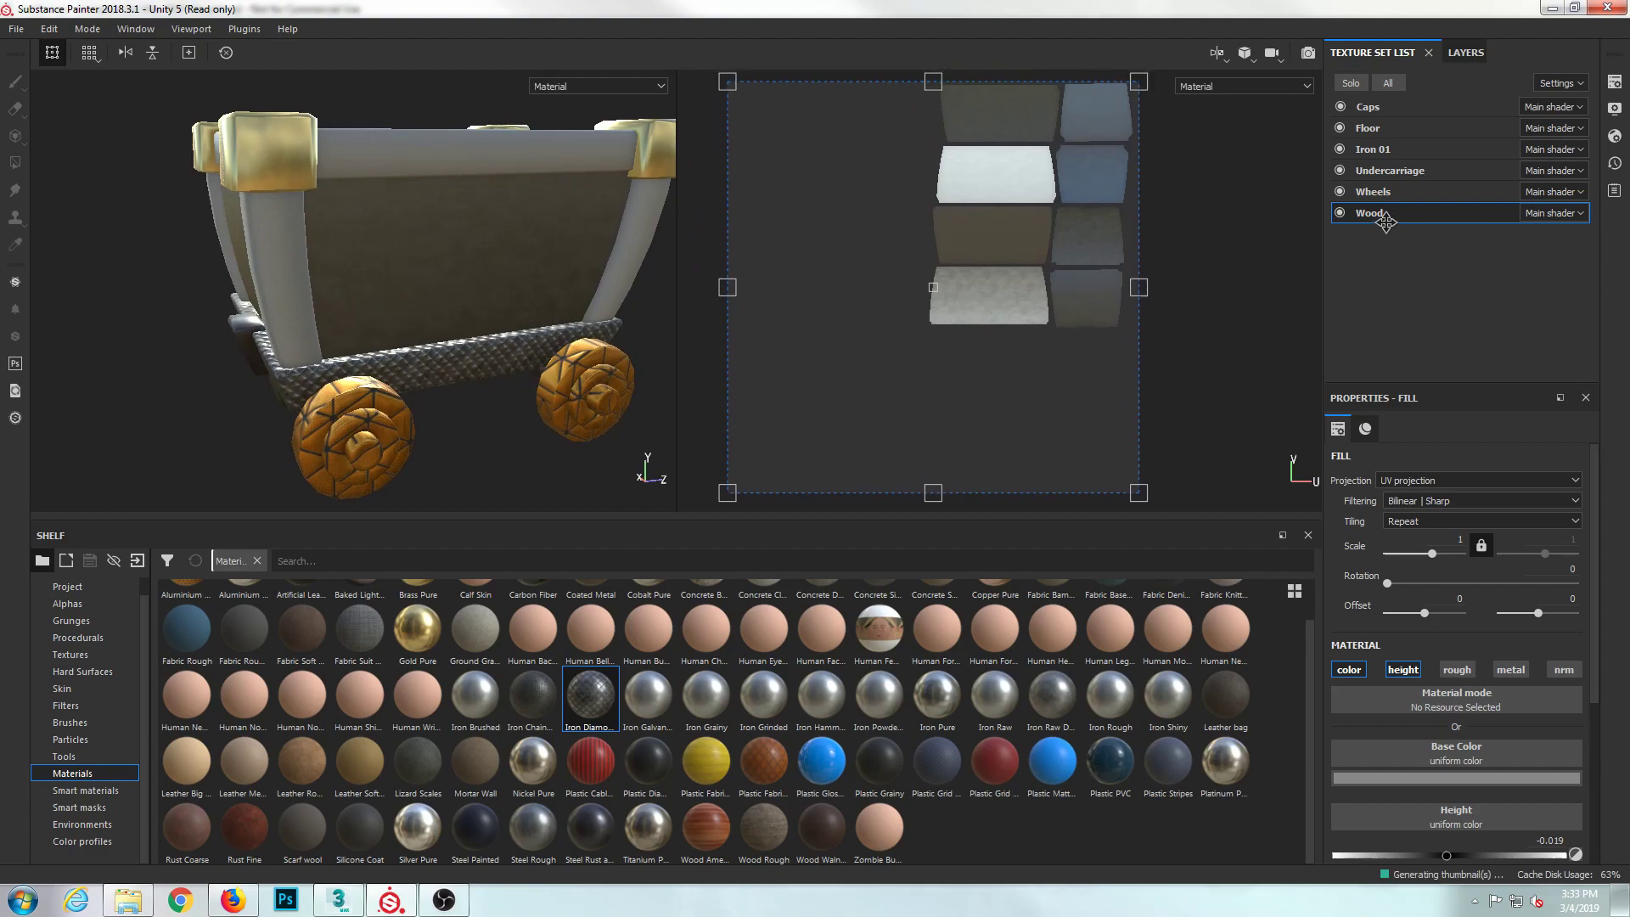
click(1464, 53)
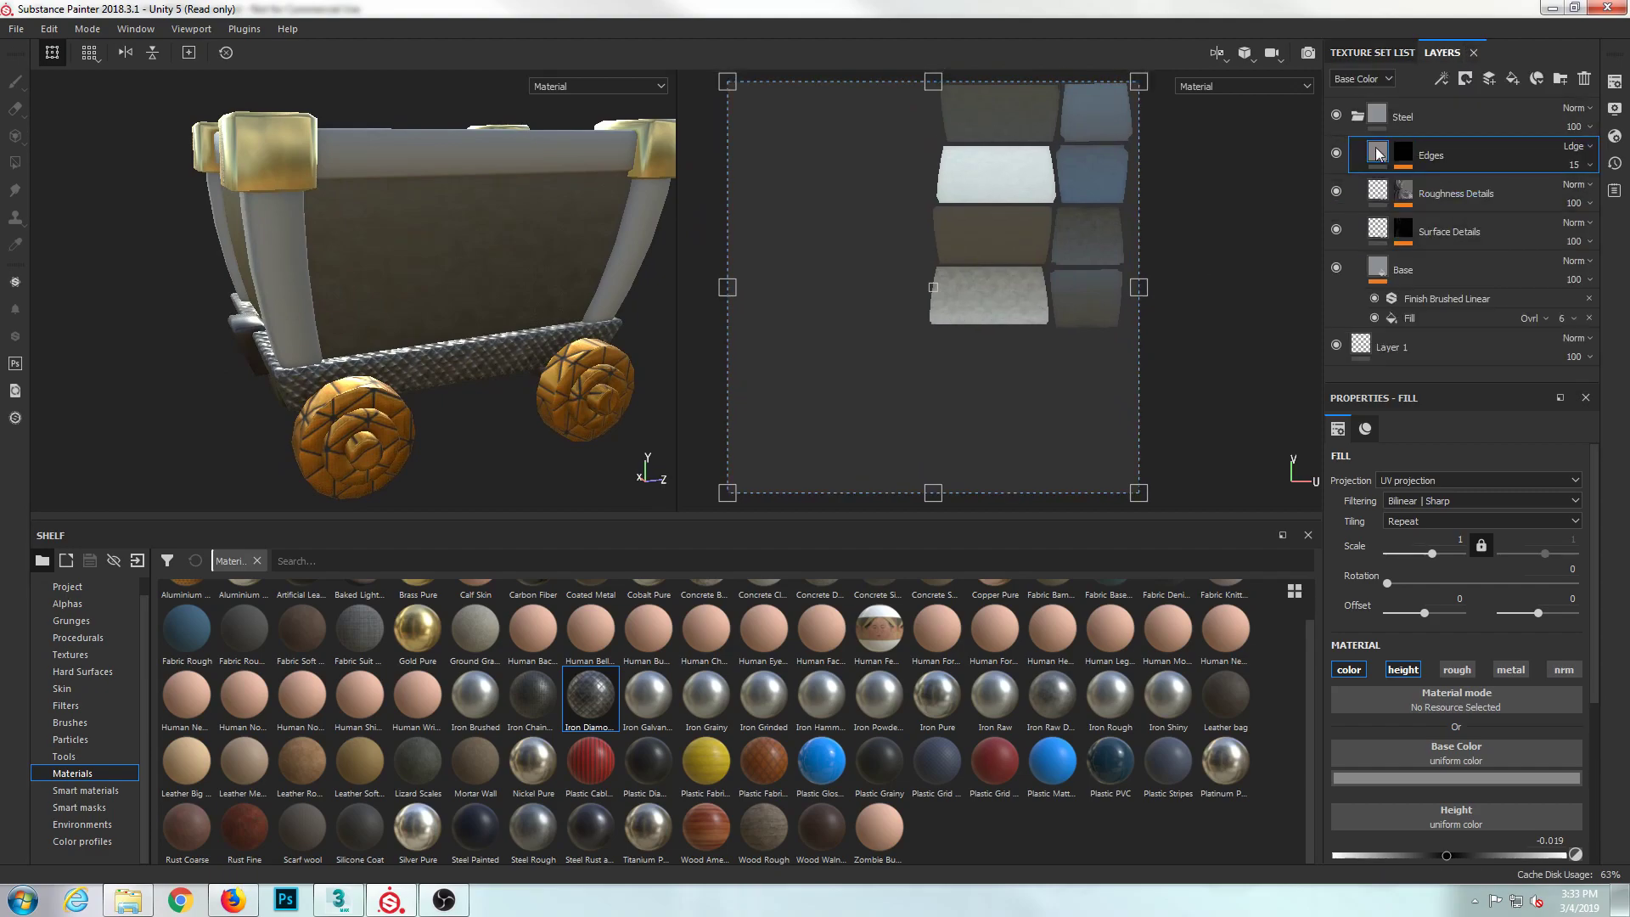
click(1411, 120)
click(1358, 116)
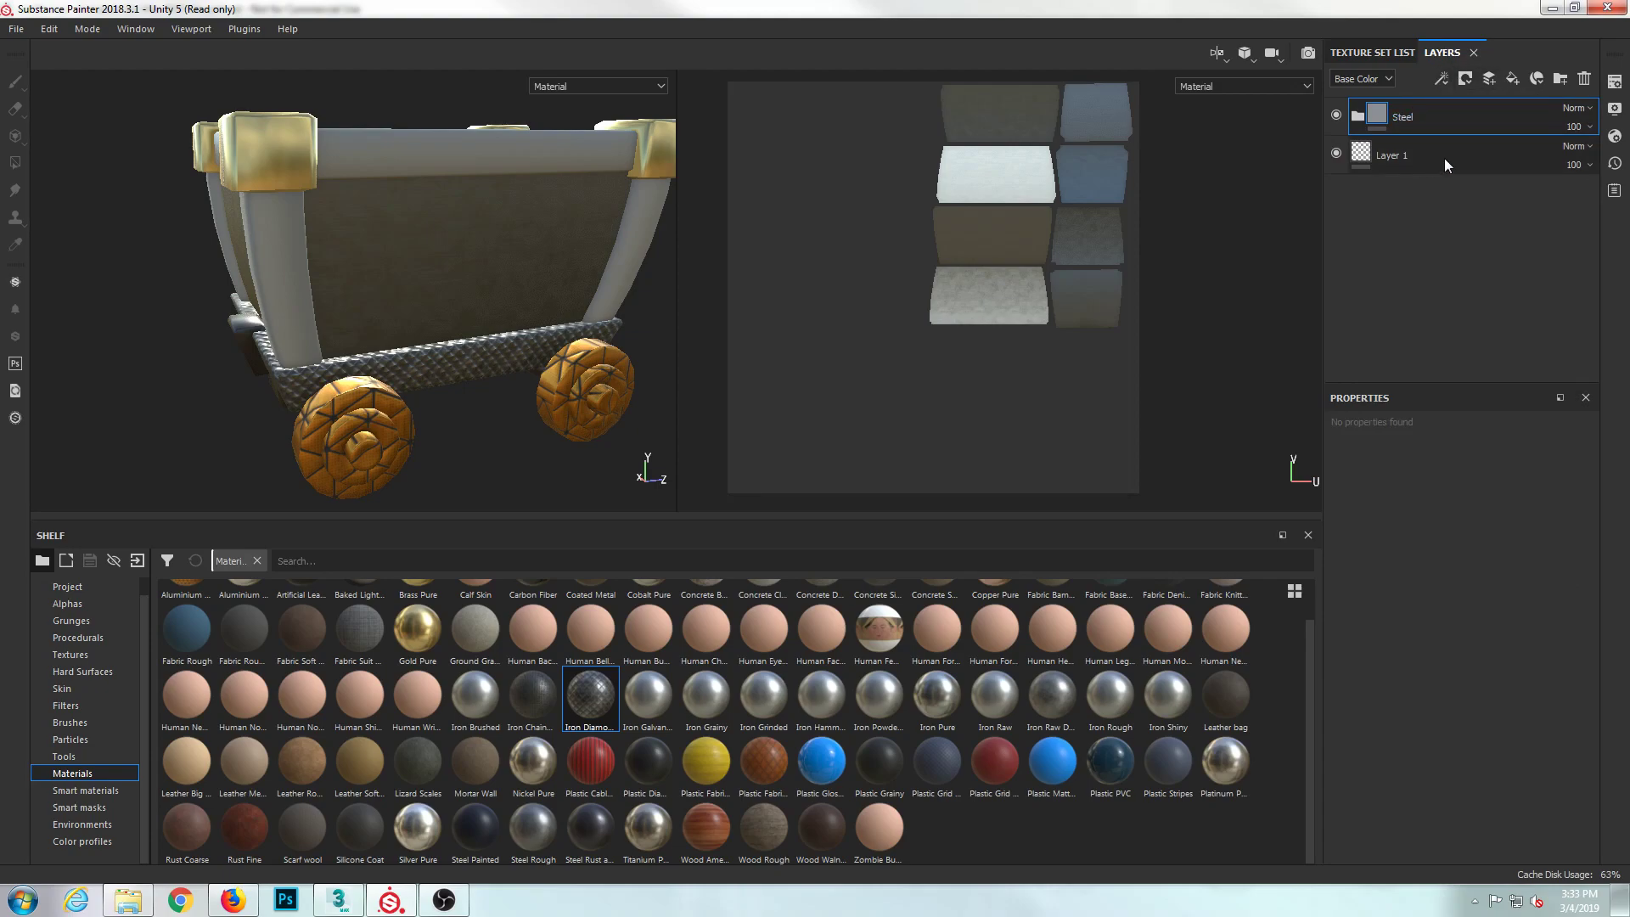
- Add a fill effect to Layer 1 of the Wood texture set and review its material channel settings
click(1444, 158)
click(1441, 78)
click(1455, 141)
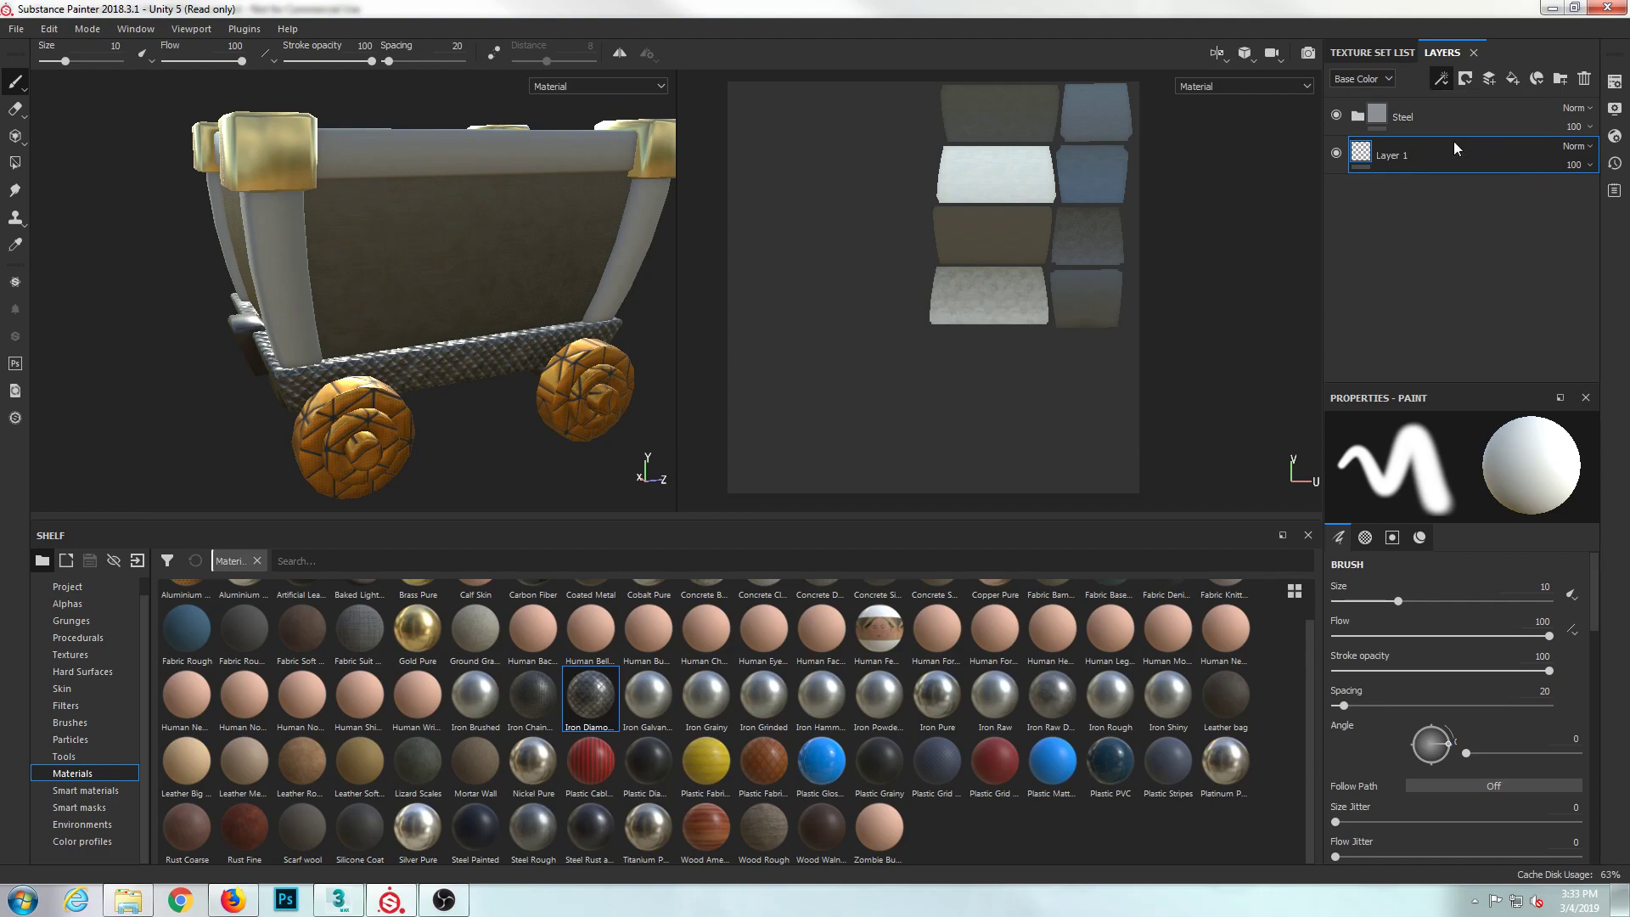
click(1403, 170)
click(1398, 180)
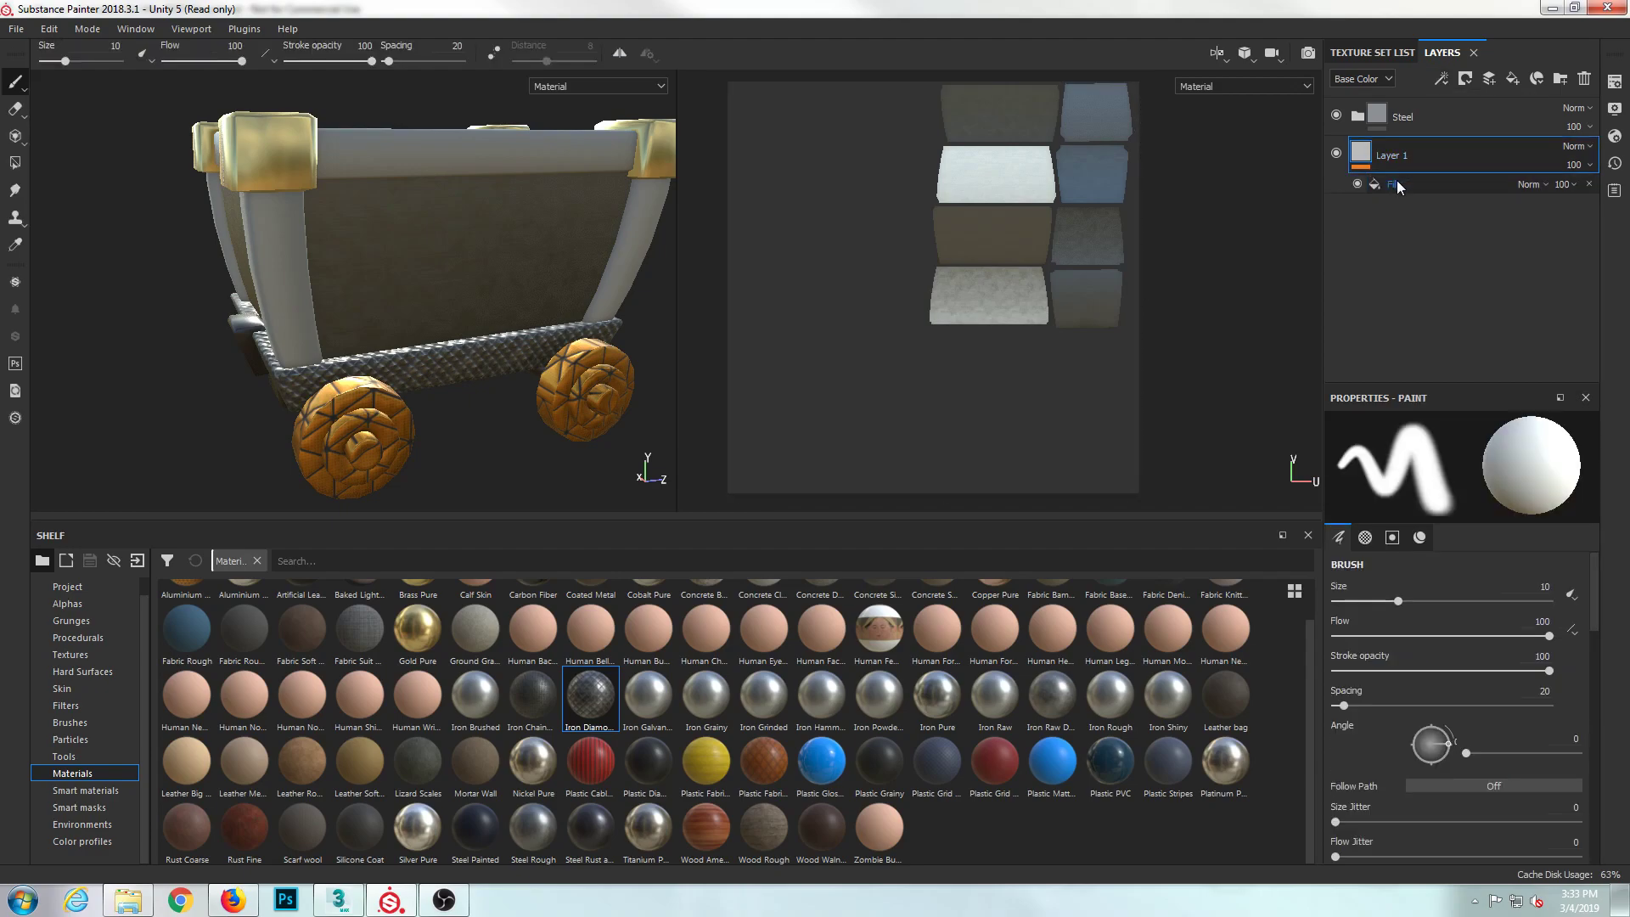
click(1393, 161)
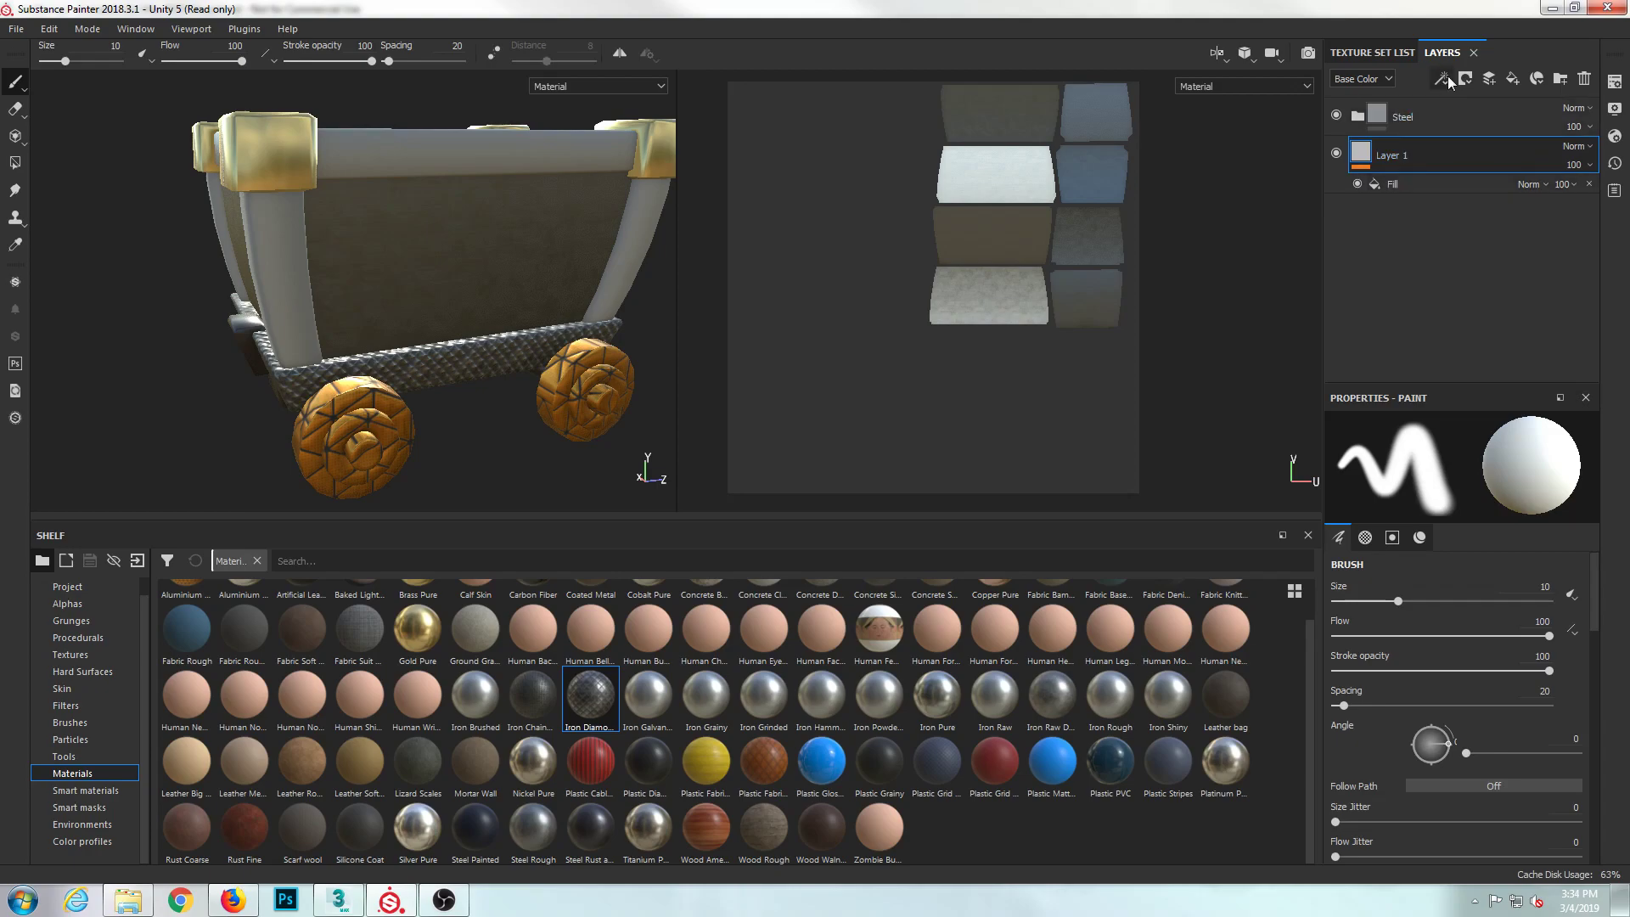
click(1397, 180)
scroll(1424, 665, down, 3)
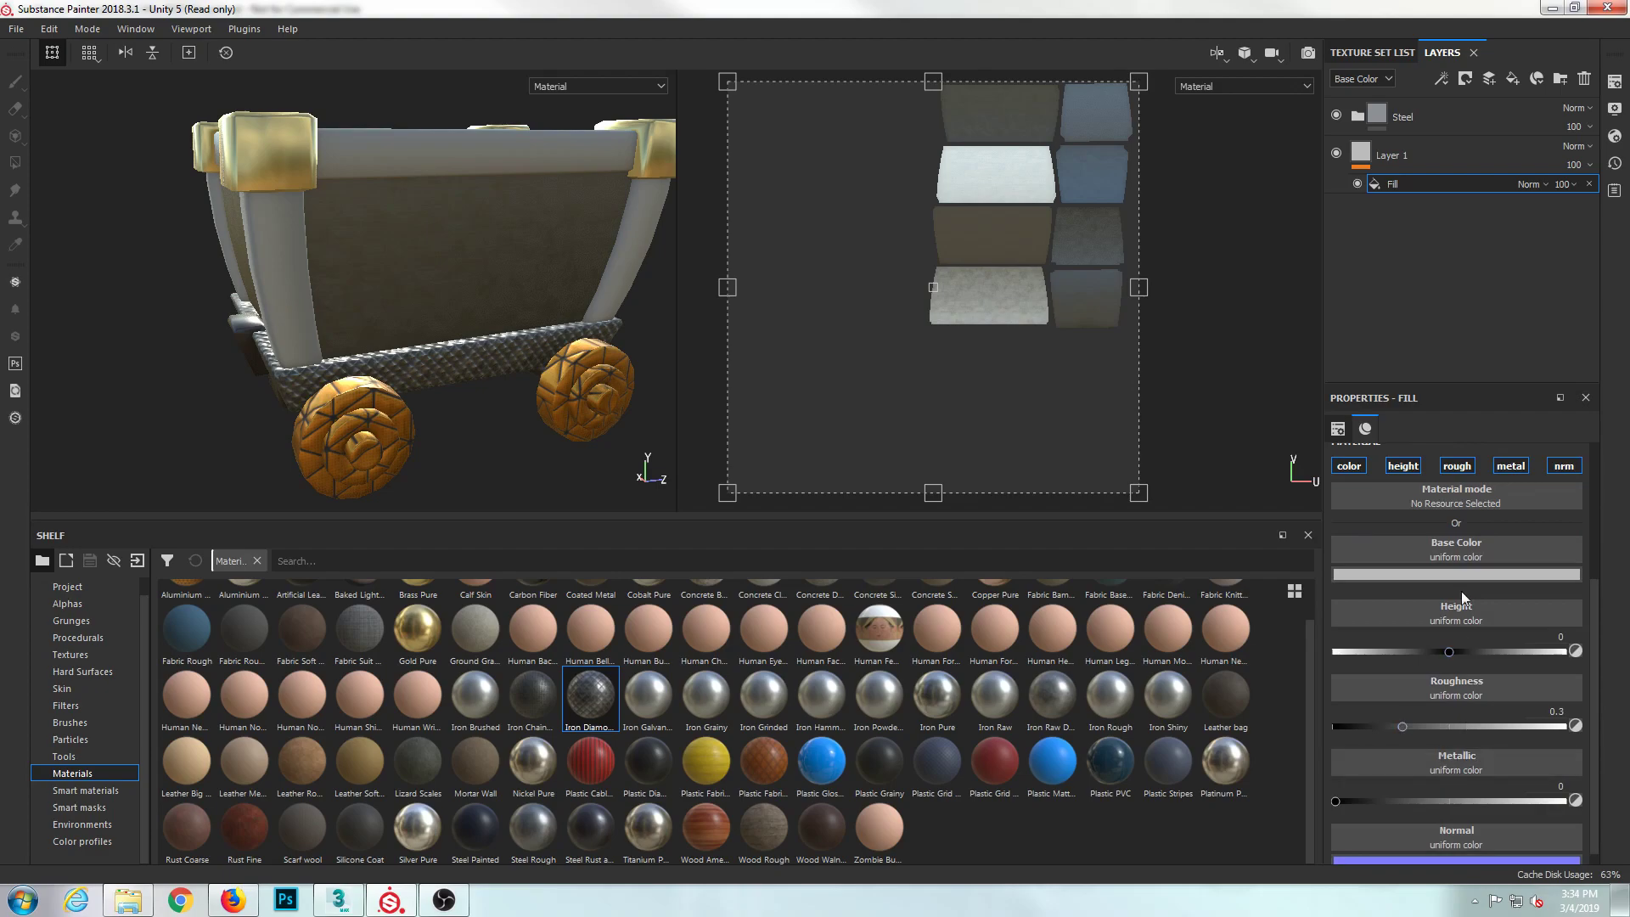
scroll(1464, 717, up, 3)
scroll(1459, 698, down, 4)
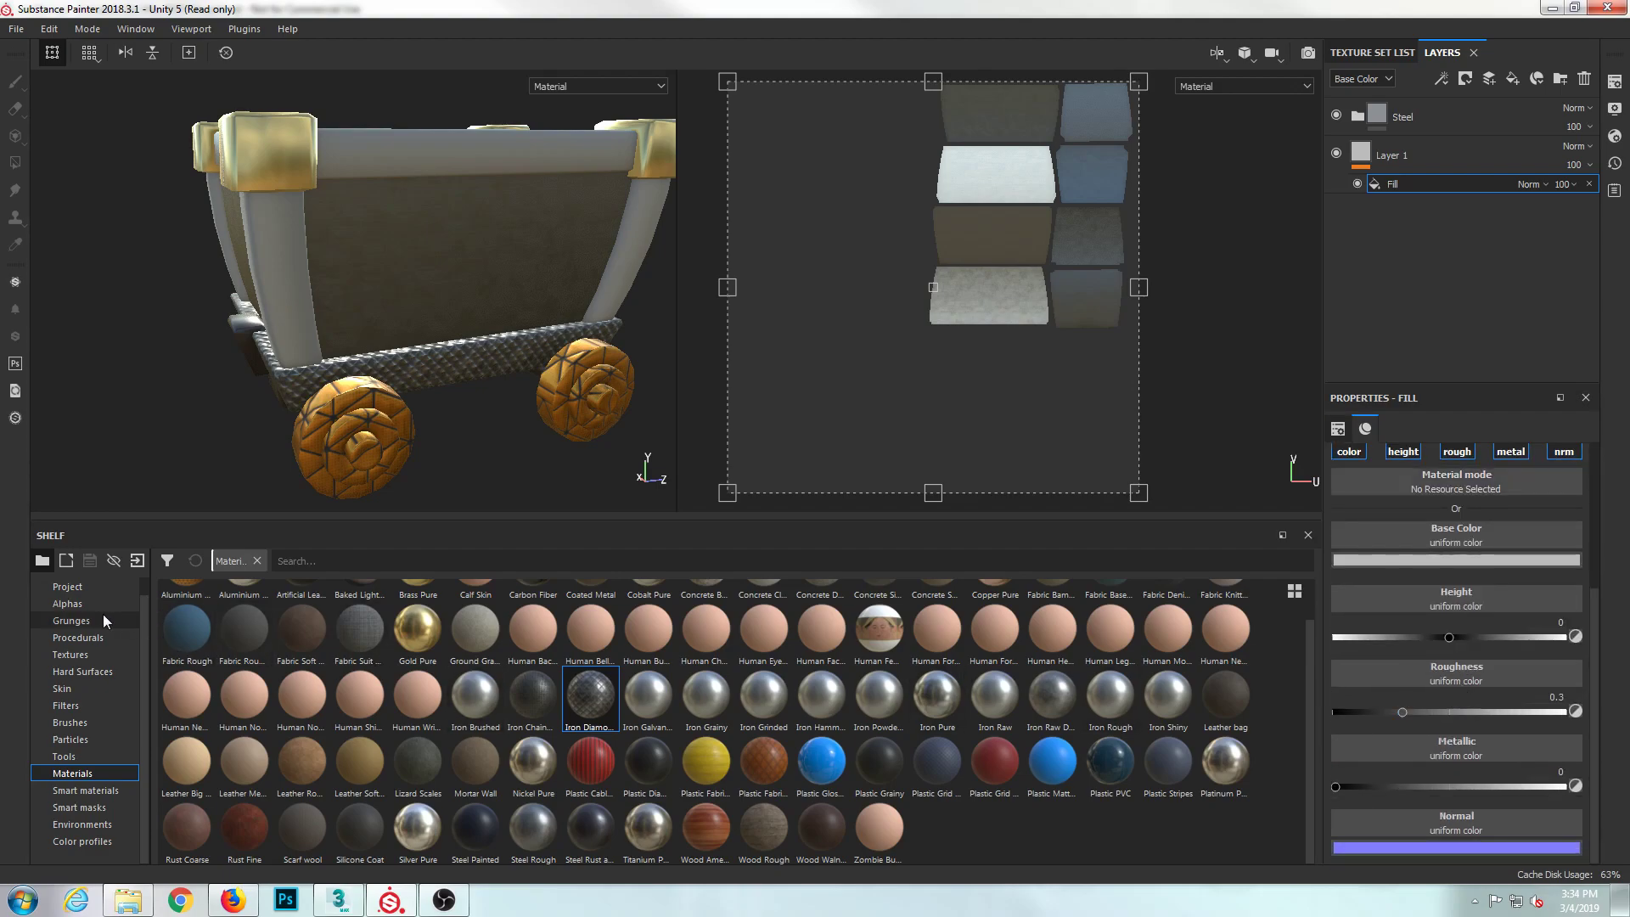
- Show the project's shelf resources and add Lunar_Industries_Logo_12.jpg and skull-miner-helmet-skull-miner-helmet-vector-illustration-122690132.jpg to the resource import
scroll(89, 627, up, 1)
click(66, 606)
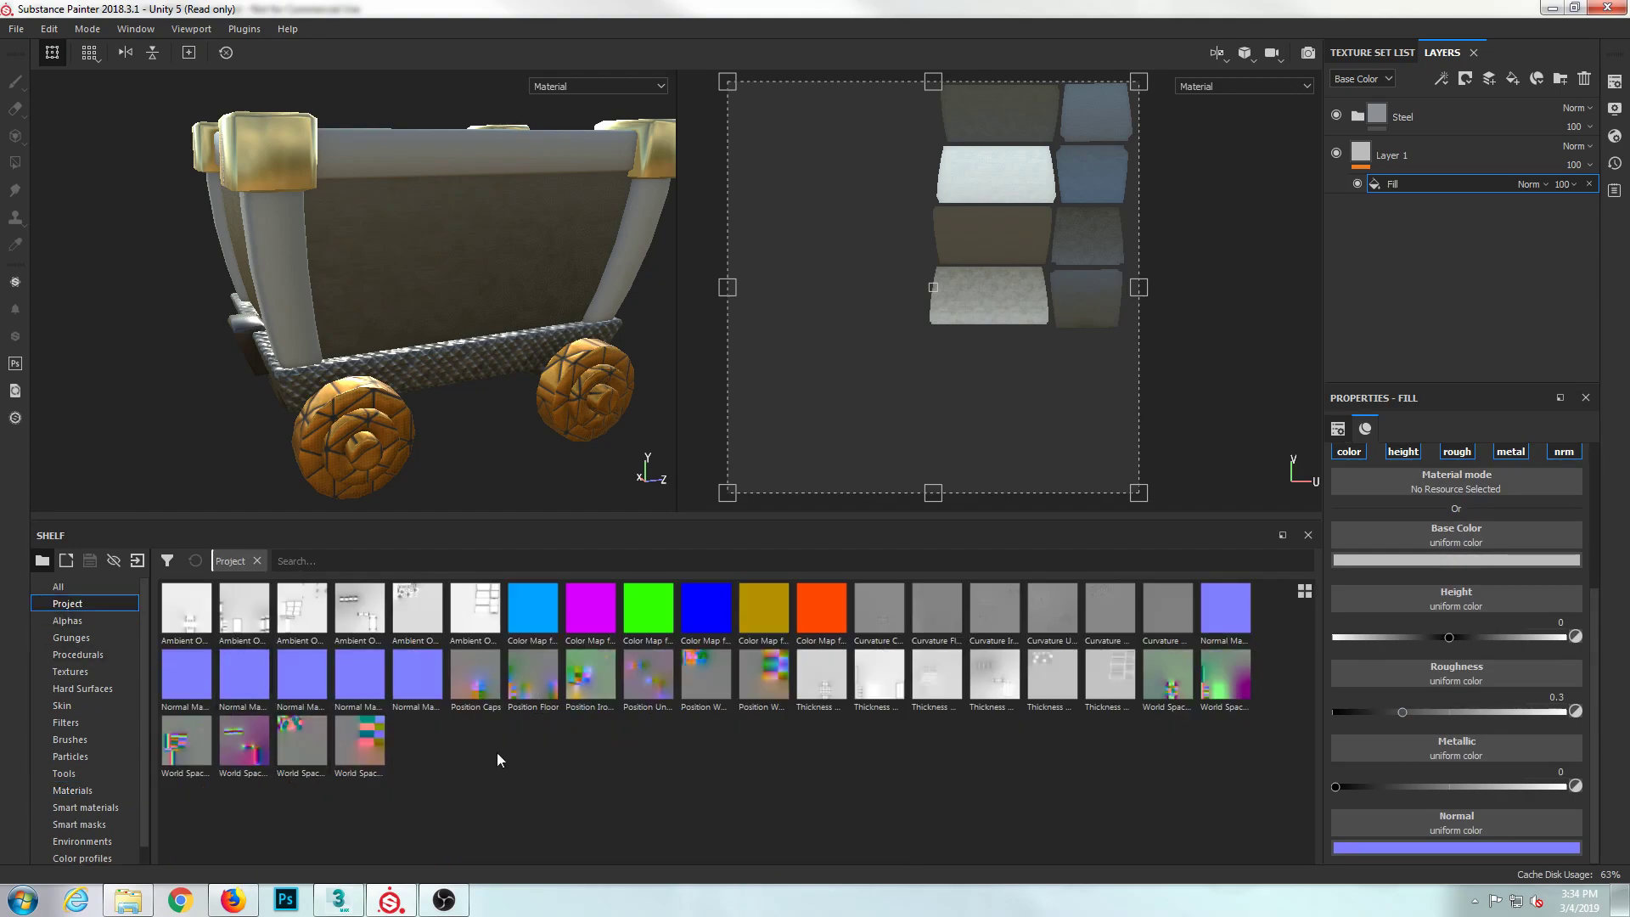
click(16, 30)
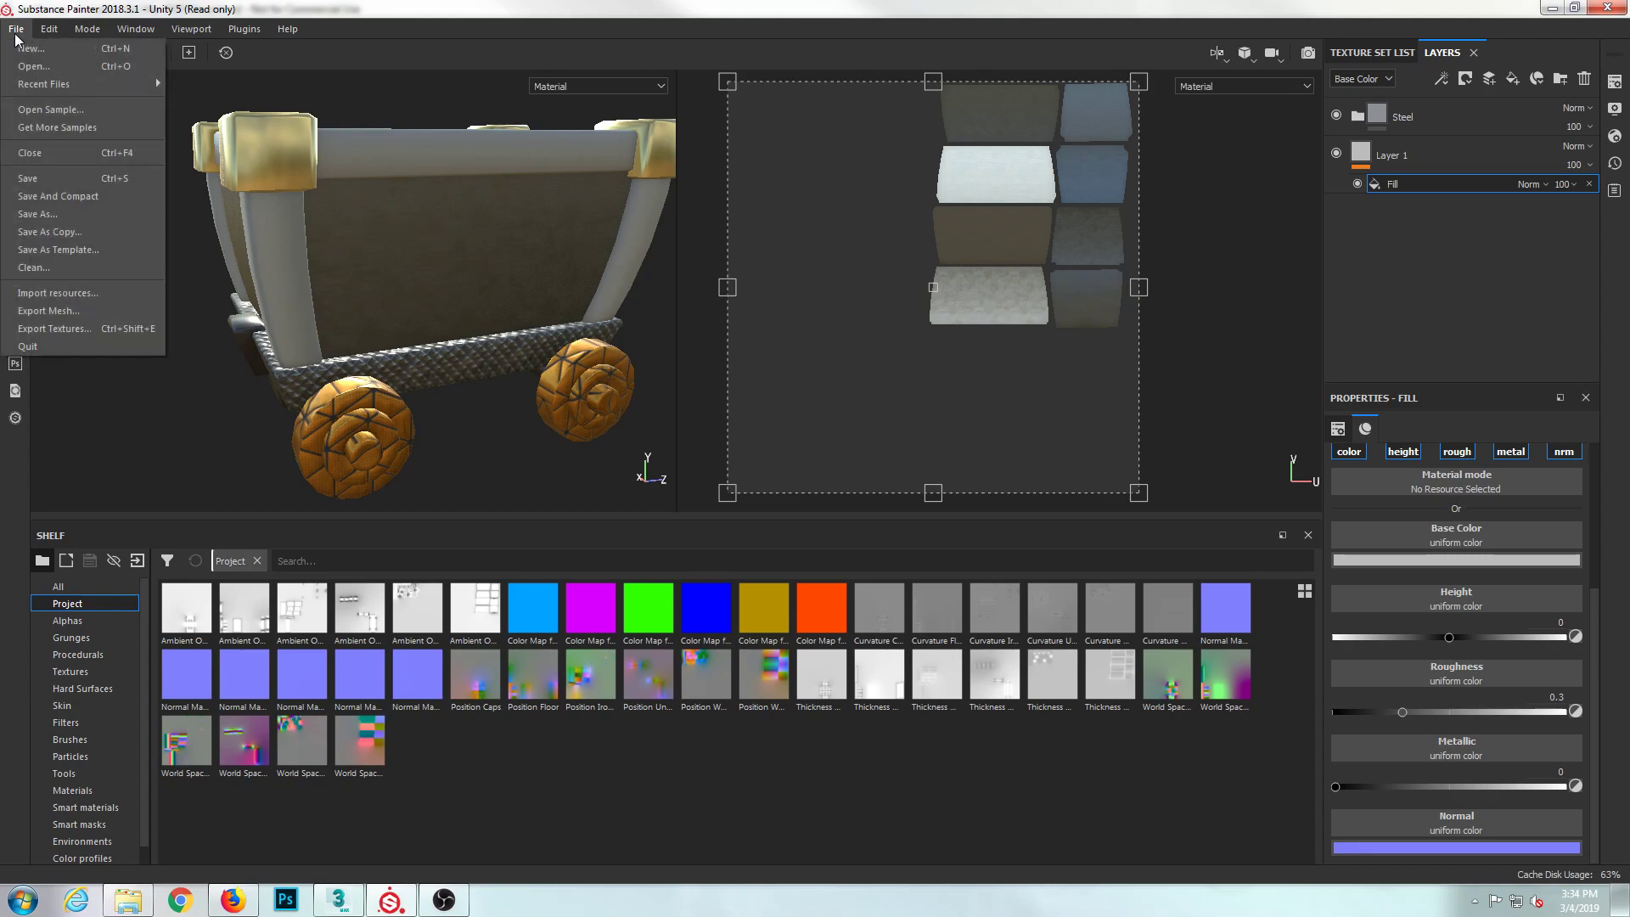
mouse_move(40, 38)
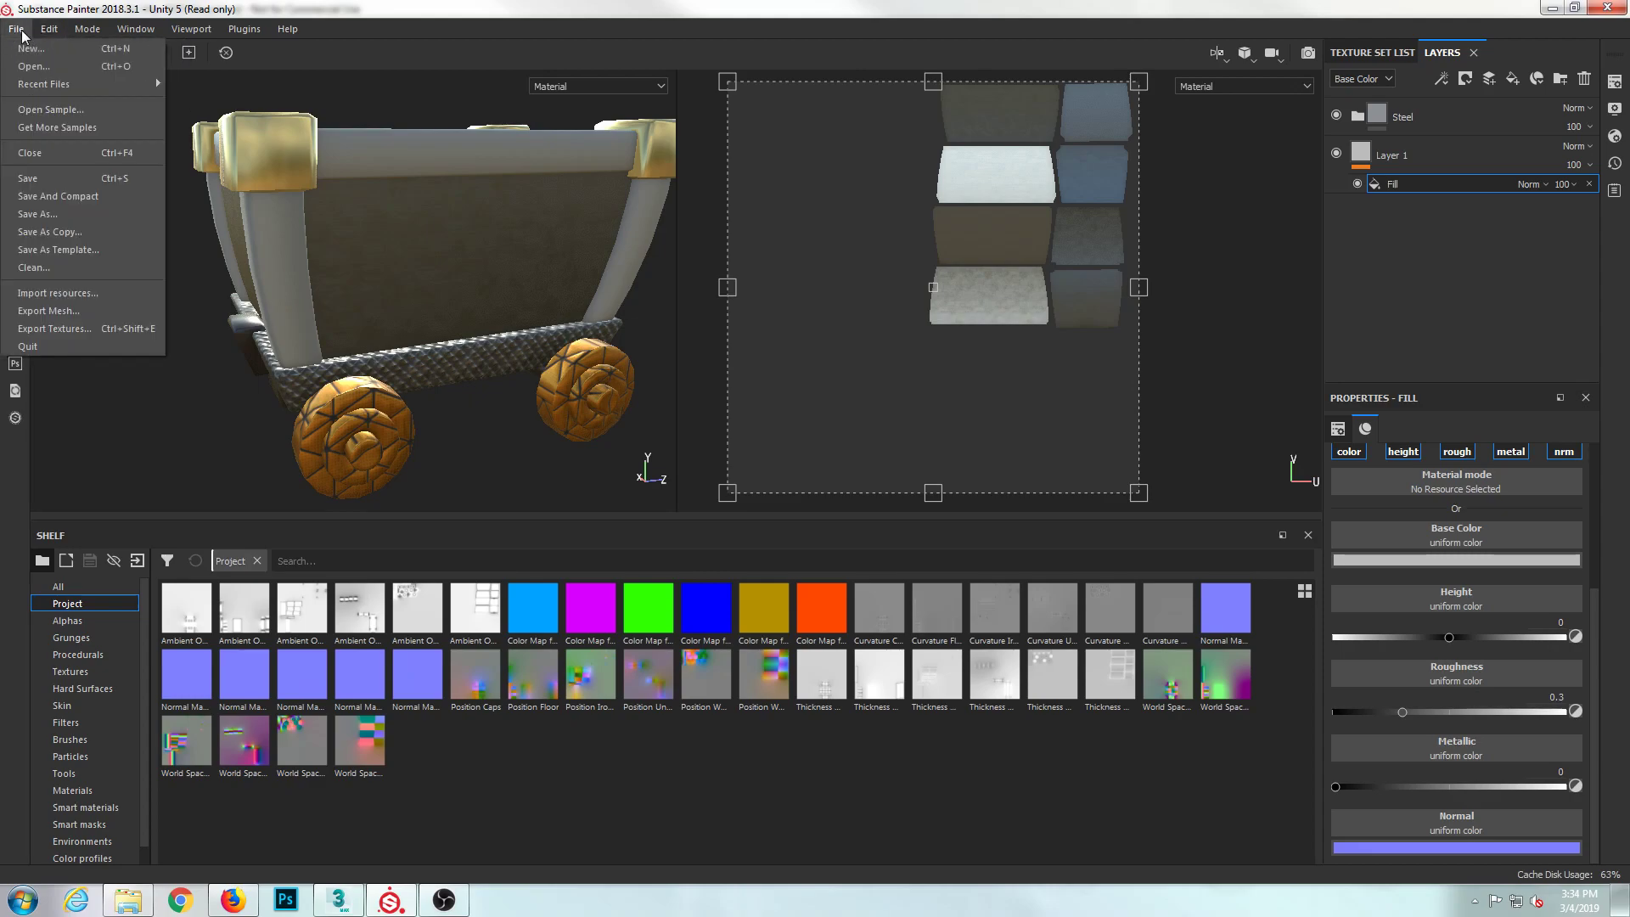
click(58, 293)
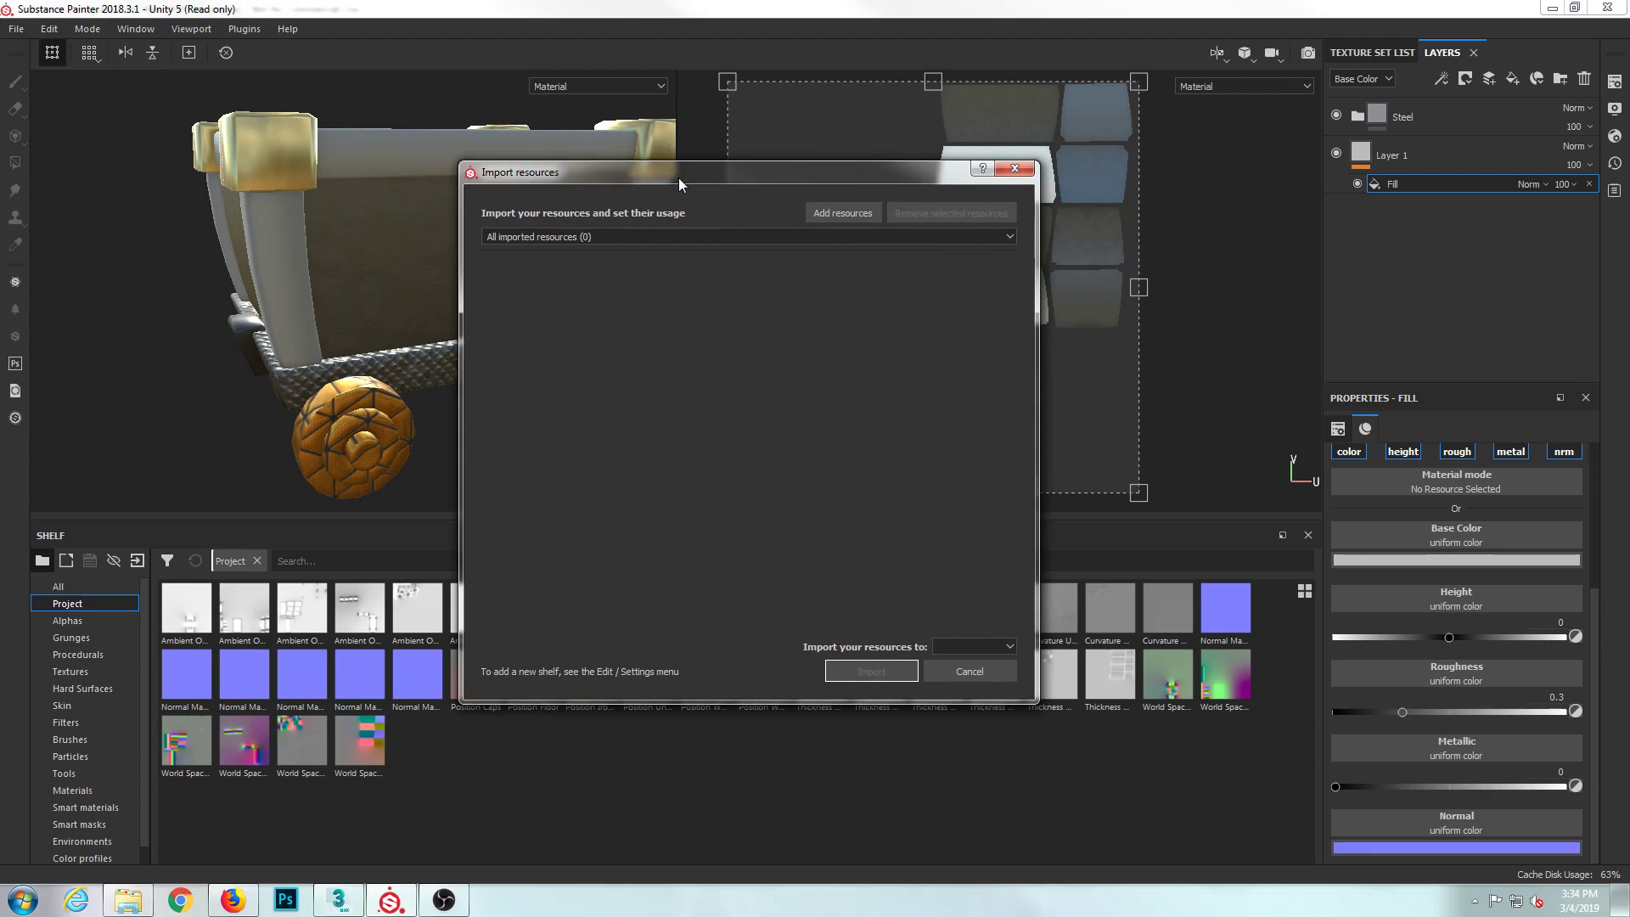
click(839, 213)
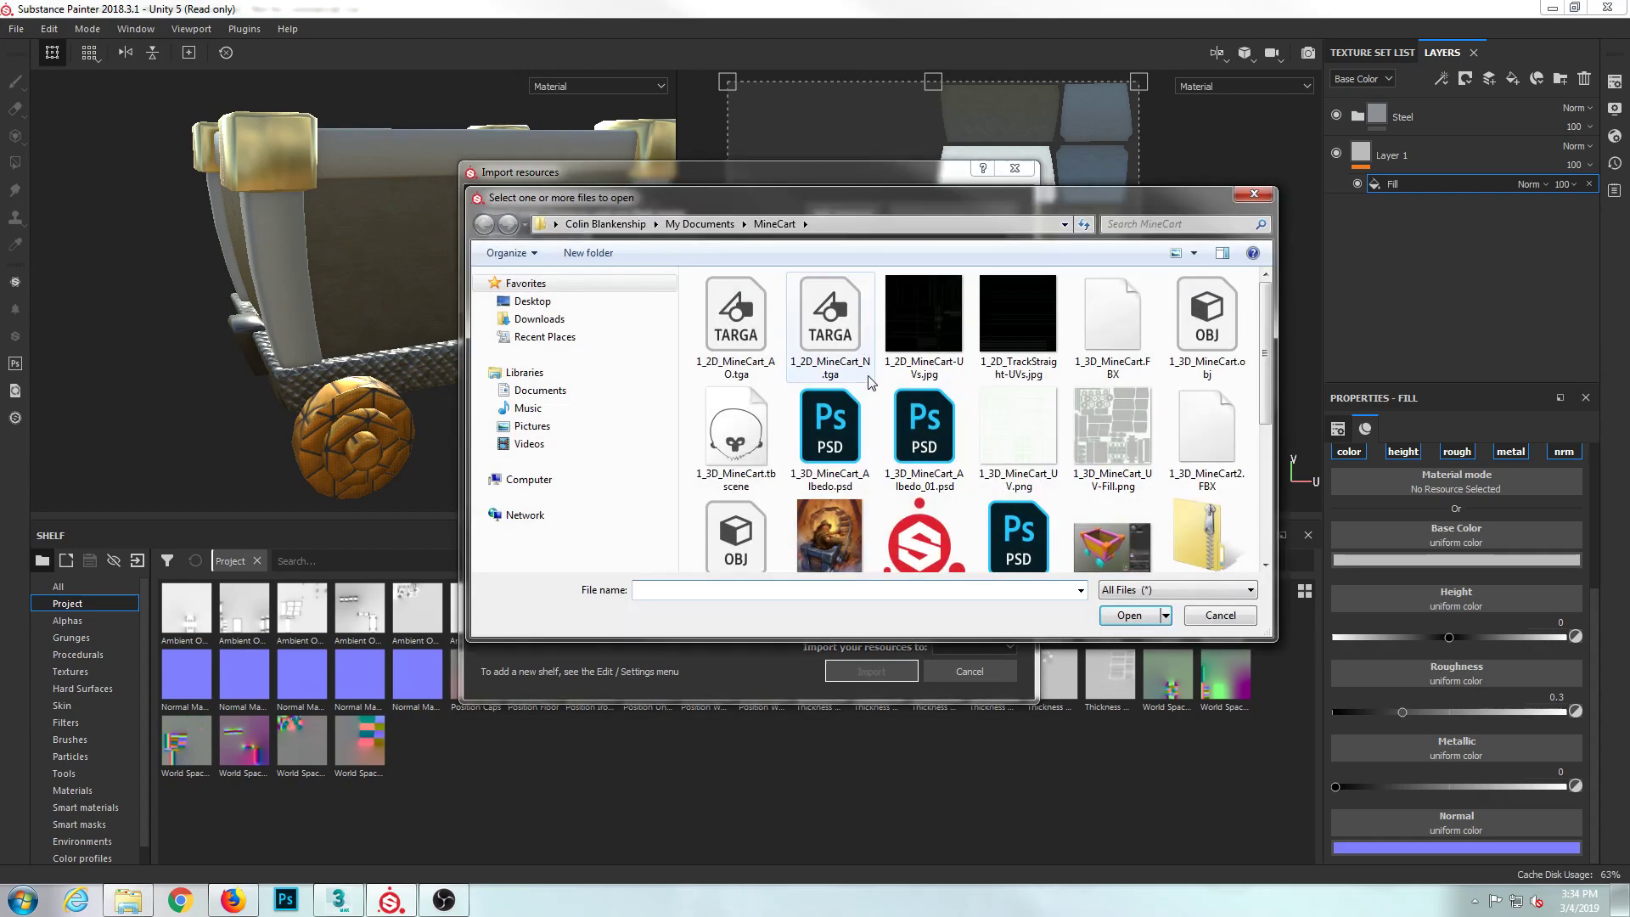
drag(1263, 355, 1258, 519)
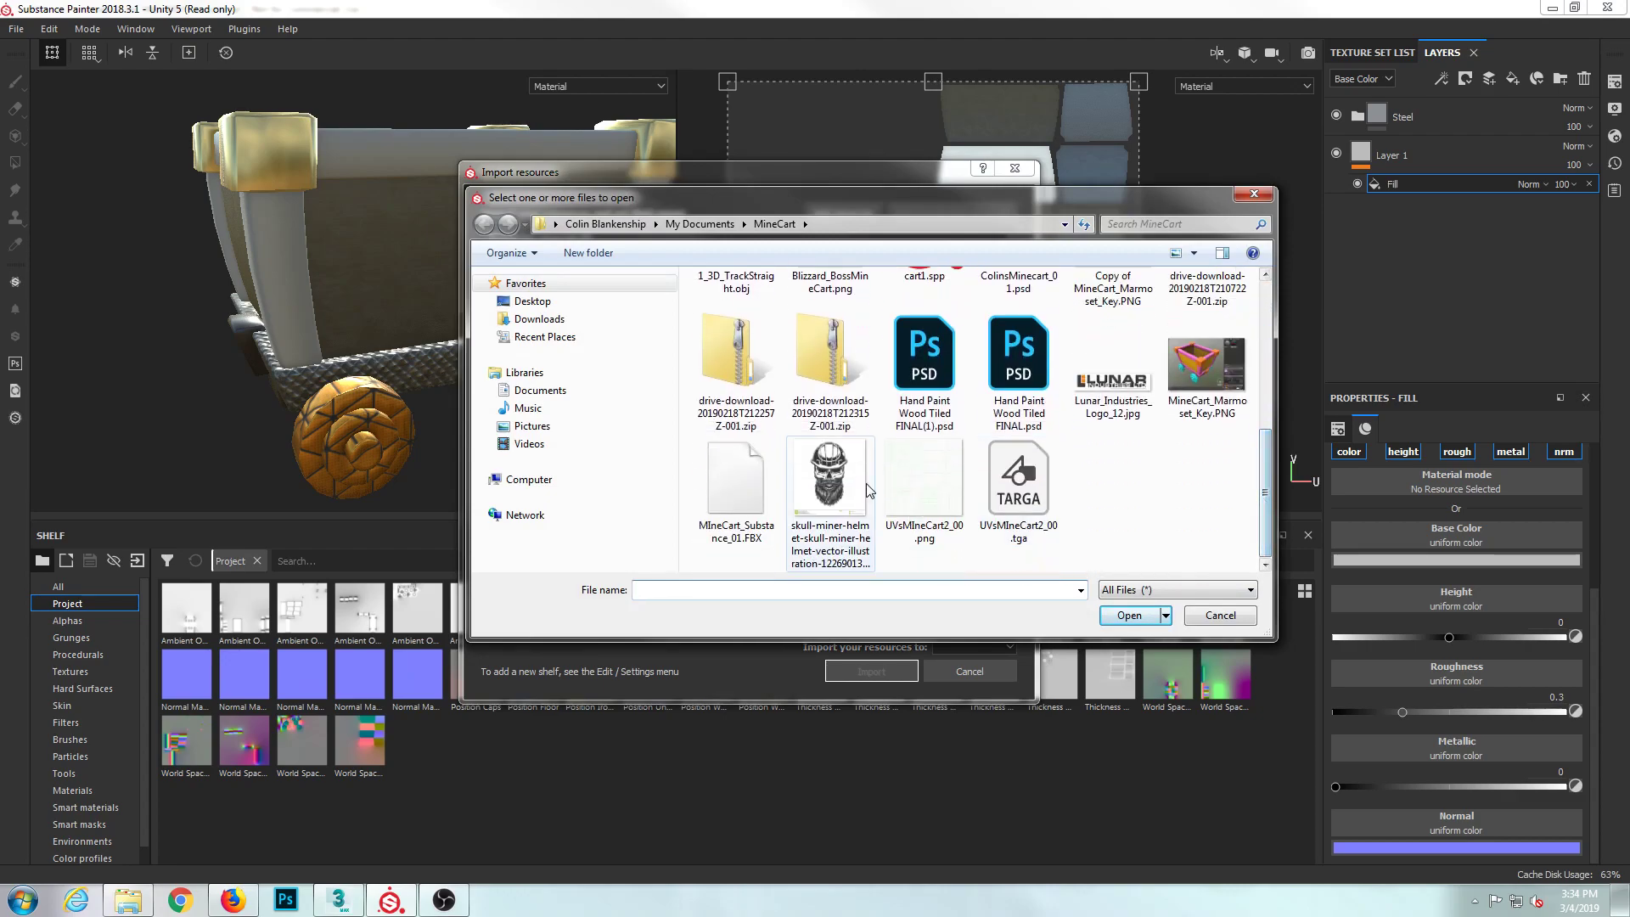
click(1113, 370)
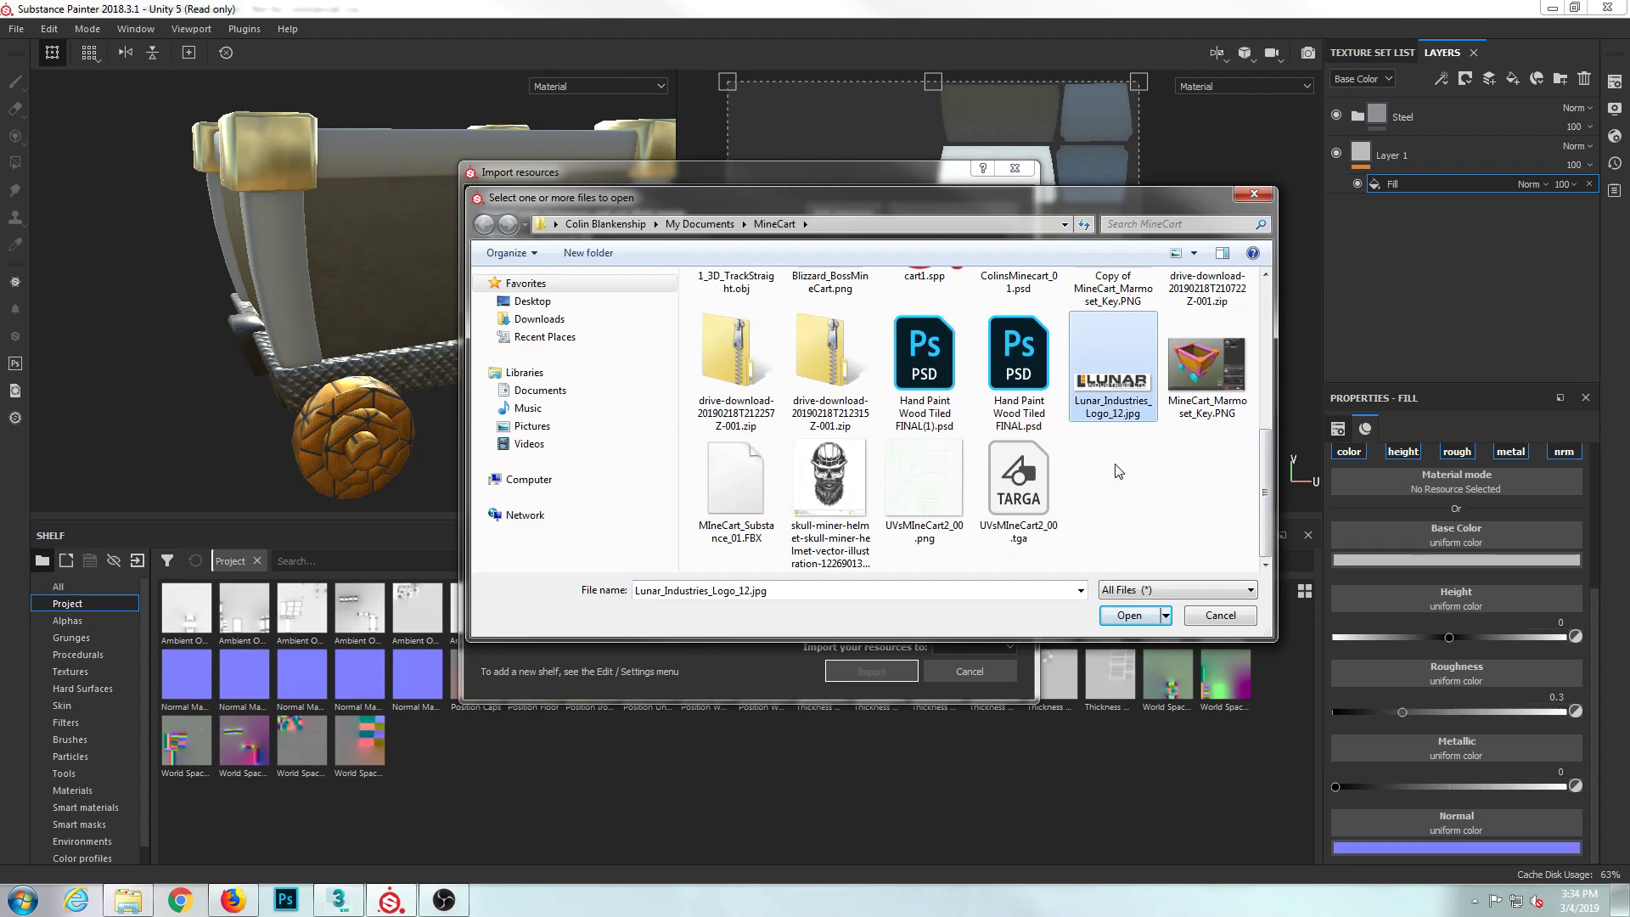
ctrl+click(841, 500)
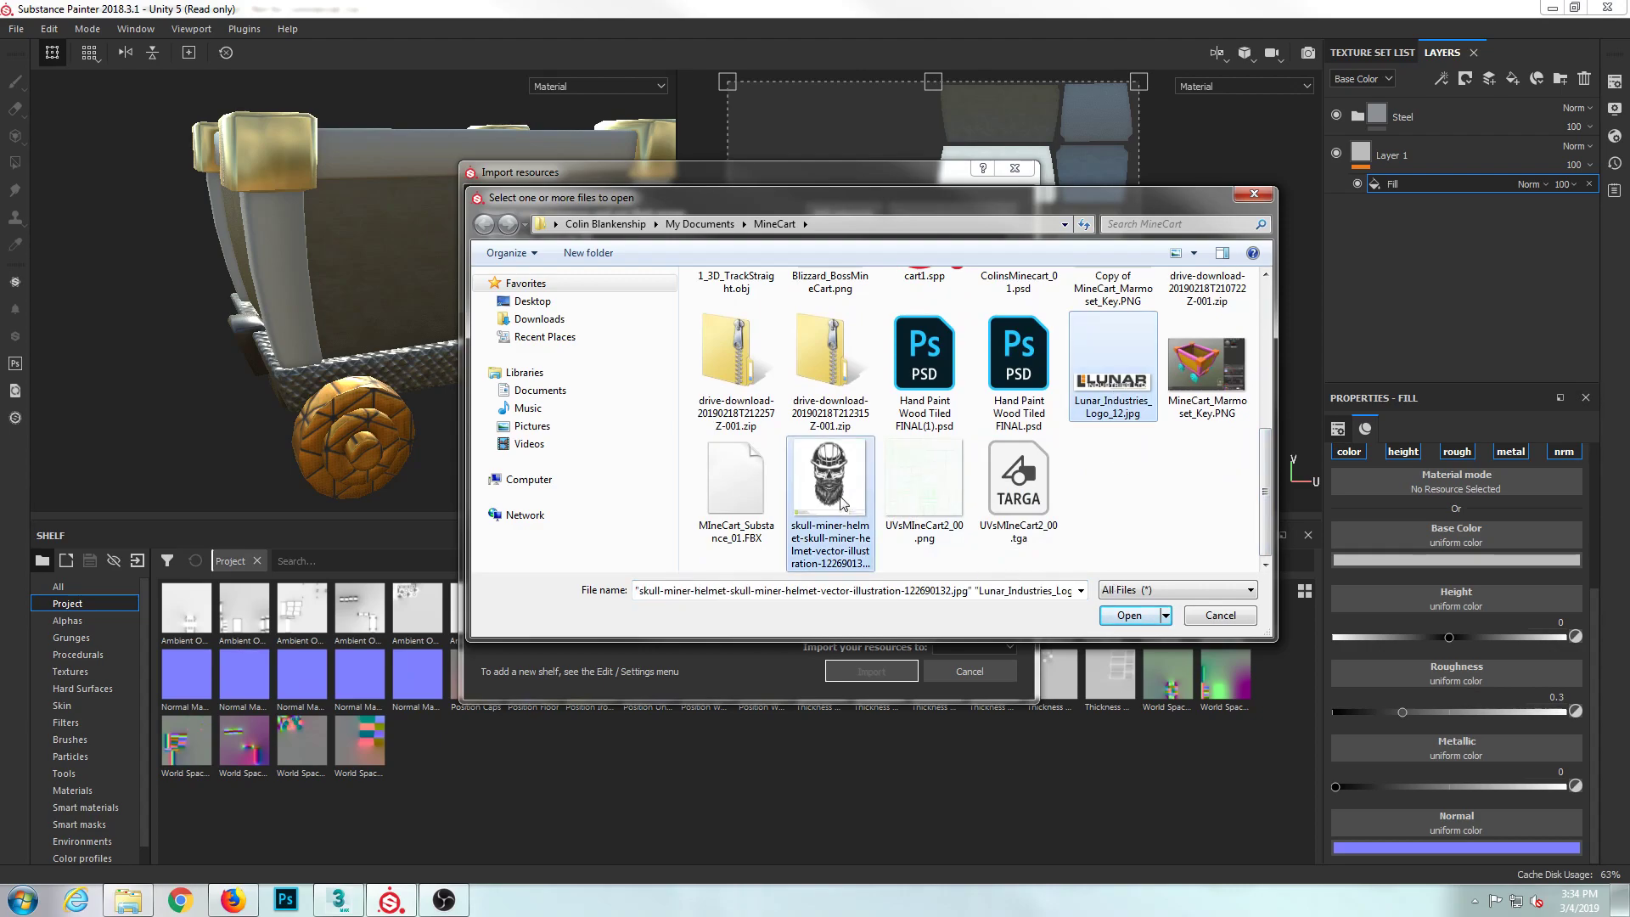
click(1114, 615)
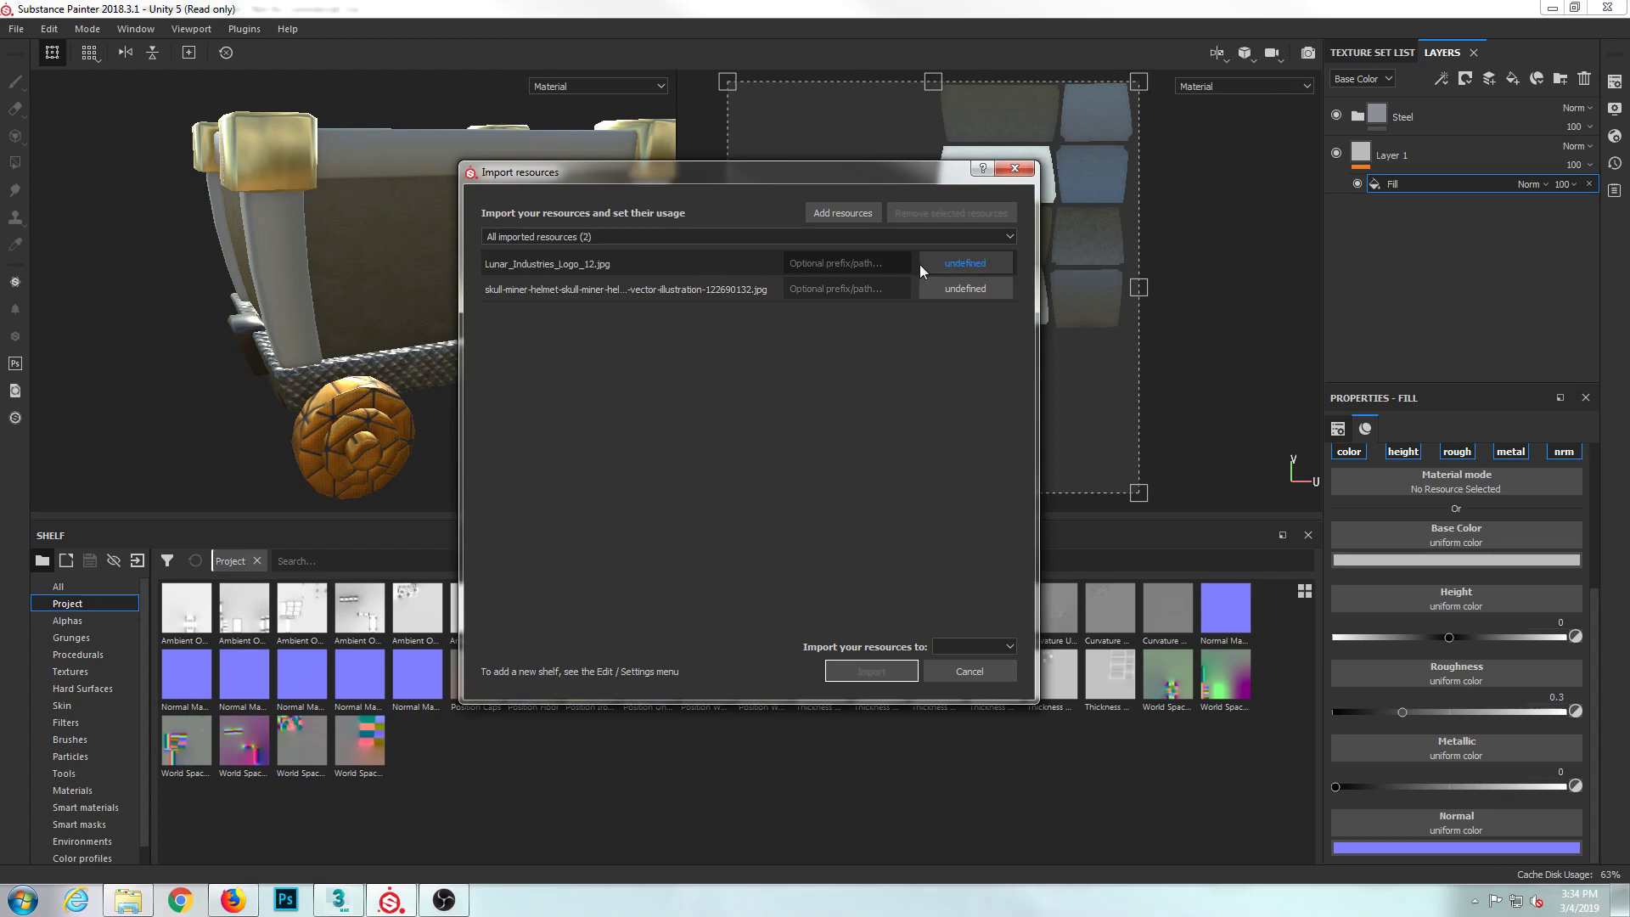
- Set the usage of the logo and skull images to texture and their import destination to the current session
click(950, 264)
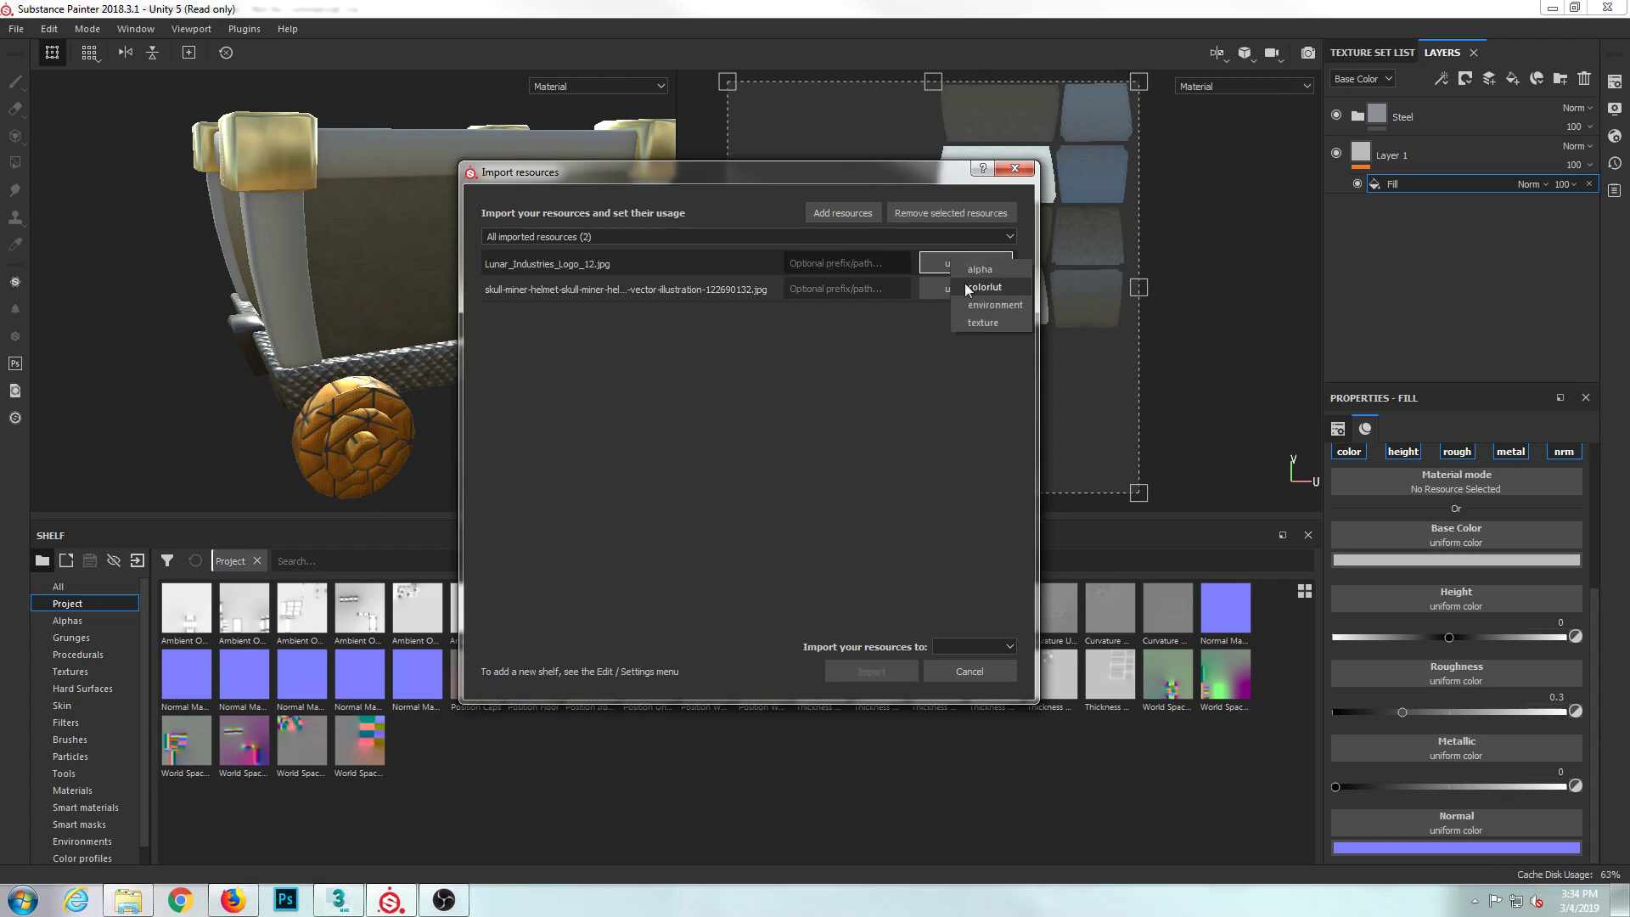
click(983, 324)
click(965, 292)
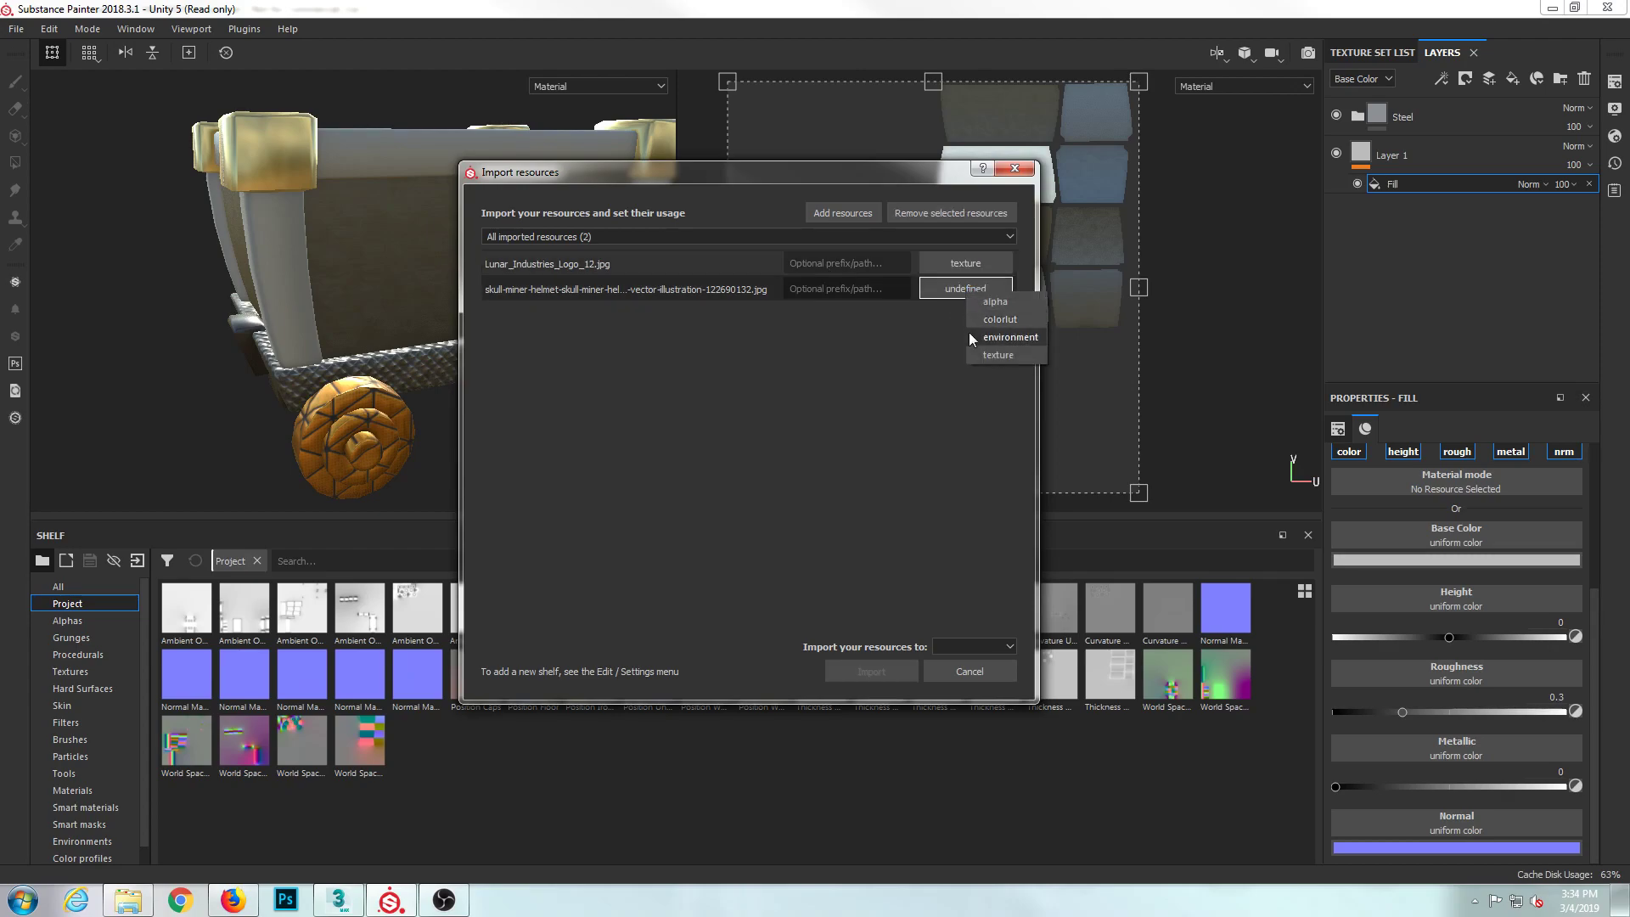
click(980, 352)
click(948, 290)
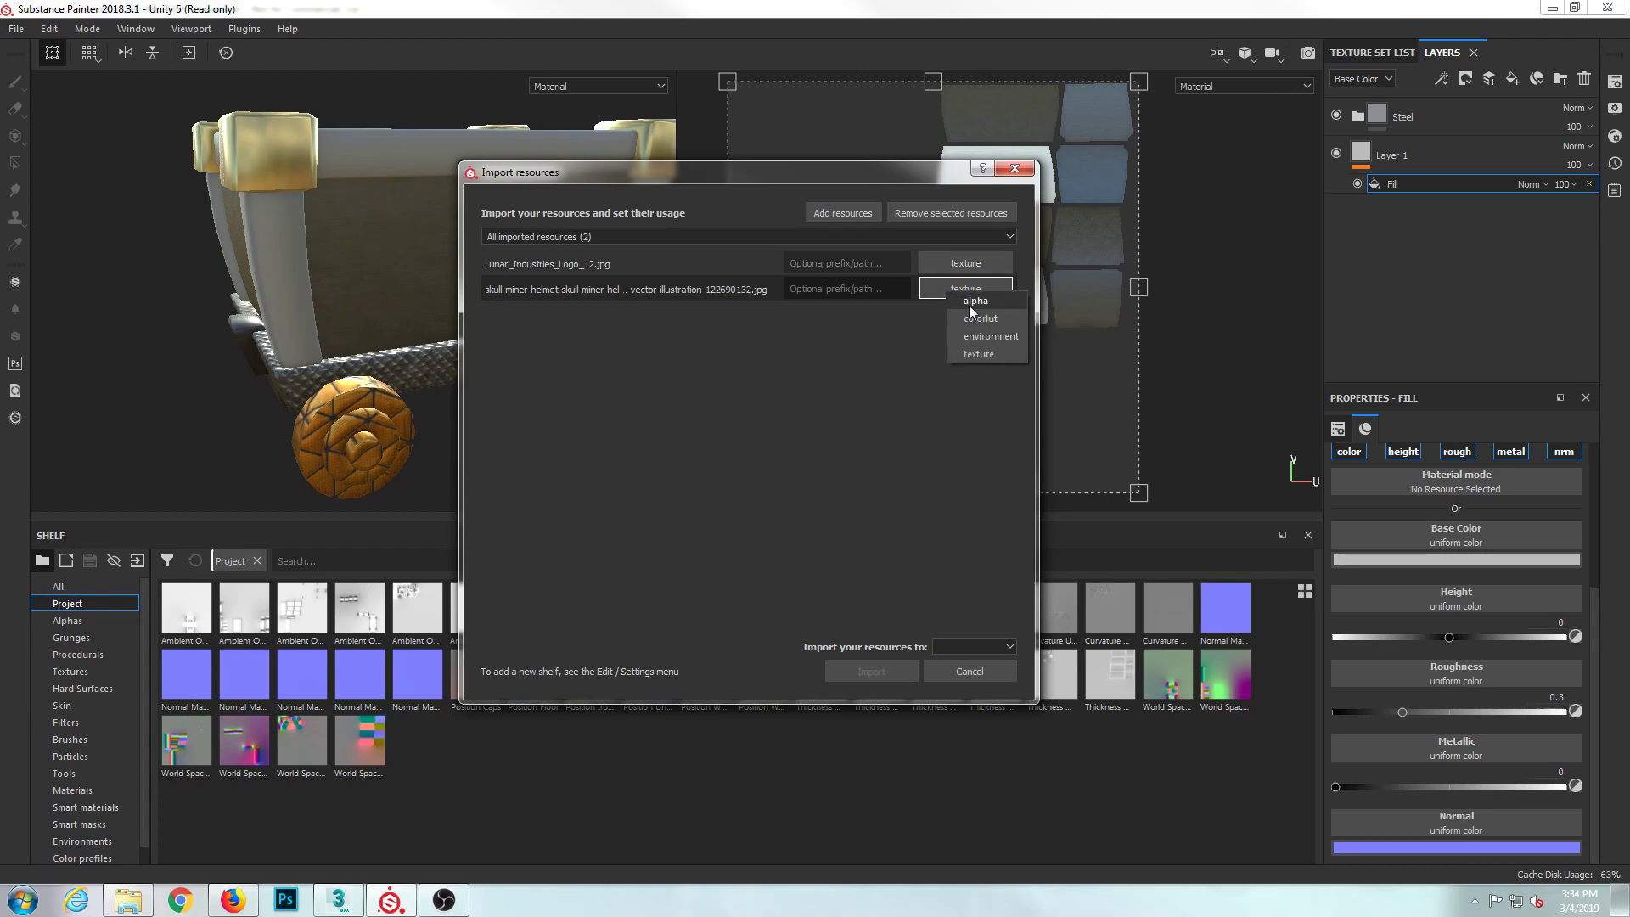
click(980, 353)
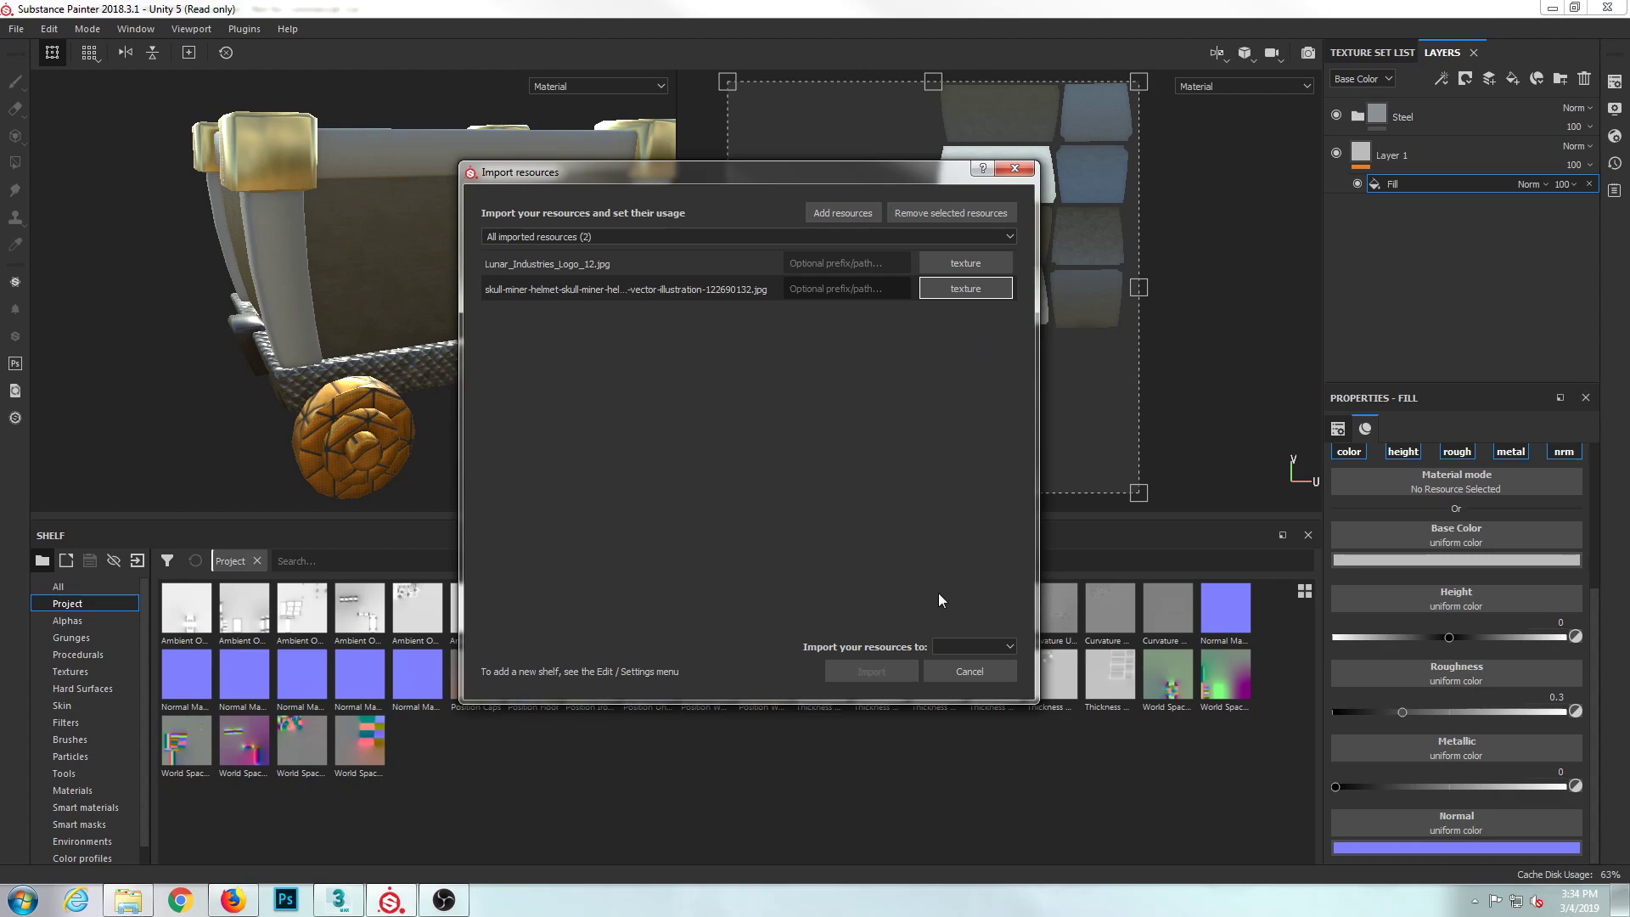
click(963, 648)
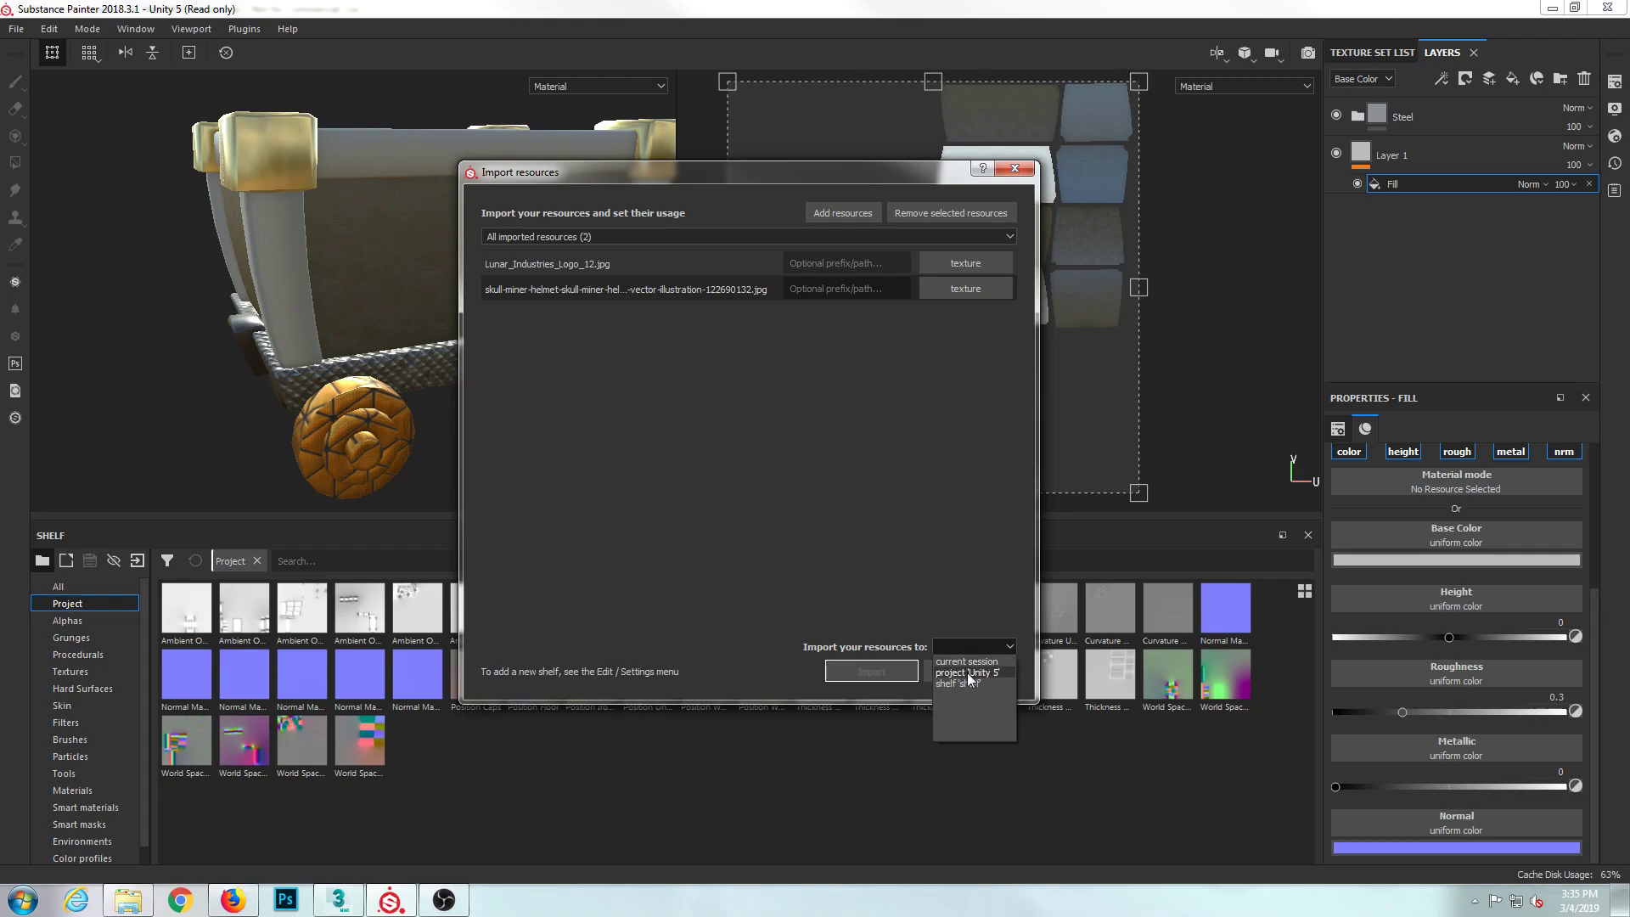
click(966, 662)
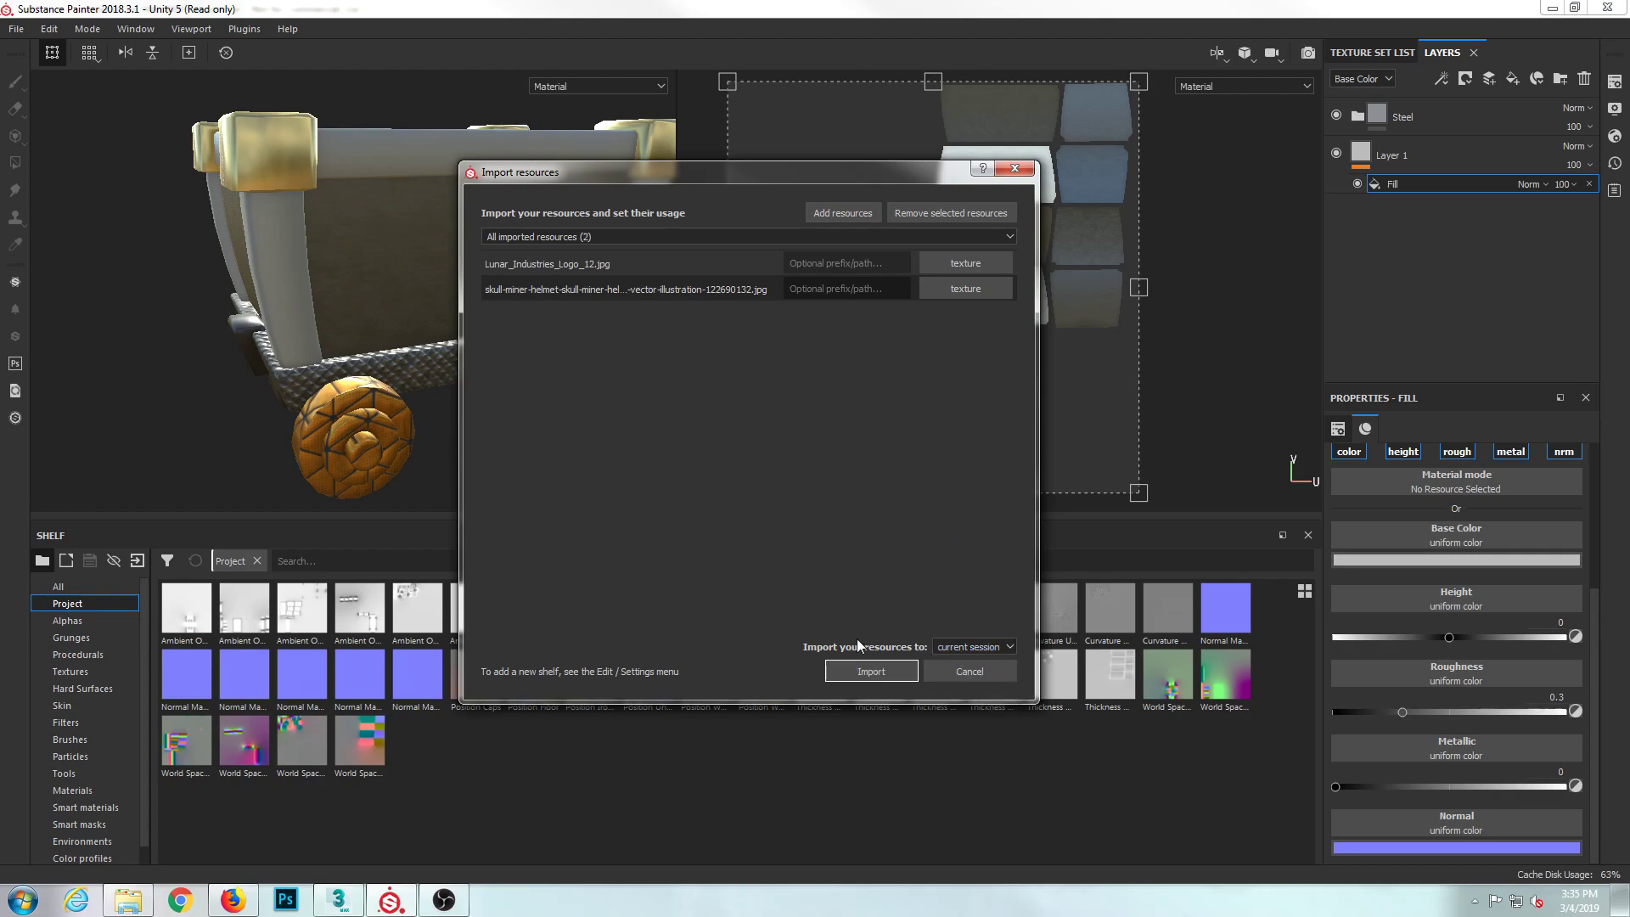
- Import the logo and skull images, and locate them among the shelf's texture resources
click(862, 673)
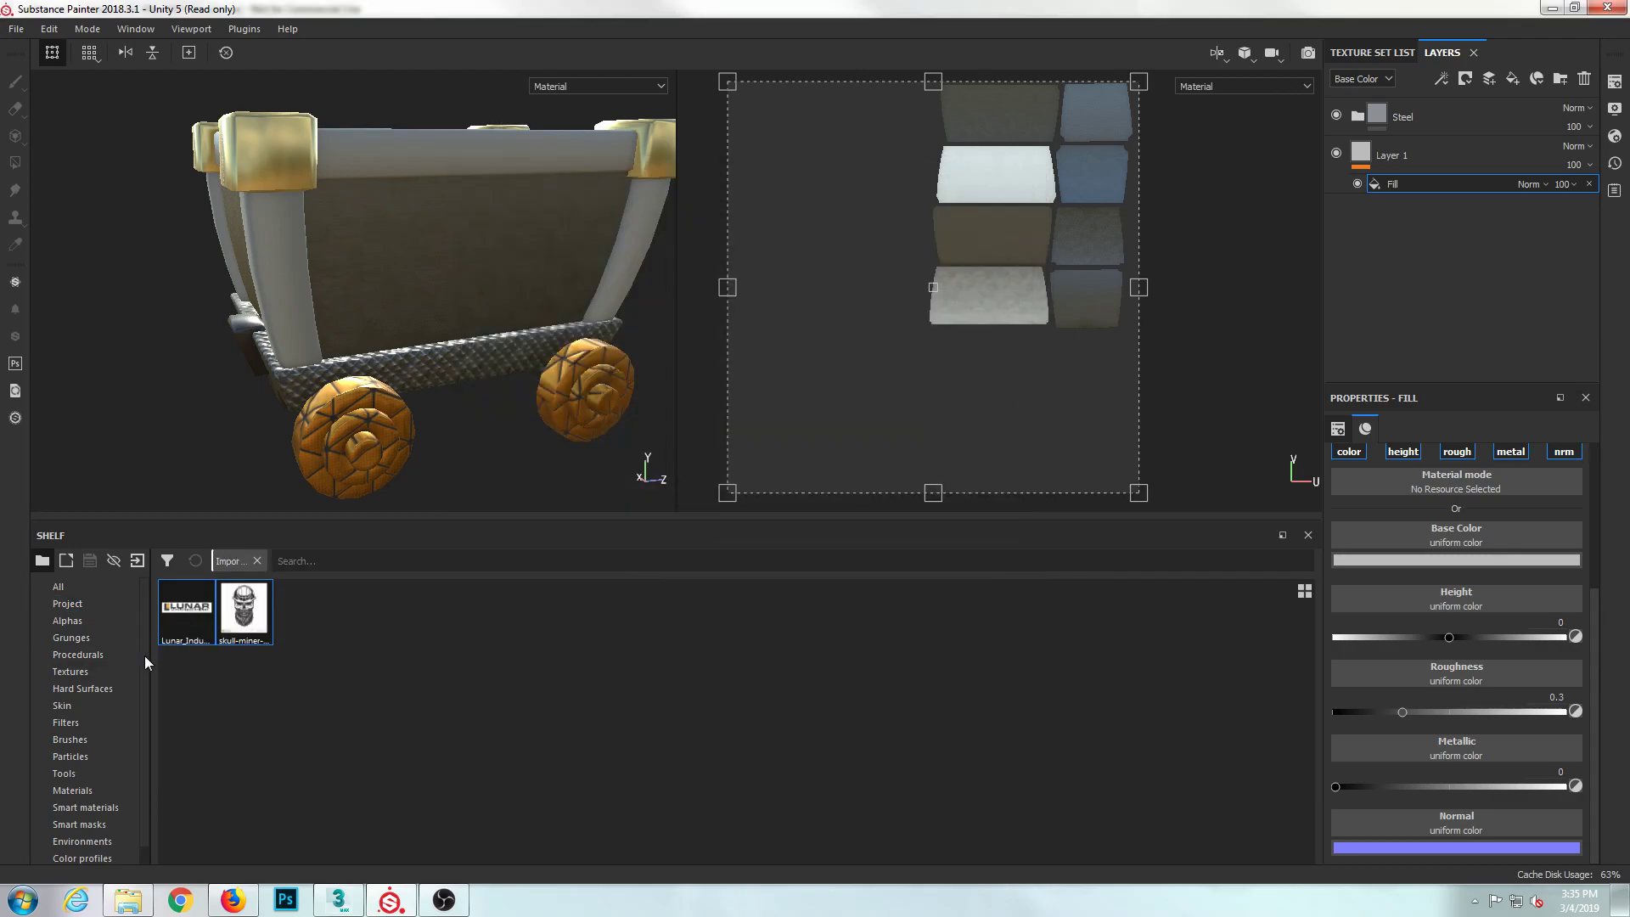
click(56, 603)
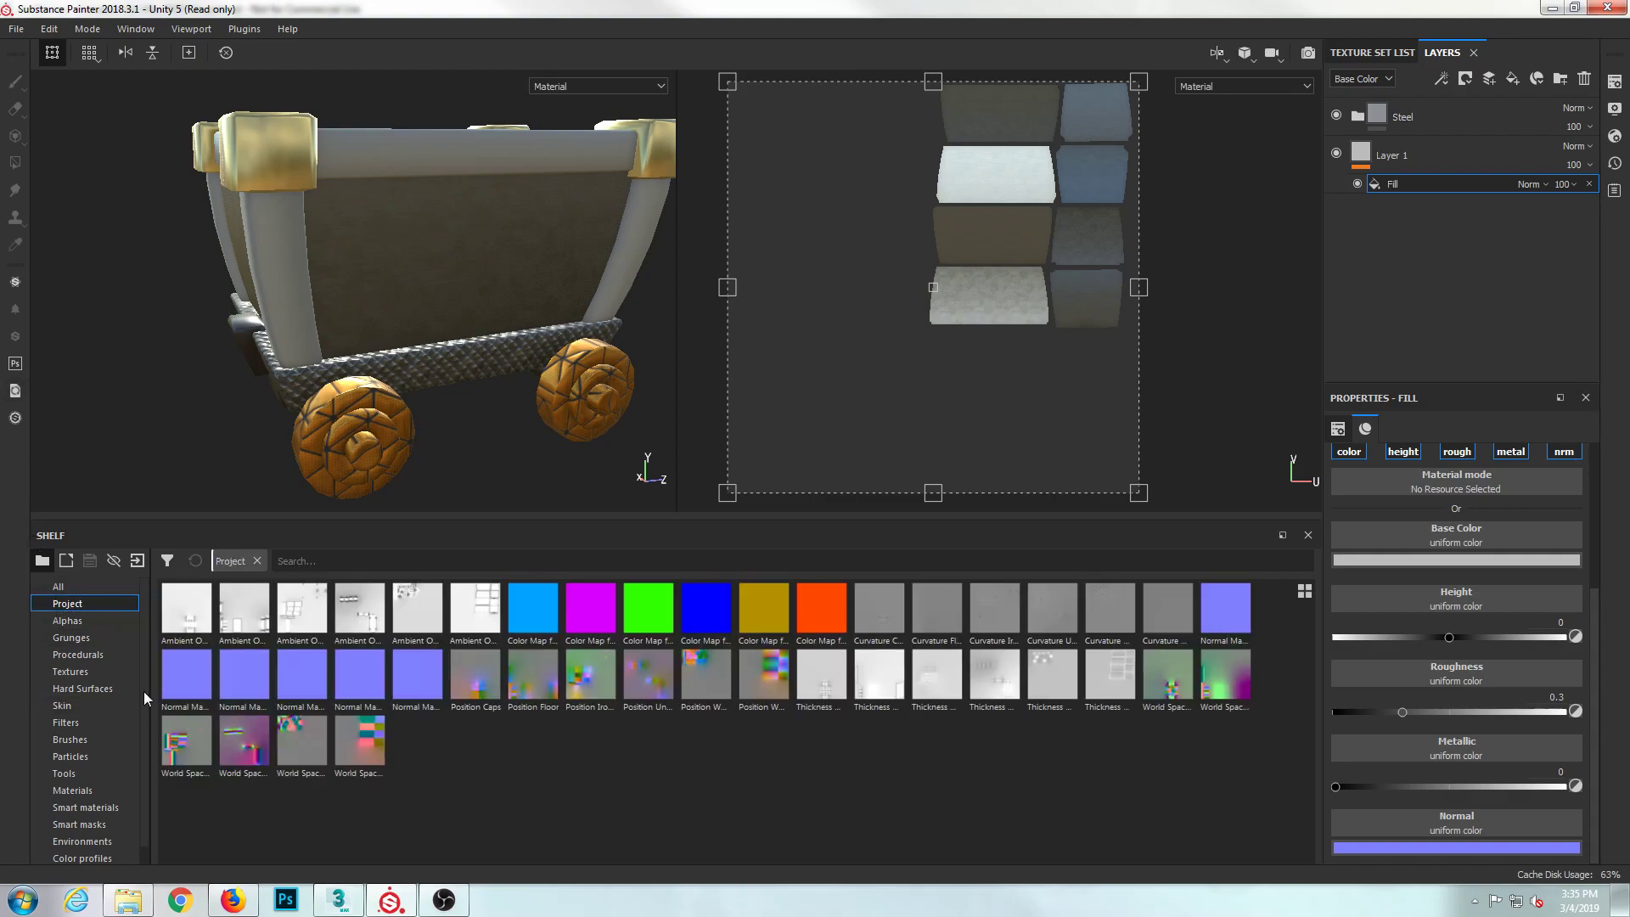
scroll(144, 834, down, 1)
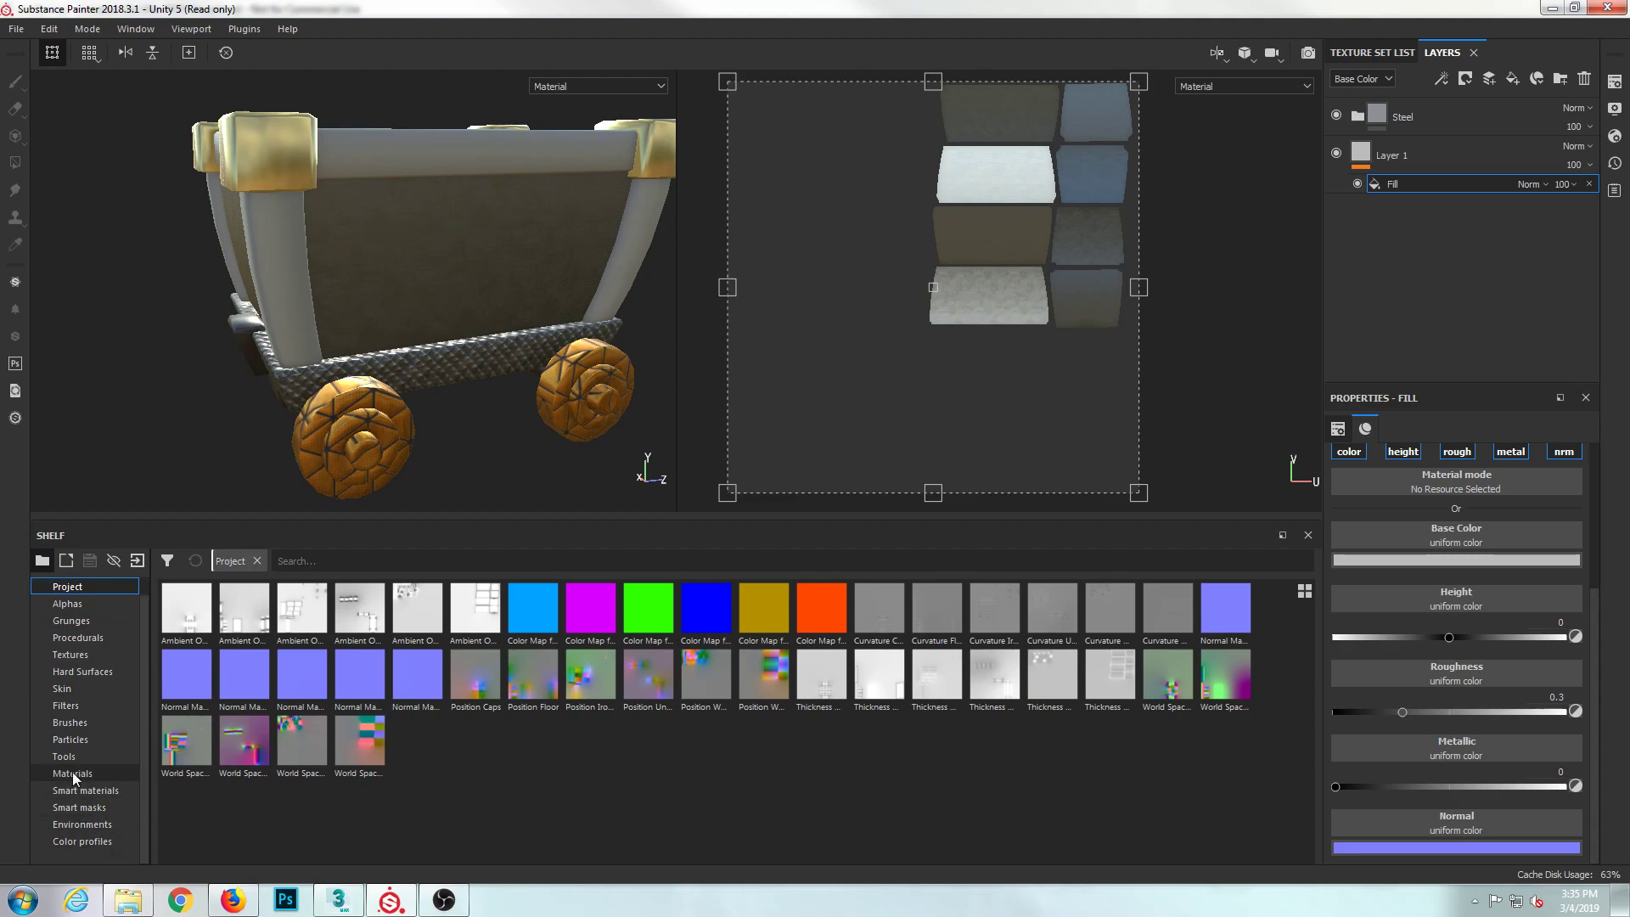
scroll(70, 739, up, 1)
click(58, 586)
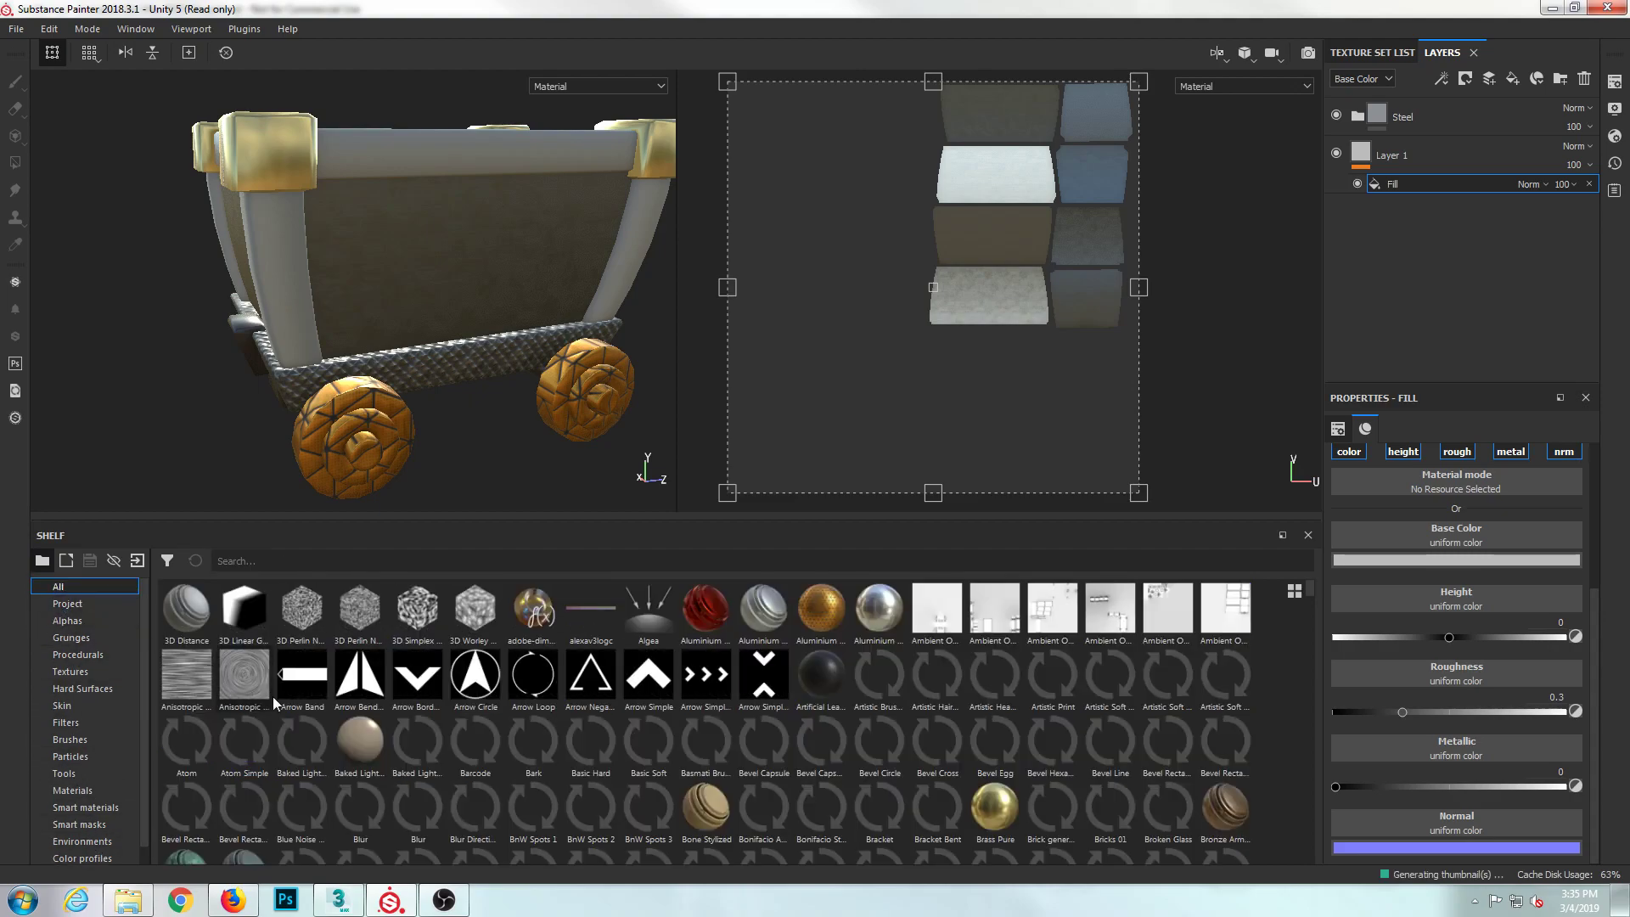
scroll(808, 744, down, 15)
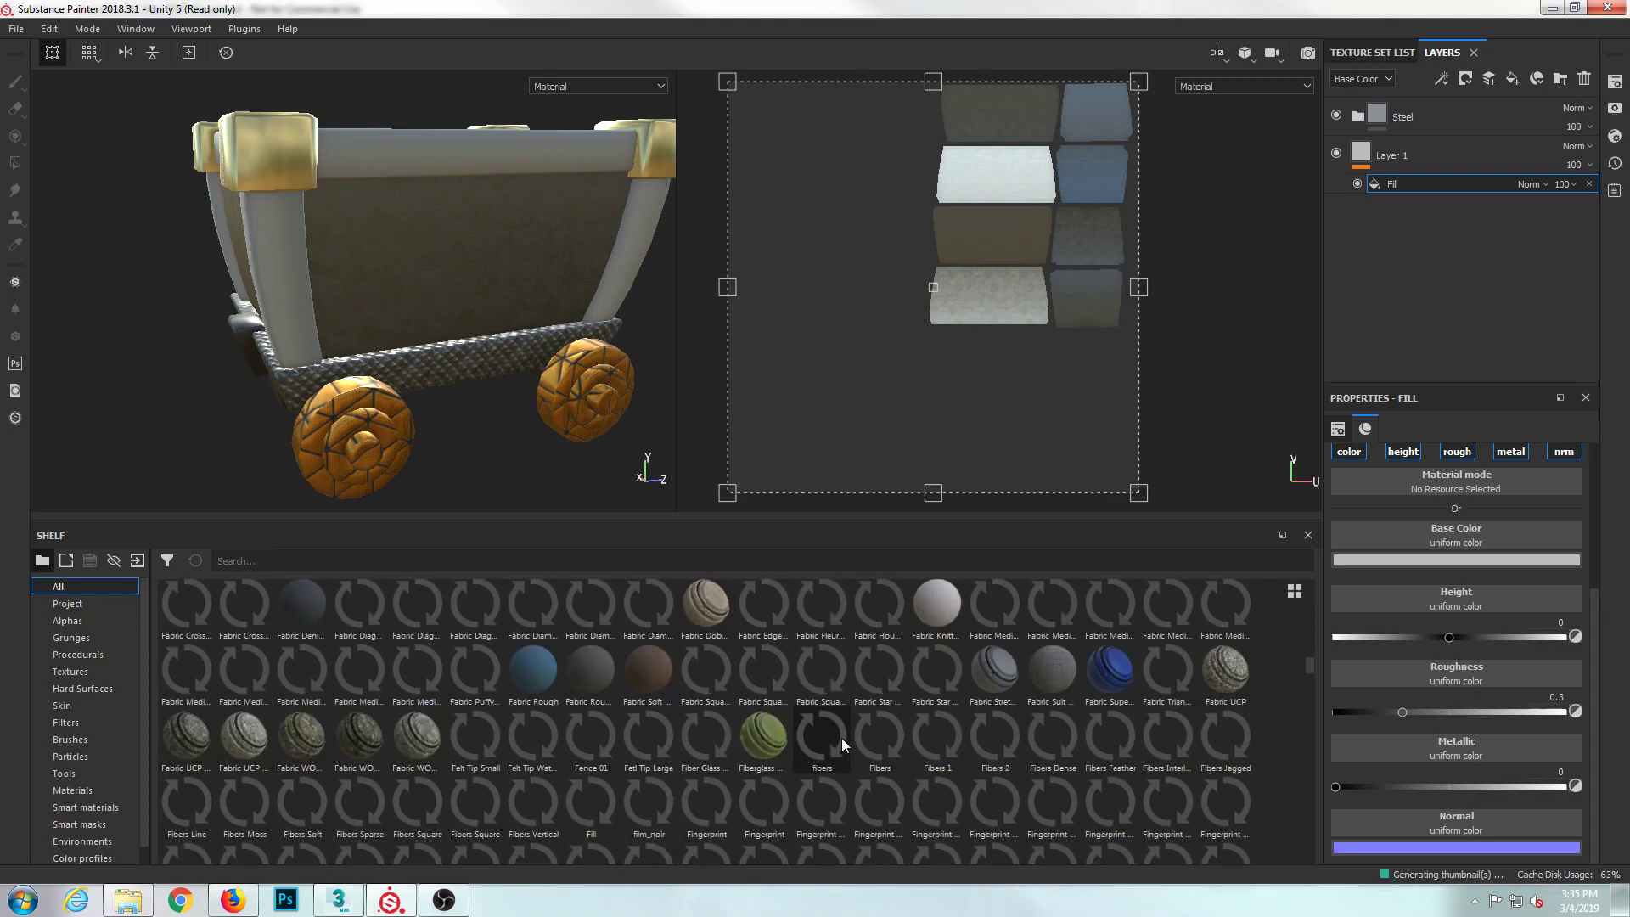
scroll(846, 747, down, 8)
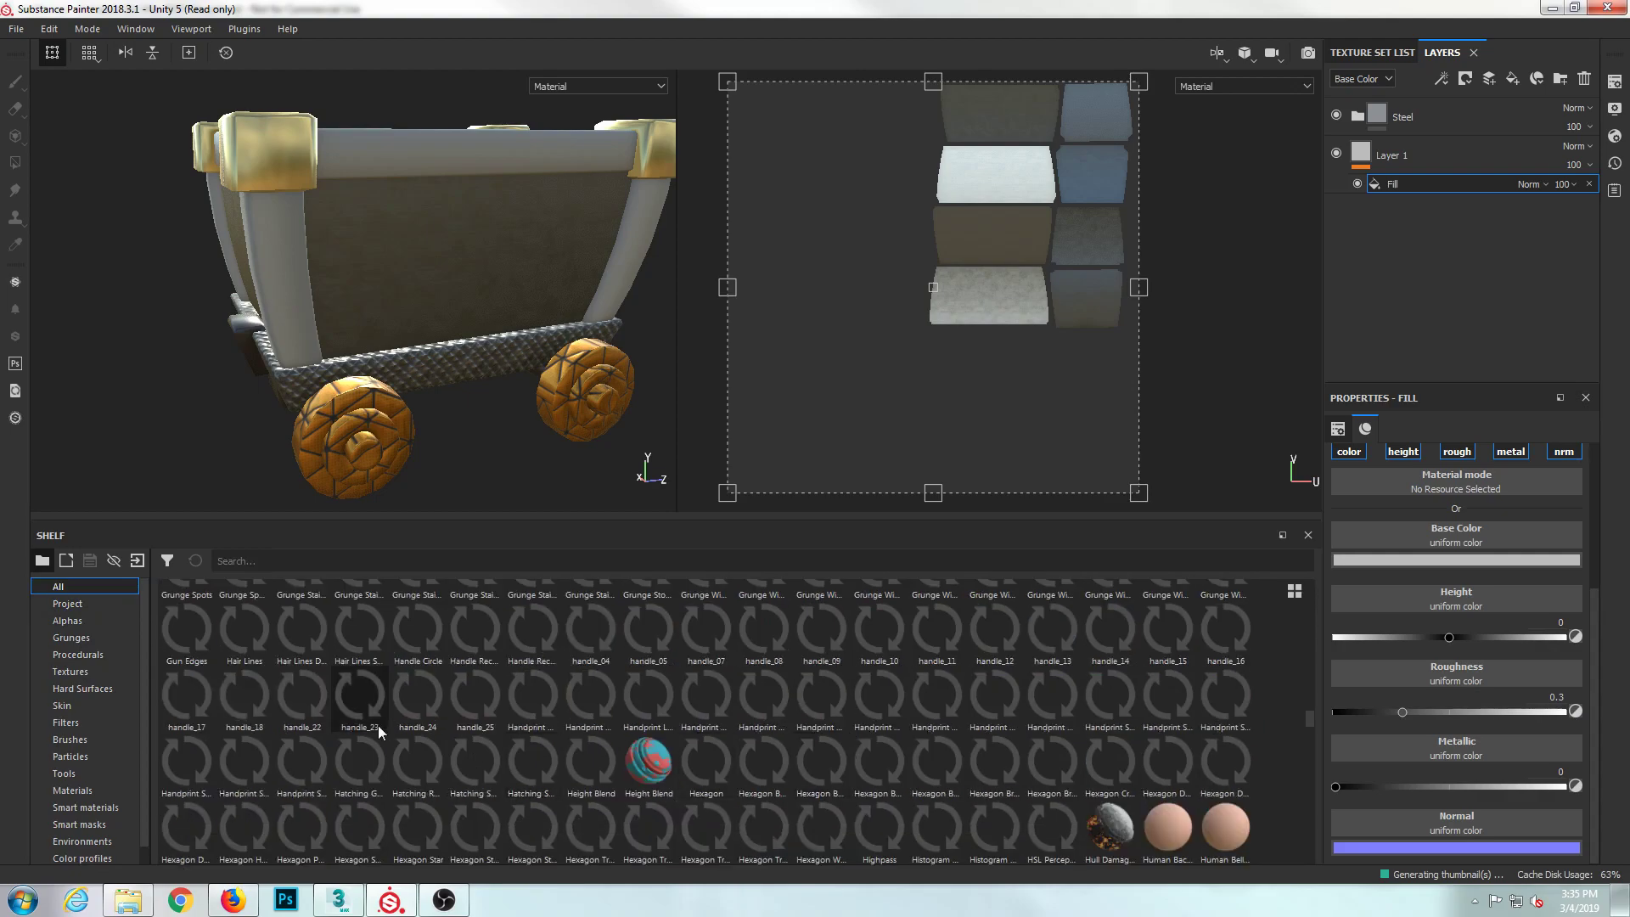
click(75, 670)
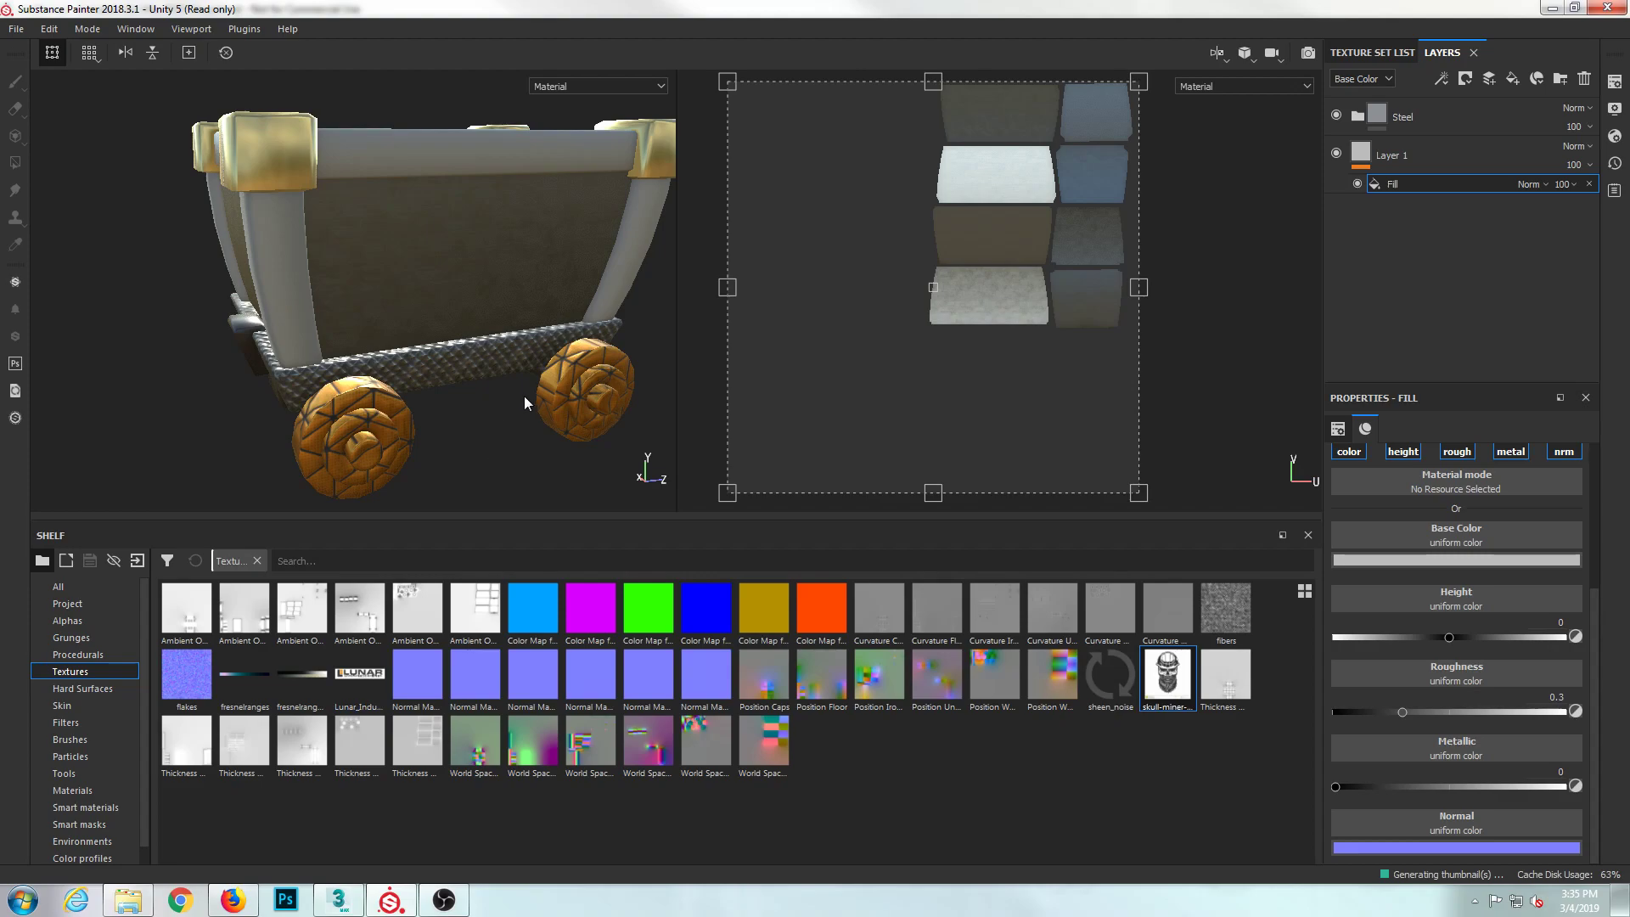
- Move Layer 1 with its fill effect above the Steel group in the layer stack
alt+right_drag(422, 257, 431, 278)
alt+drag(431, 278, 446, 286)
alt+middle_drag(445, 286, 390, 273)
alt+right_drag(390, 273, 388, 288)
alt+drag(387, 289, 329, 318)
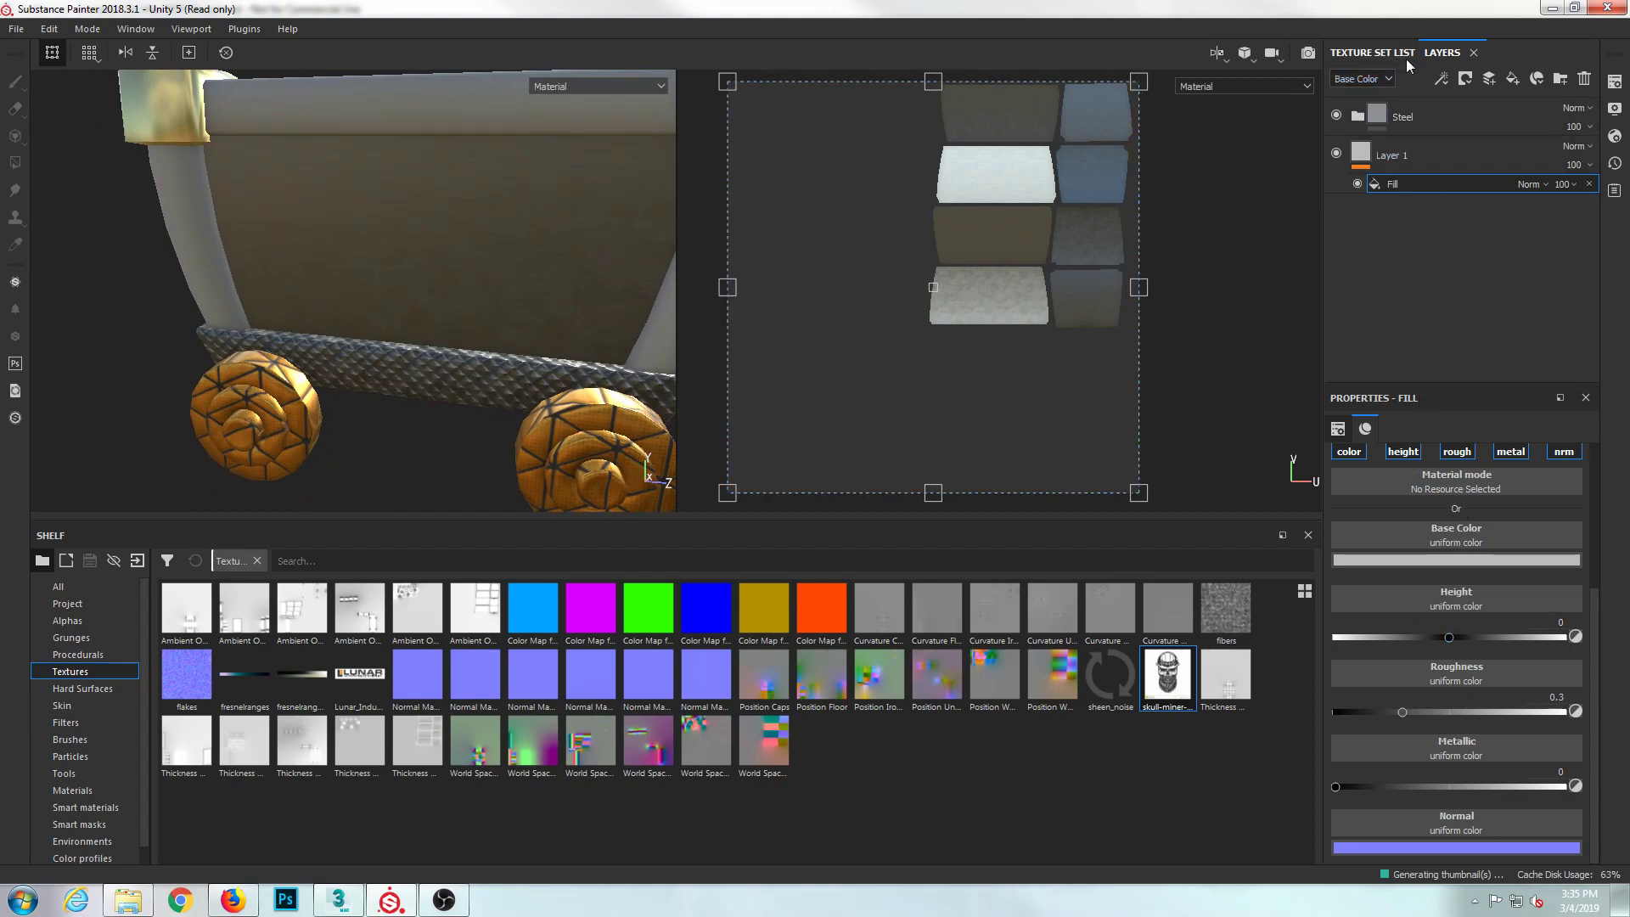
scroll(501, 236, down, 4)
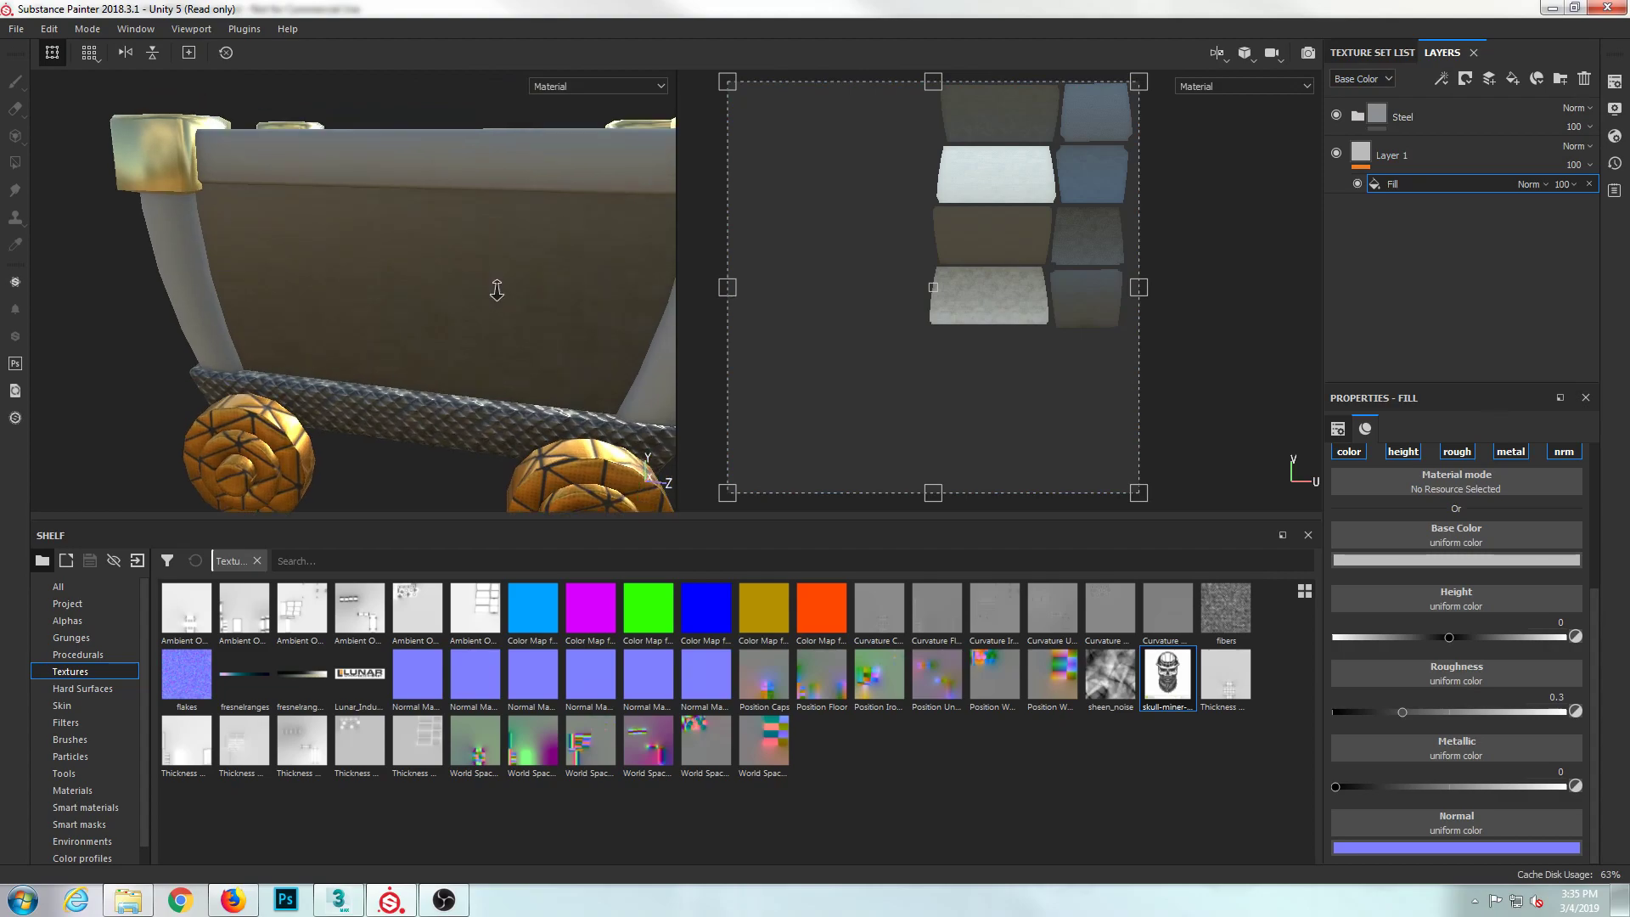
drag(1434, 142, 1434, 99)
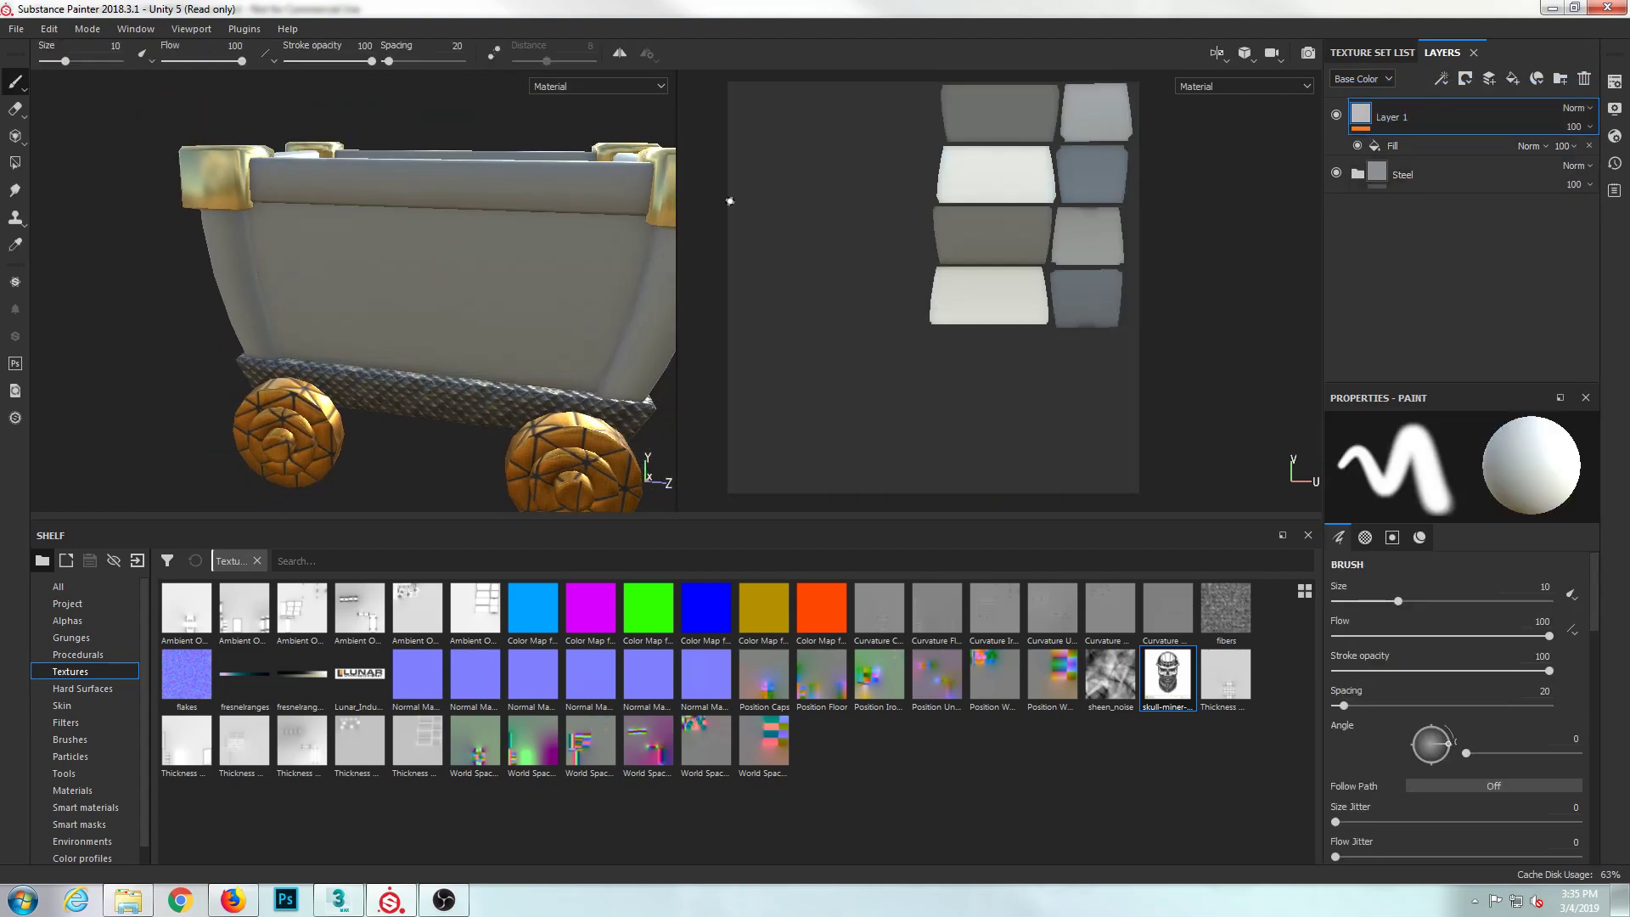
- Assign the imported skull-miner-helmet image to the base color of Layer 1's fill effect
click(1403, 148)
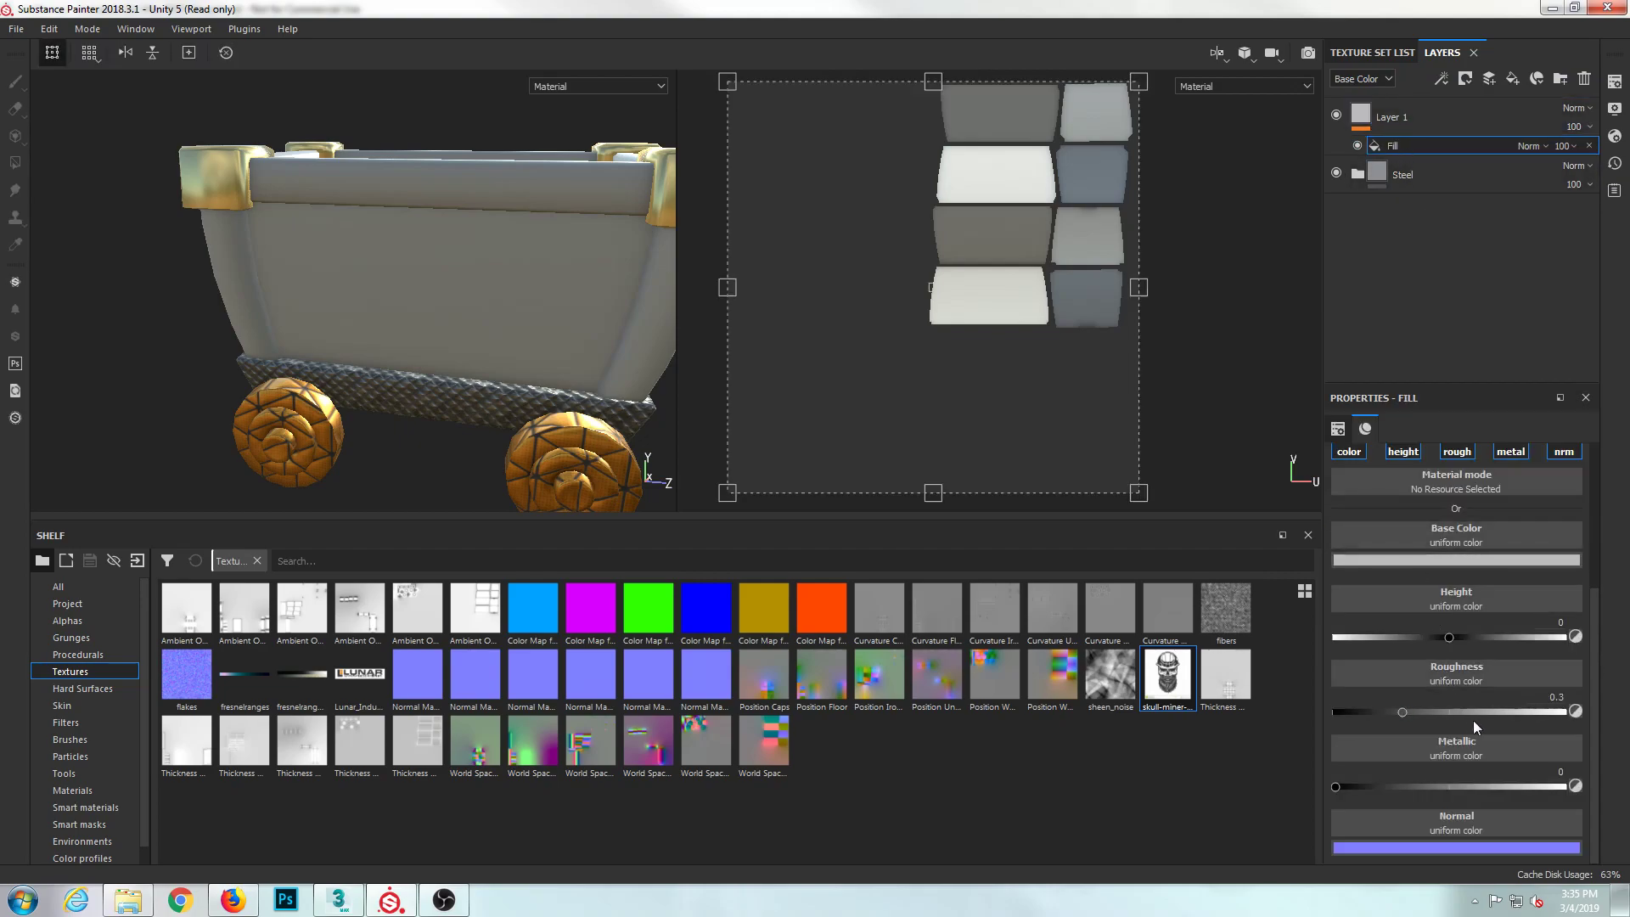
scroll(1469, 679, up, 2)
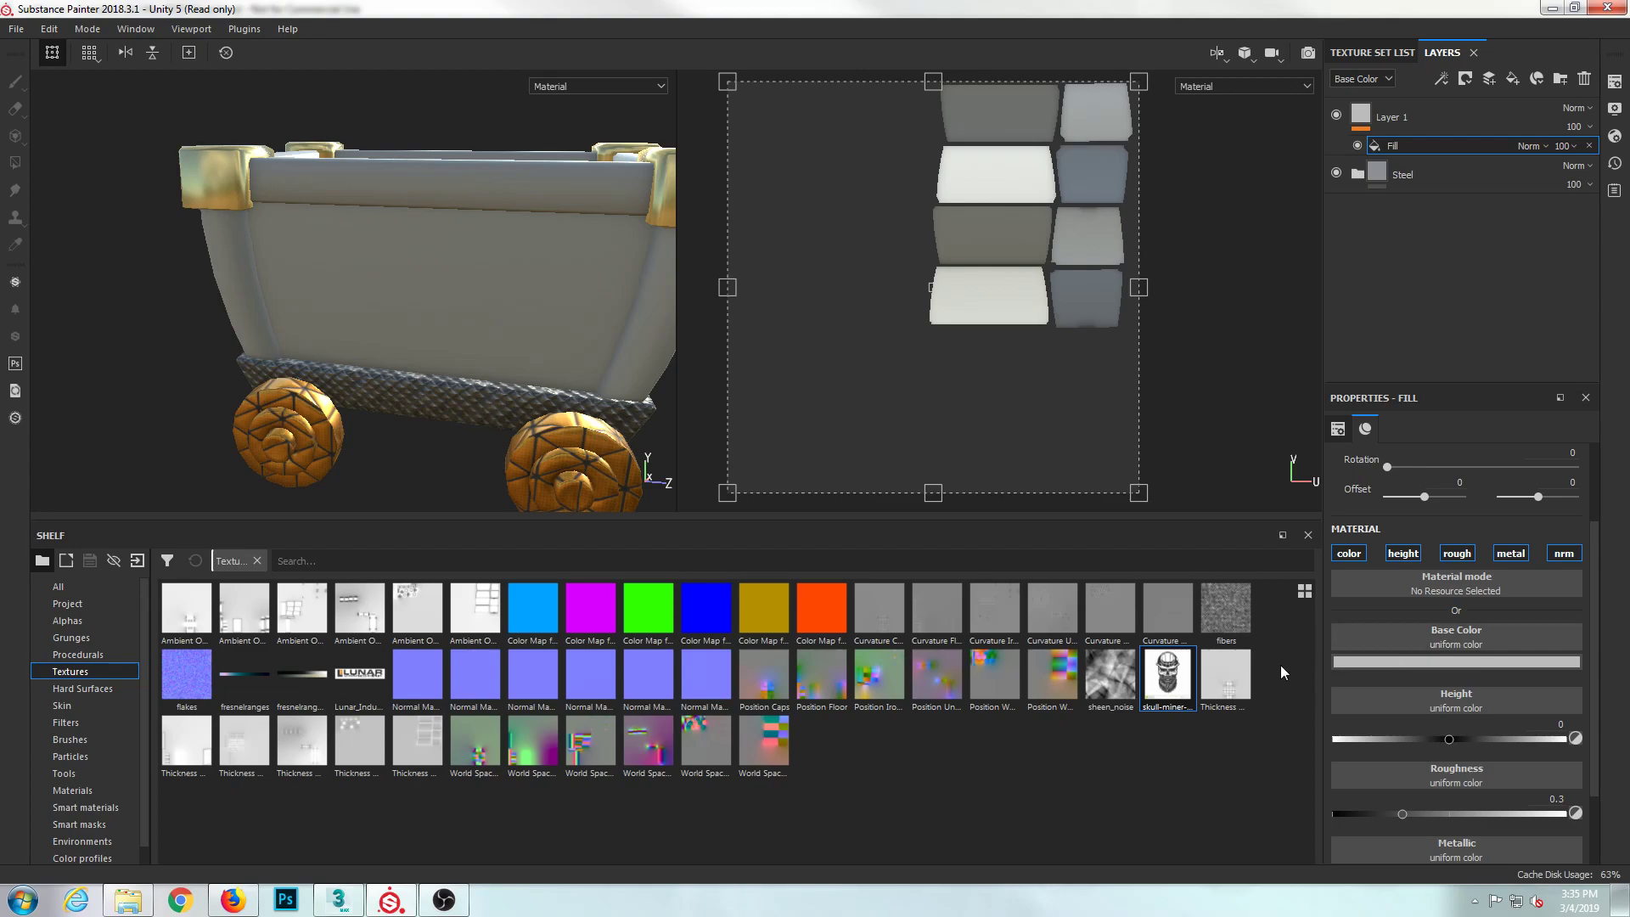
drag(1184, 679, 1455, 638)
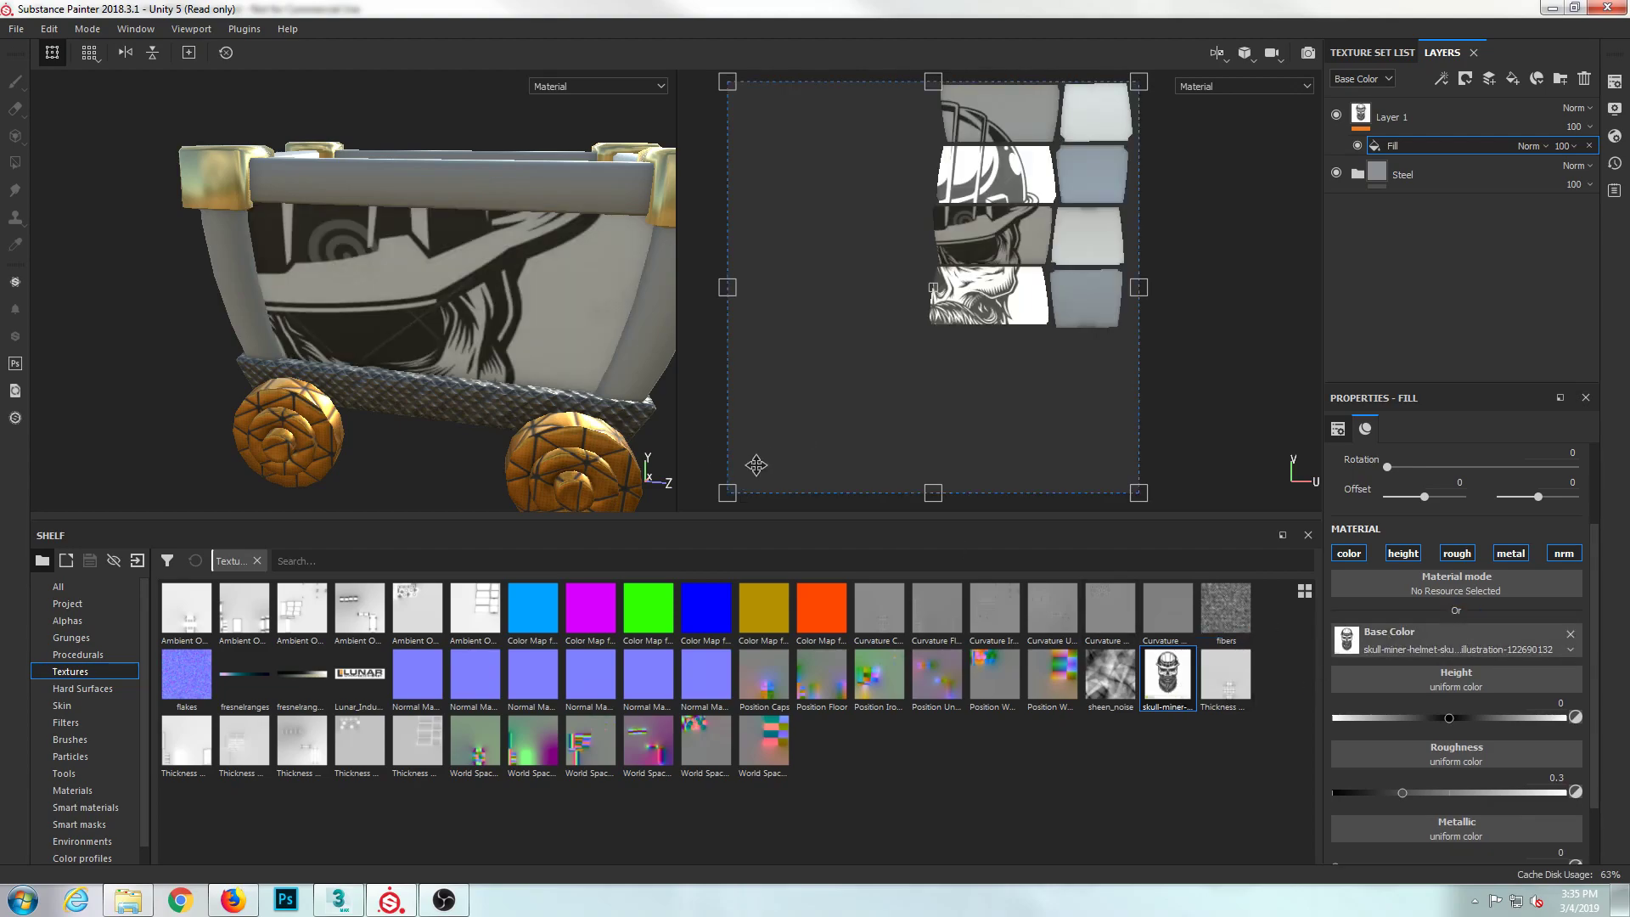
- Shrink the skull fill and reposition it to centre one skull on the cart's side panel, with an offset of about 0.3336, 0.5214
drag(722, 488, 998, 221)
drag(1006, 134, 1057, 103)
drag(1057, 102, 1078, 123)
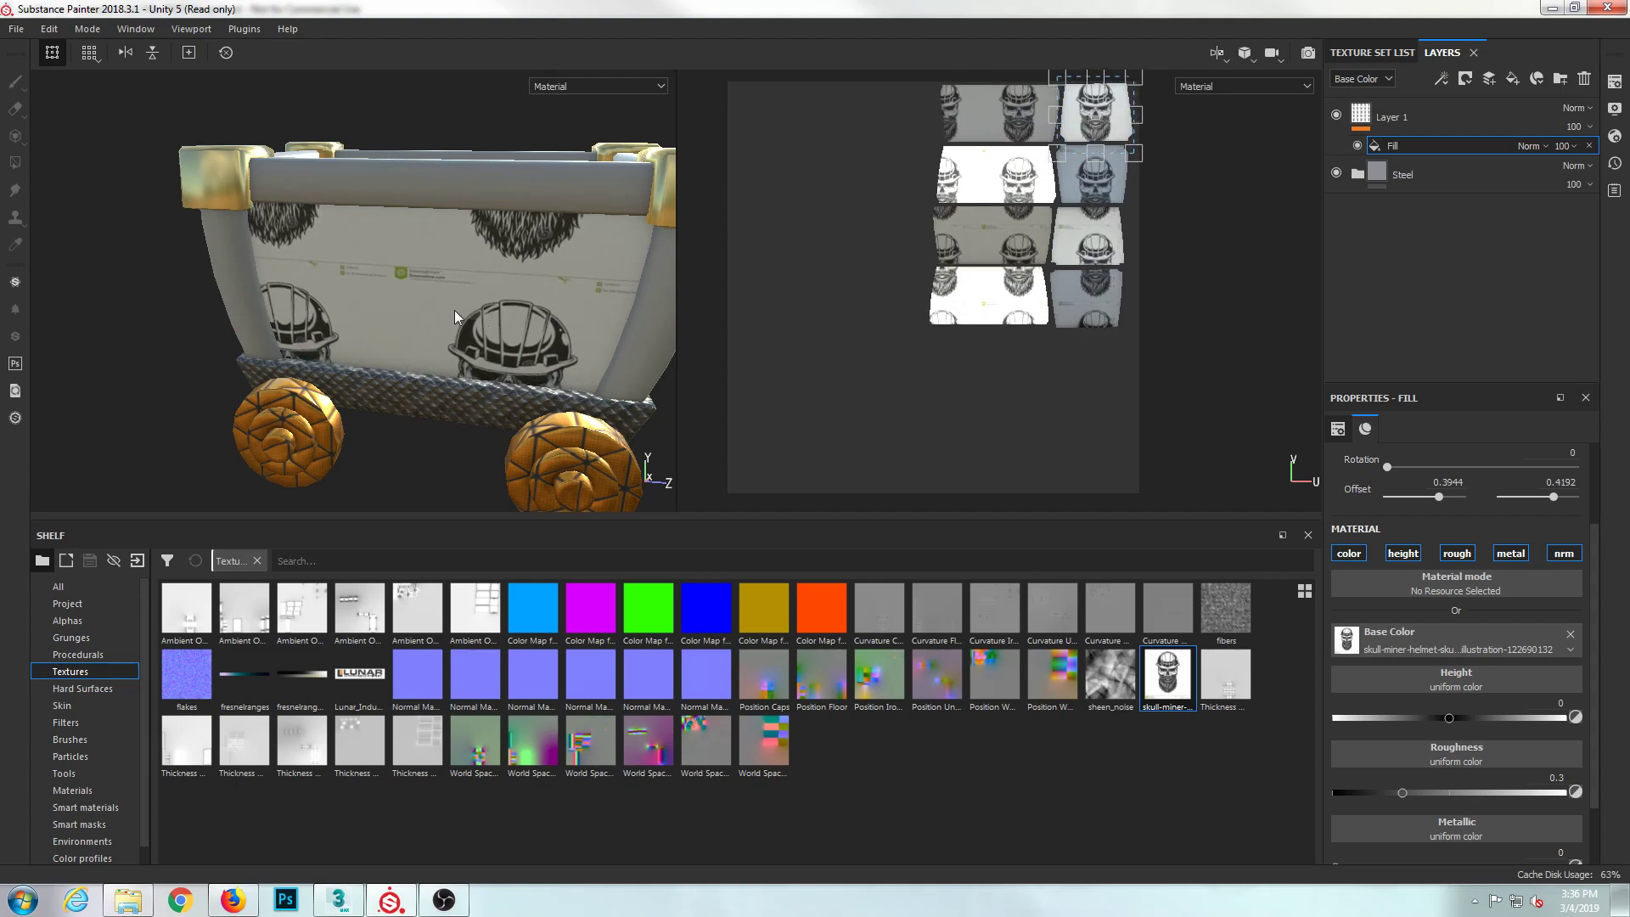
drag(1078, 133, 1049, 93)
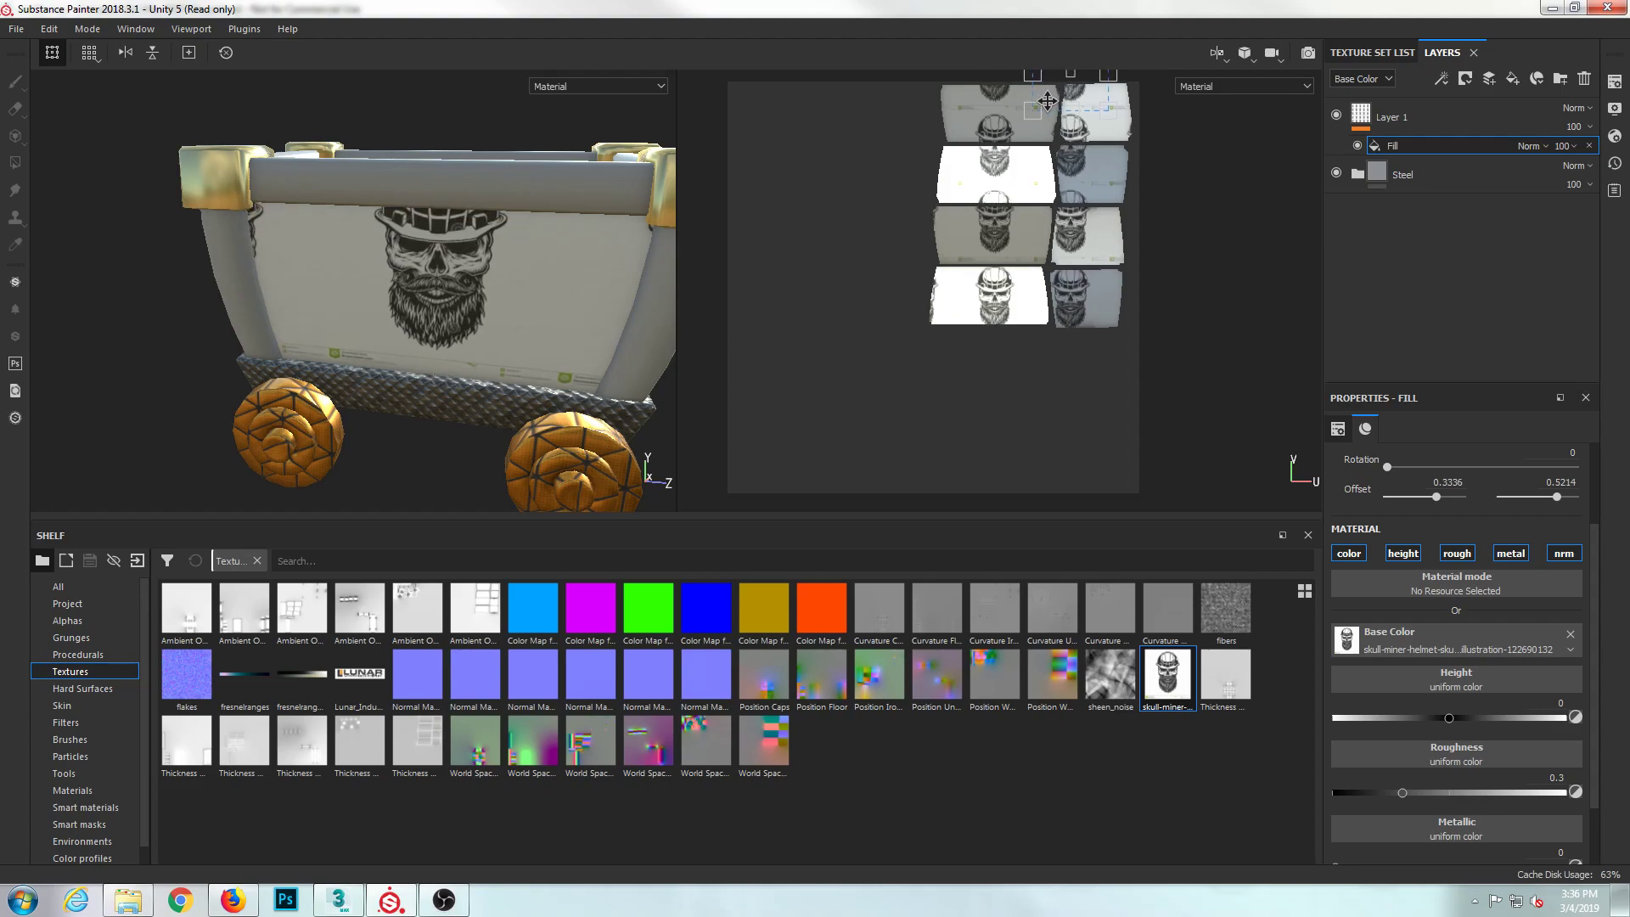
- Resize, flip and reposition the skull fill on the lowest wide UV island so it stands upright on the opposite side panel, offset about 0.1384, -0.0184
alt+drag(409, 310, 454, 272)
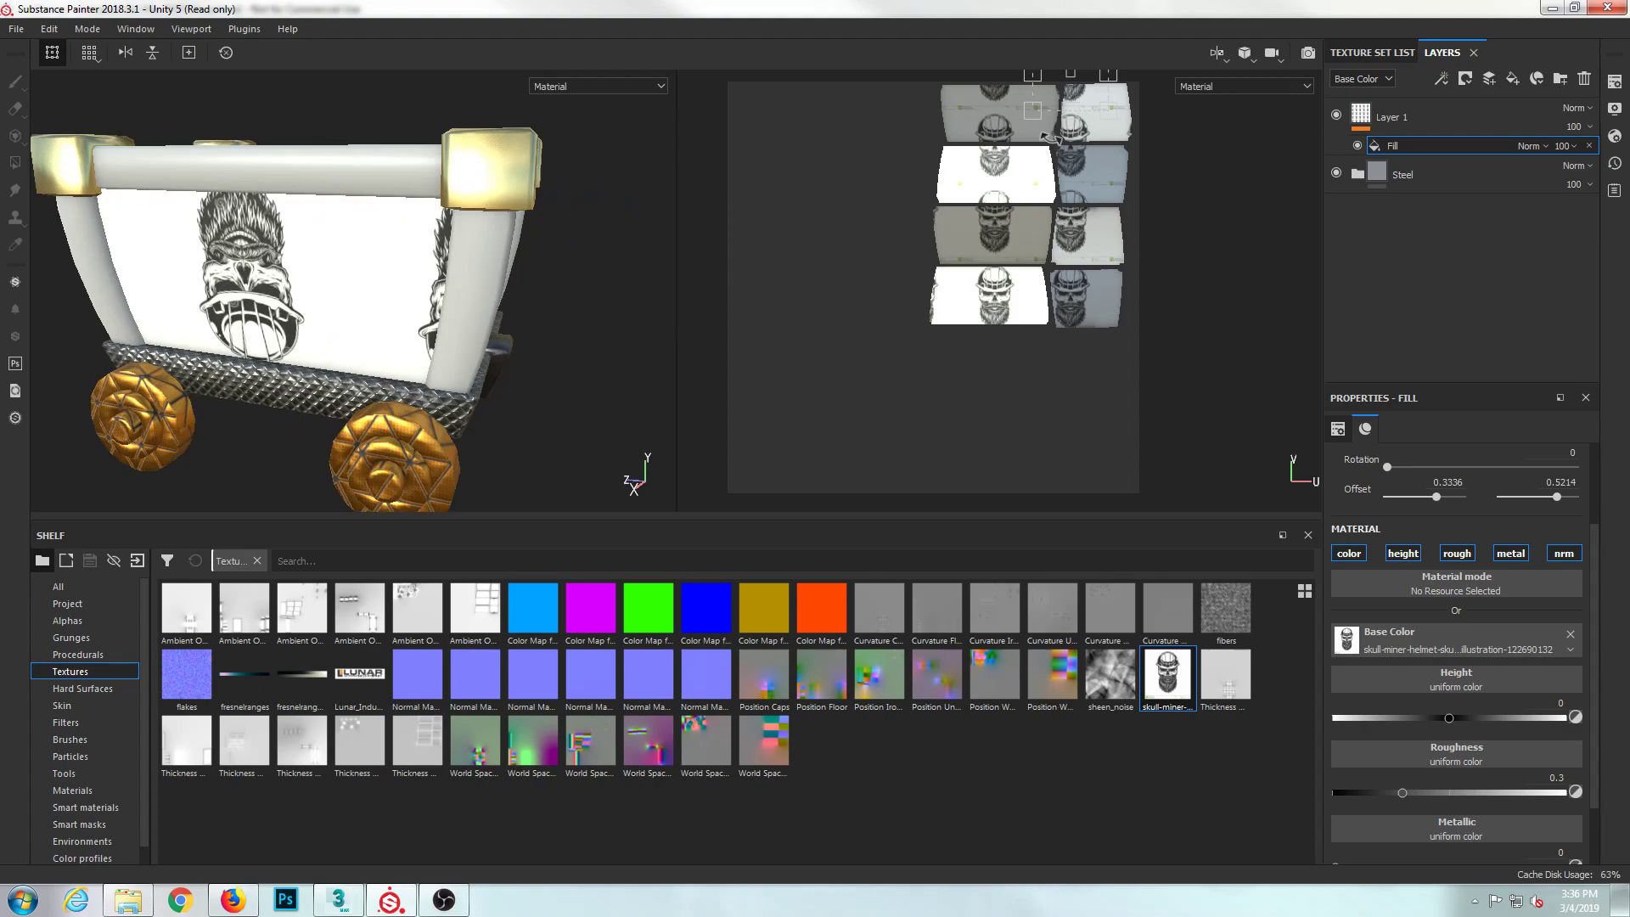
drag(1053, 91, 971, 317)
drag(996, 246, 985, 335)
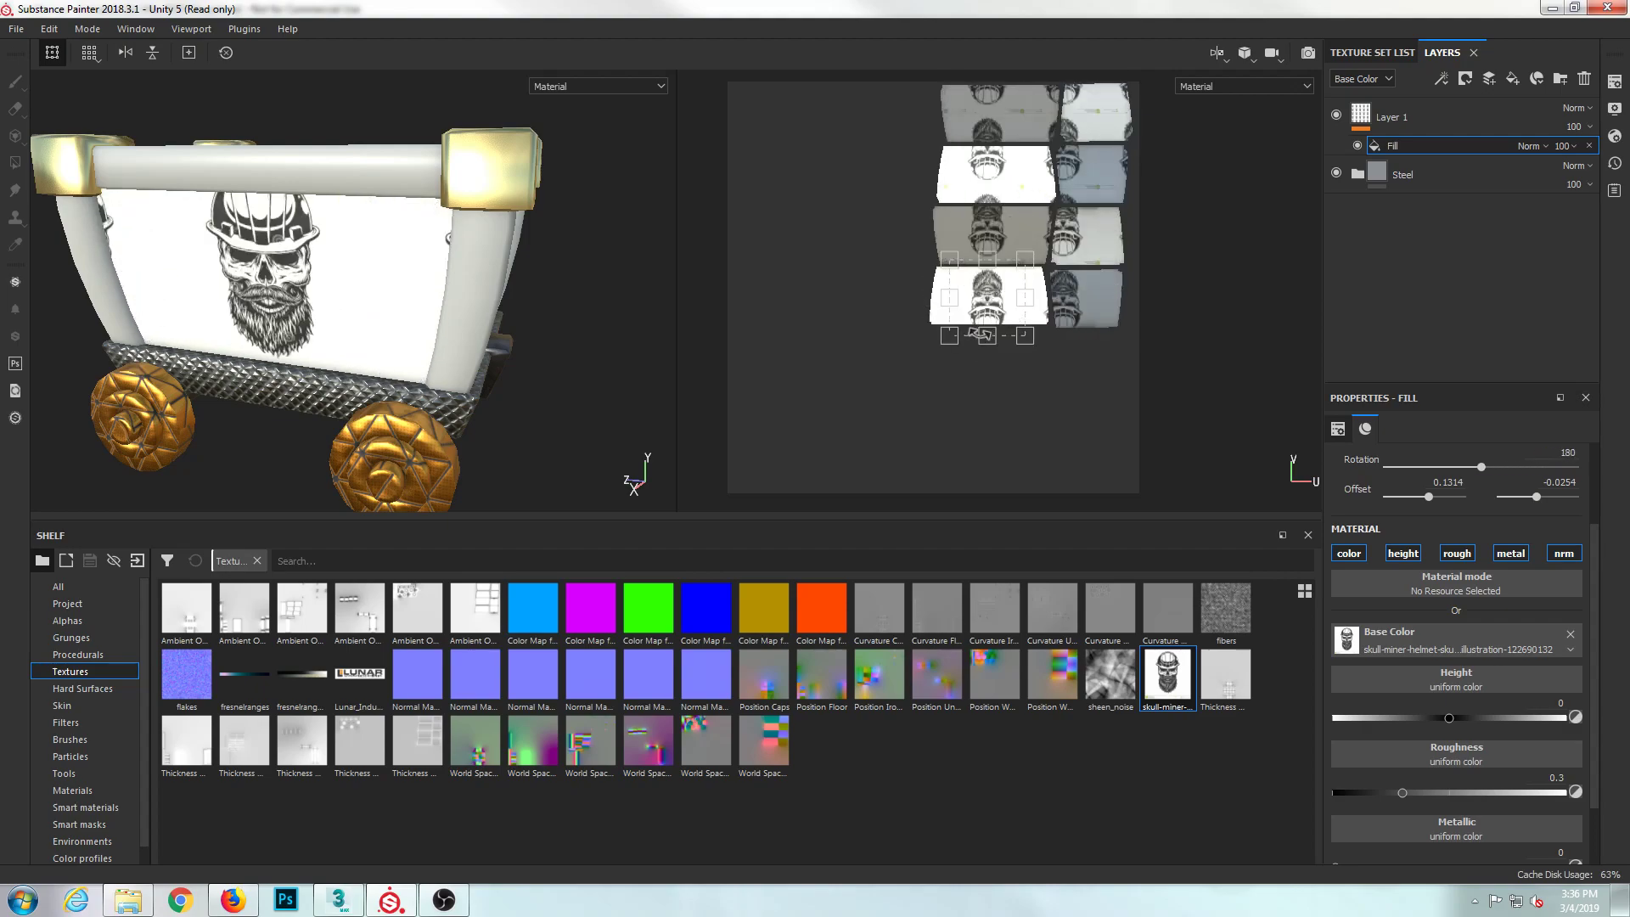
drag(1021, 266, 976, 301)
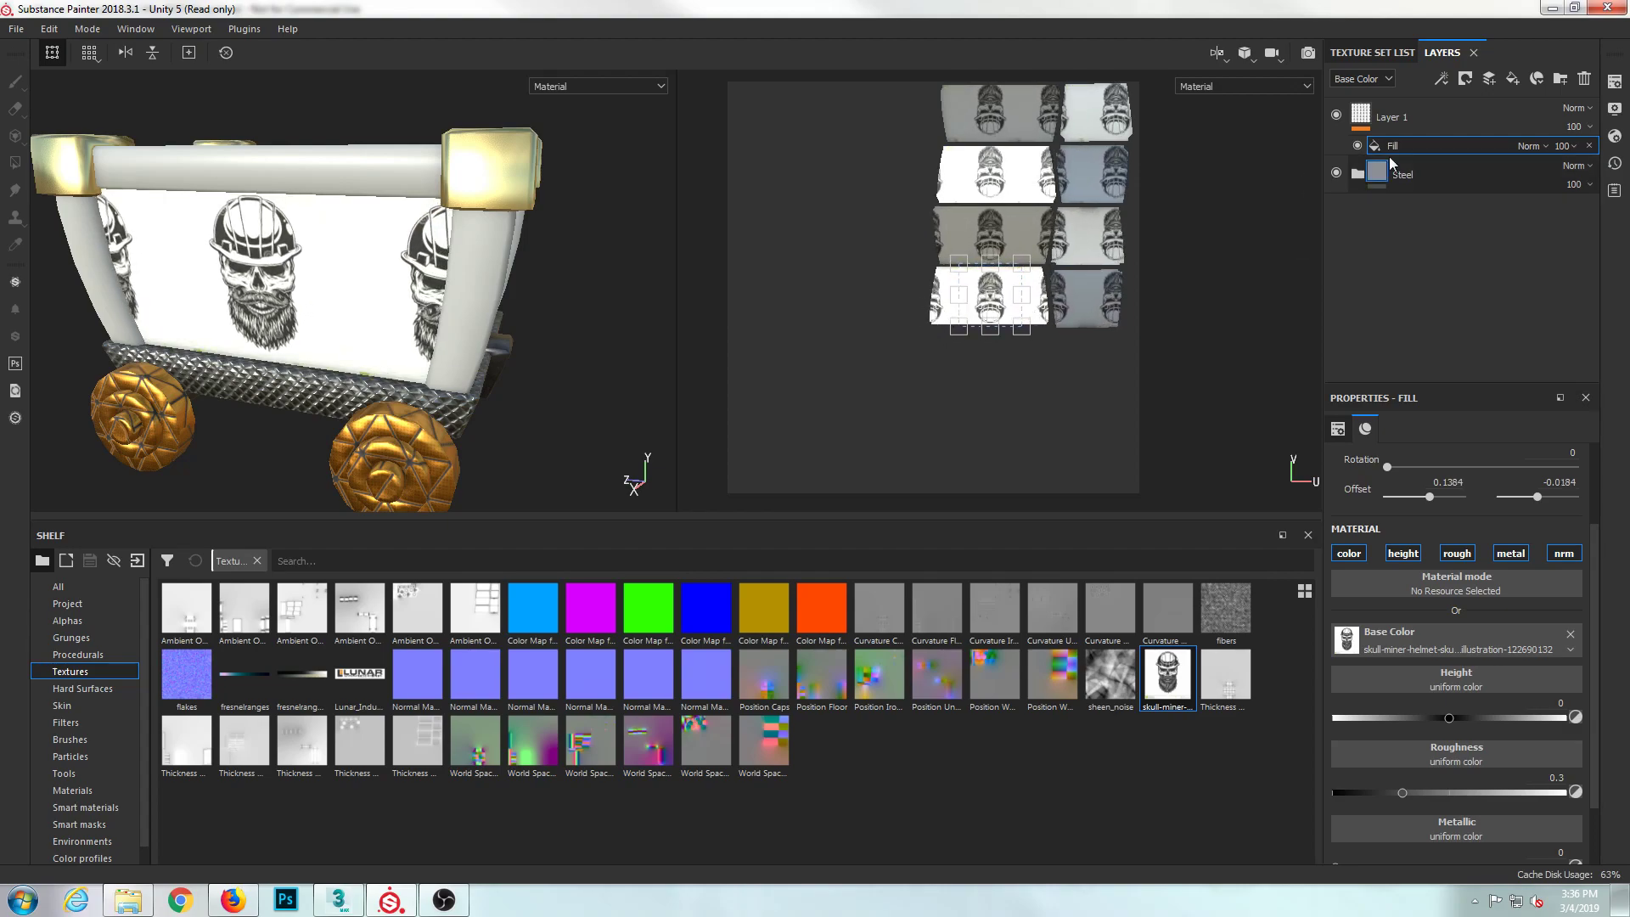
click(1444, 78)
click(1465, 80)
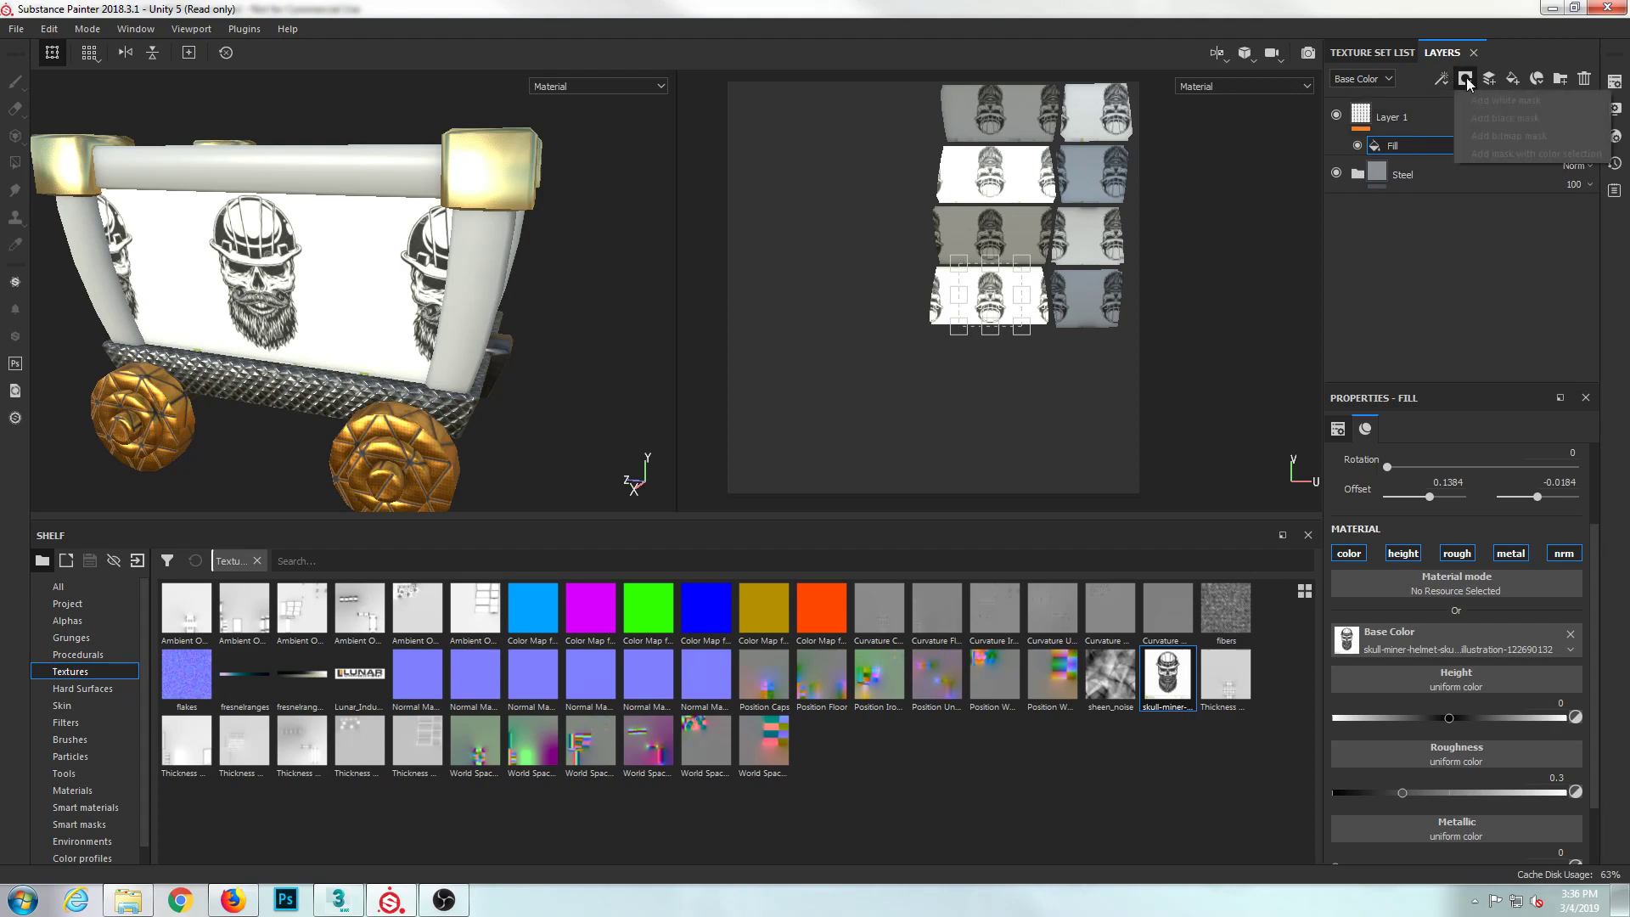
click(1465, 82)
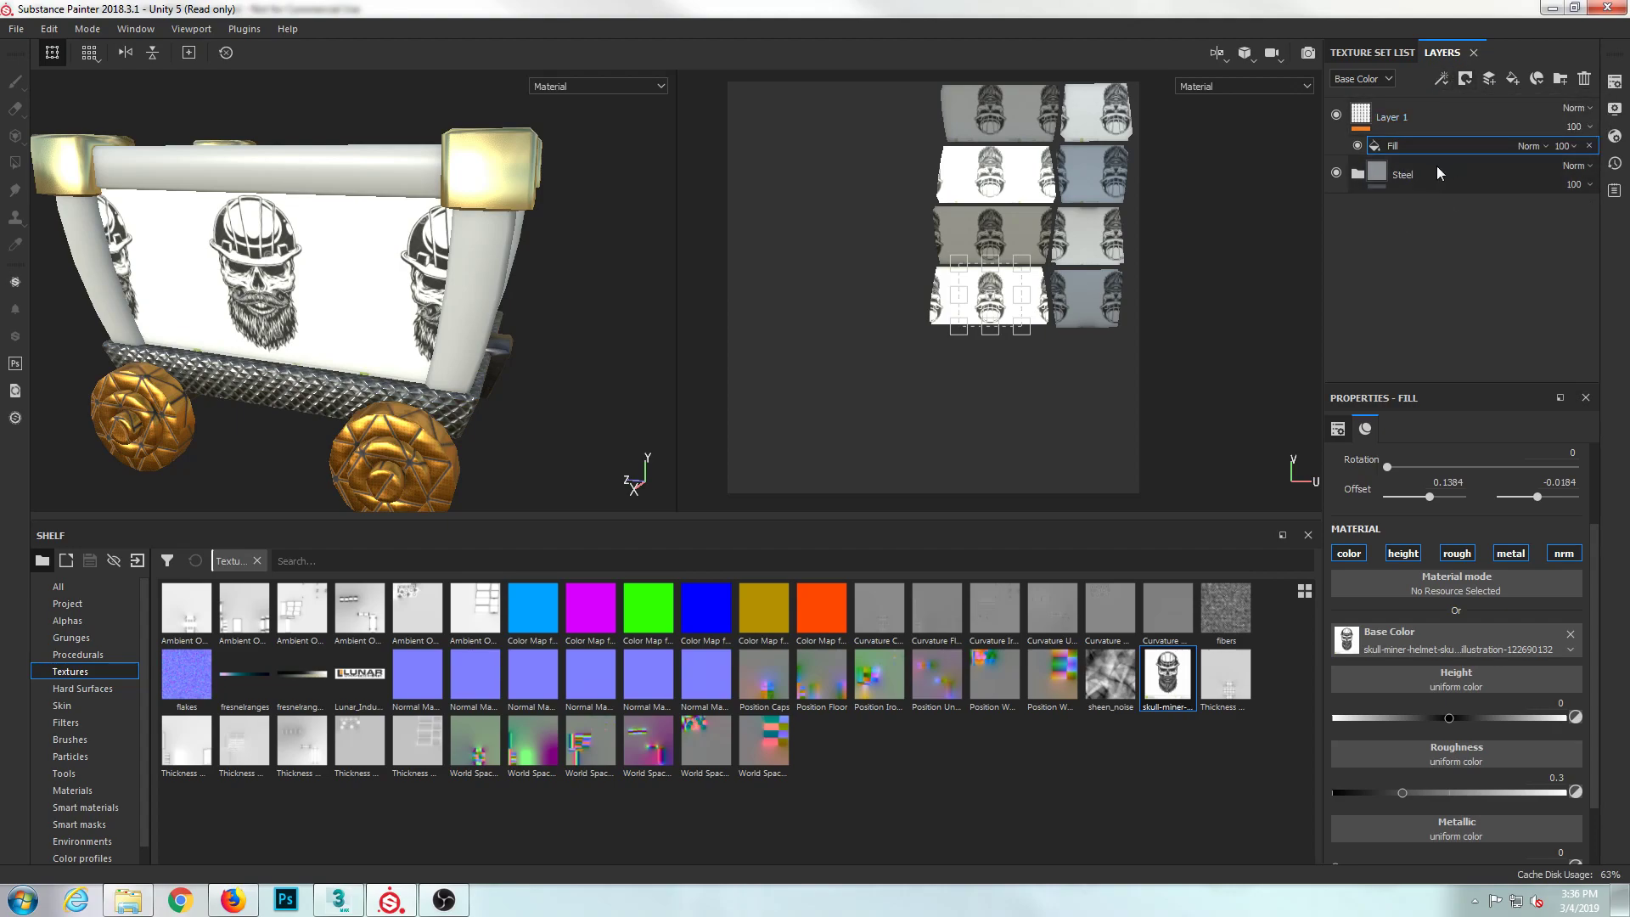
- Move Layer 1 back beneath the Steel group and select the Steel group
alt+drag(231, 335, 374, 293)
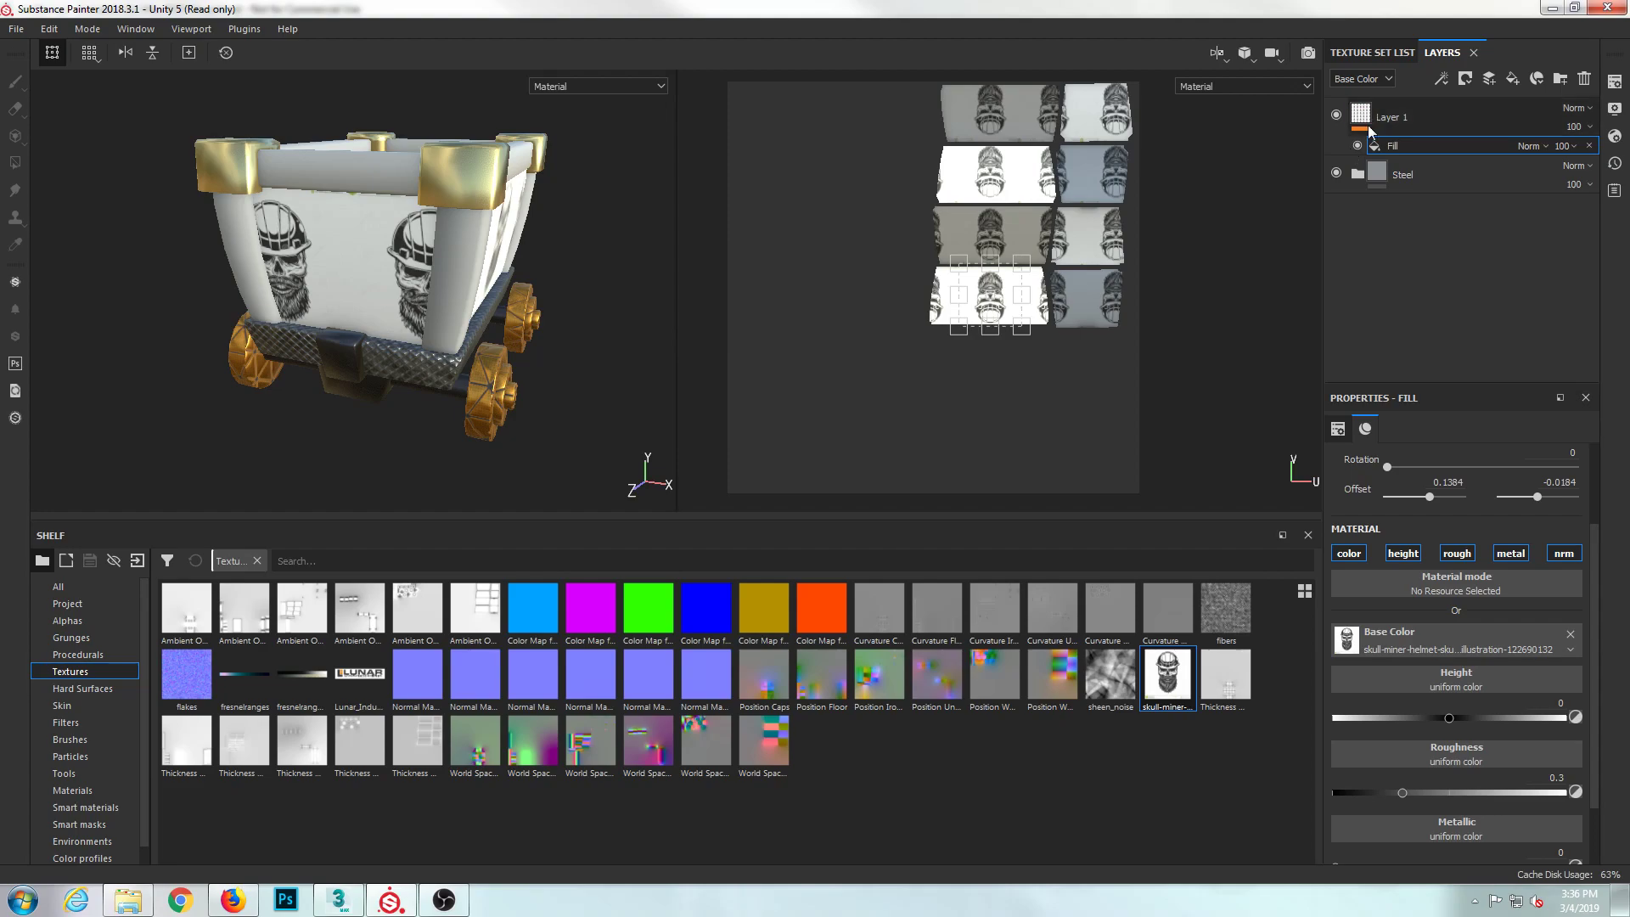
drag(1438, 135, 1455, 186)
click(1413, 116)
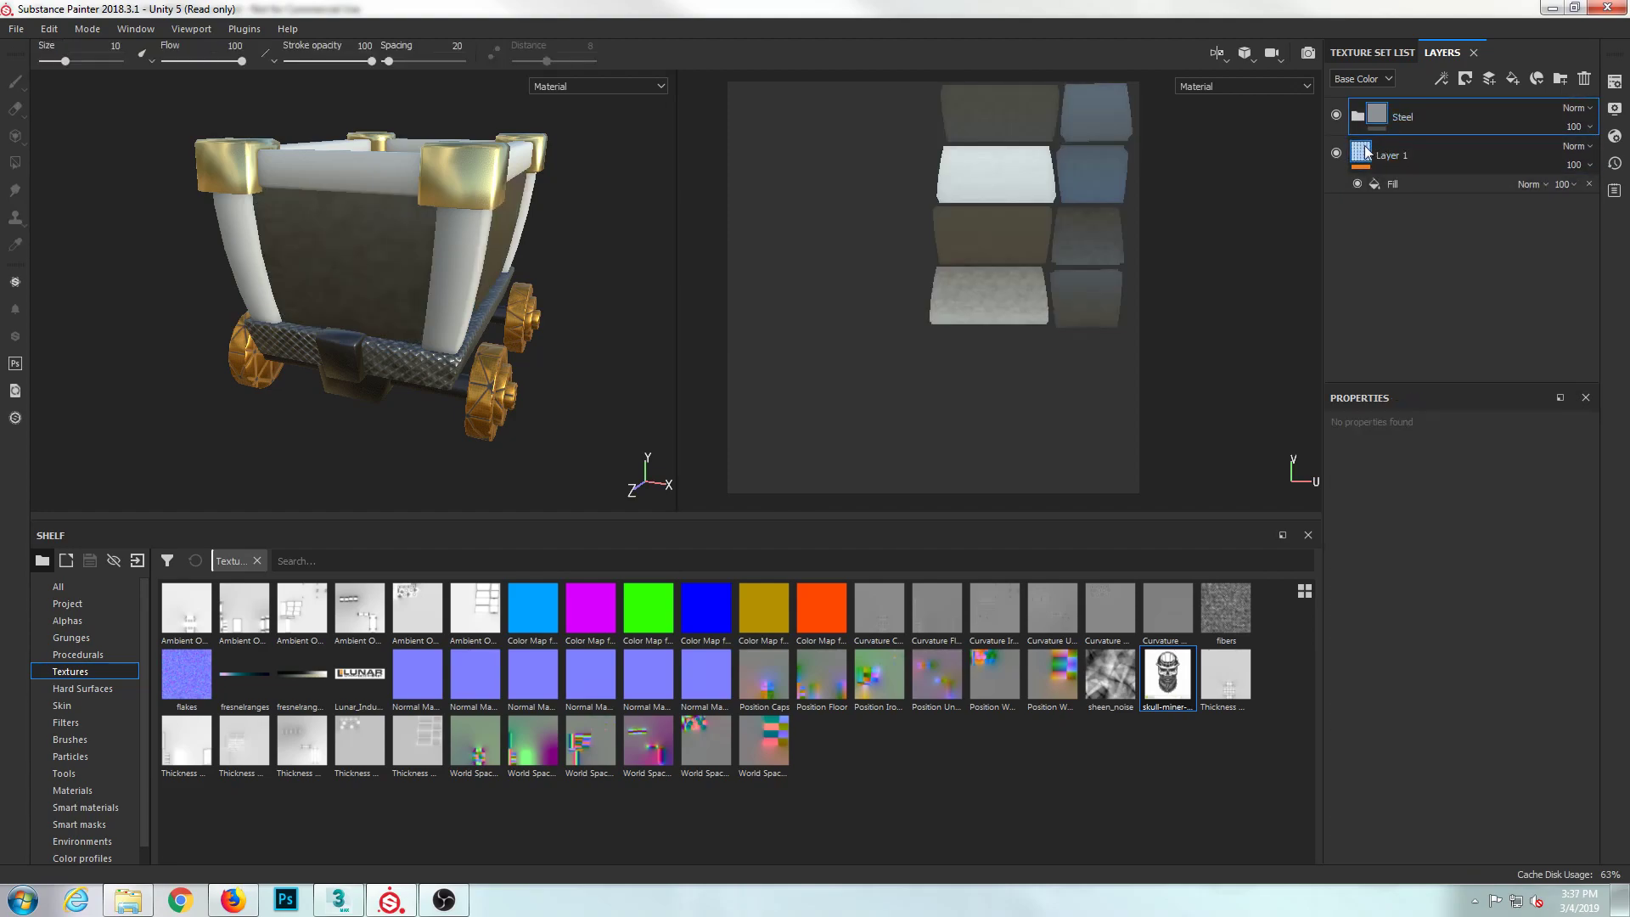
mouse_move(1362, 150)
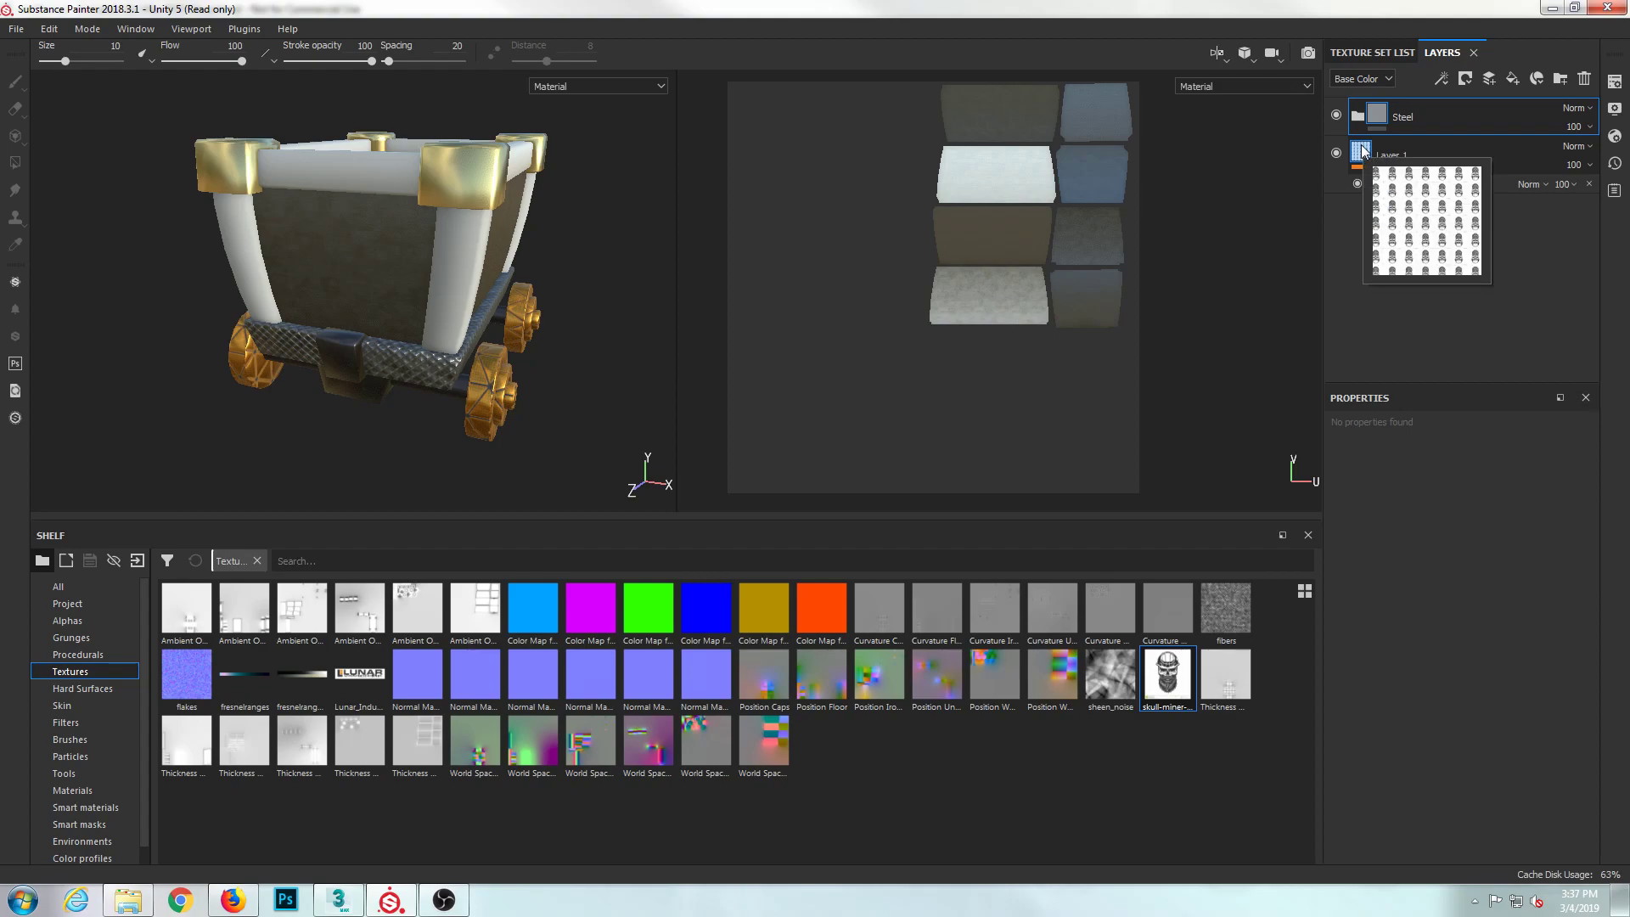